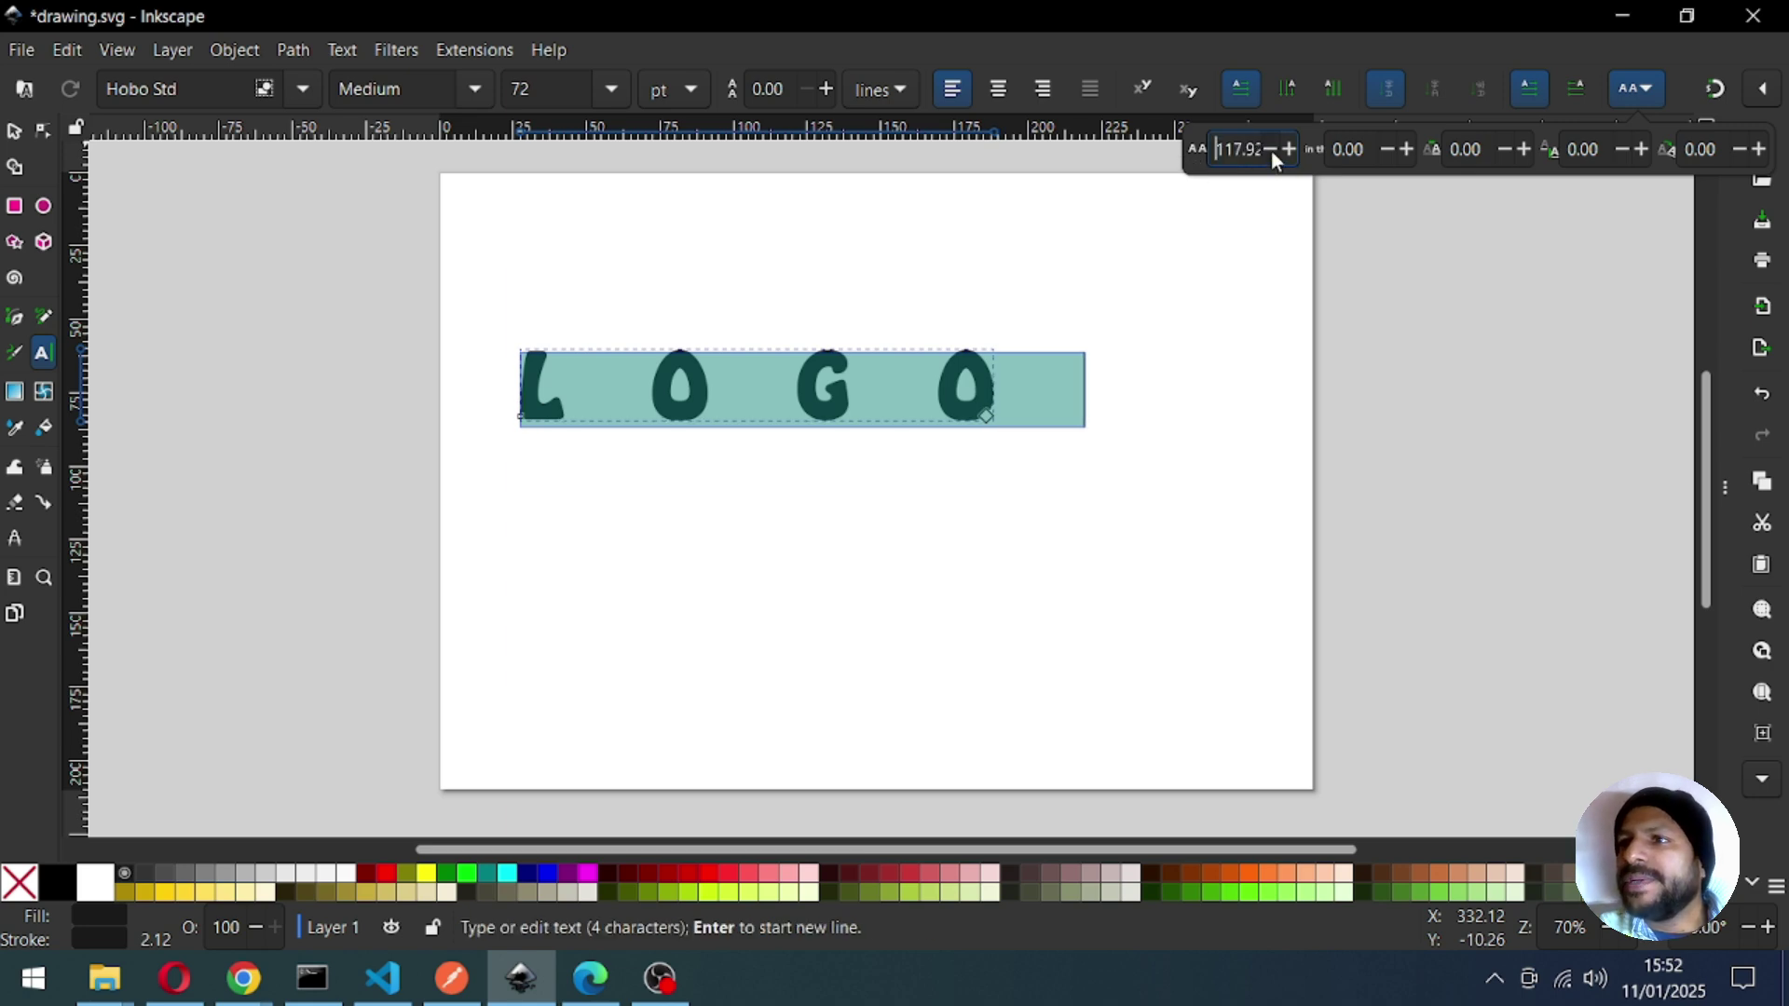
Reset the LOGO text's letter spacing to 0 and widen it again to 15.37.
drag(1271, 149, 1271, 149)
double_click(1220, 149)
text(0)
key(Return)
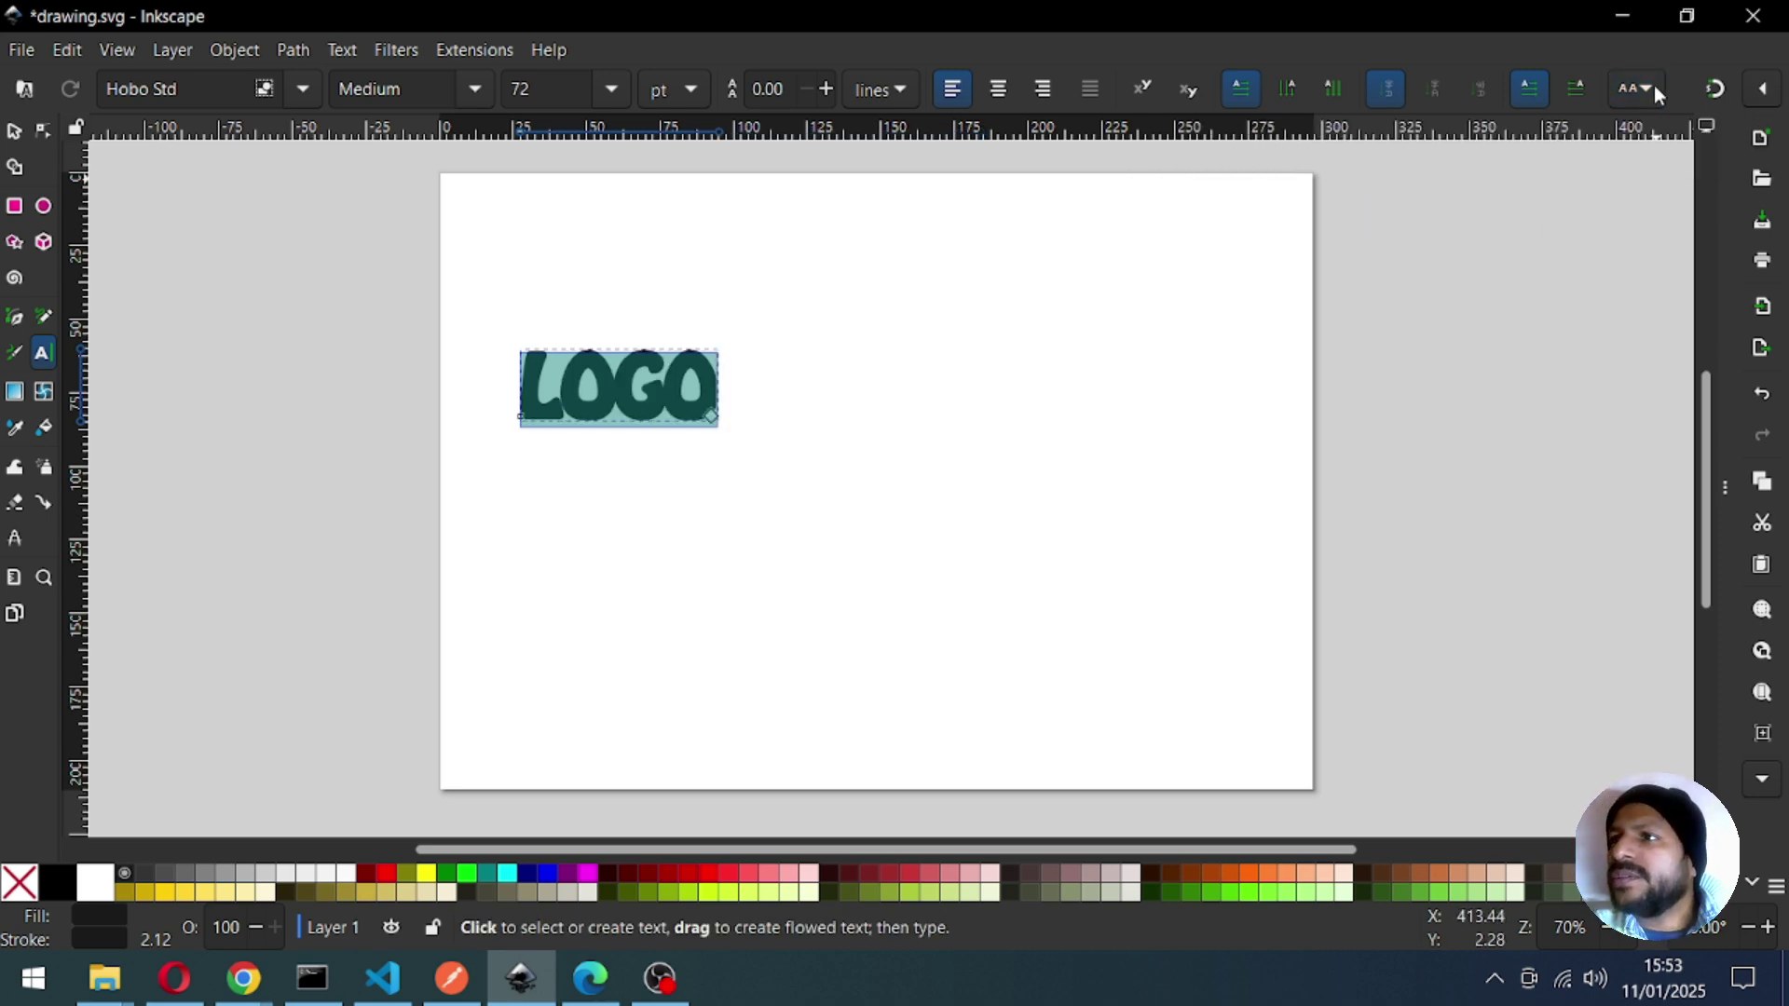
click(1655, 90)
click(1287, 151)
drag(1287, 151, 1287, 151)
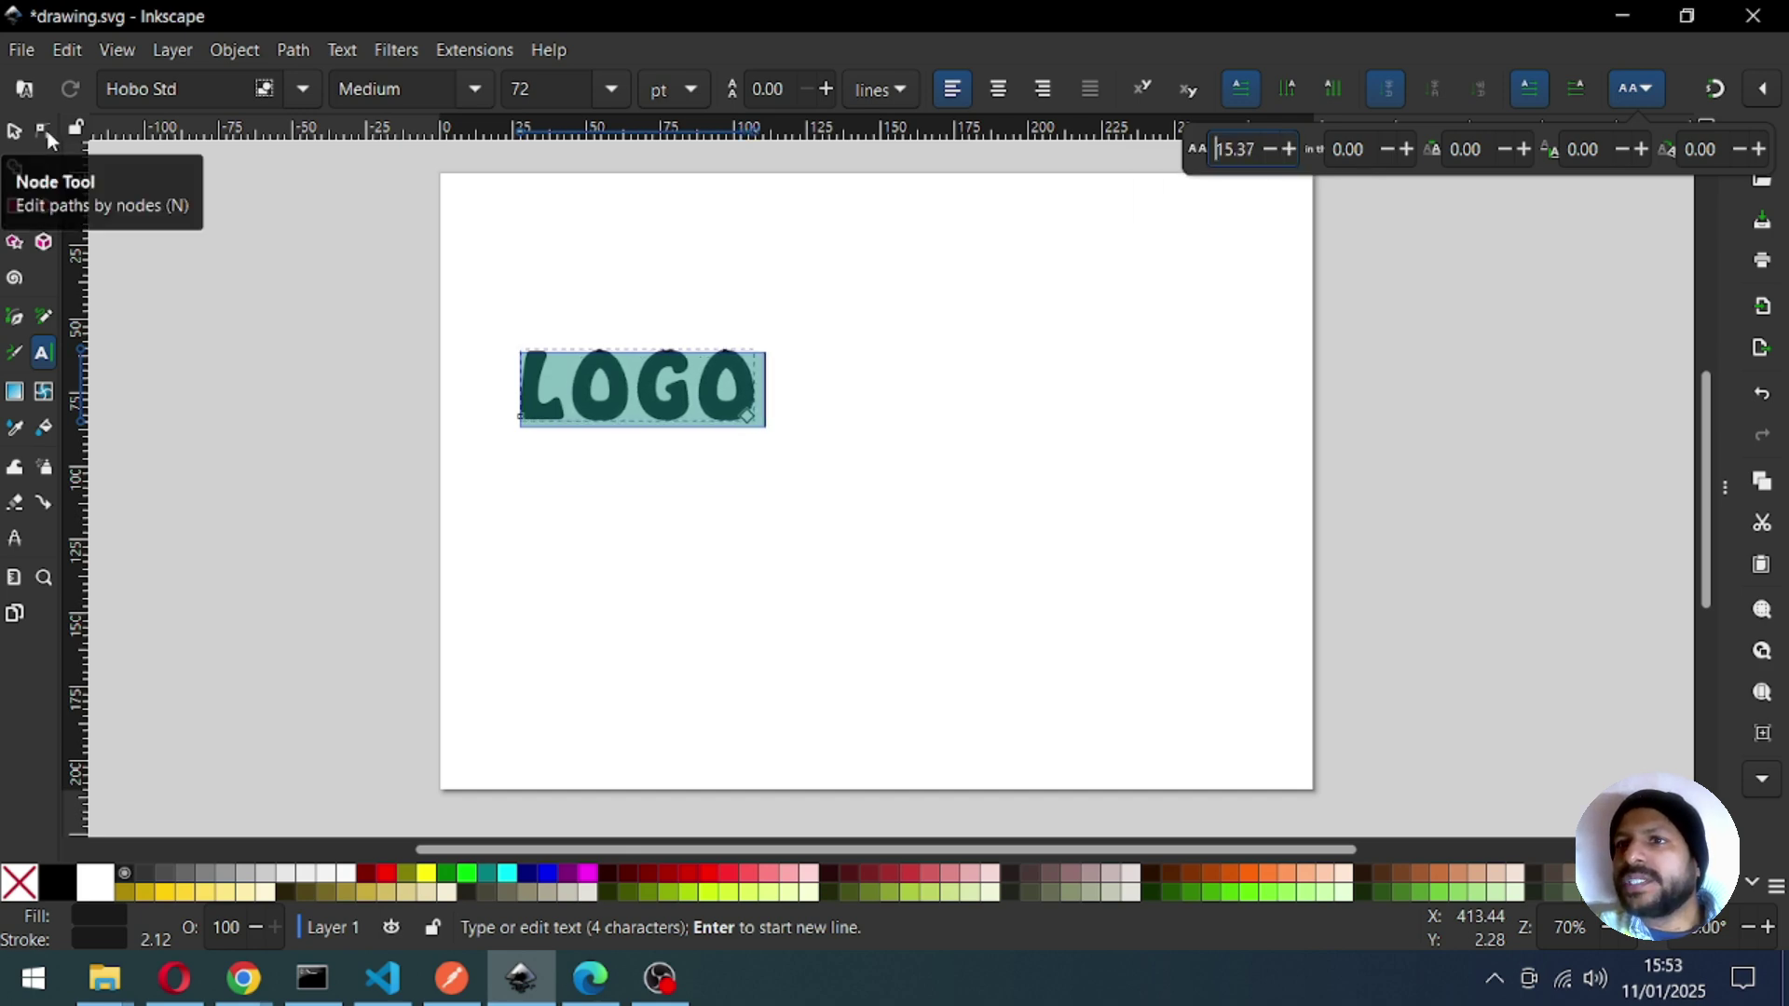
Enlarge the LOGO text to about 126 × 38 mm and move it to the horizontal middle of the page.
click(18, 148)
click(15, 132)
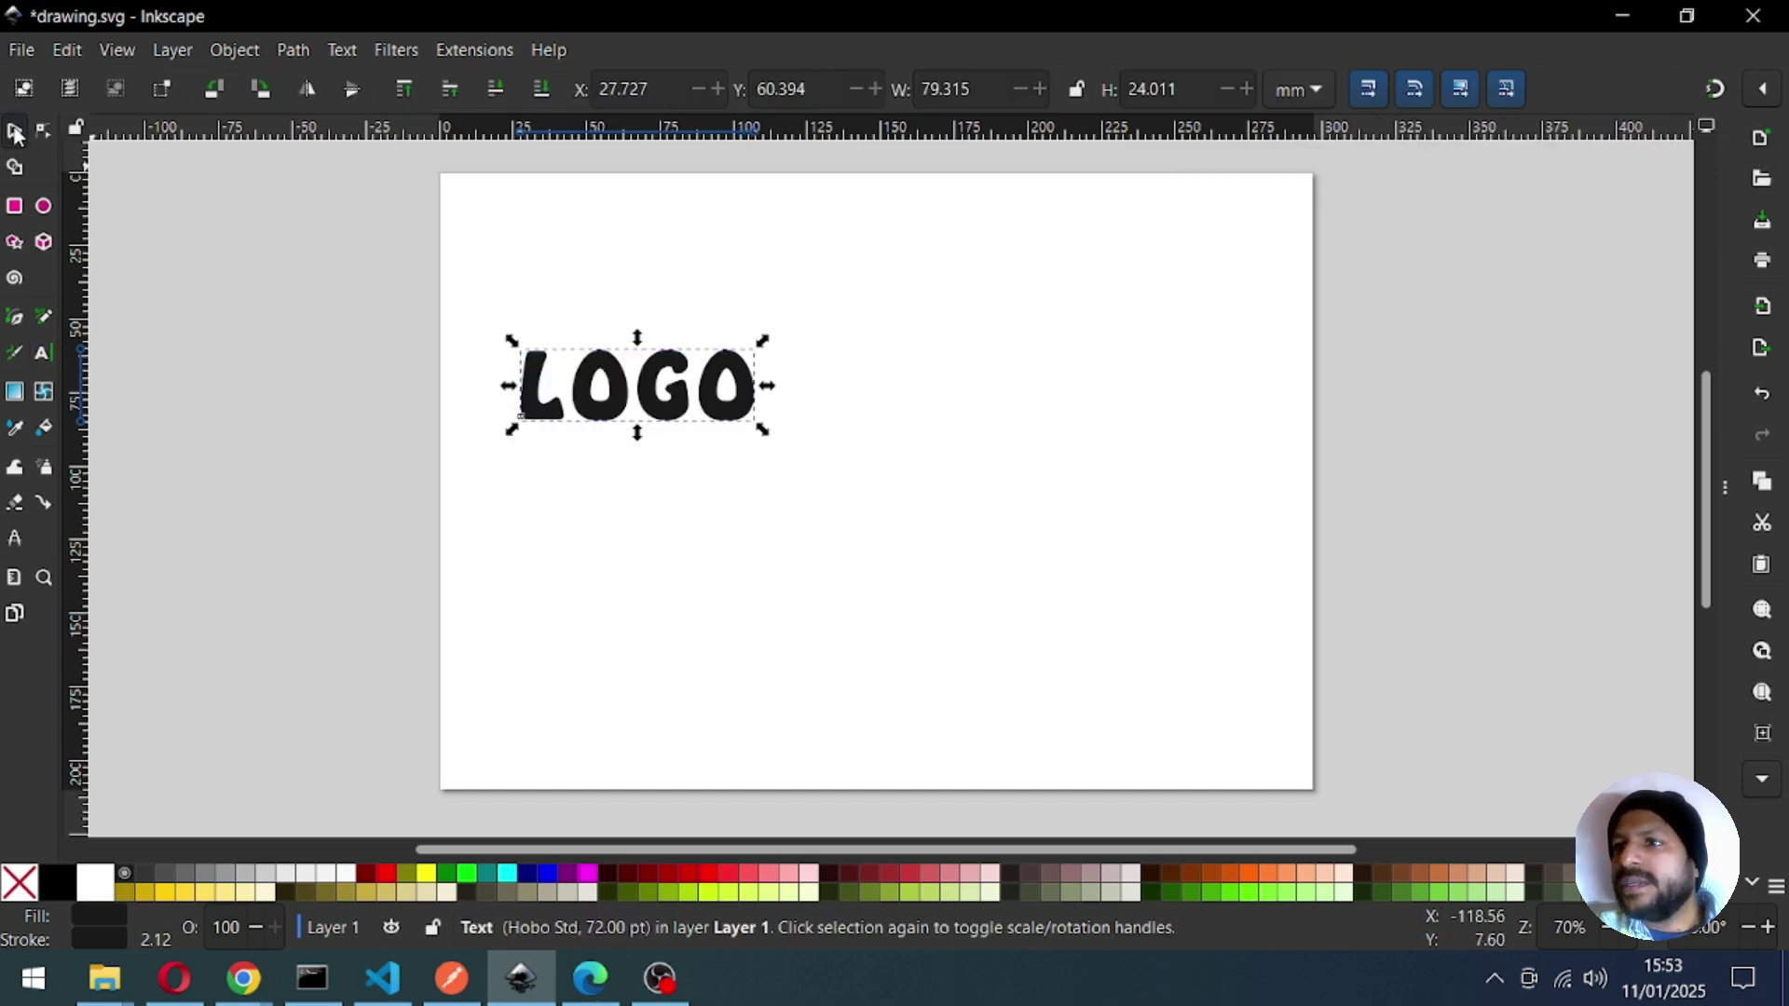
drag(776, 429, 831, 472)
drag(755, 395, 966, 404)
click(966, 404)
click(918, 548)
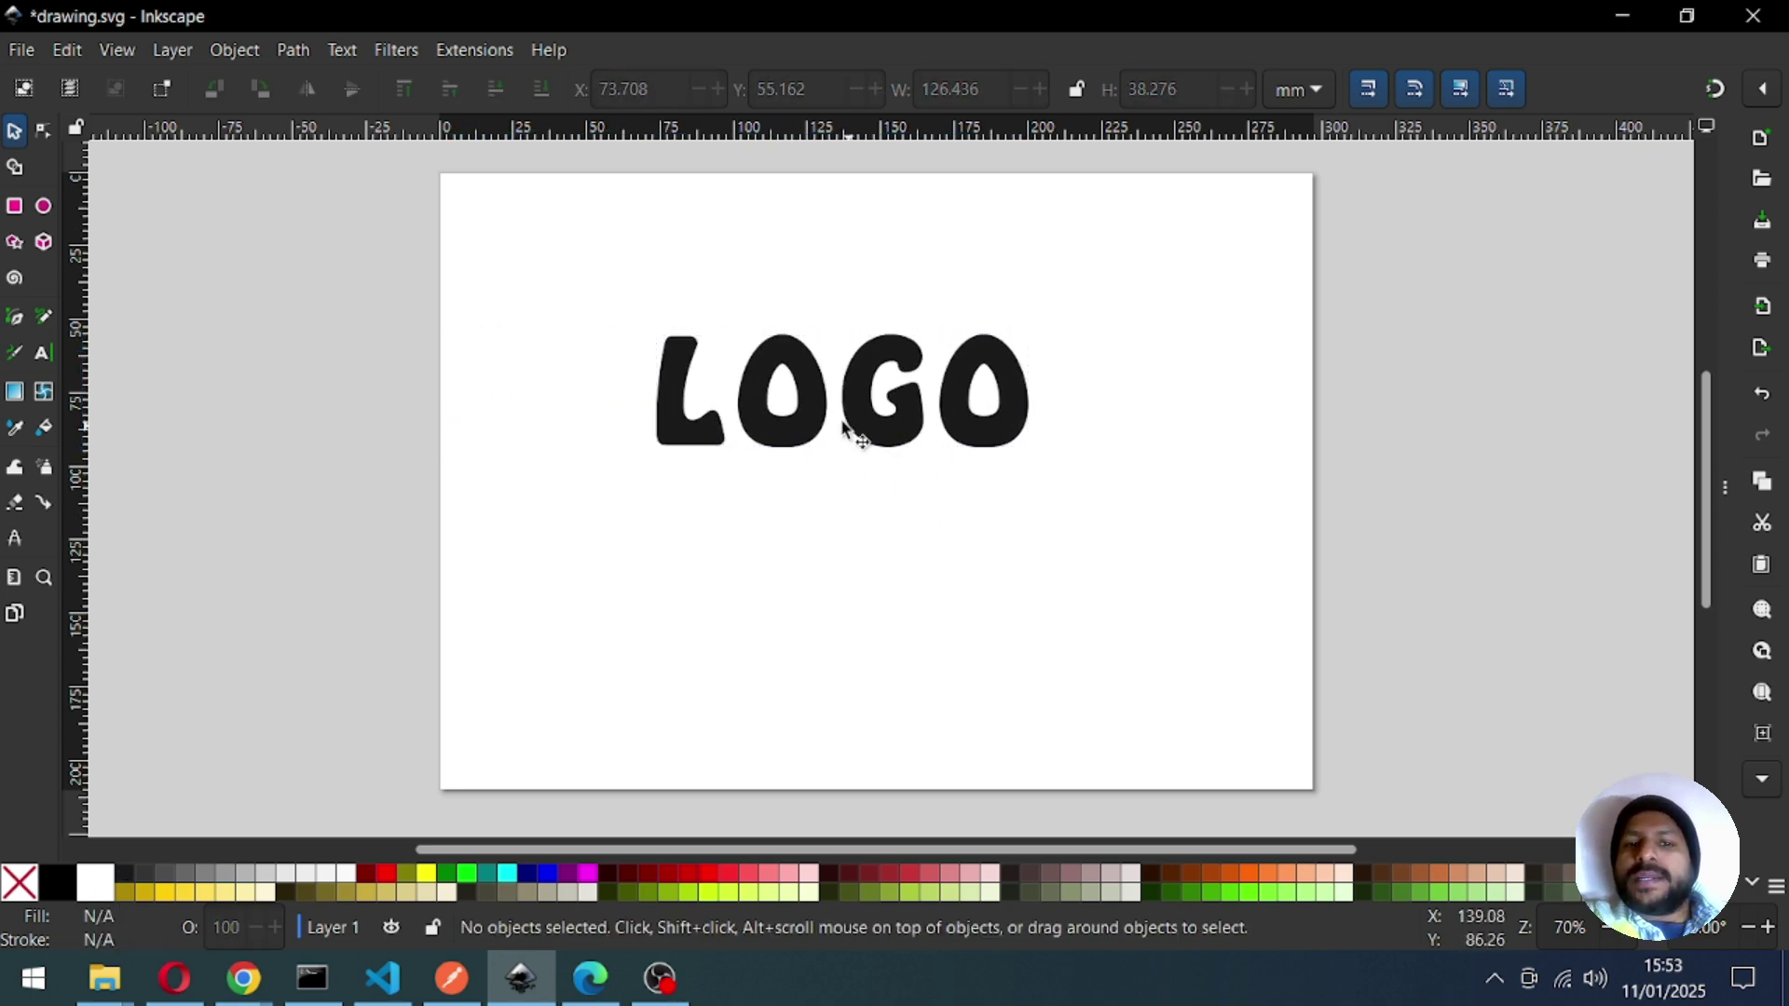
Convert the LOGO text to a path and try to ungroup it.
key(z)
drag(539, 274, 1135, 528)
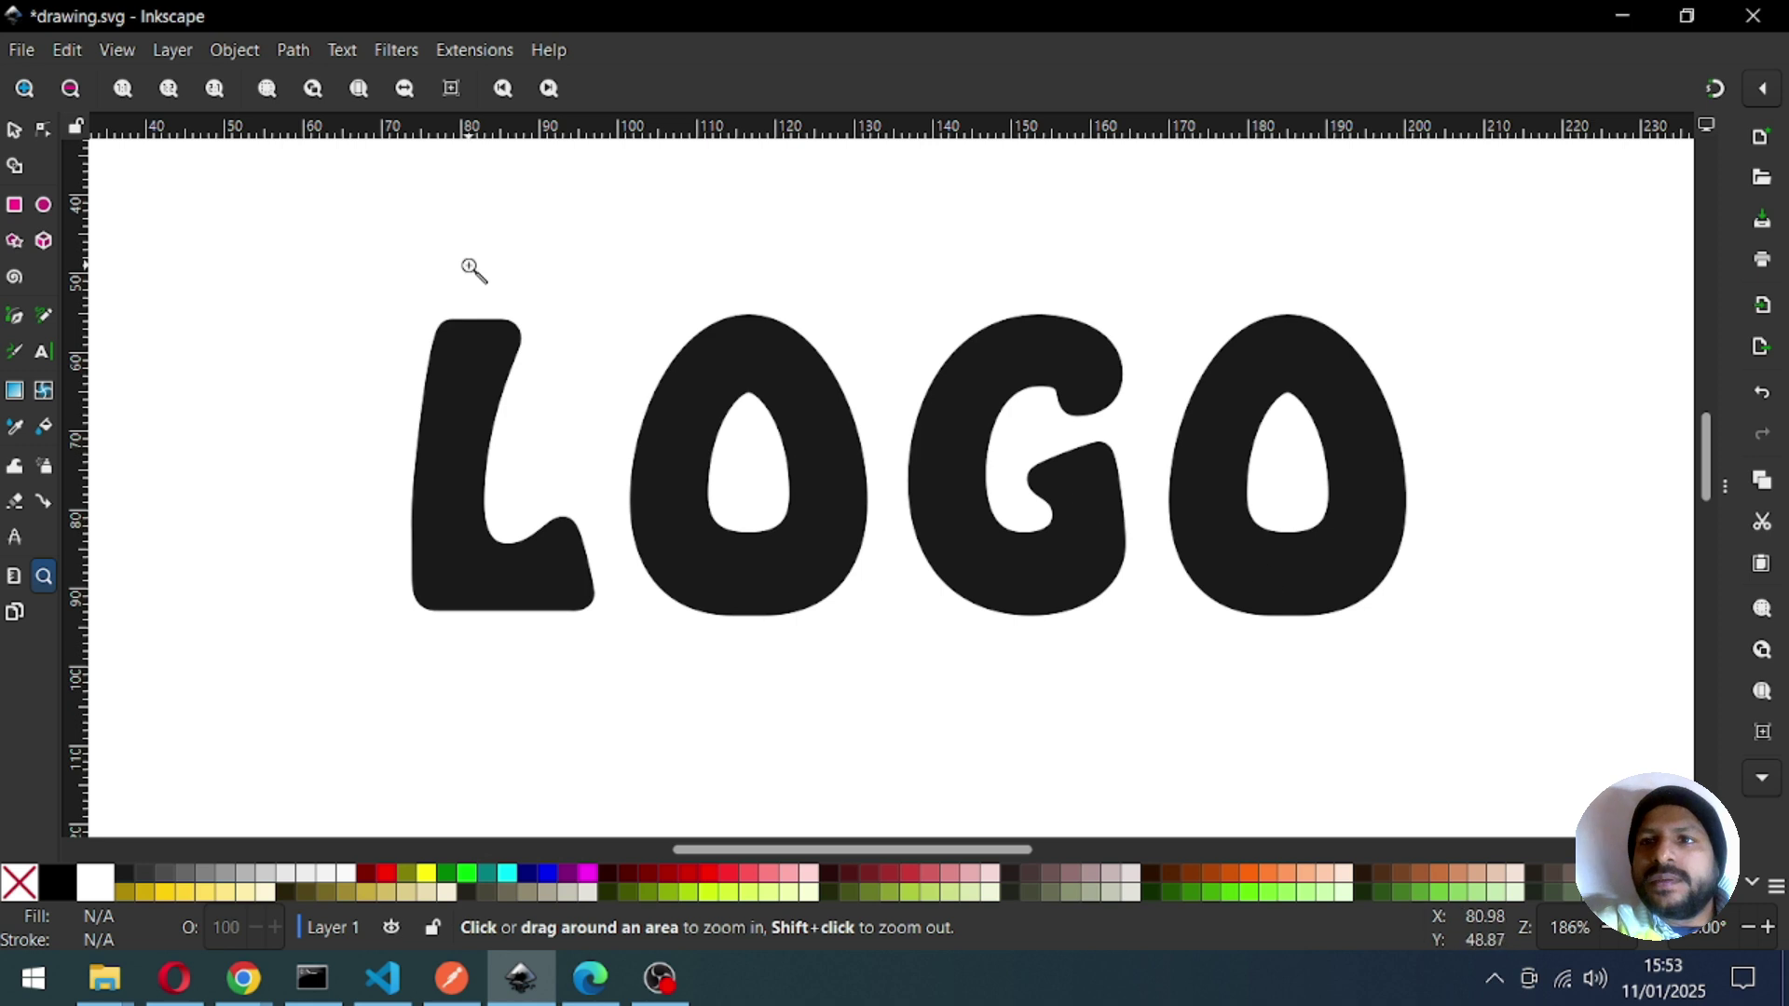
click(14, 131)
click(809, 438)
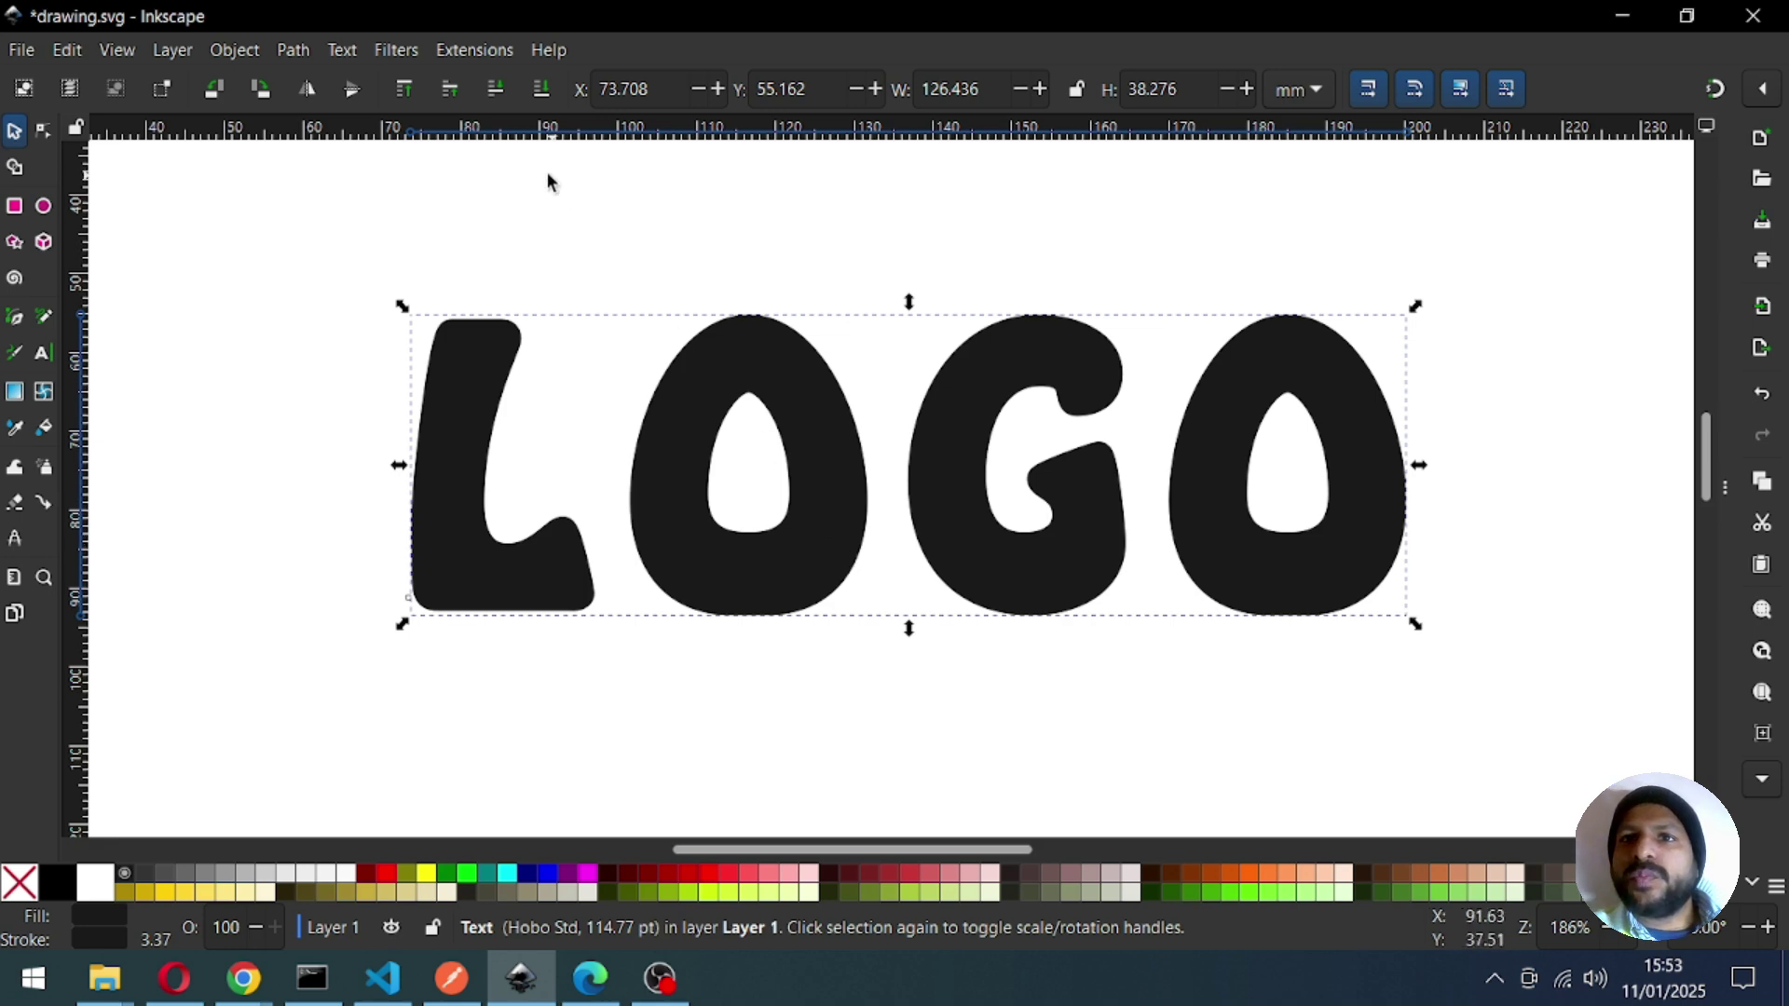
click(293, 50)
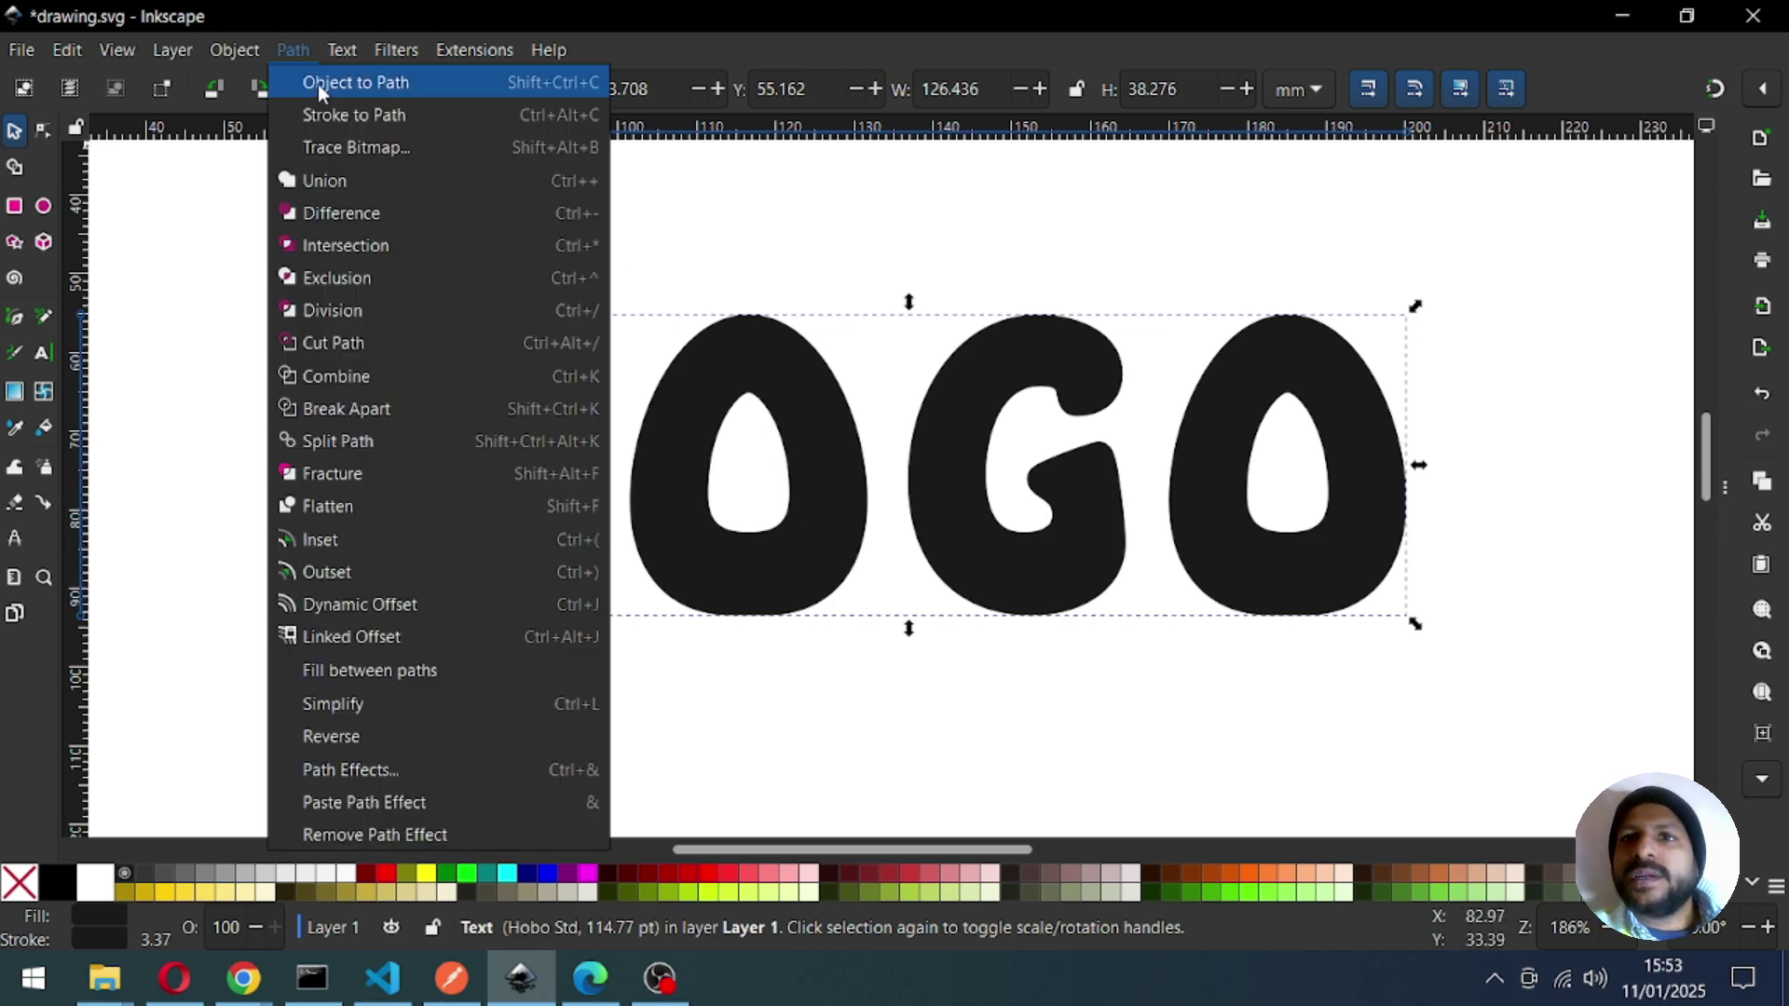
click(399, 85)
click(224, 43)
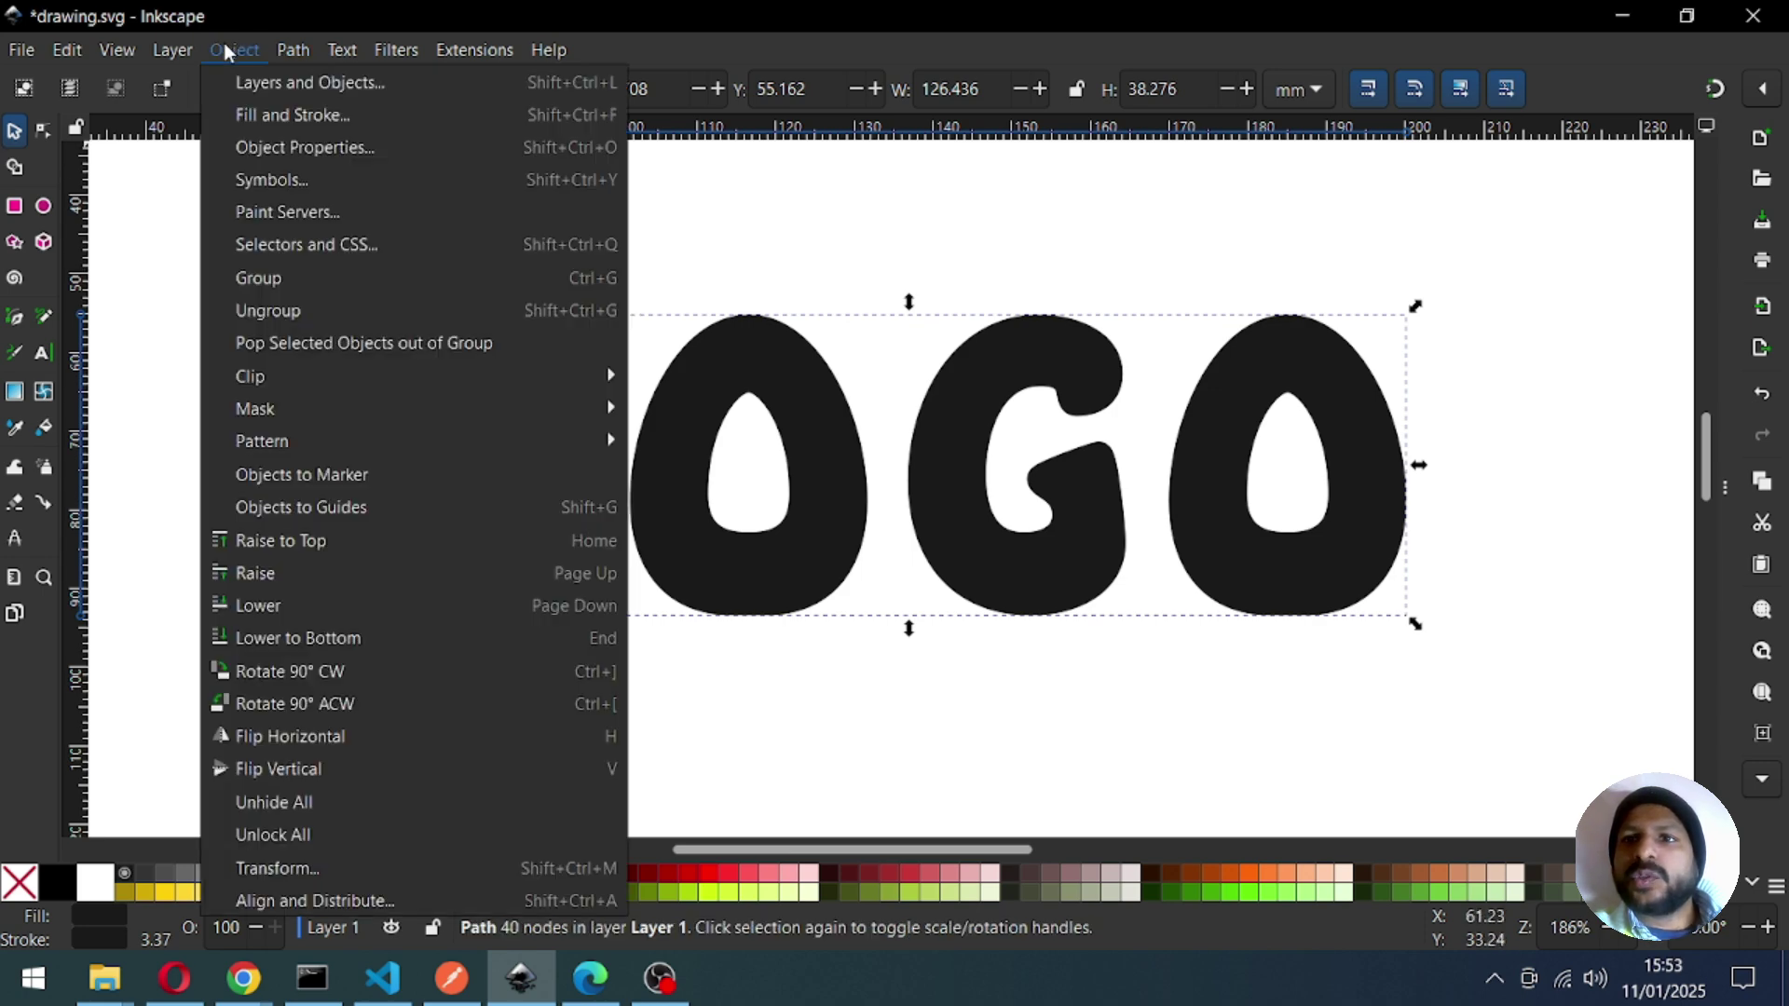
click(281, 312)
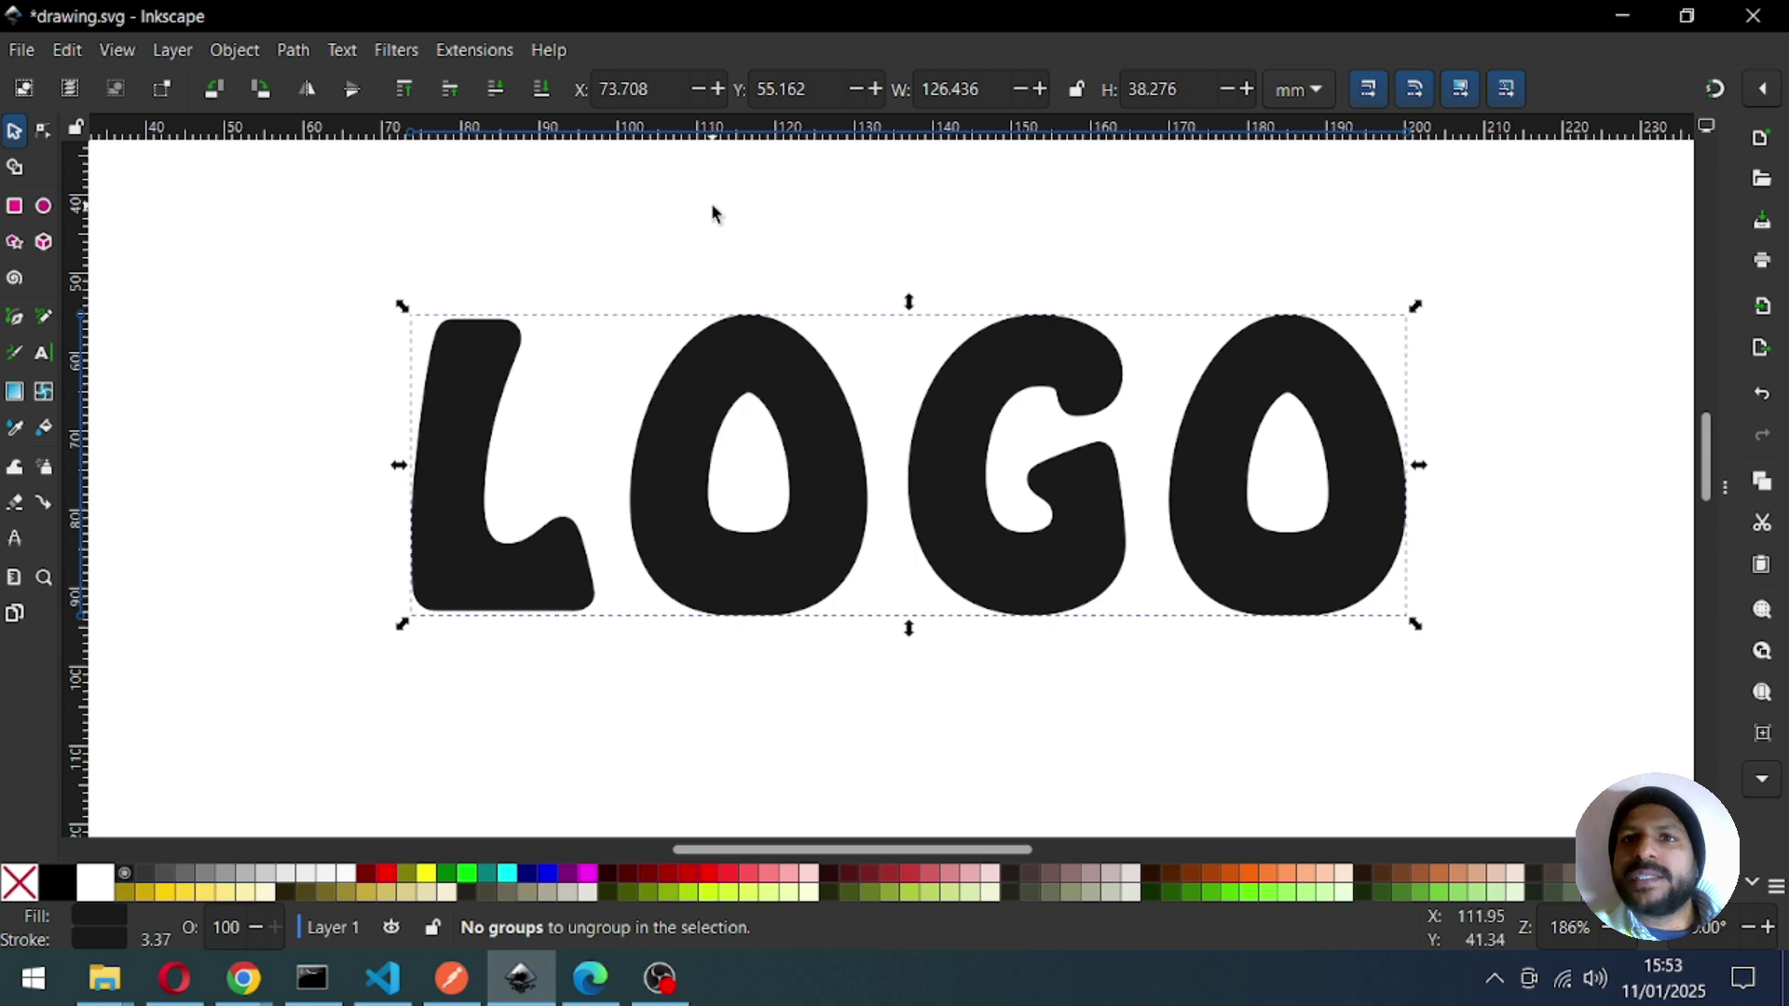
Give the LOGO path a dark pink flat stroke colour with hue 331, saturation 87 and lightness 29.
click(229, 49)
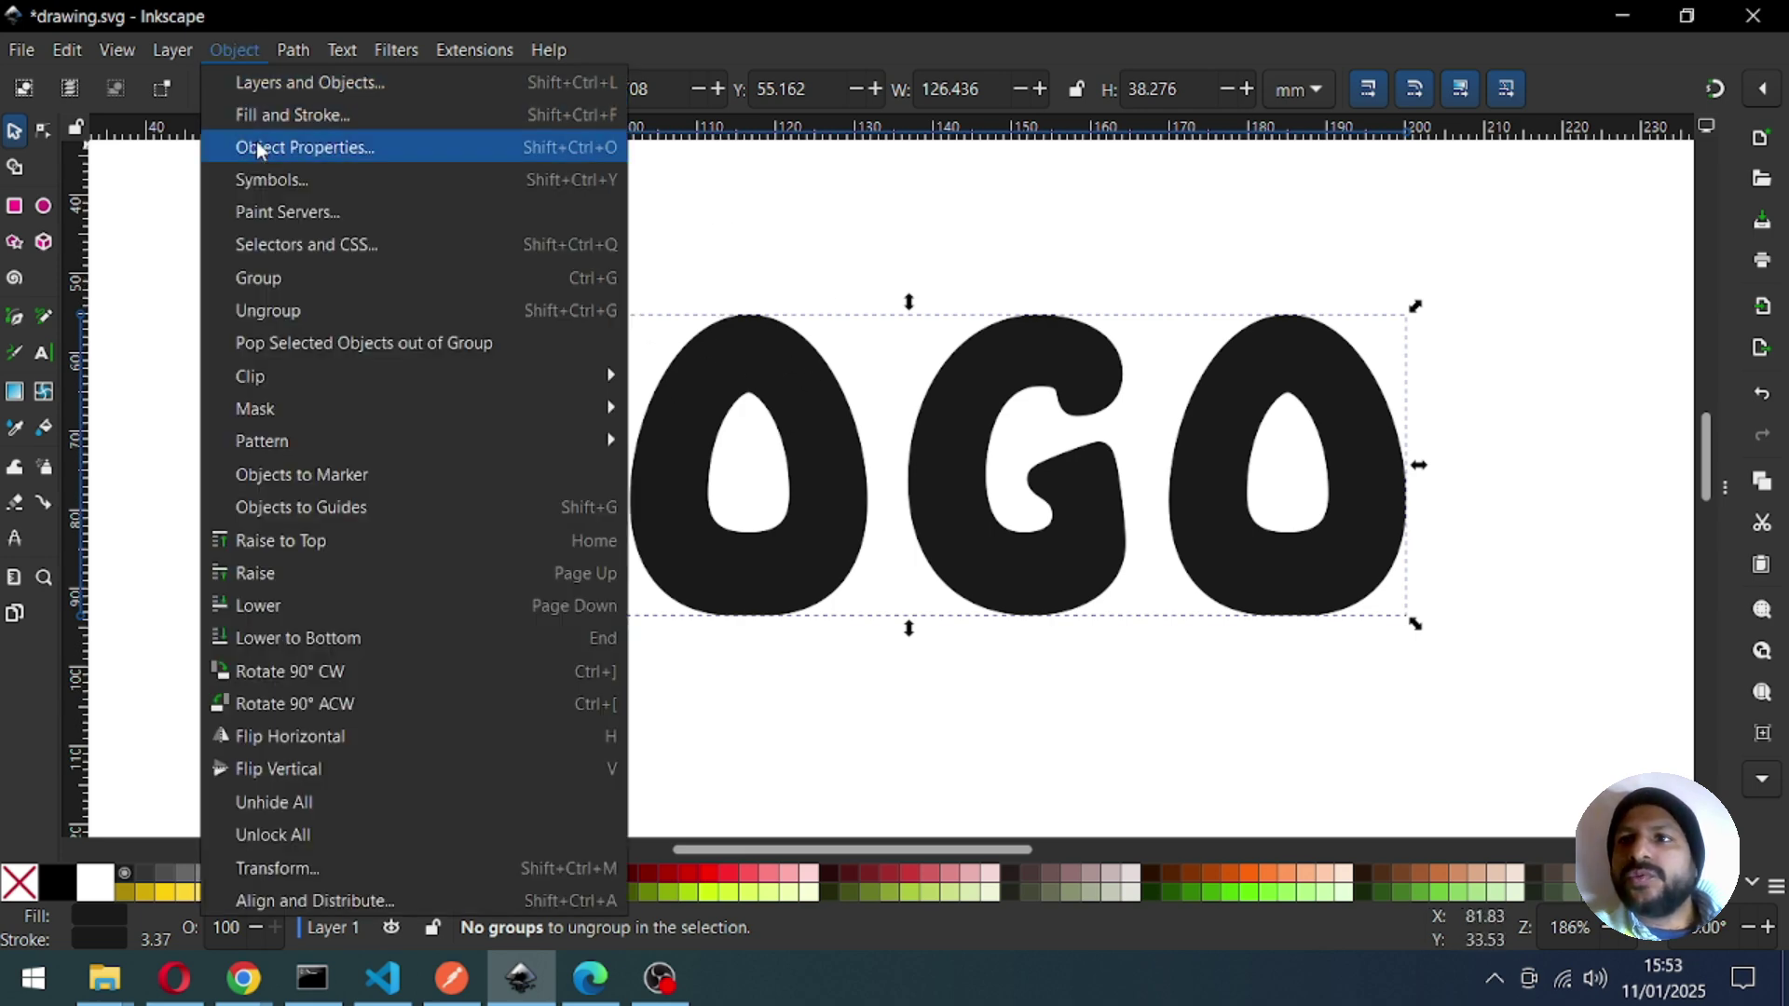
click(267, 116)
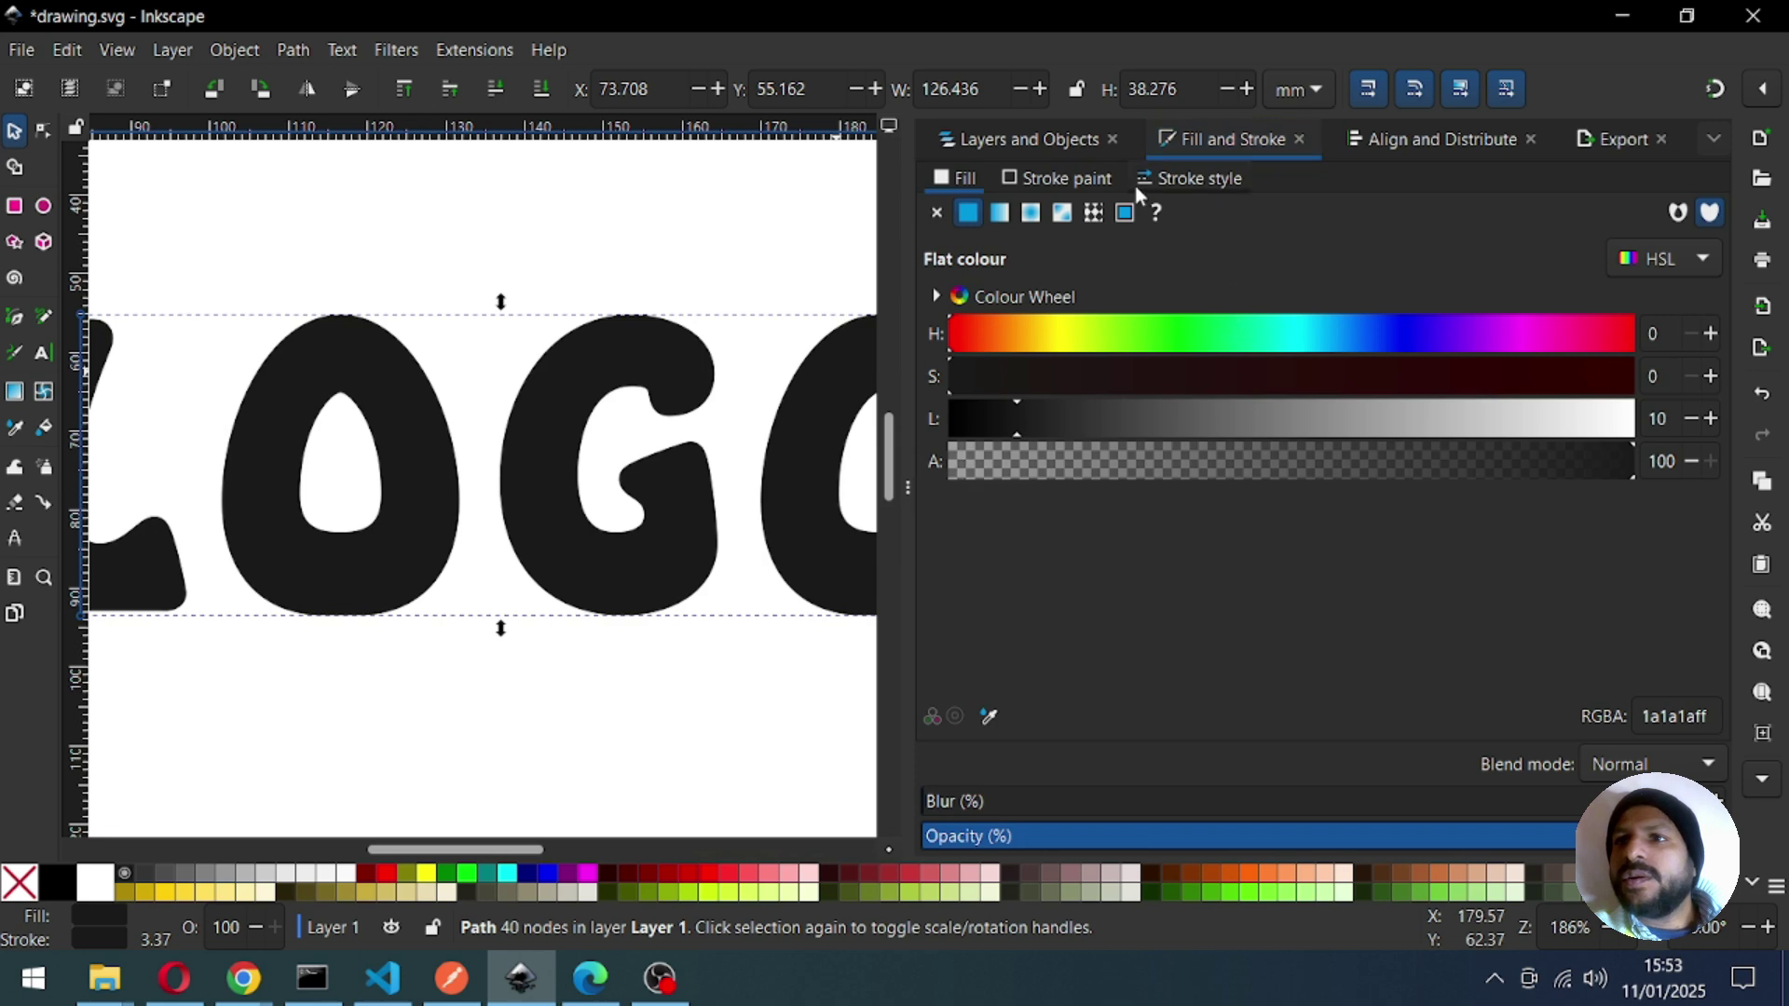
click(1053, 180)
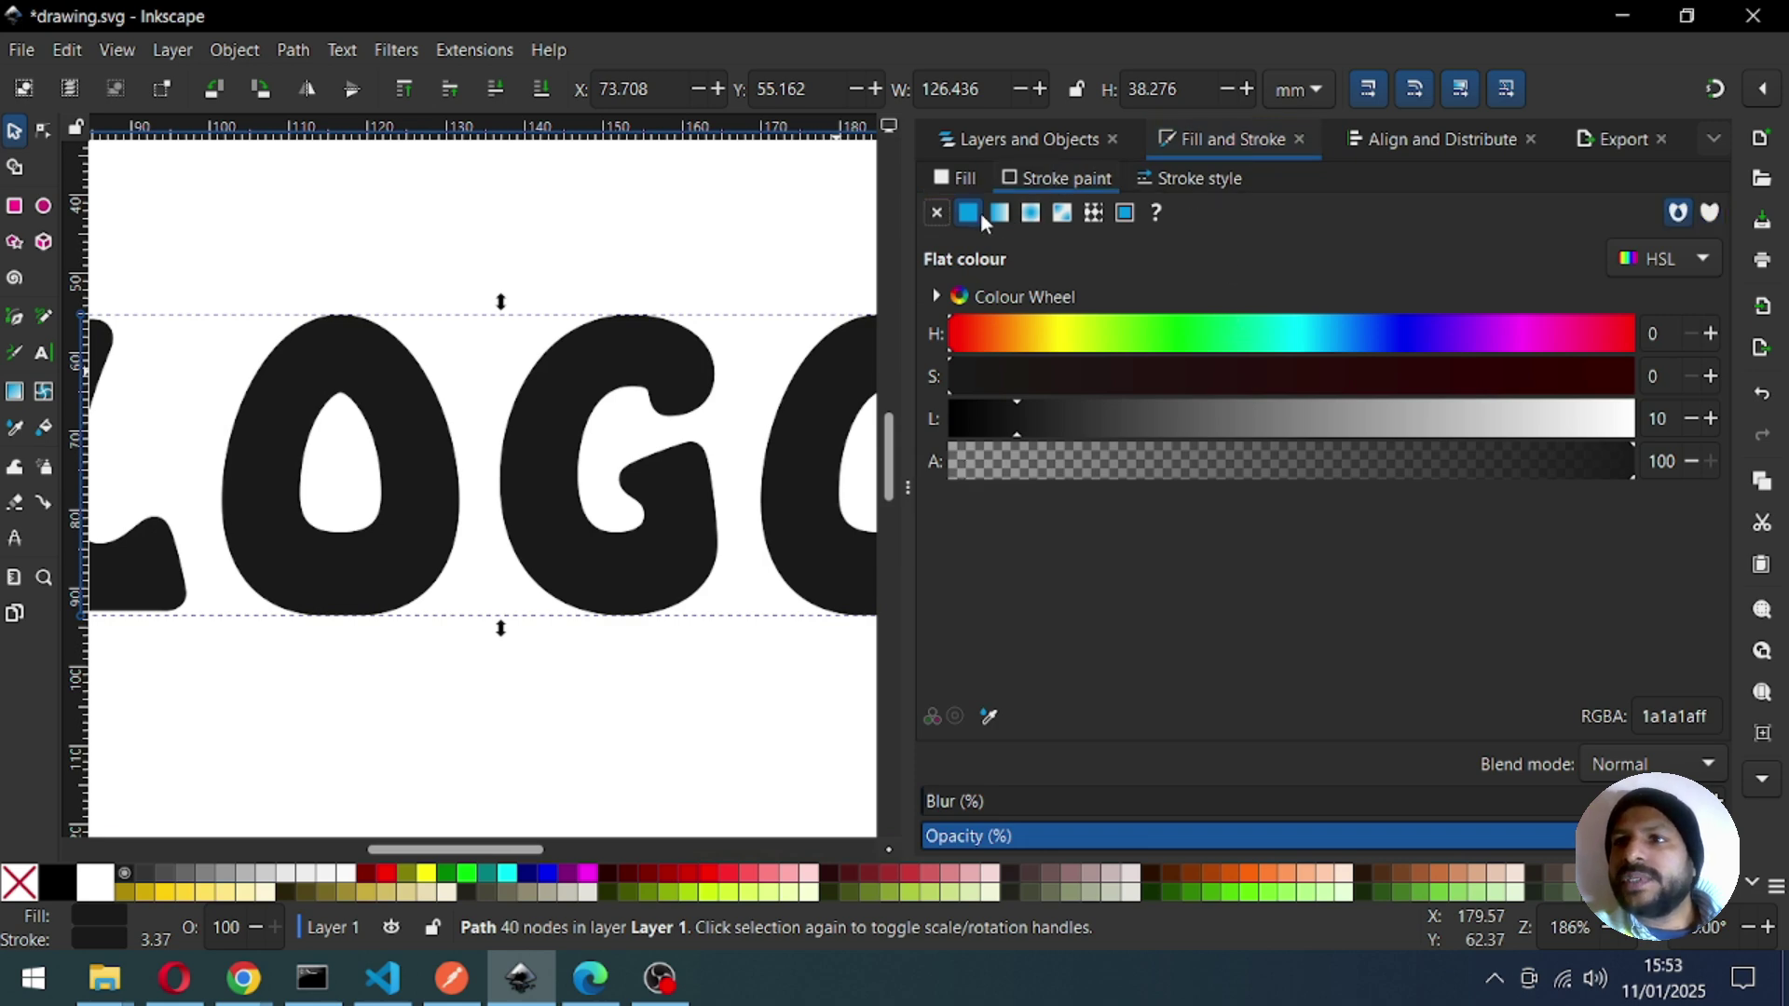
click(1188, 179)
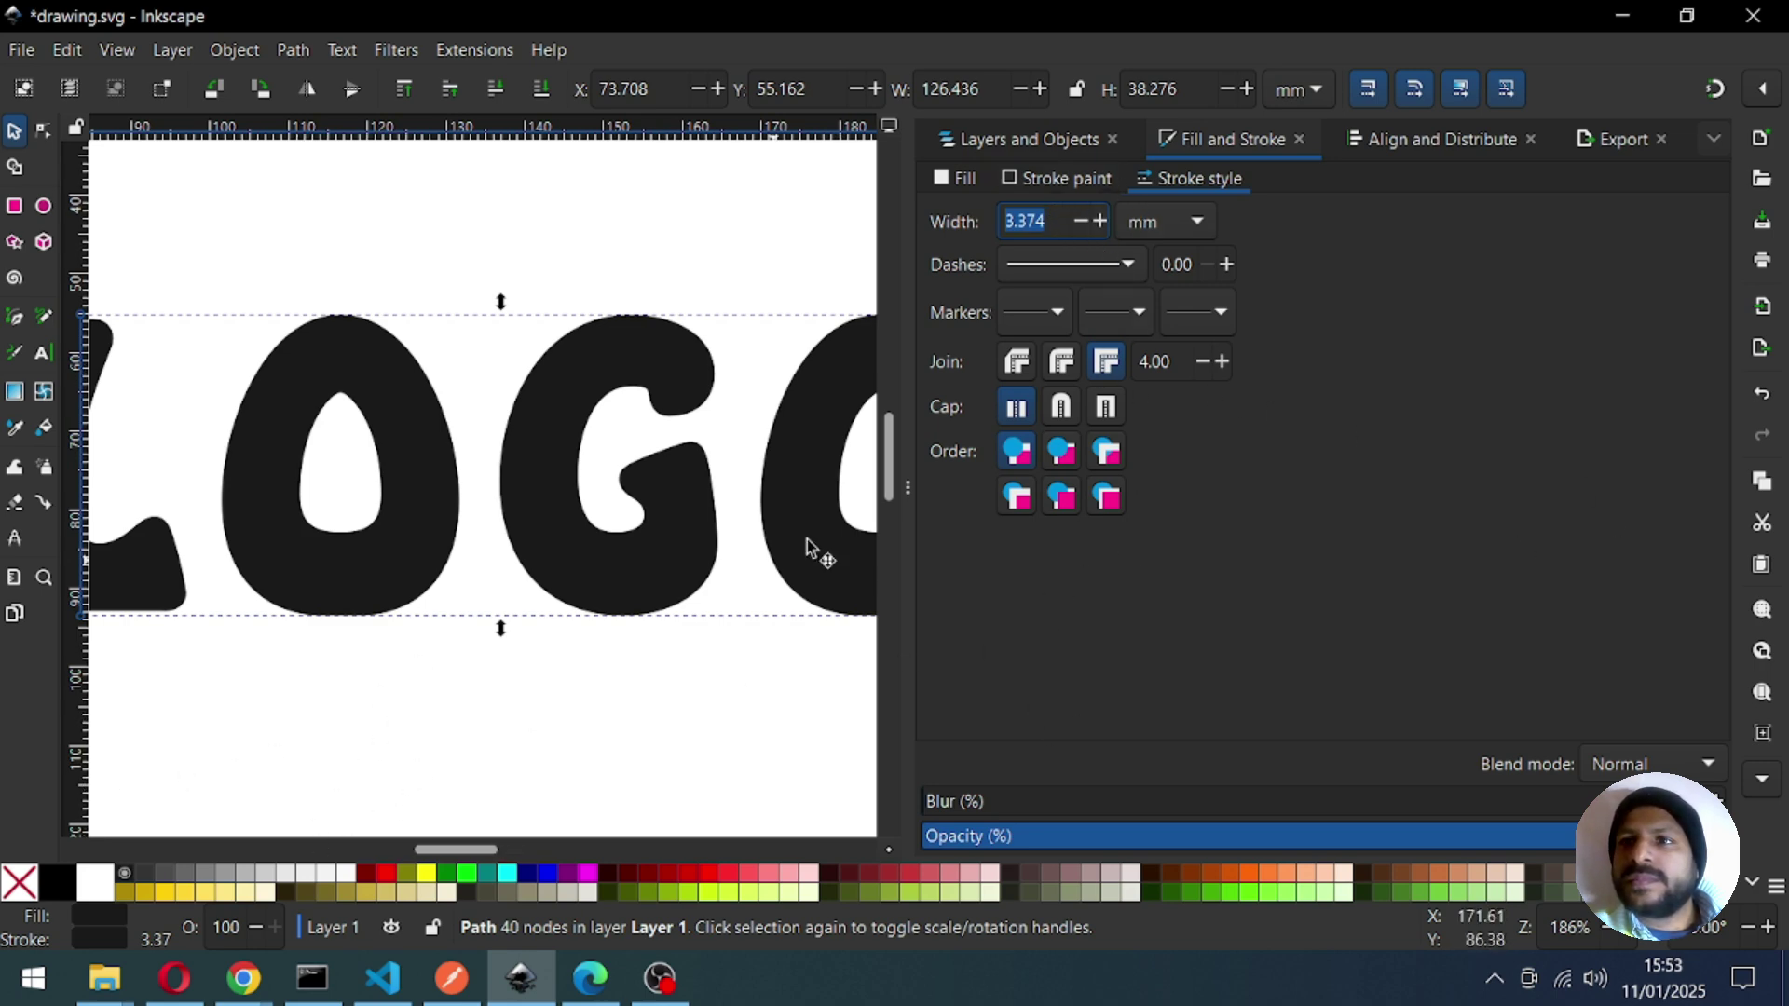
click(1051, 187)
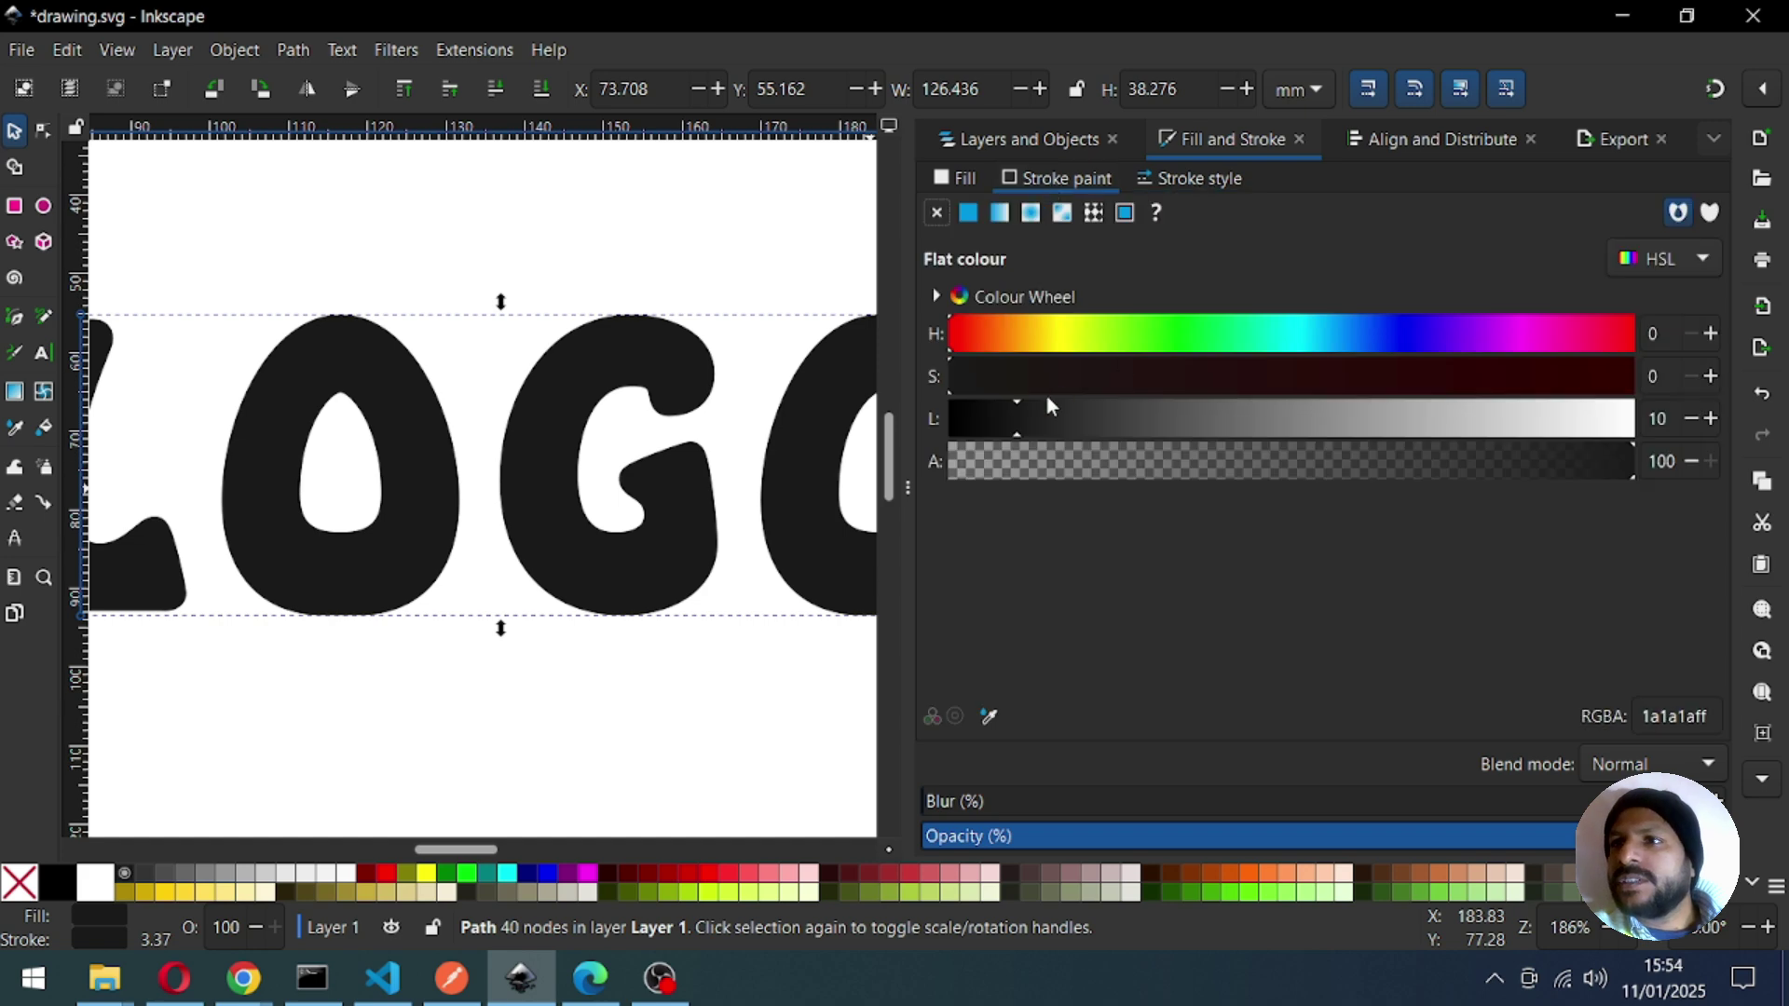
drag(1470, 344, 1615, 341)
drag(1491, 380, 1547, 382)
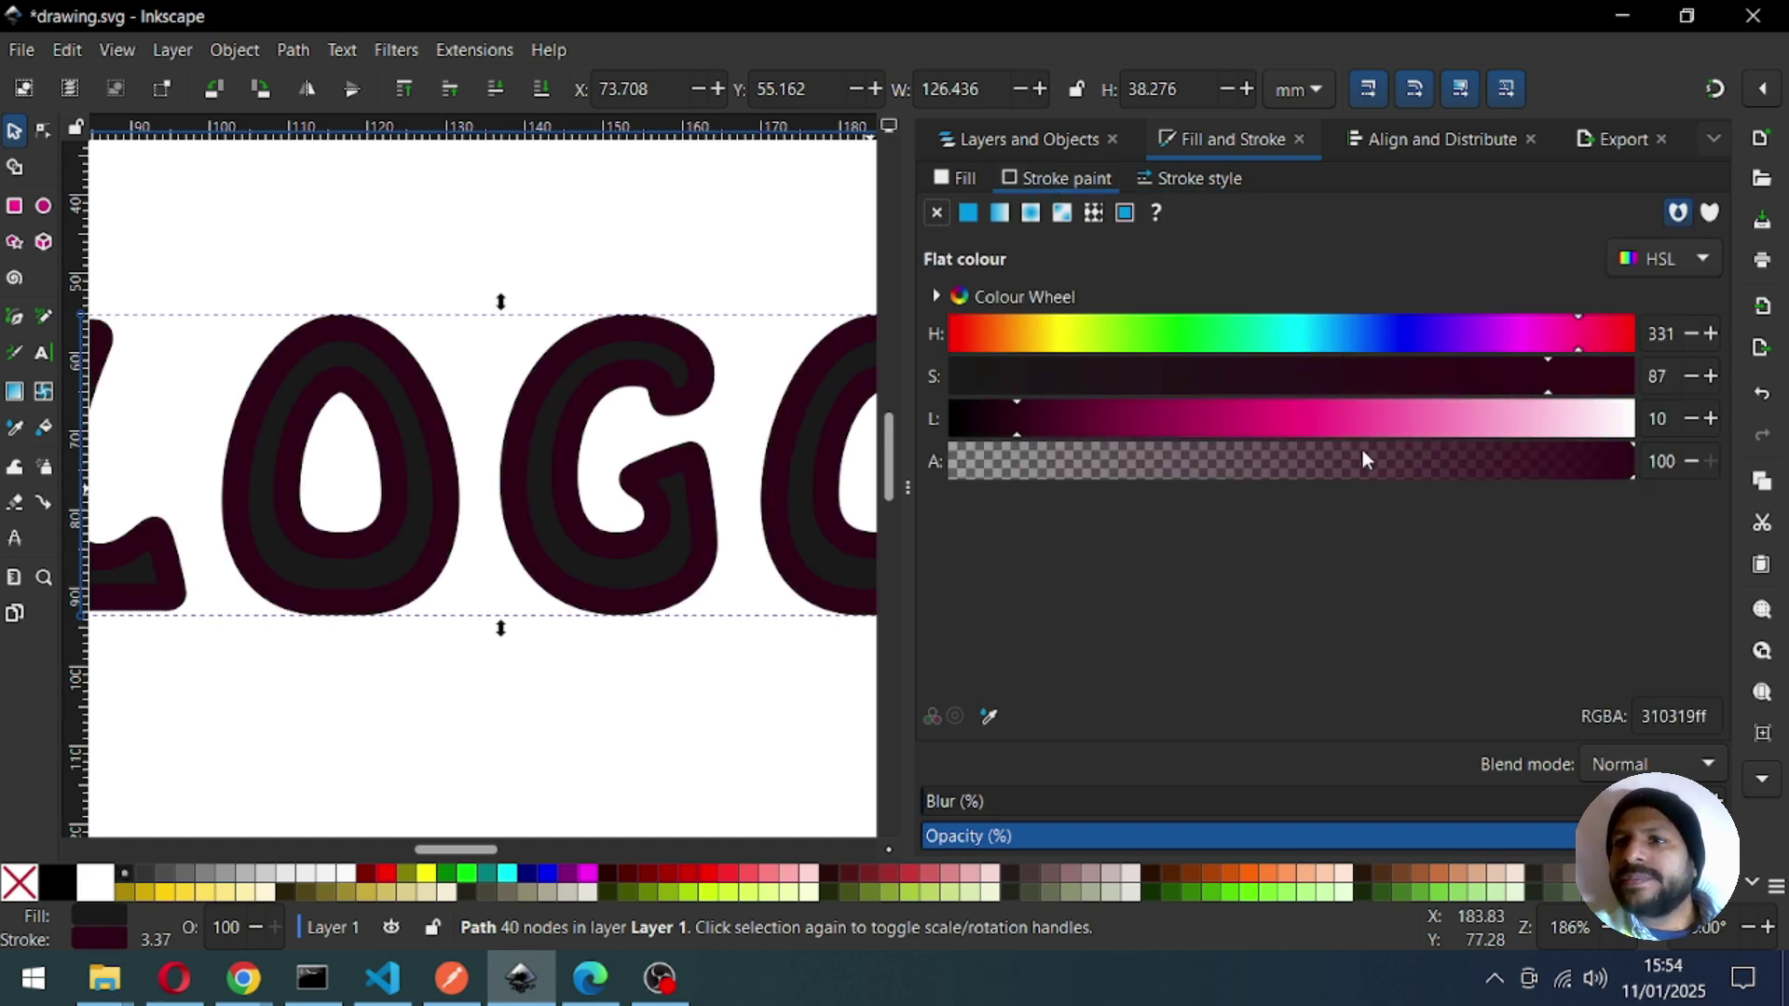
drag(1200, 410, 1152, 419)
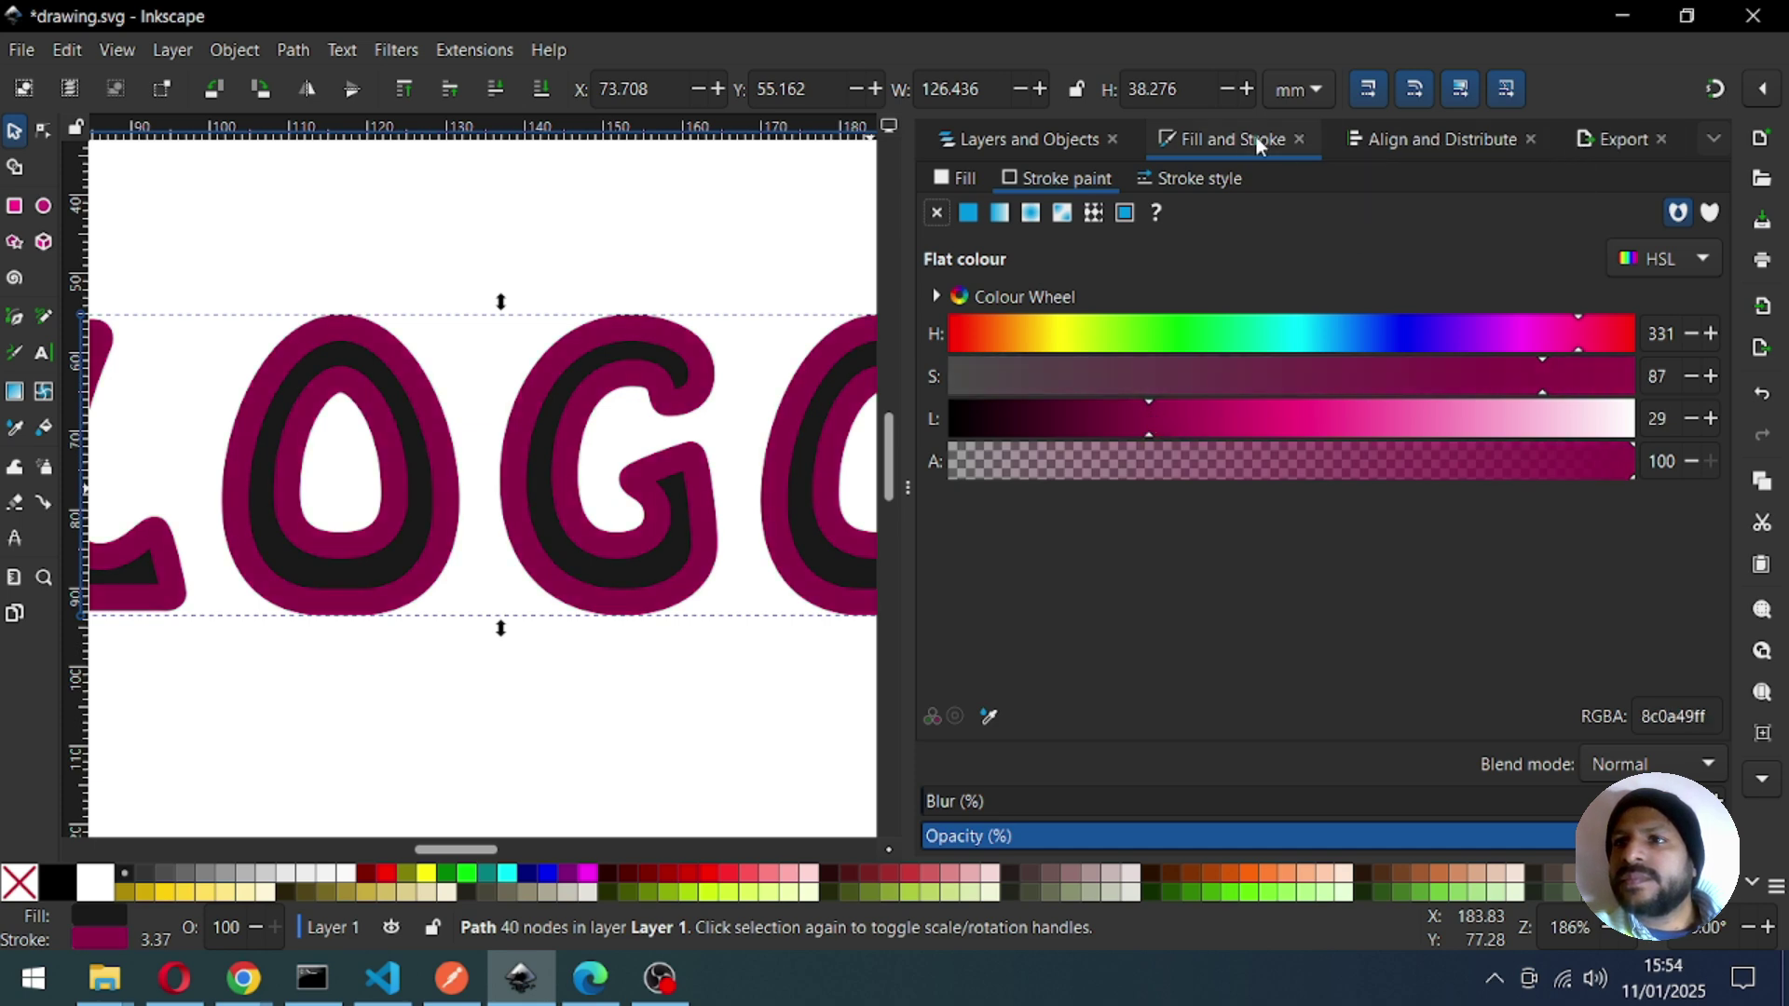
Give the LOGO path's stroke round caps and change the paint order so the fill lies above the stroke.
click(1198, 182)
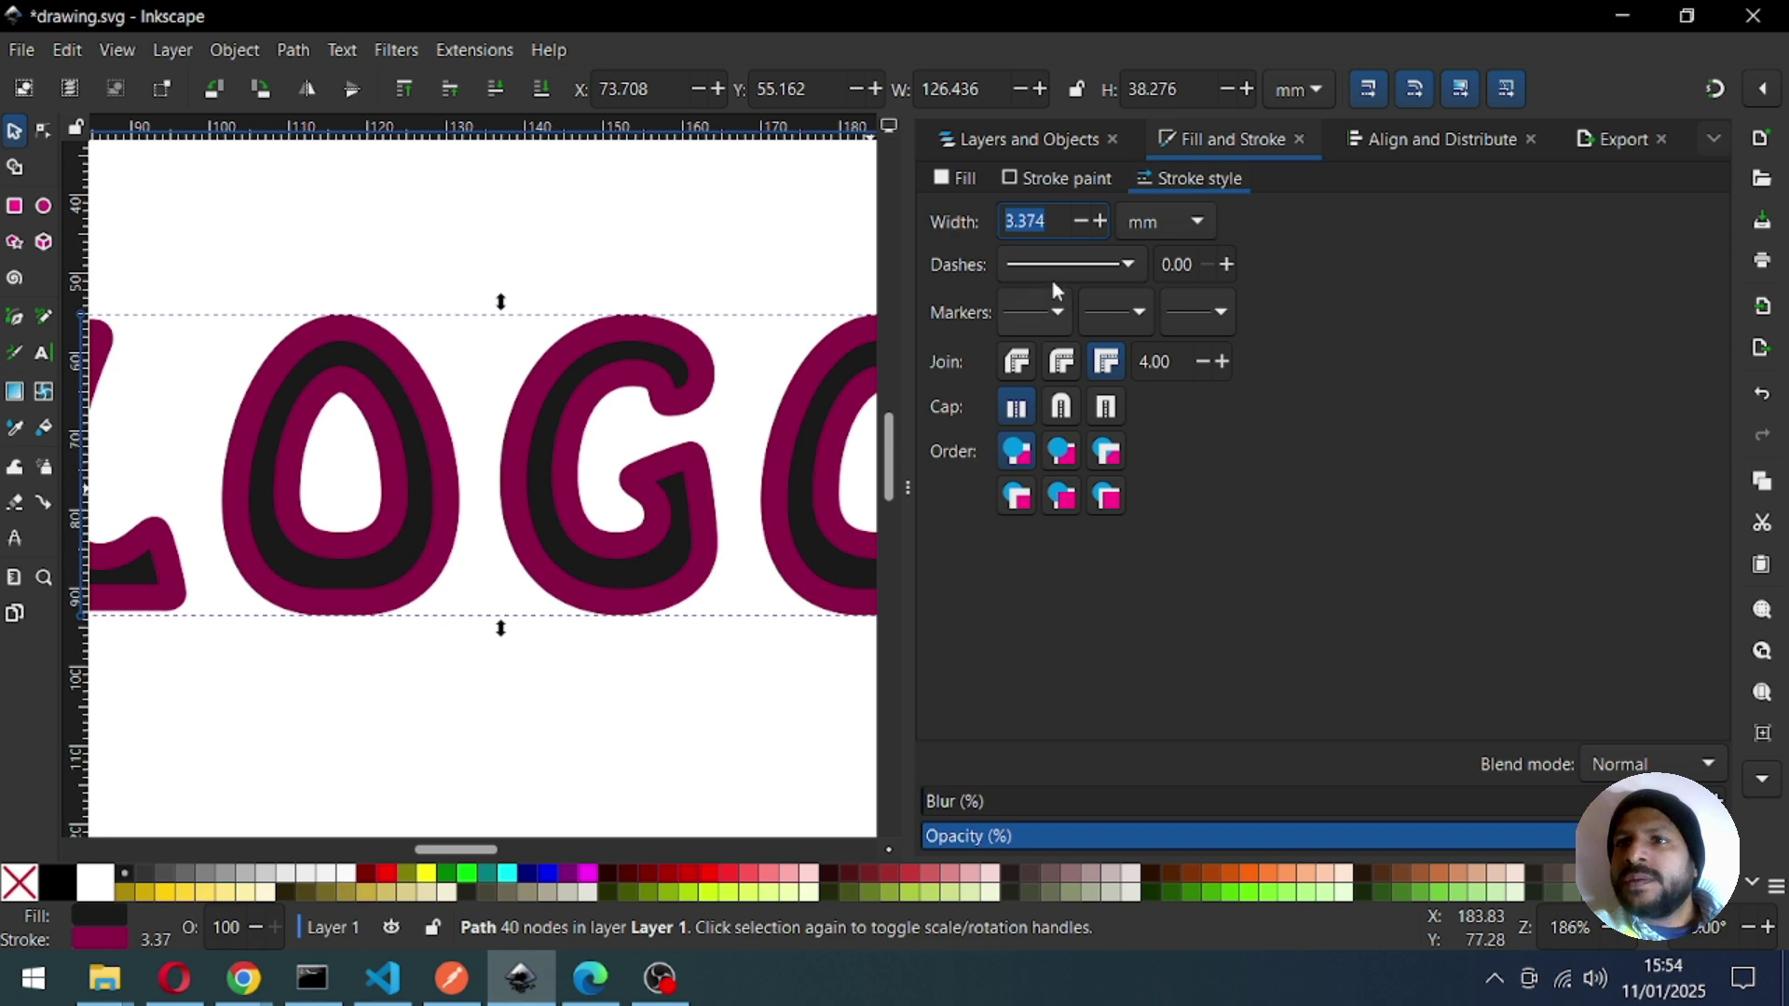
click(1059, 317)
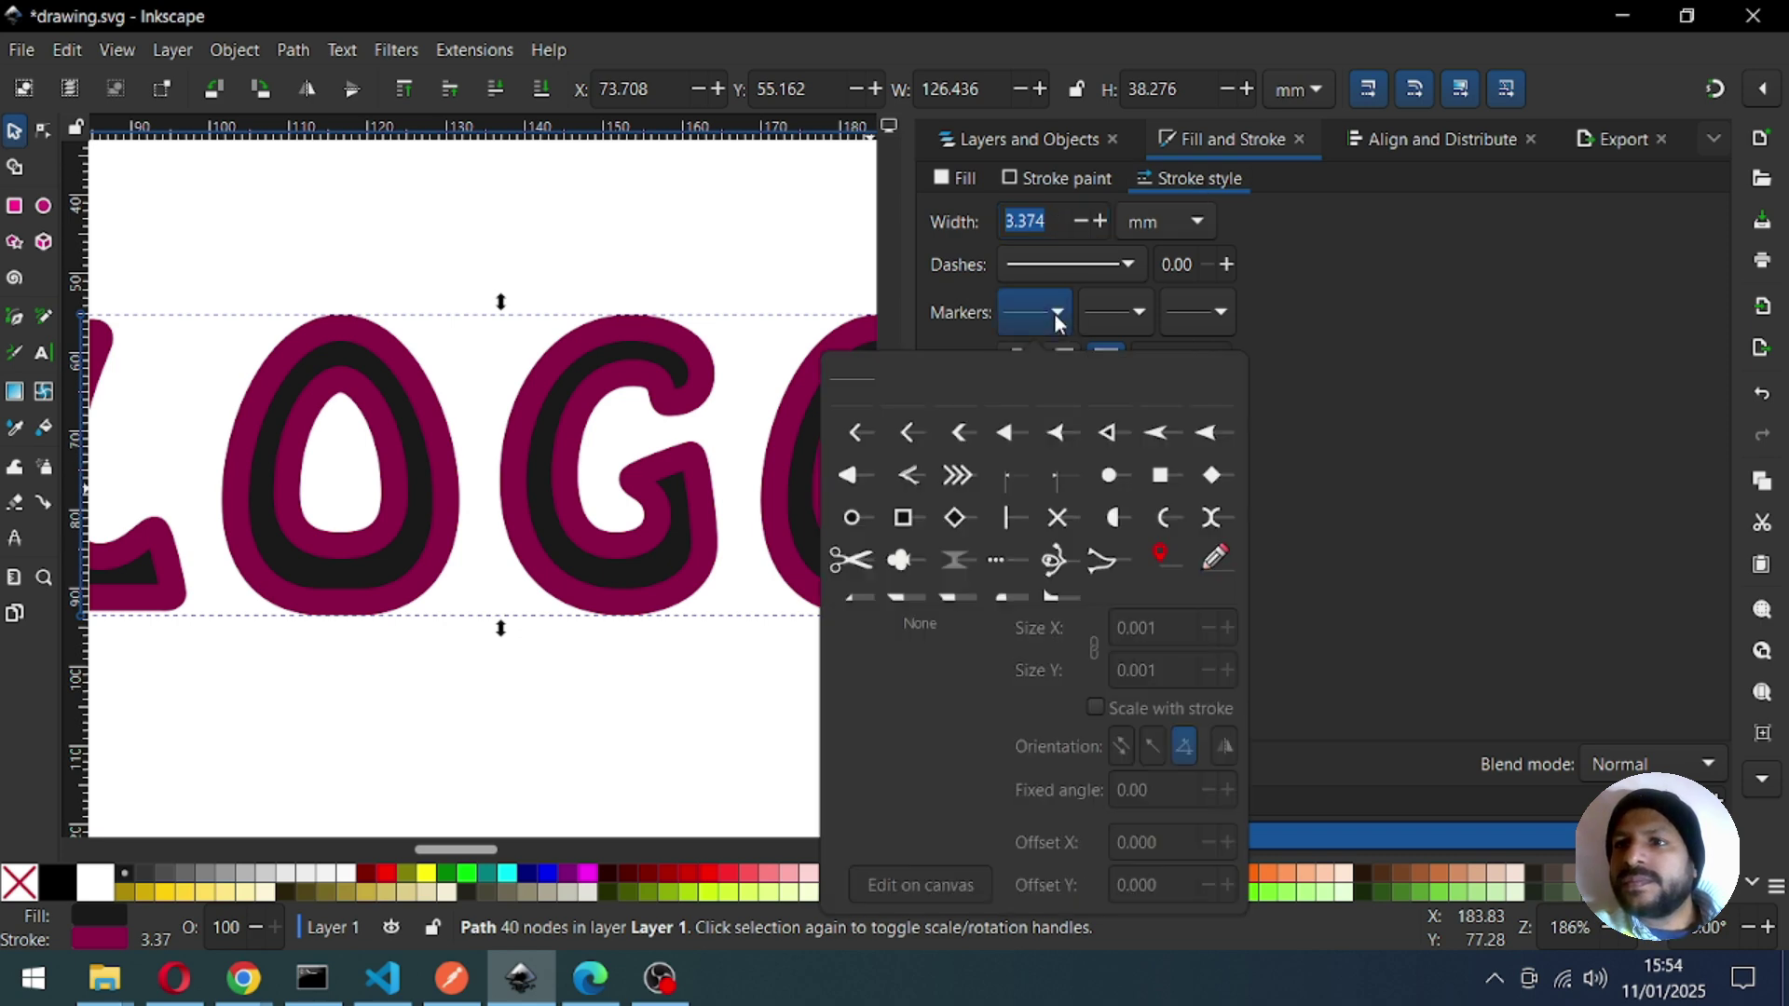
click(1079, 269)
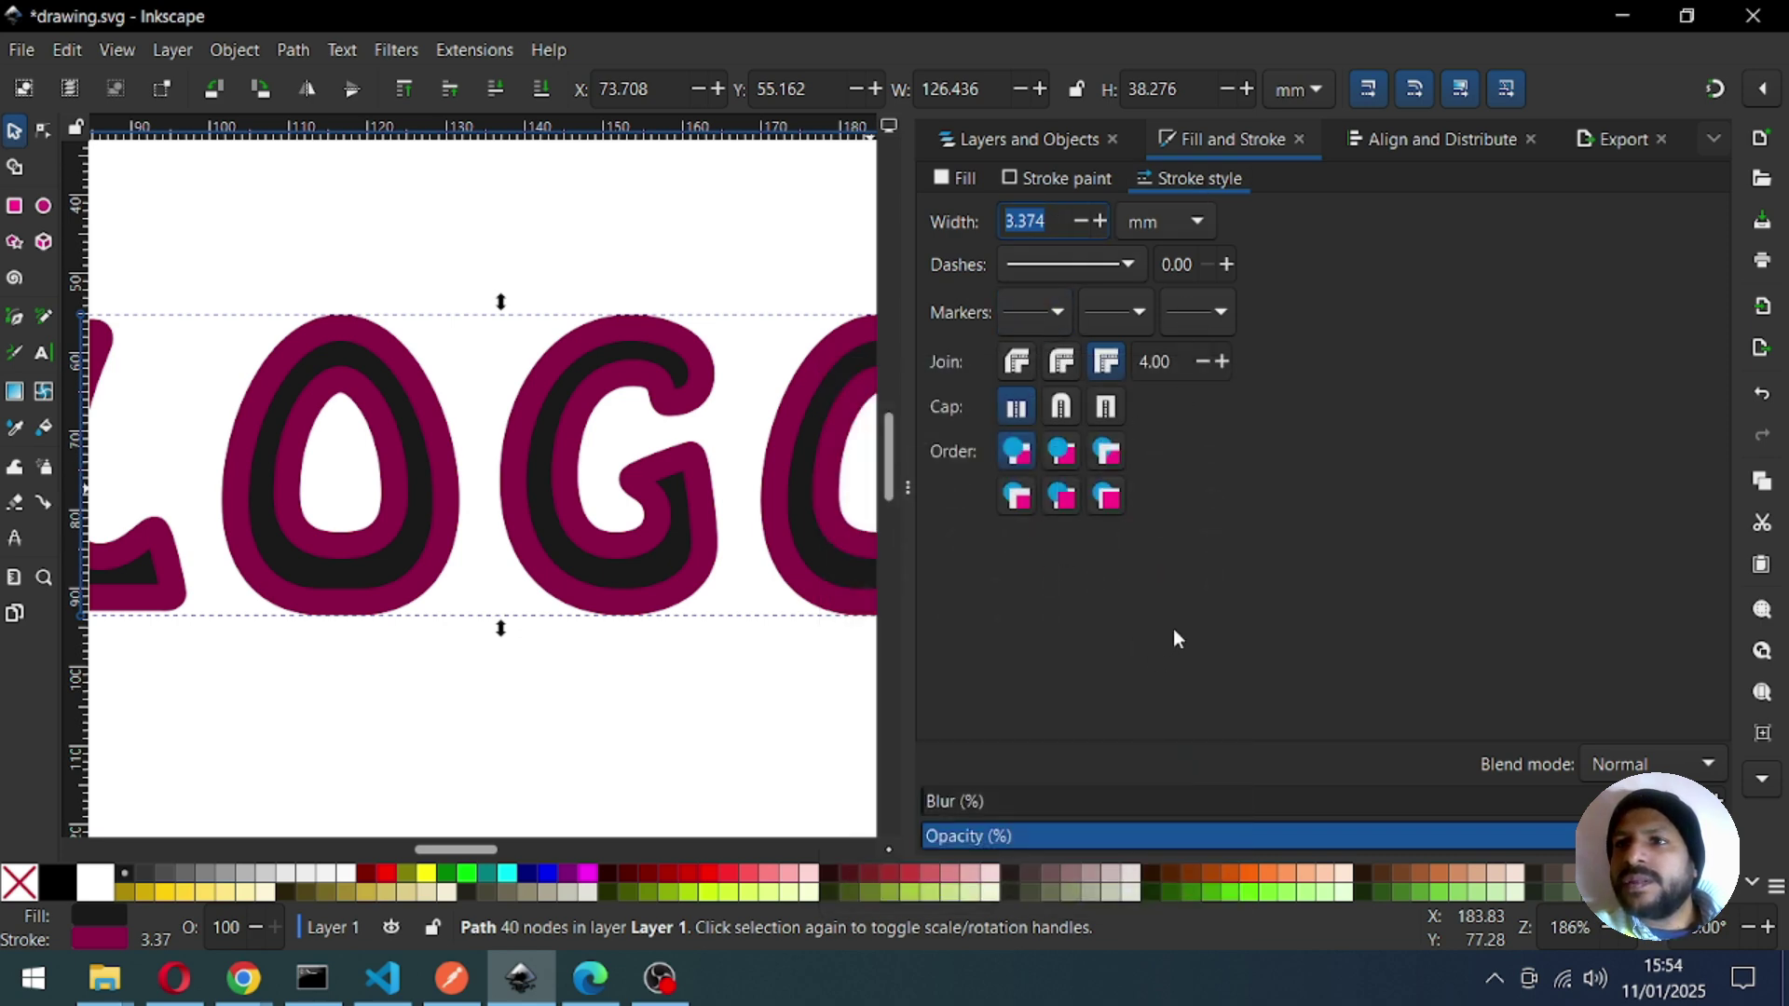
click(1060, 407)
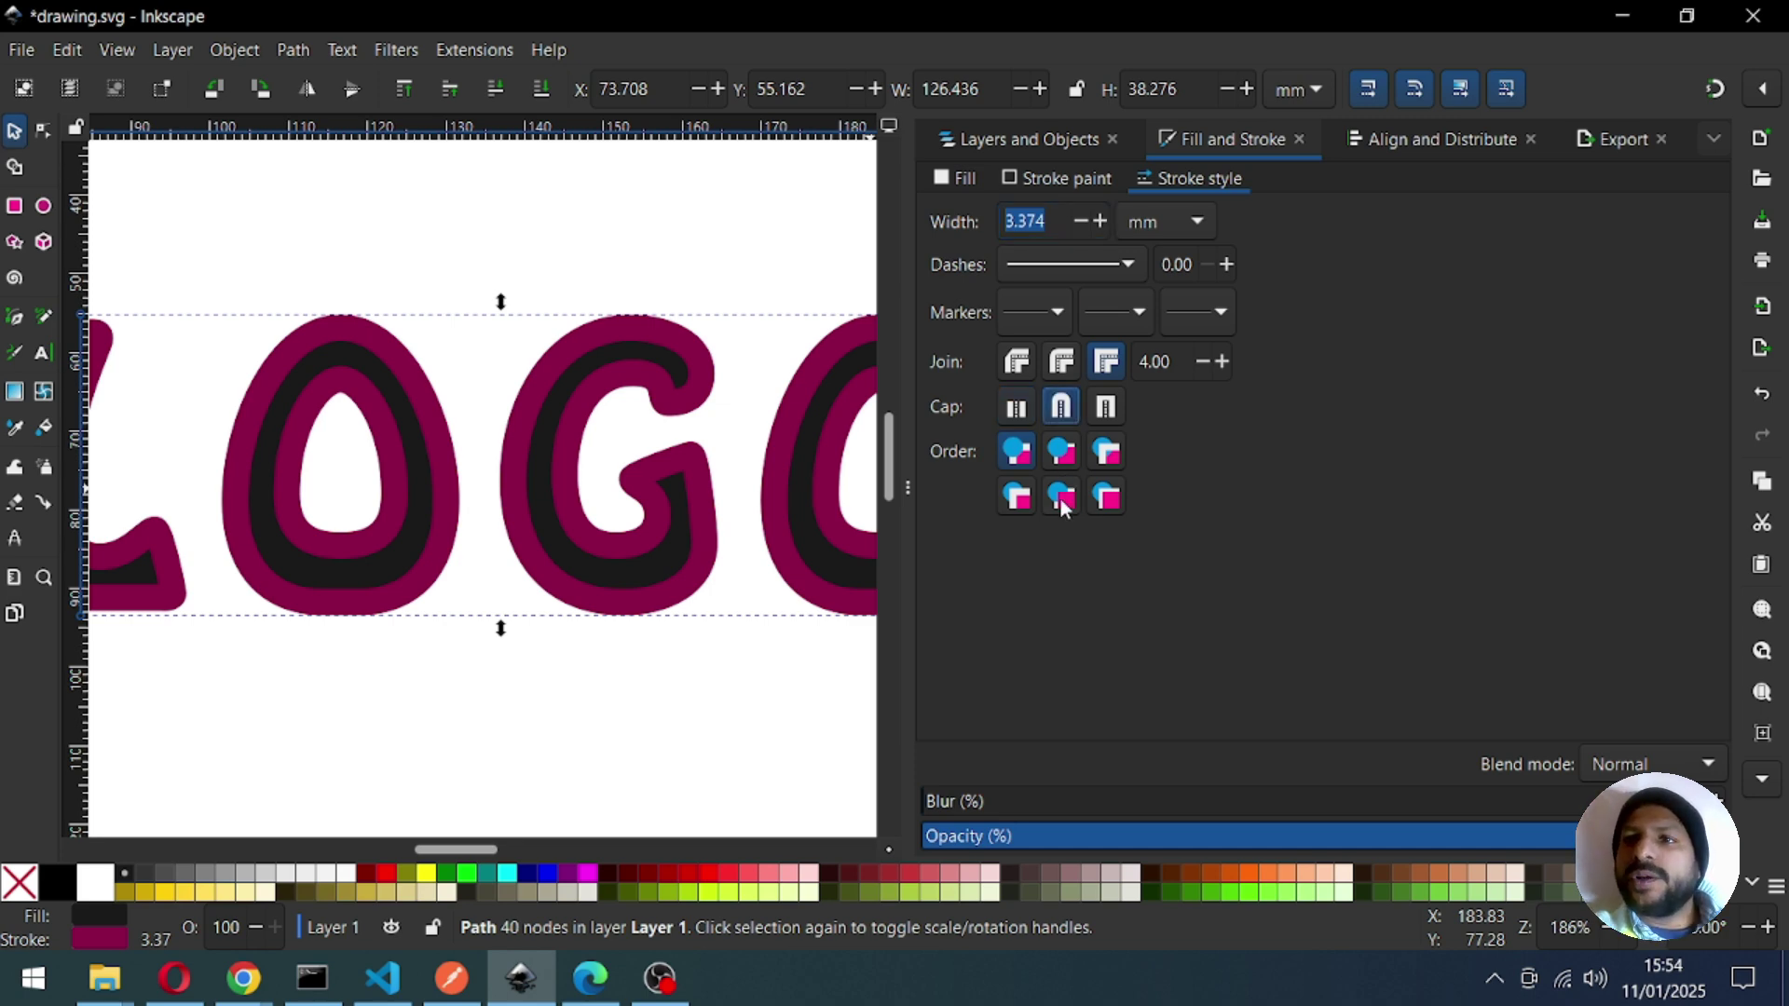
click(1019, 498)
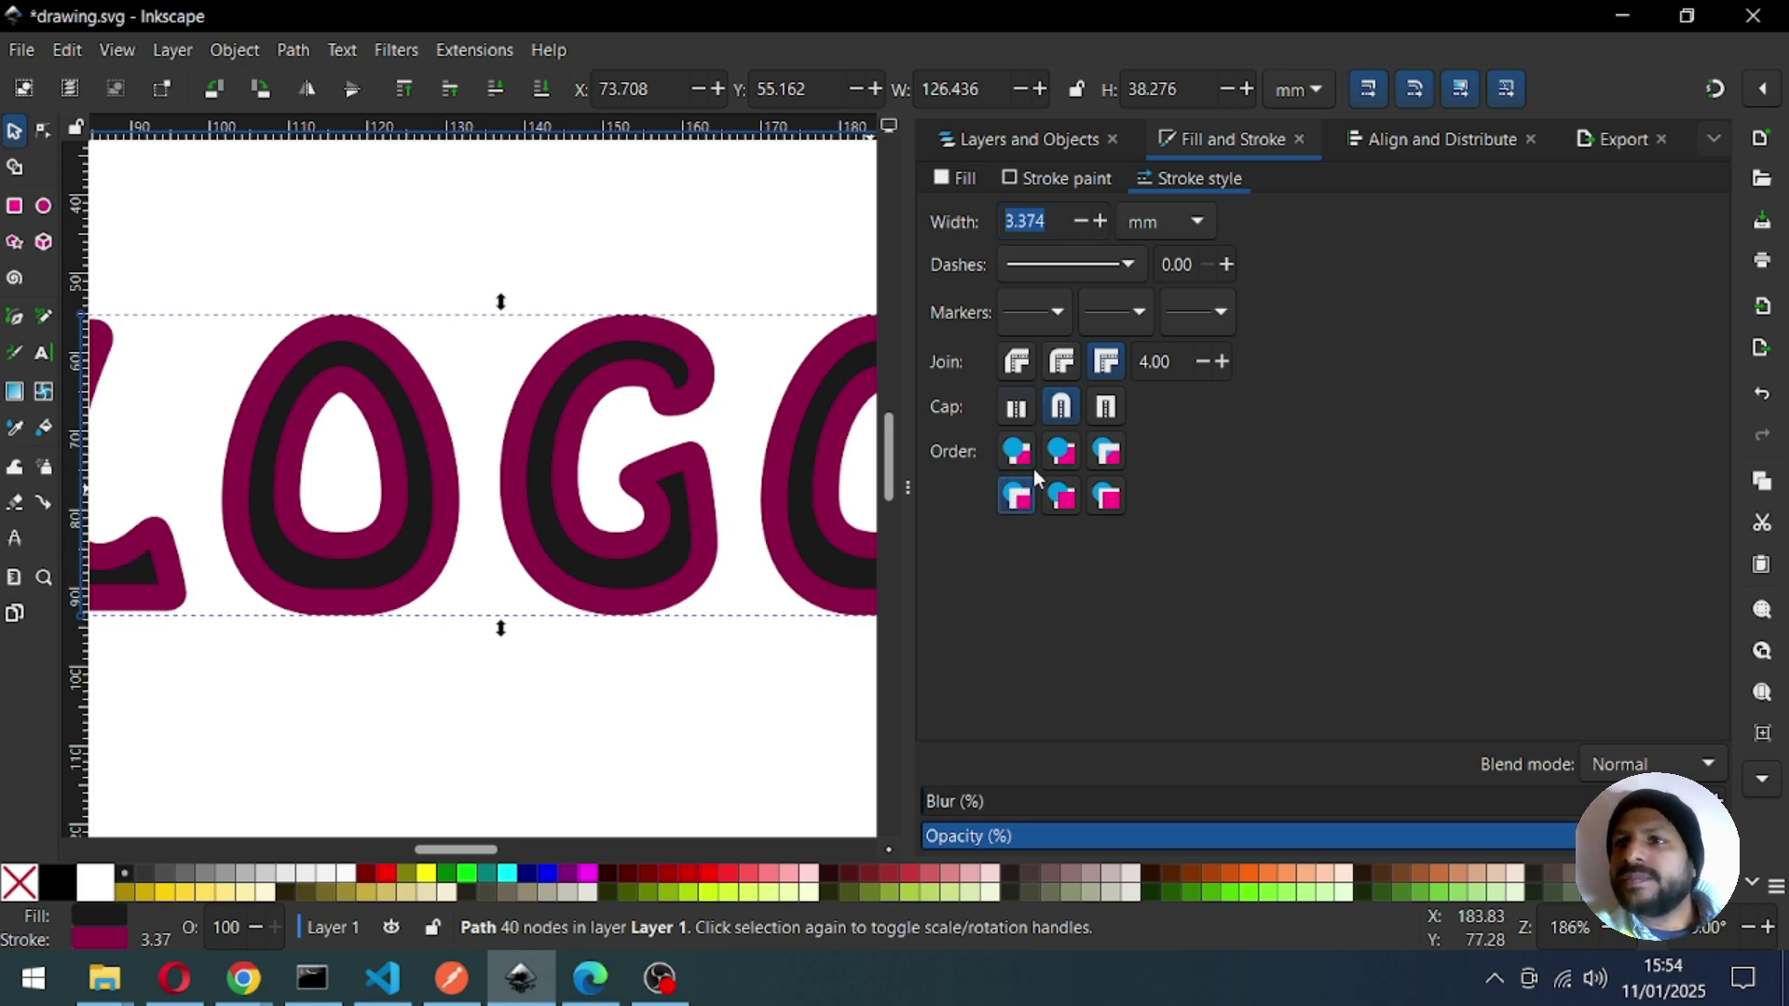
click(1106, 454)
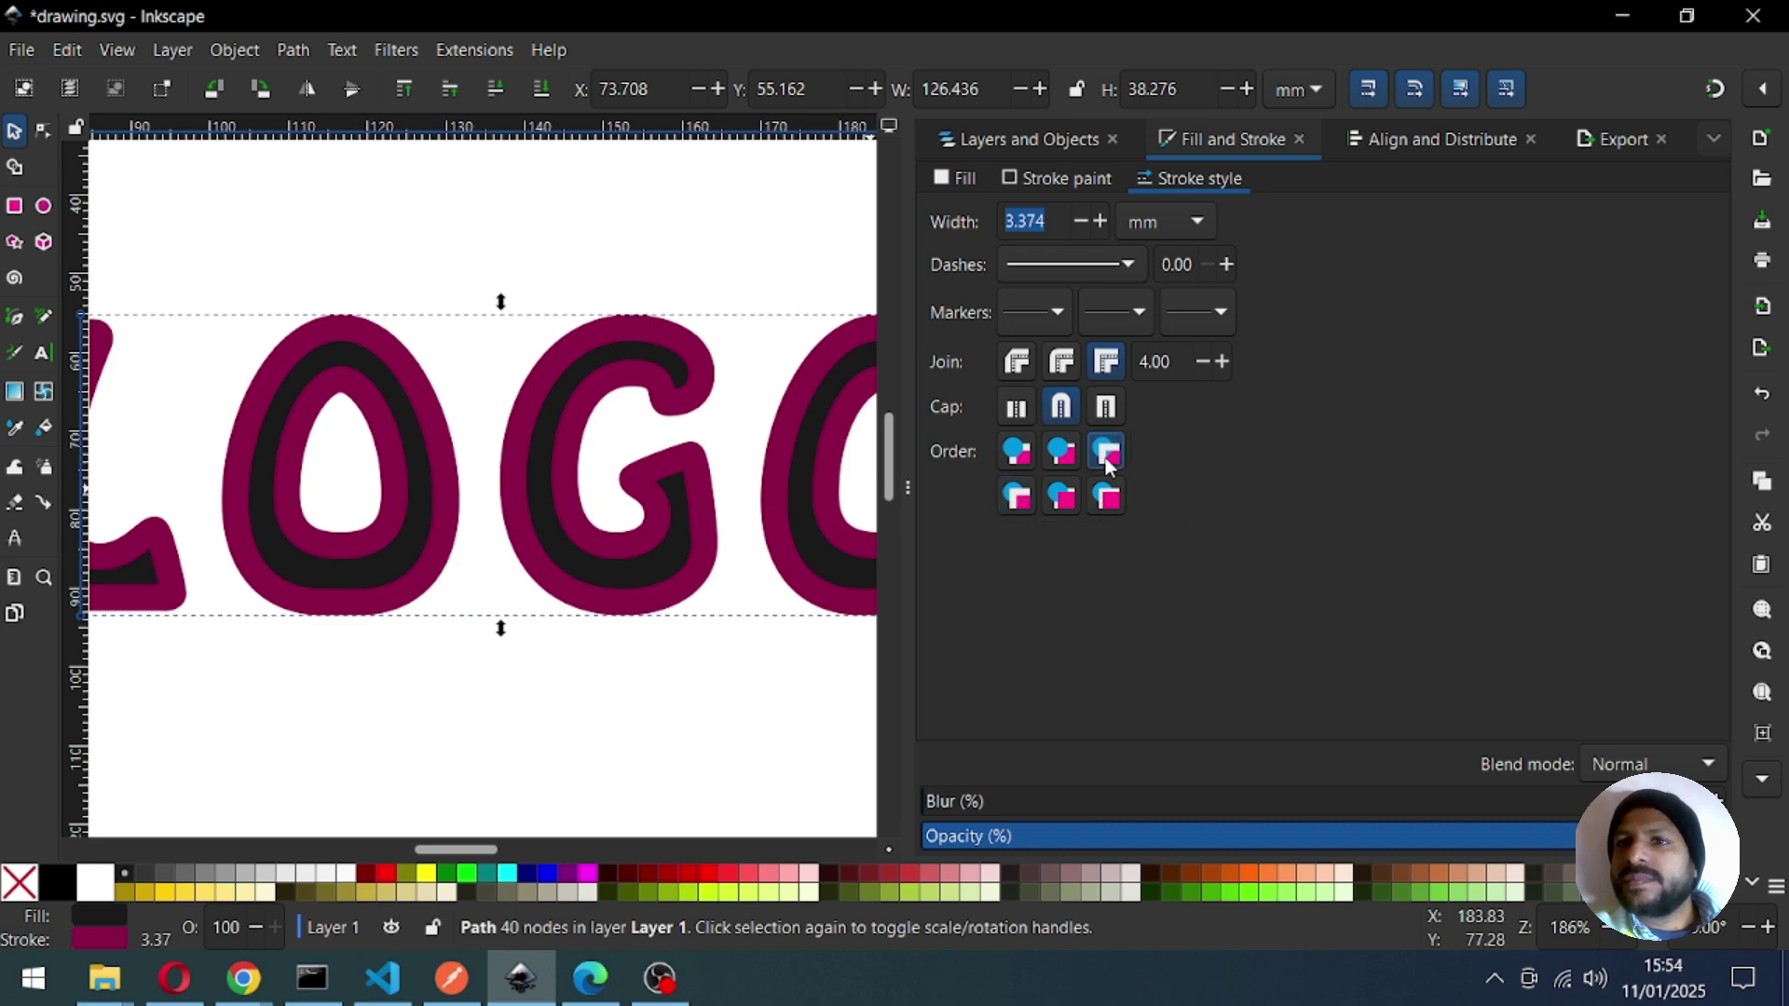
click(1096, 498)
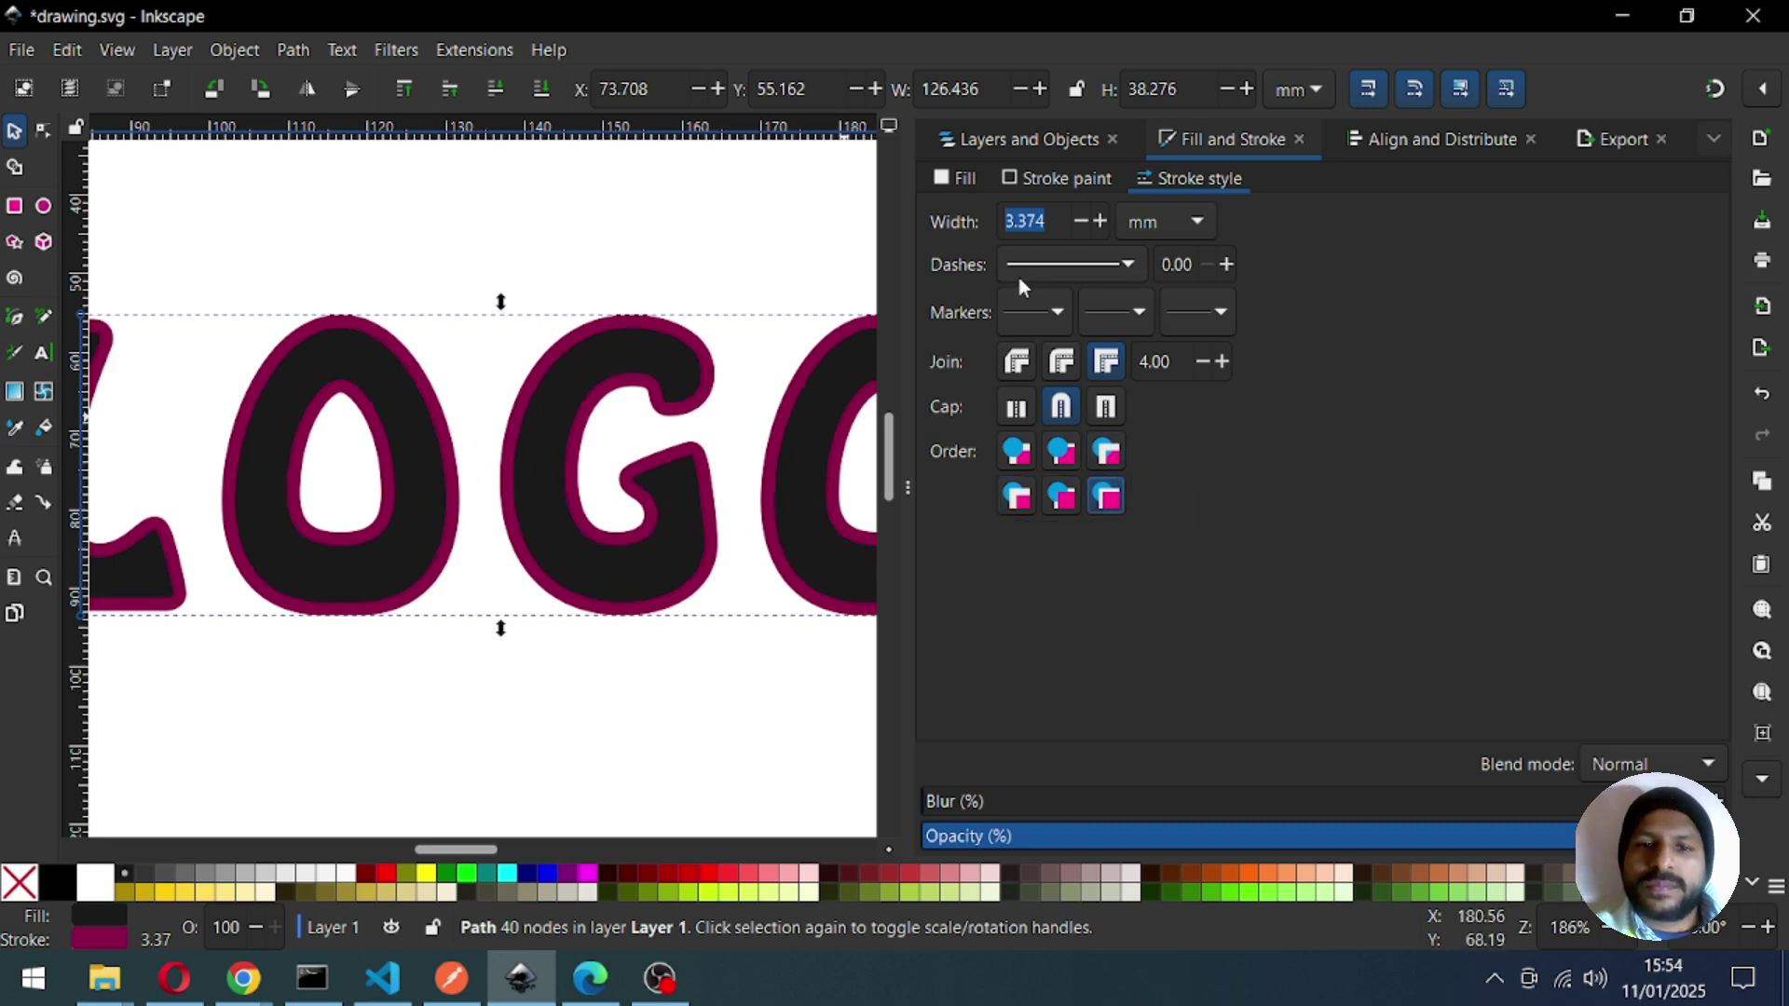
Try stroke widths of 1 mm and 1.2 mm on the LOGO path.
text(1)
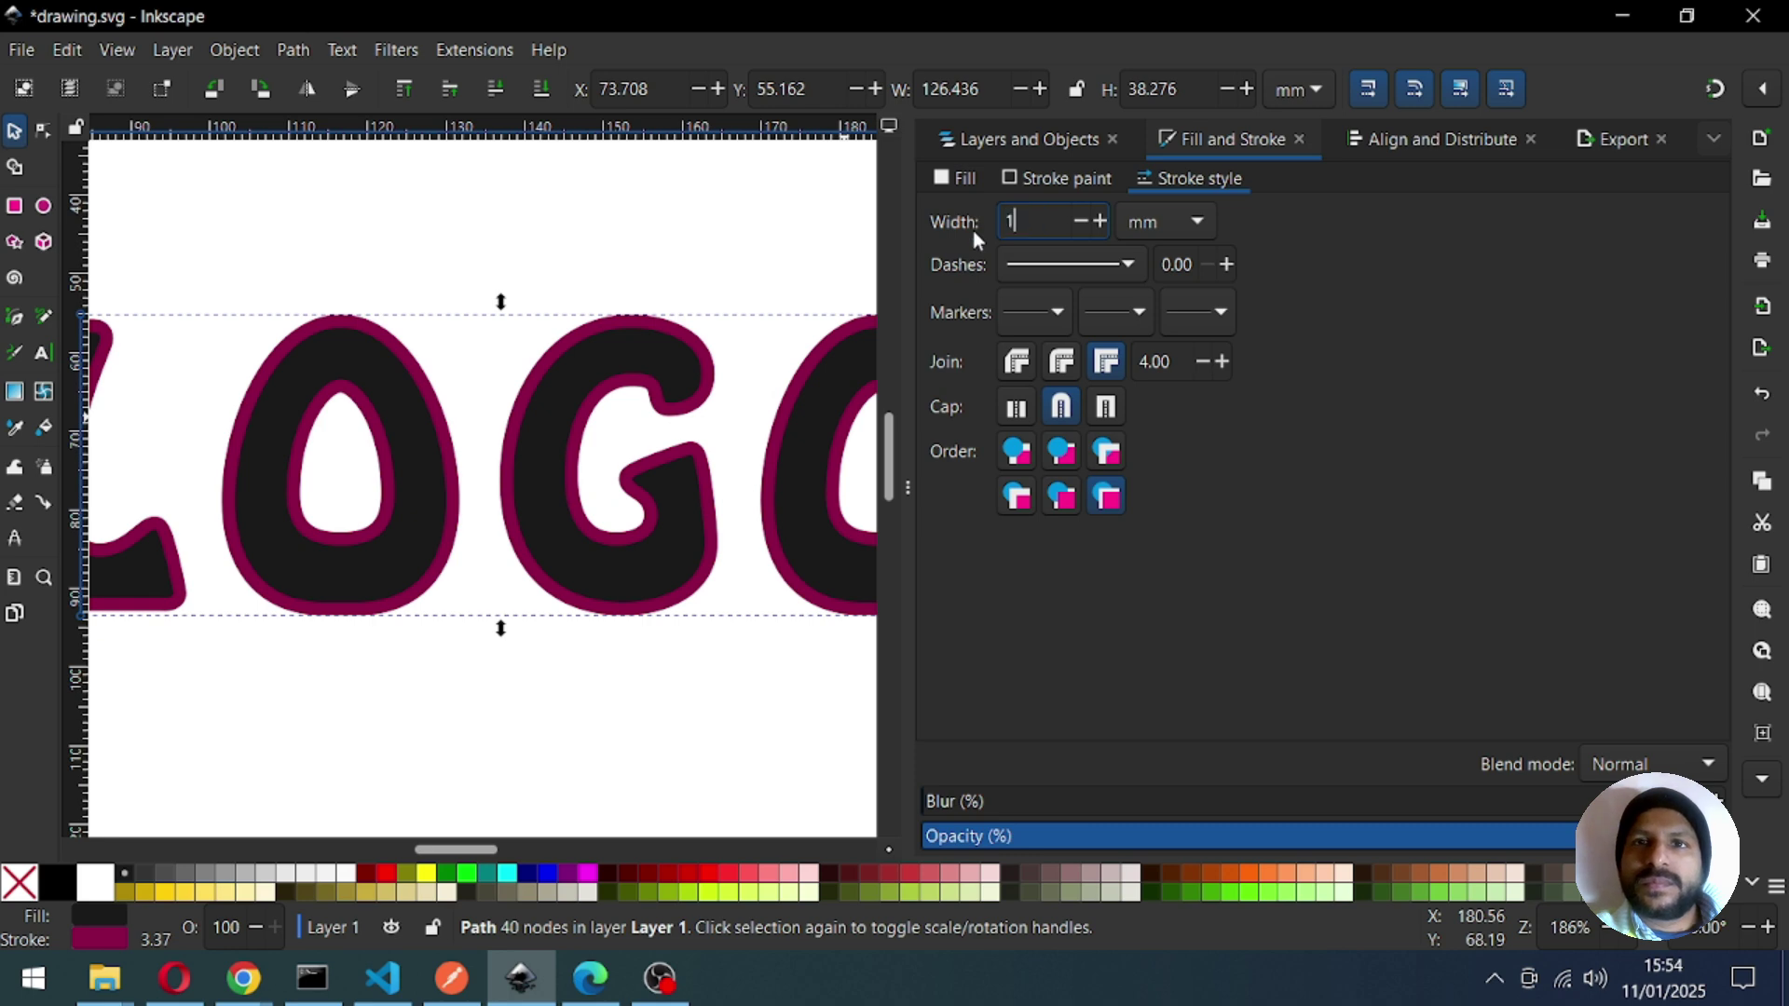
key(Return)
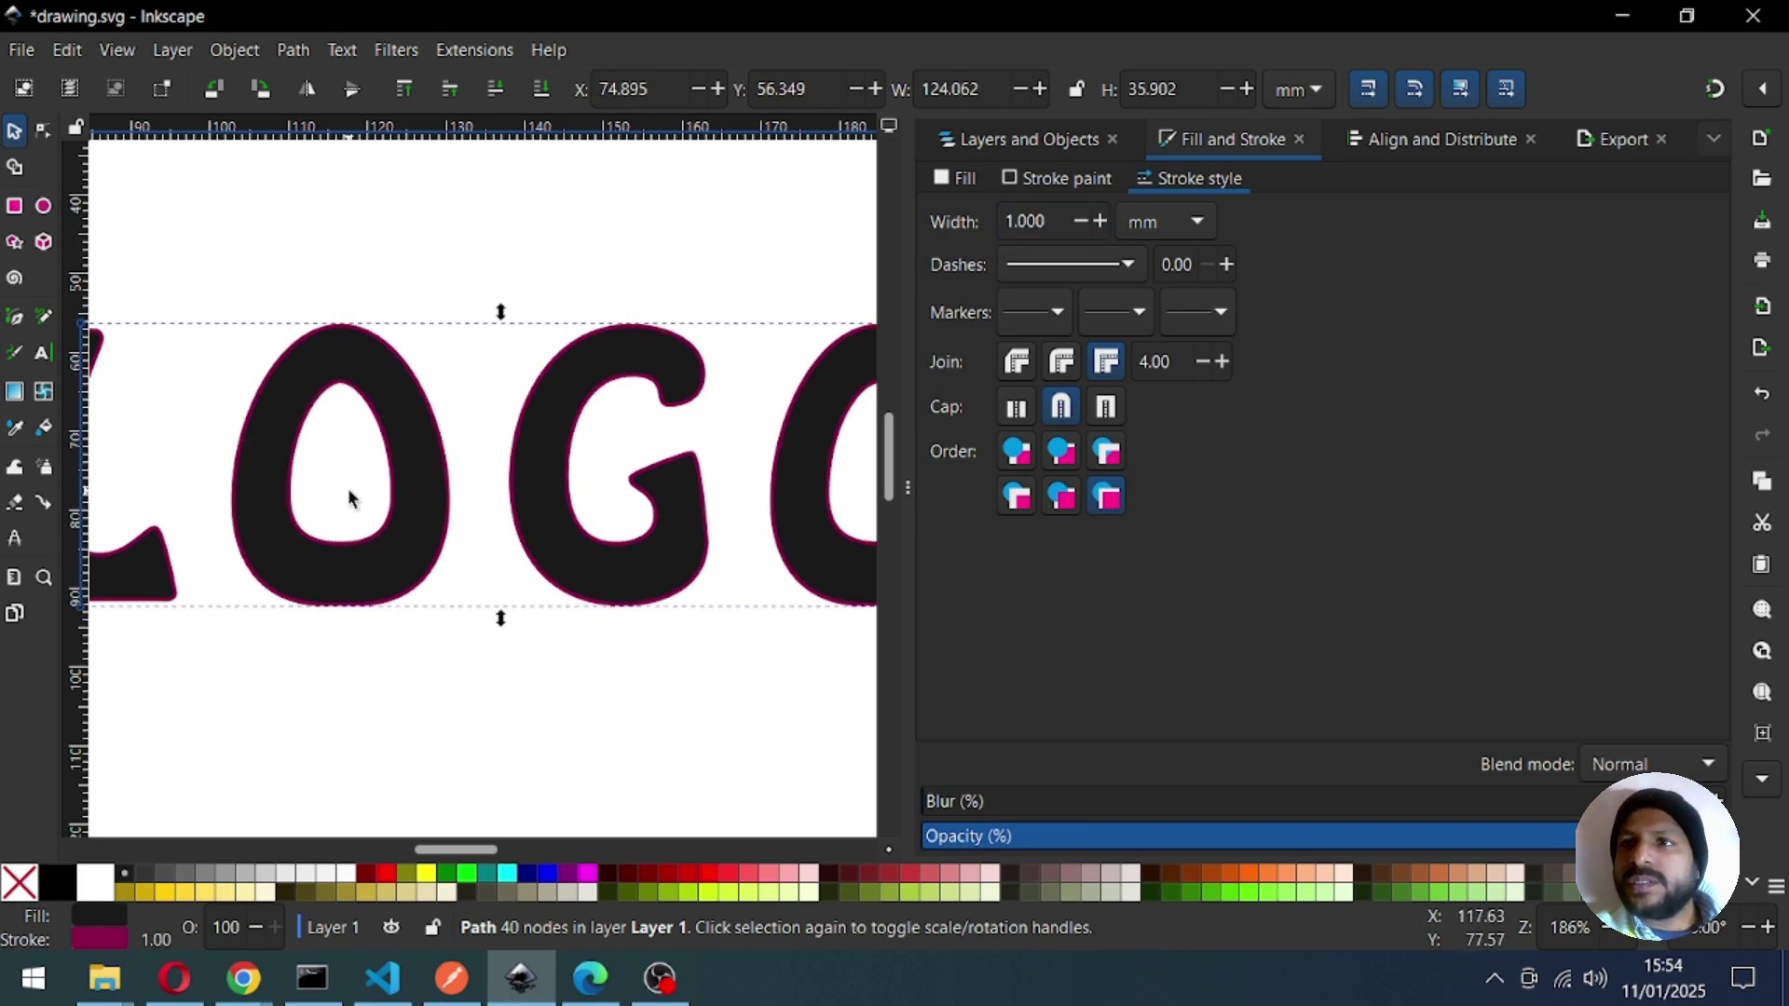
double_click(1051, 220)
text(1.2)
key(Return)
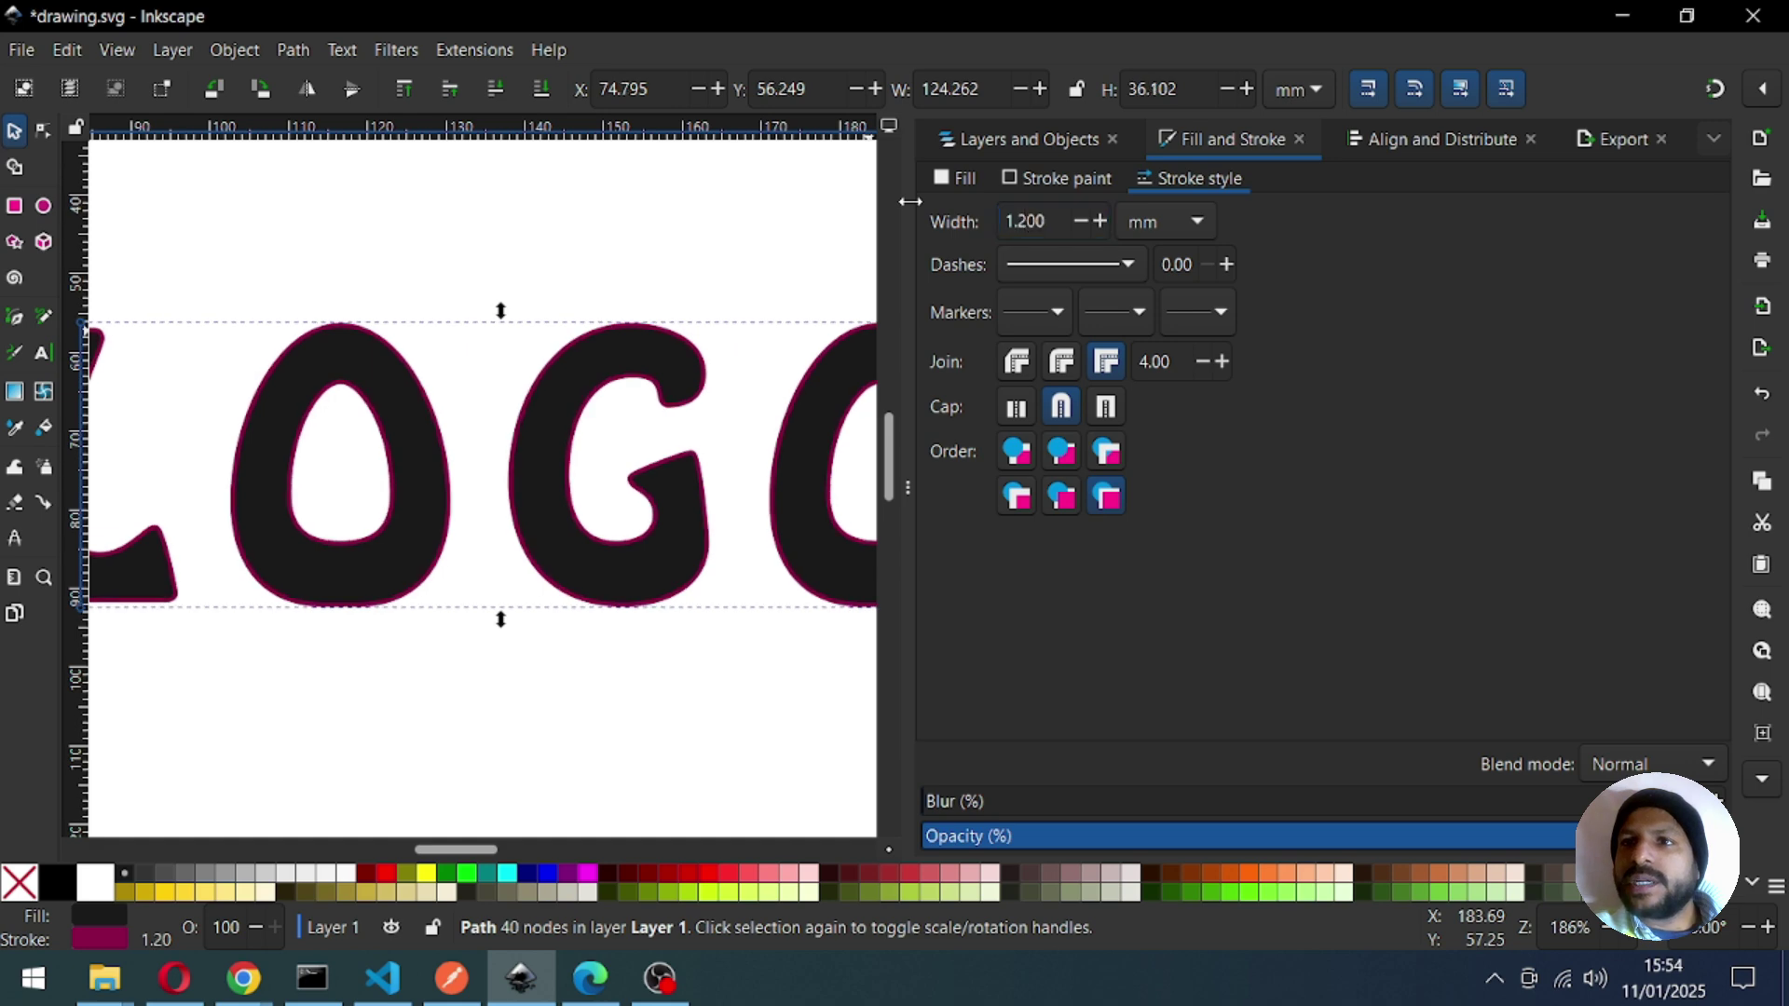
Set the LOGO path's stroke width to 1.5 mm and collapse the docked dialogs.
double_click(1051, 232)
text(1.5)
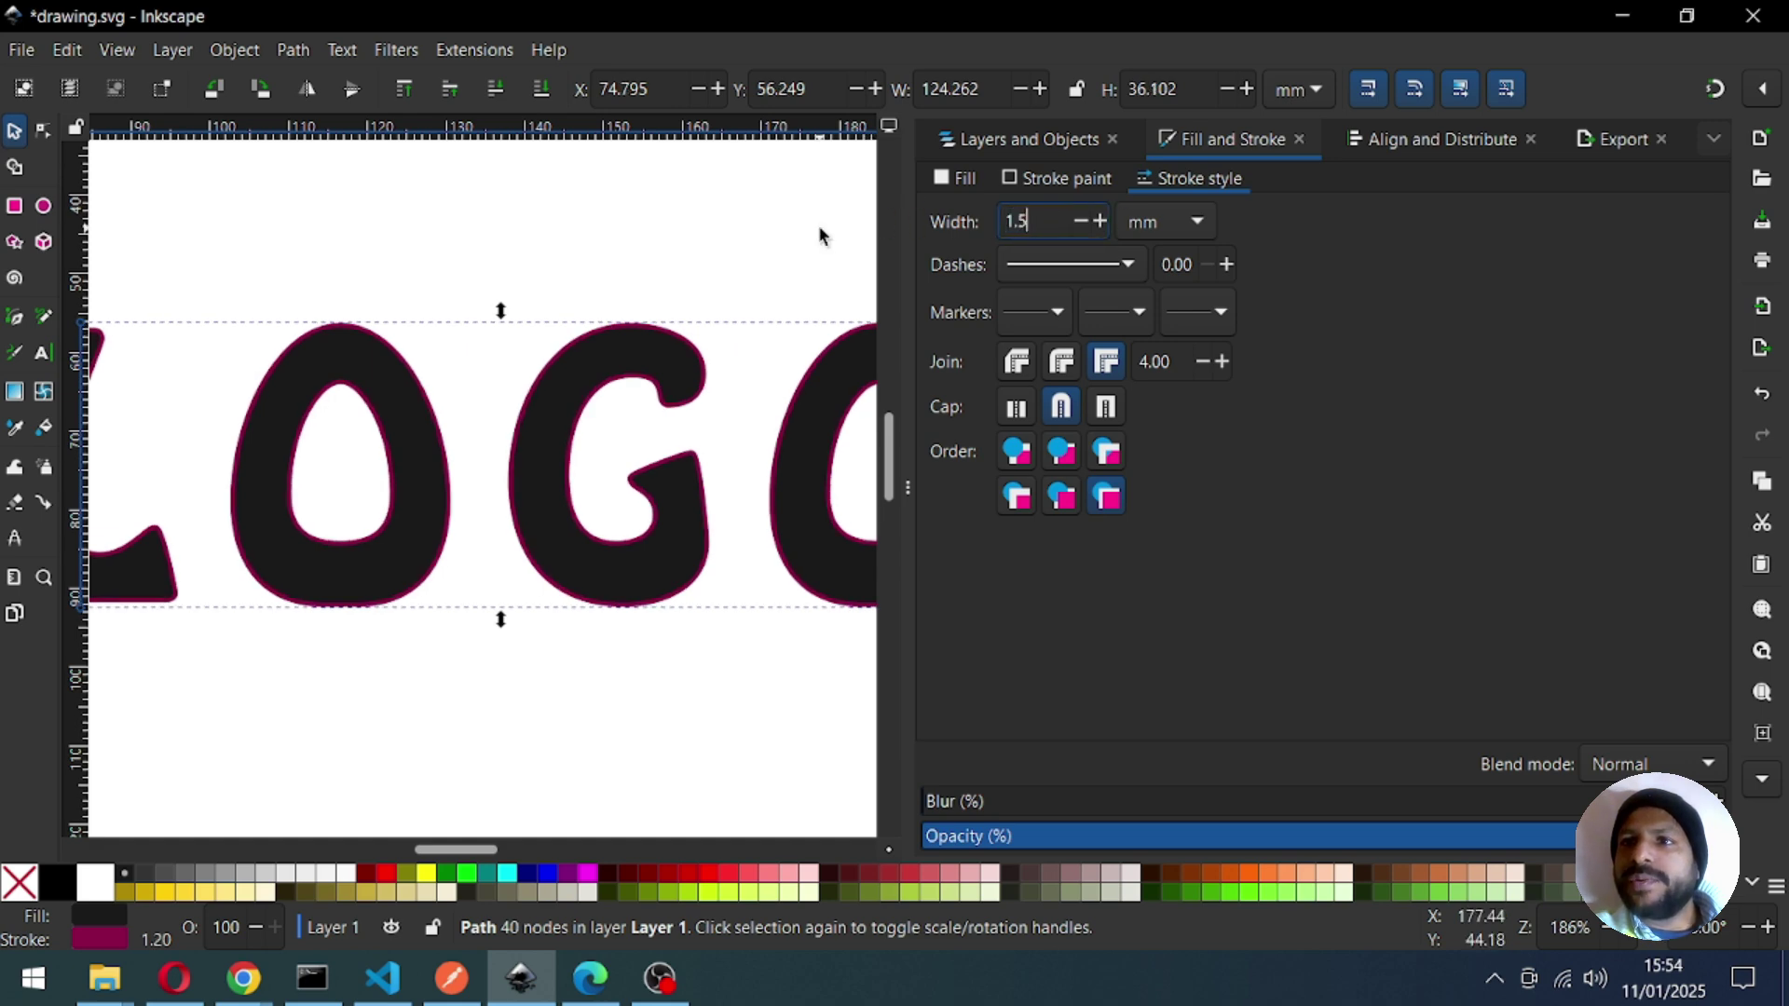
key(Return)
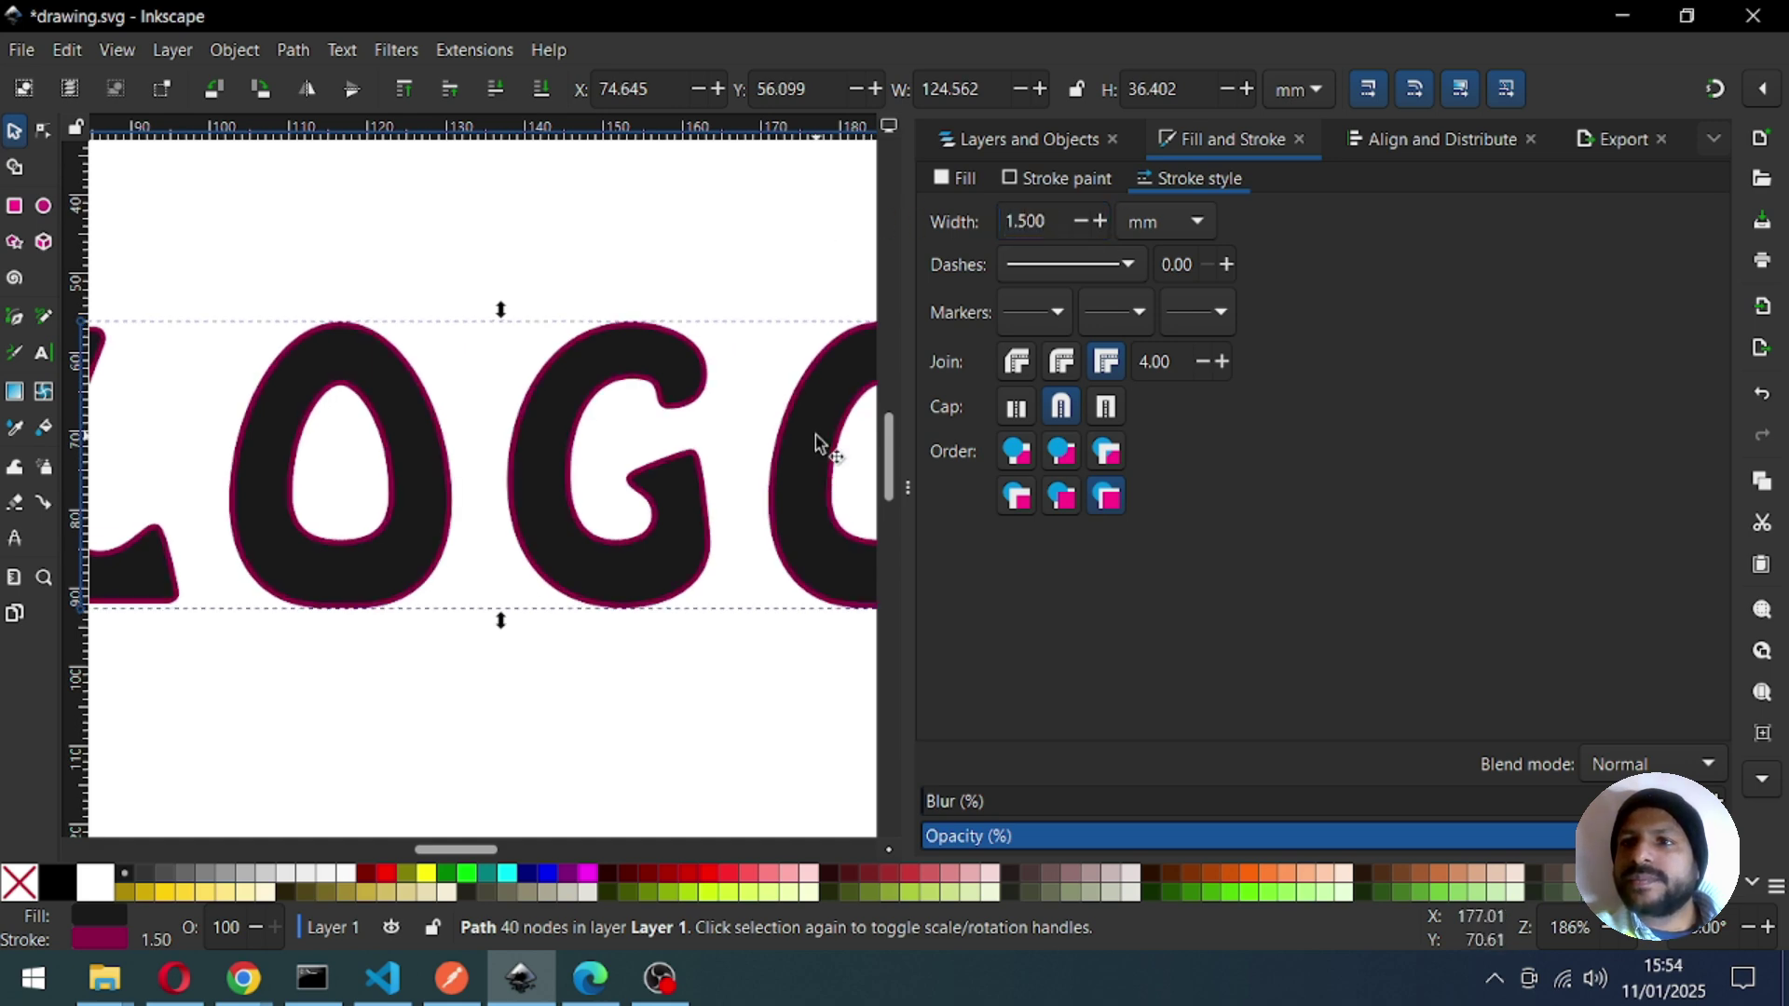
click(911, 487)
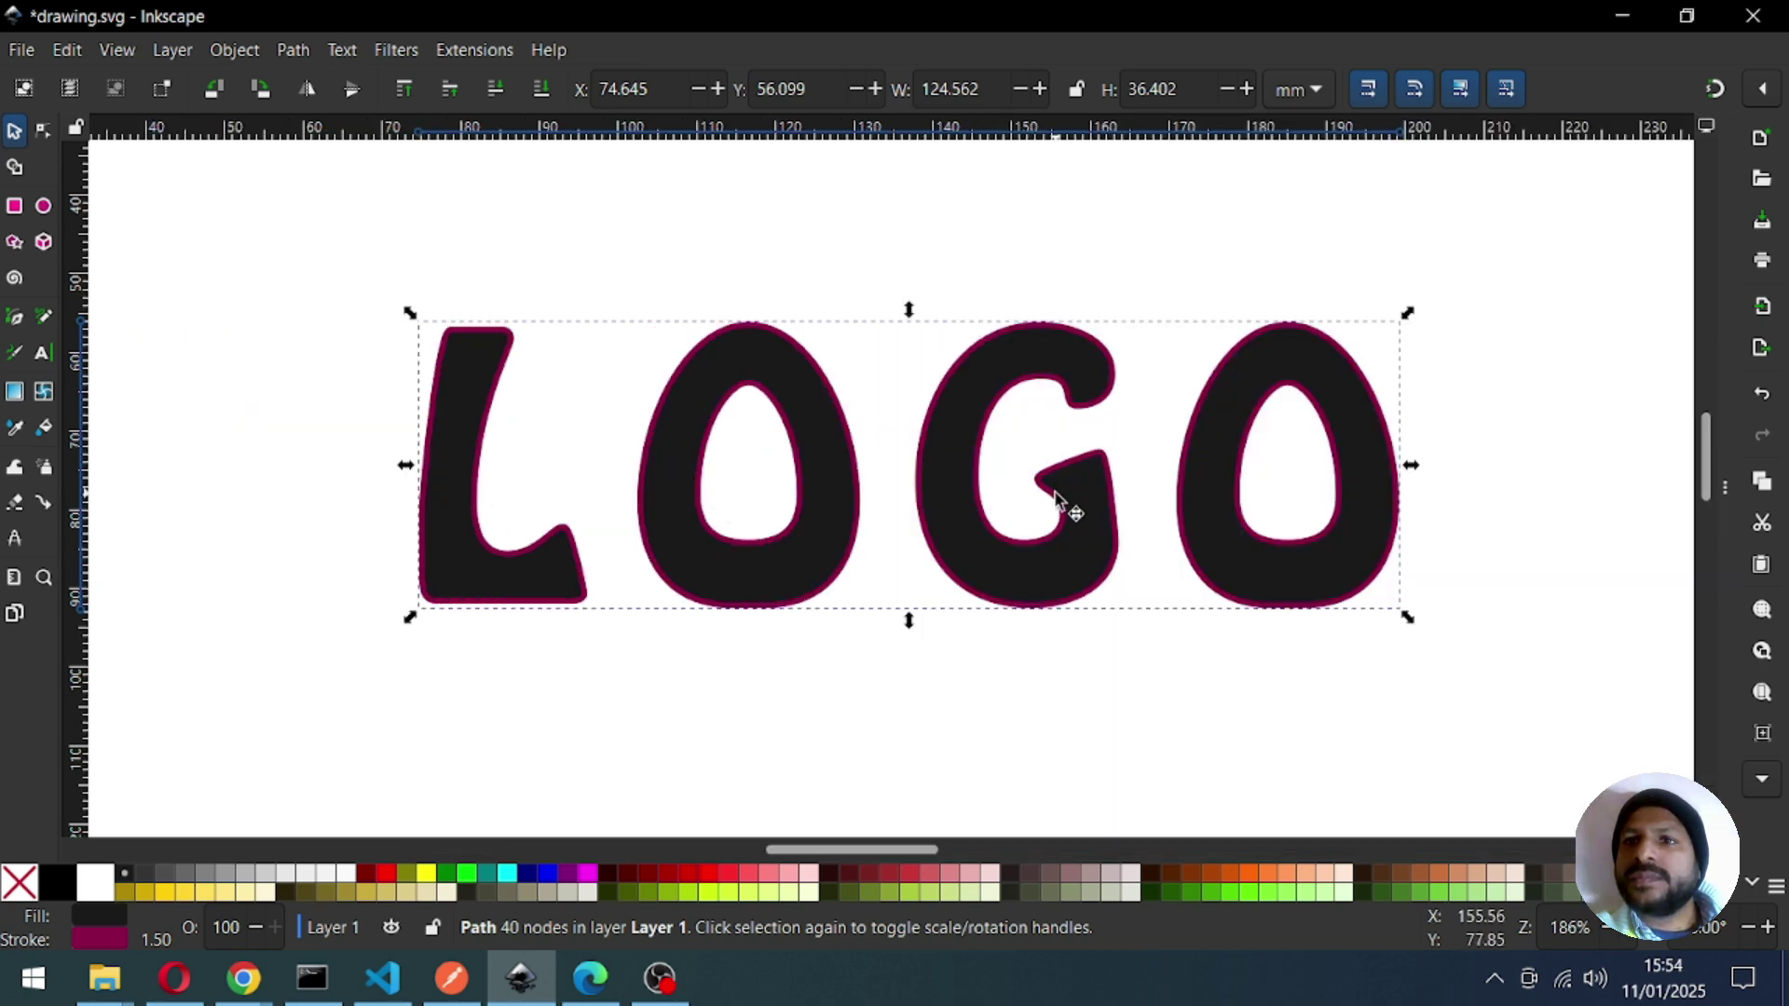
Duplicate the outlined LOGO path and arrange the two versions one above the other without overlap.
drag(1084, 523, 955, 478)
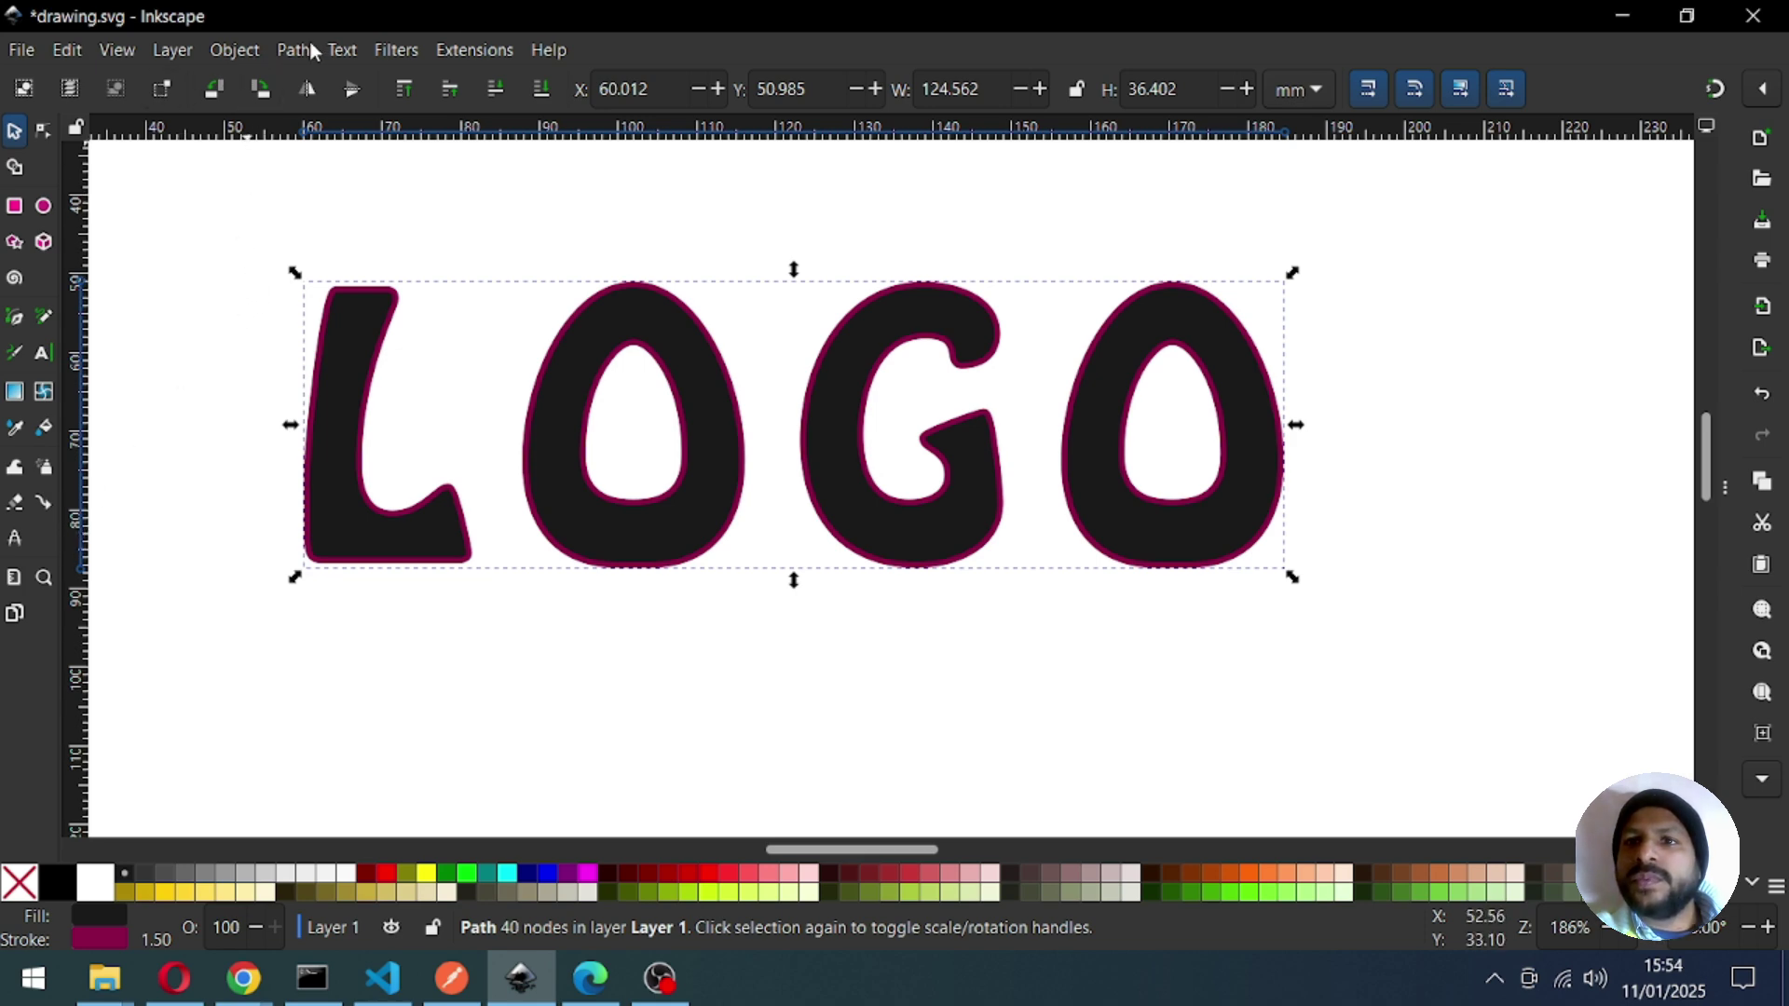
right_click(607, 362)
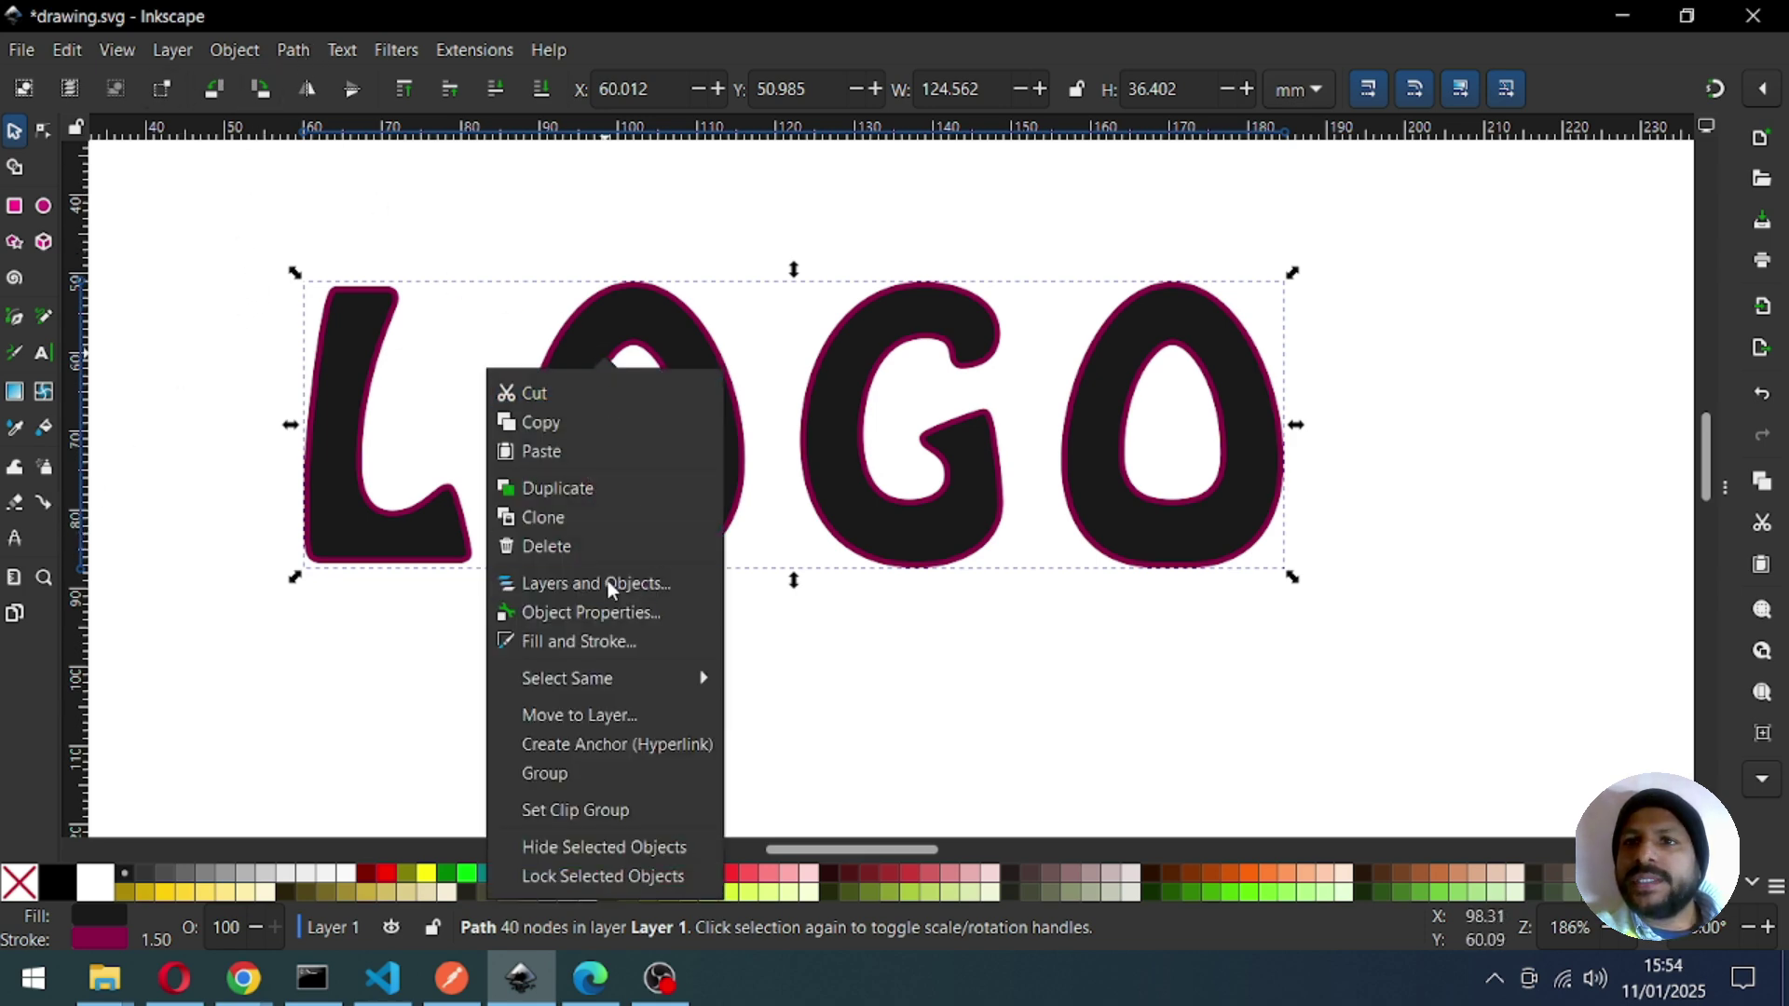
click(578, 487)
drag(569, 380, 599, 627)
click(724, 471)
drag(724, 471, 712, 319)
mouse_move(699, 399)
mouse_down()
mouse_move(691, 512)
mouse_move(697, 365)
mouse_move(713, 429)
mouse_up()
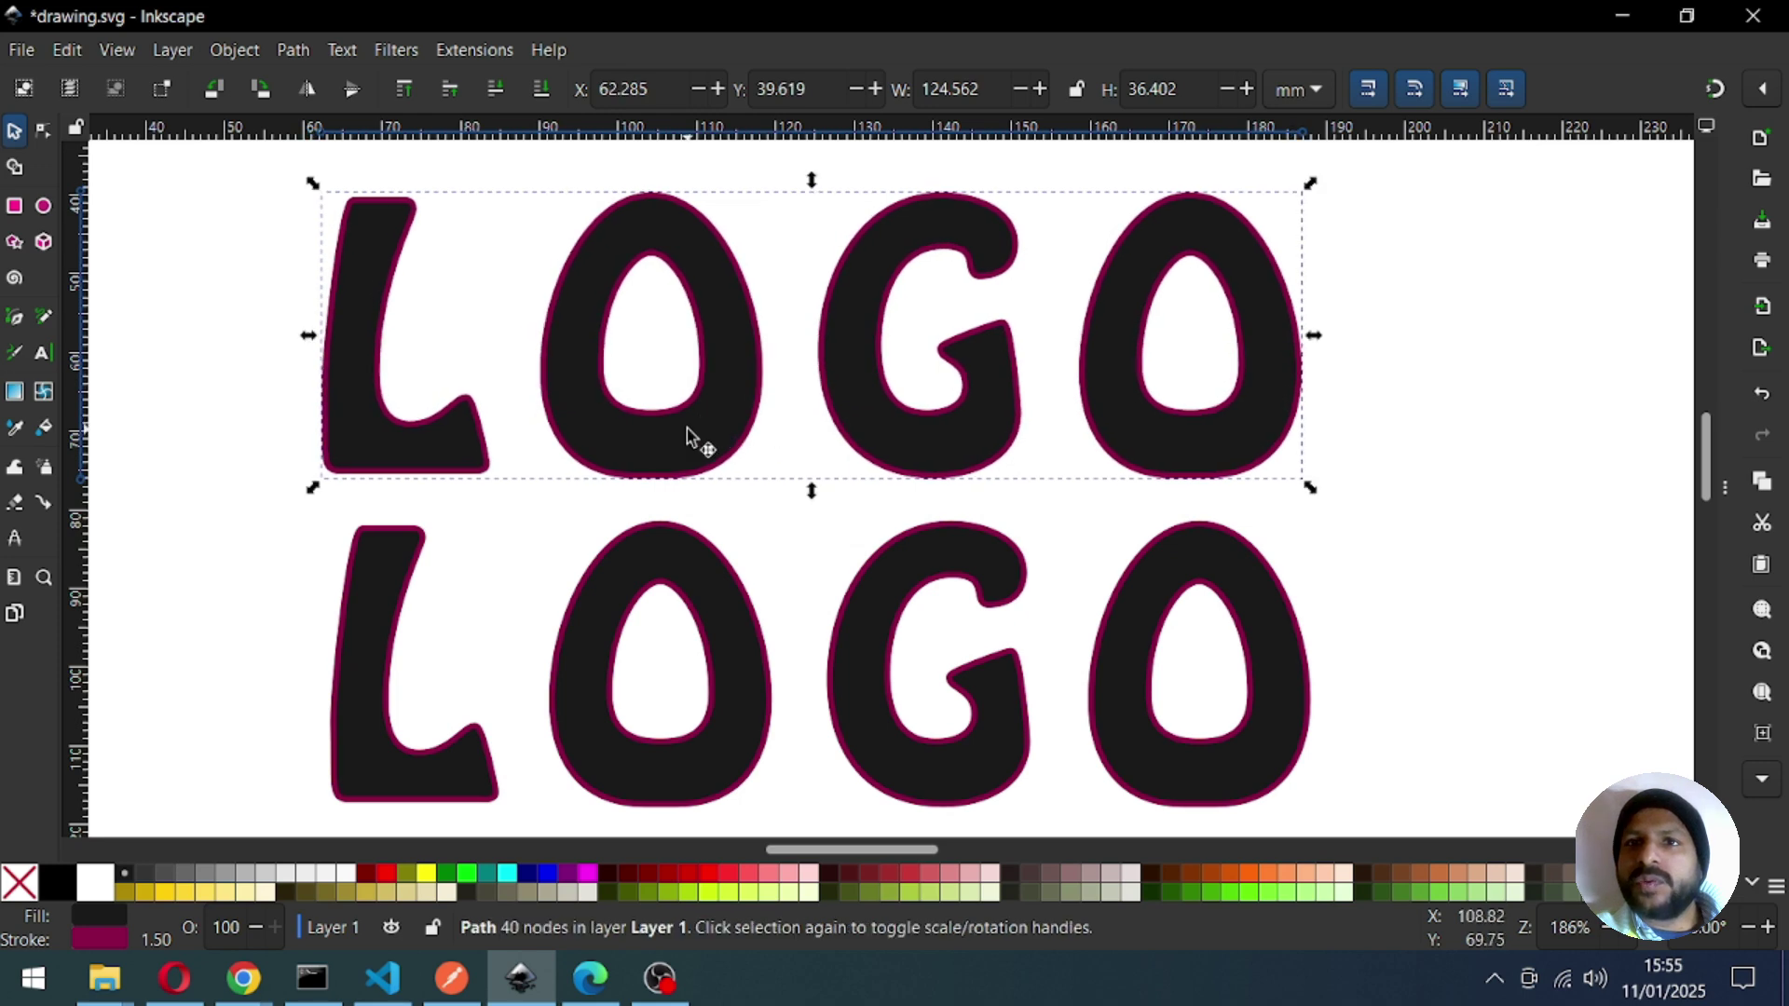
Convert the upper LOGO's stroke to a path, ungroup the result and merge both paths with Union.
click(295, 49)
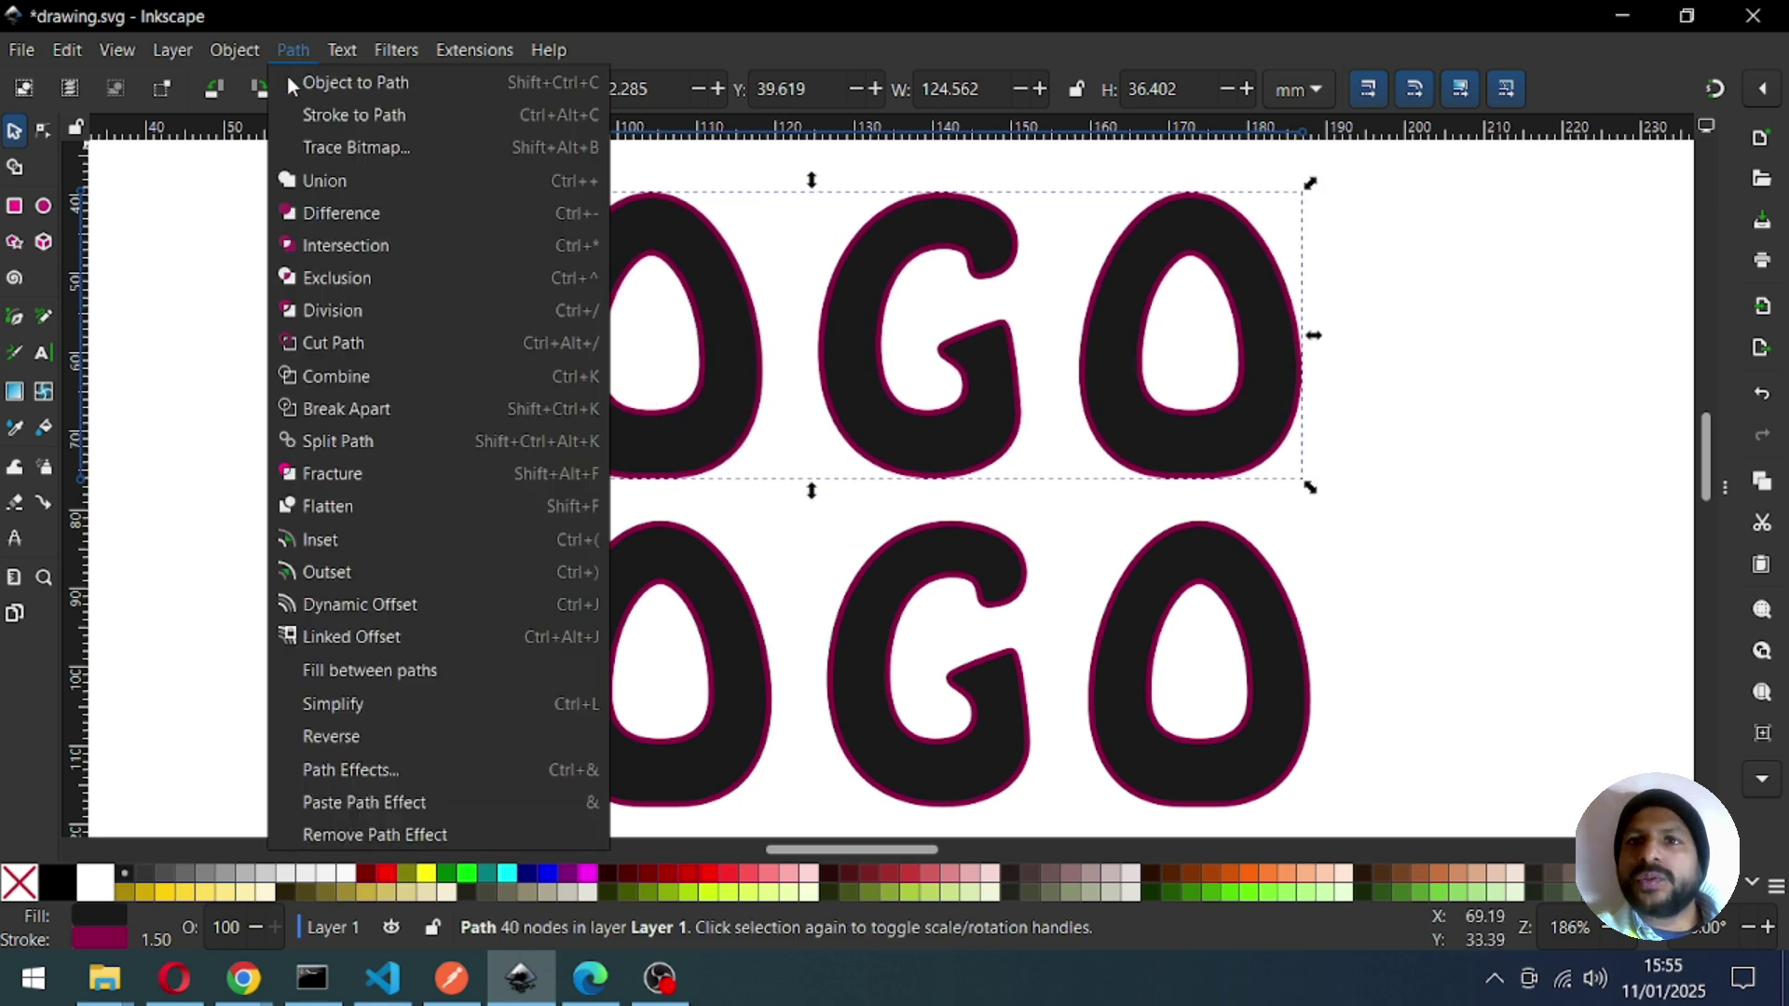
click(400, 111)
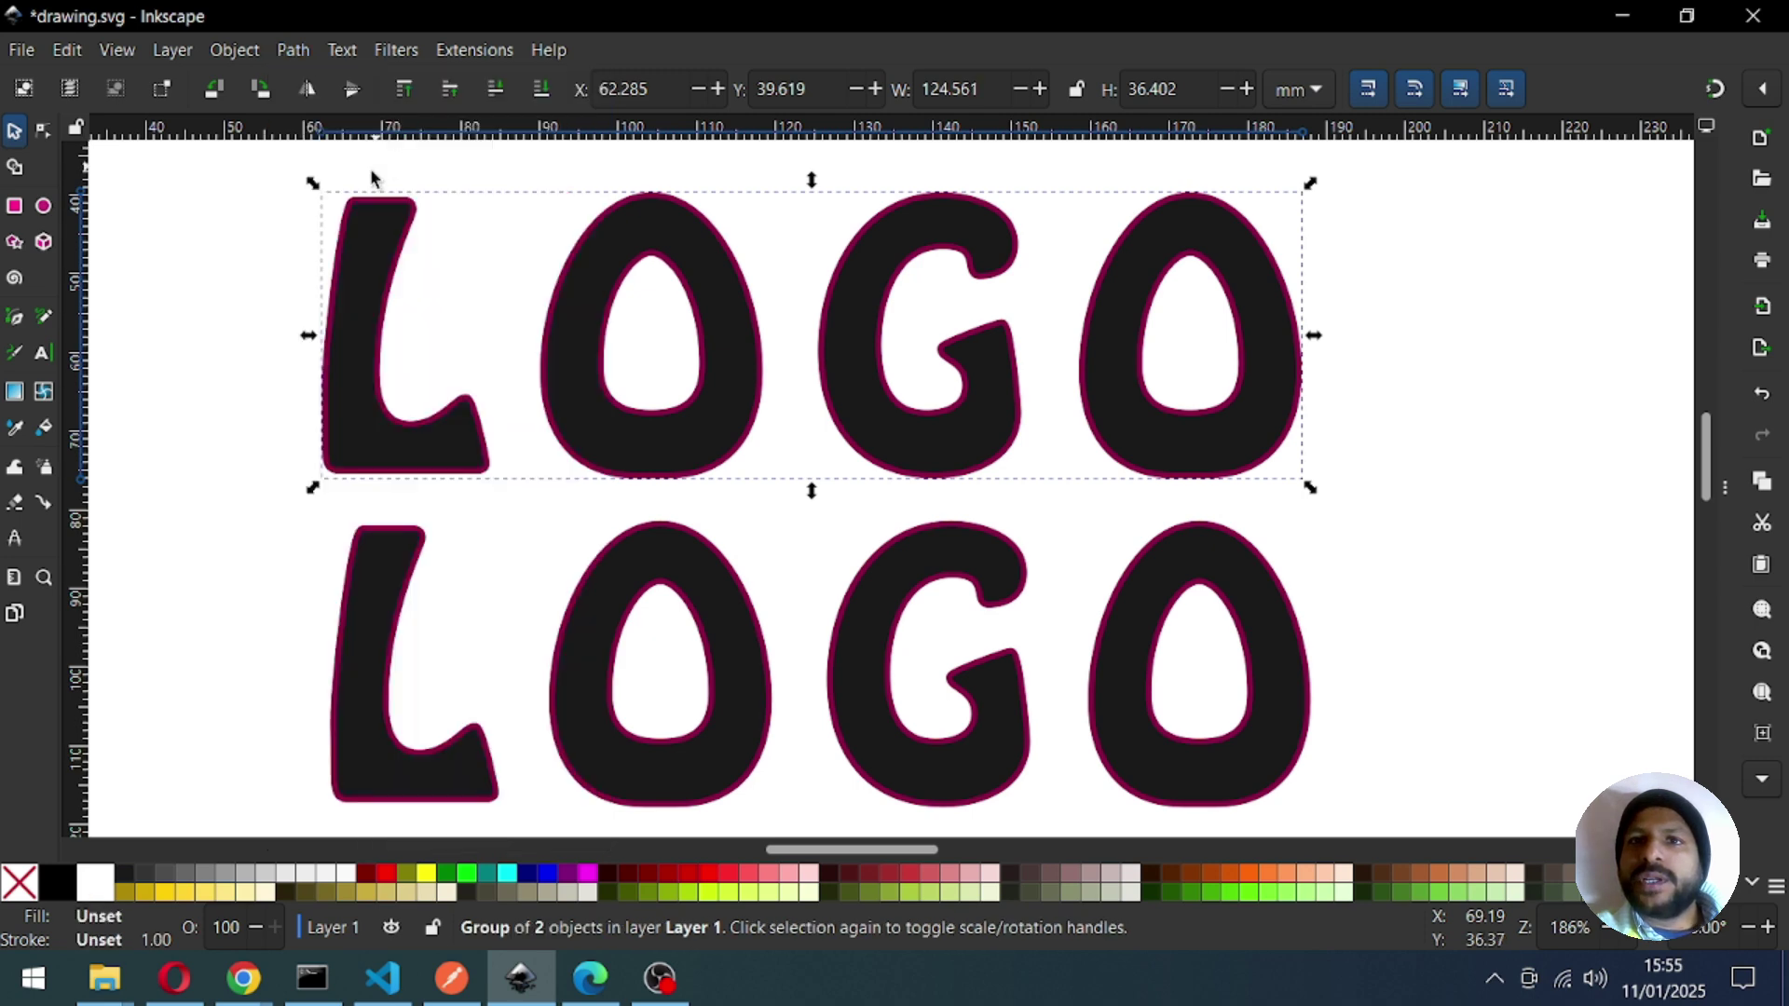
click(235, 49)
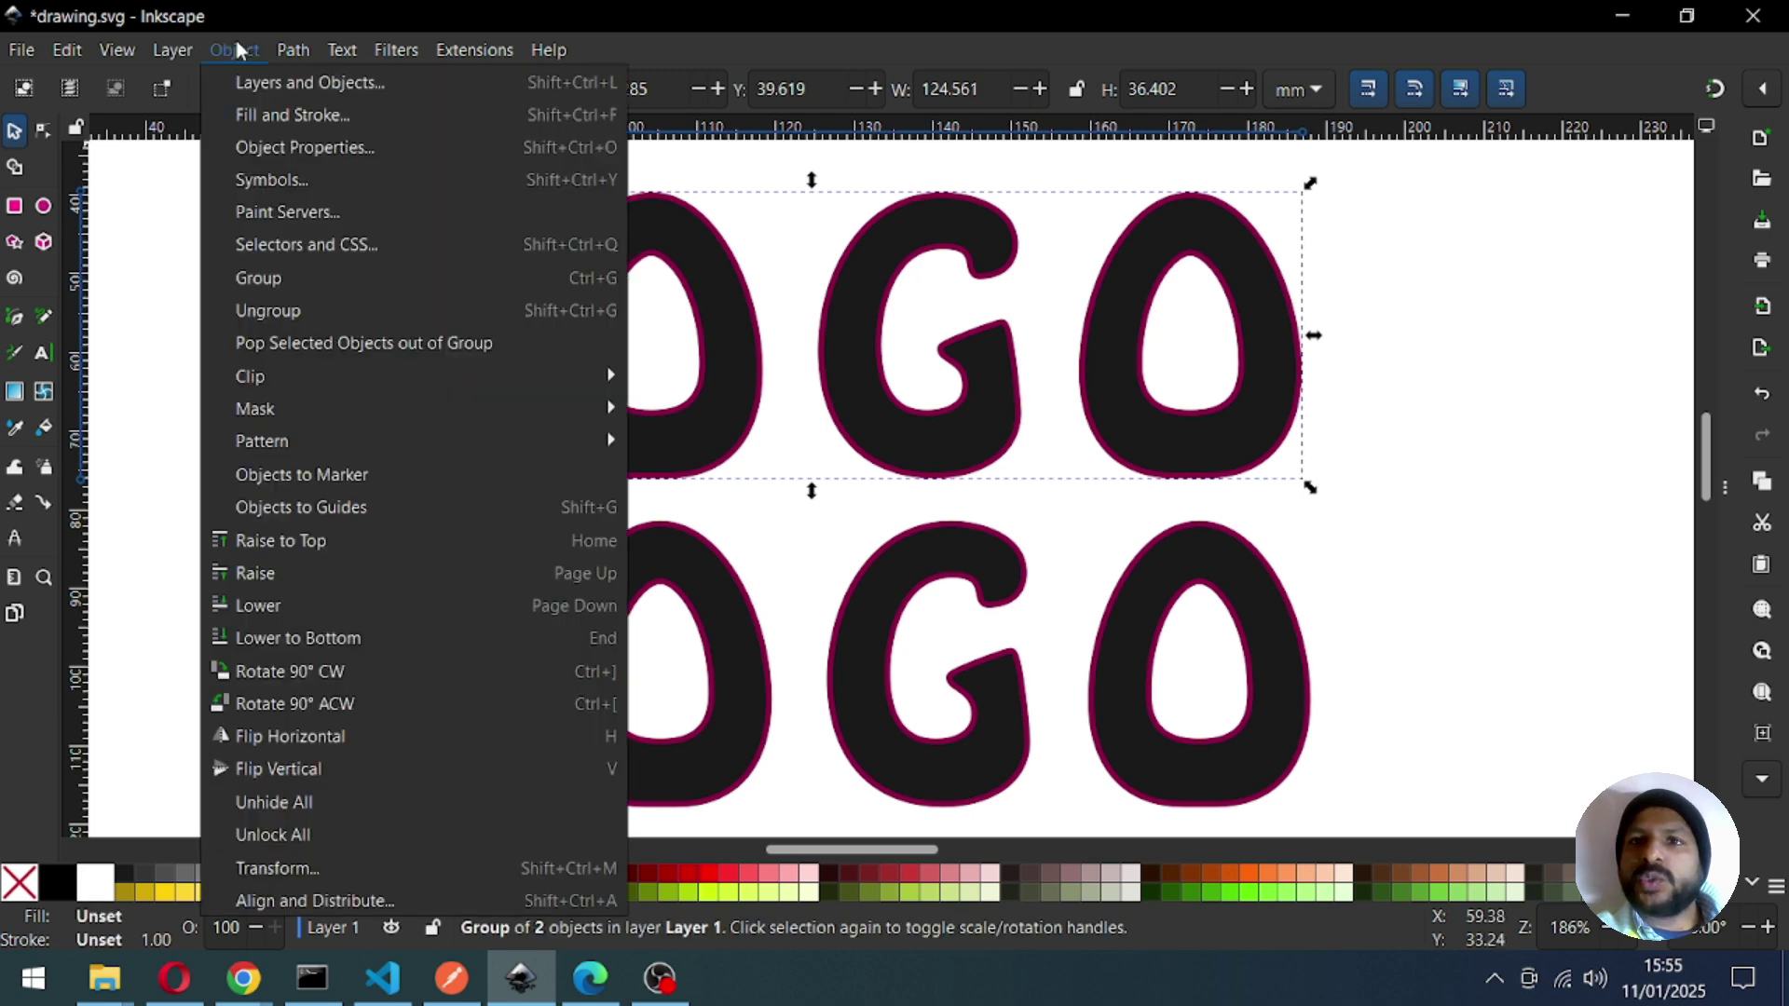
click(296, 317)
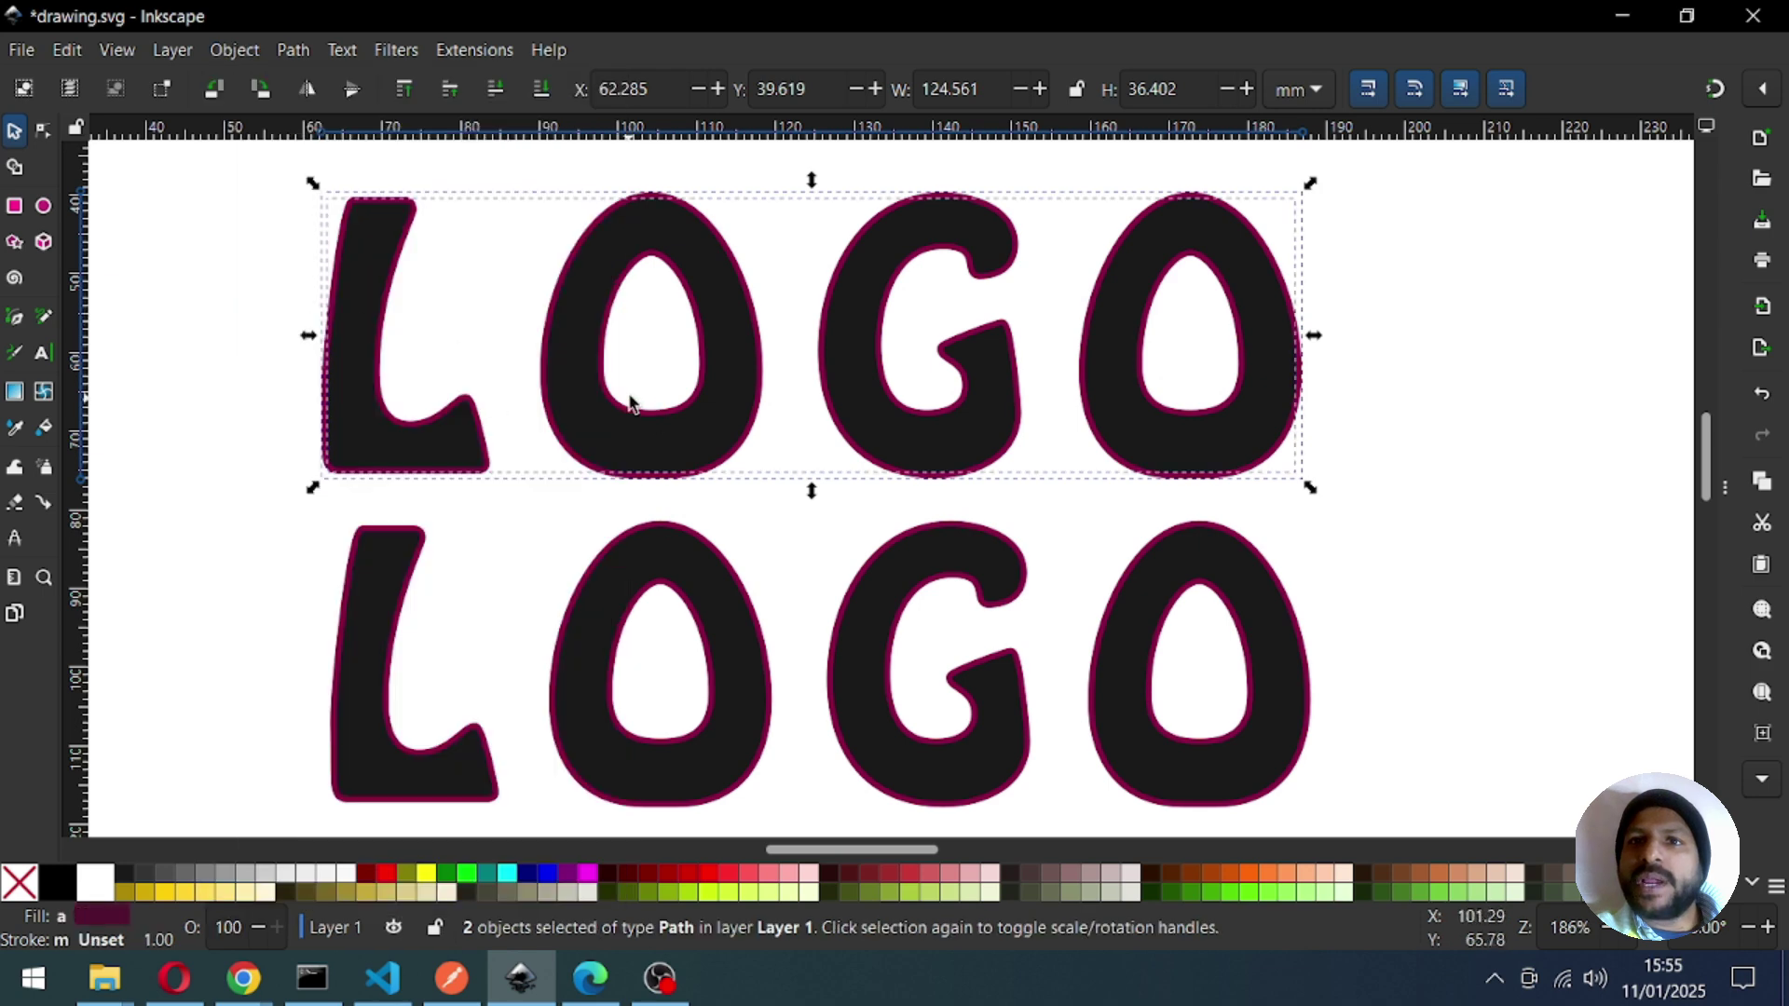
click(294, 49)
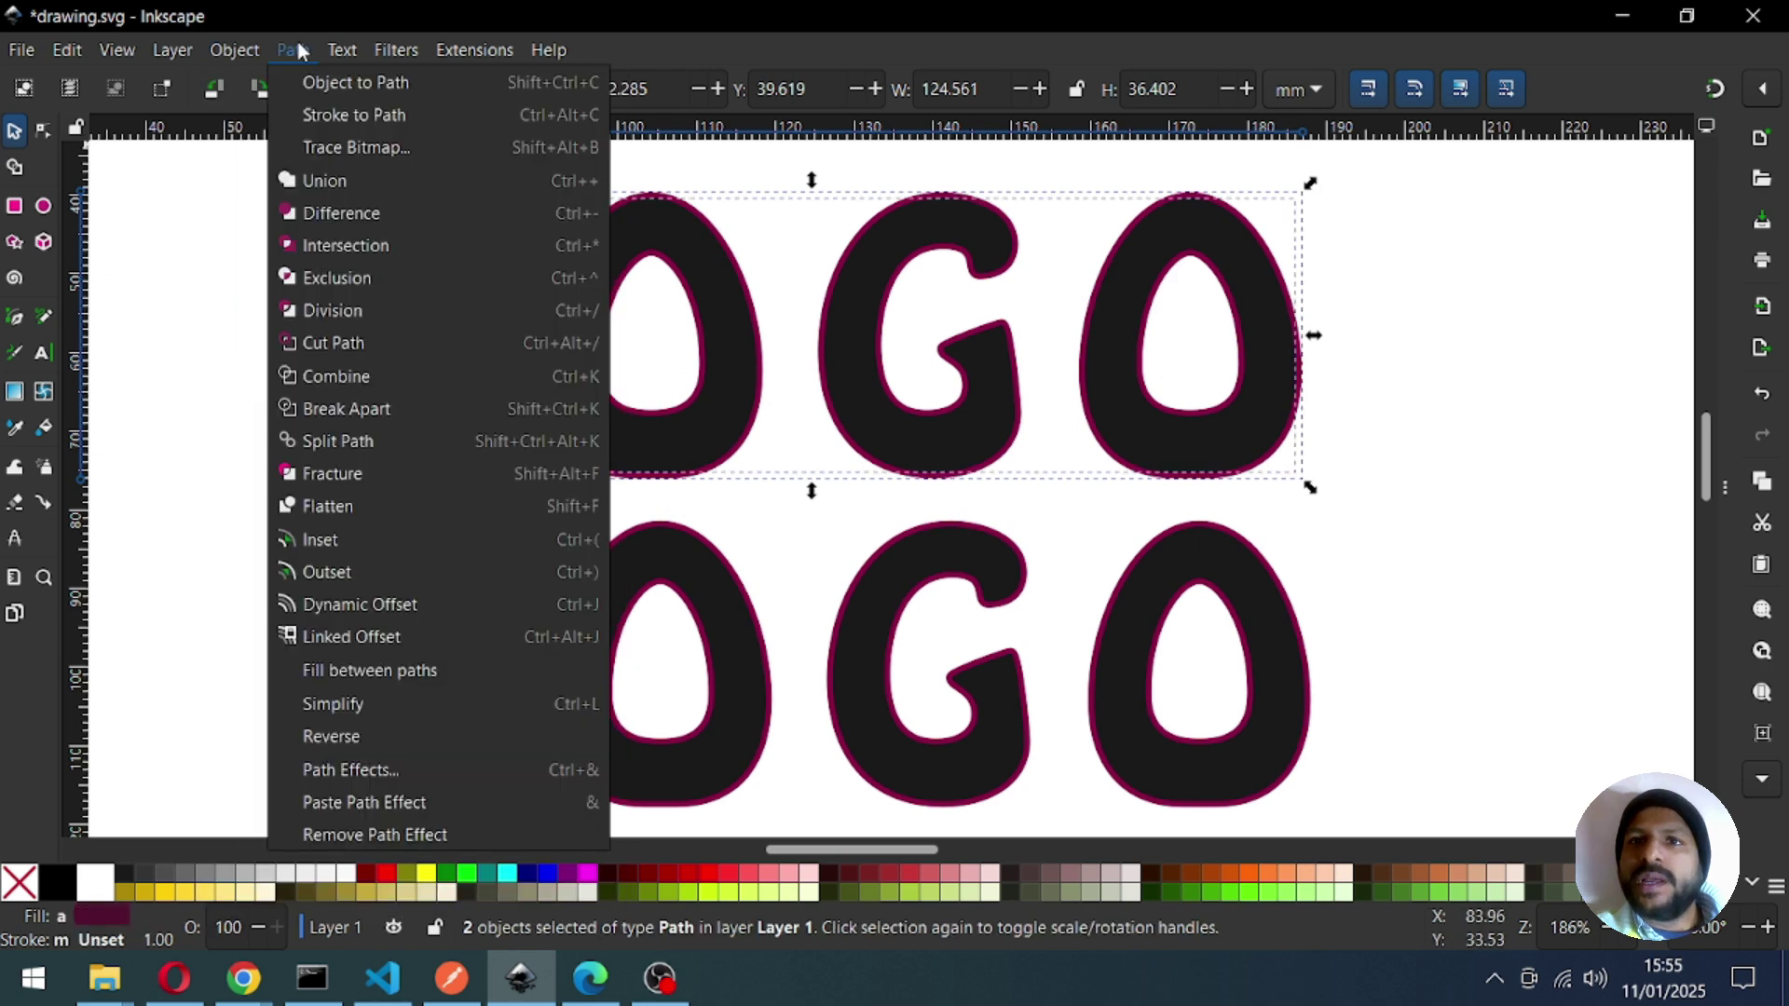
click(316, 182)
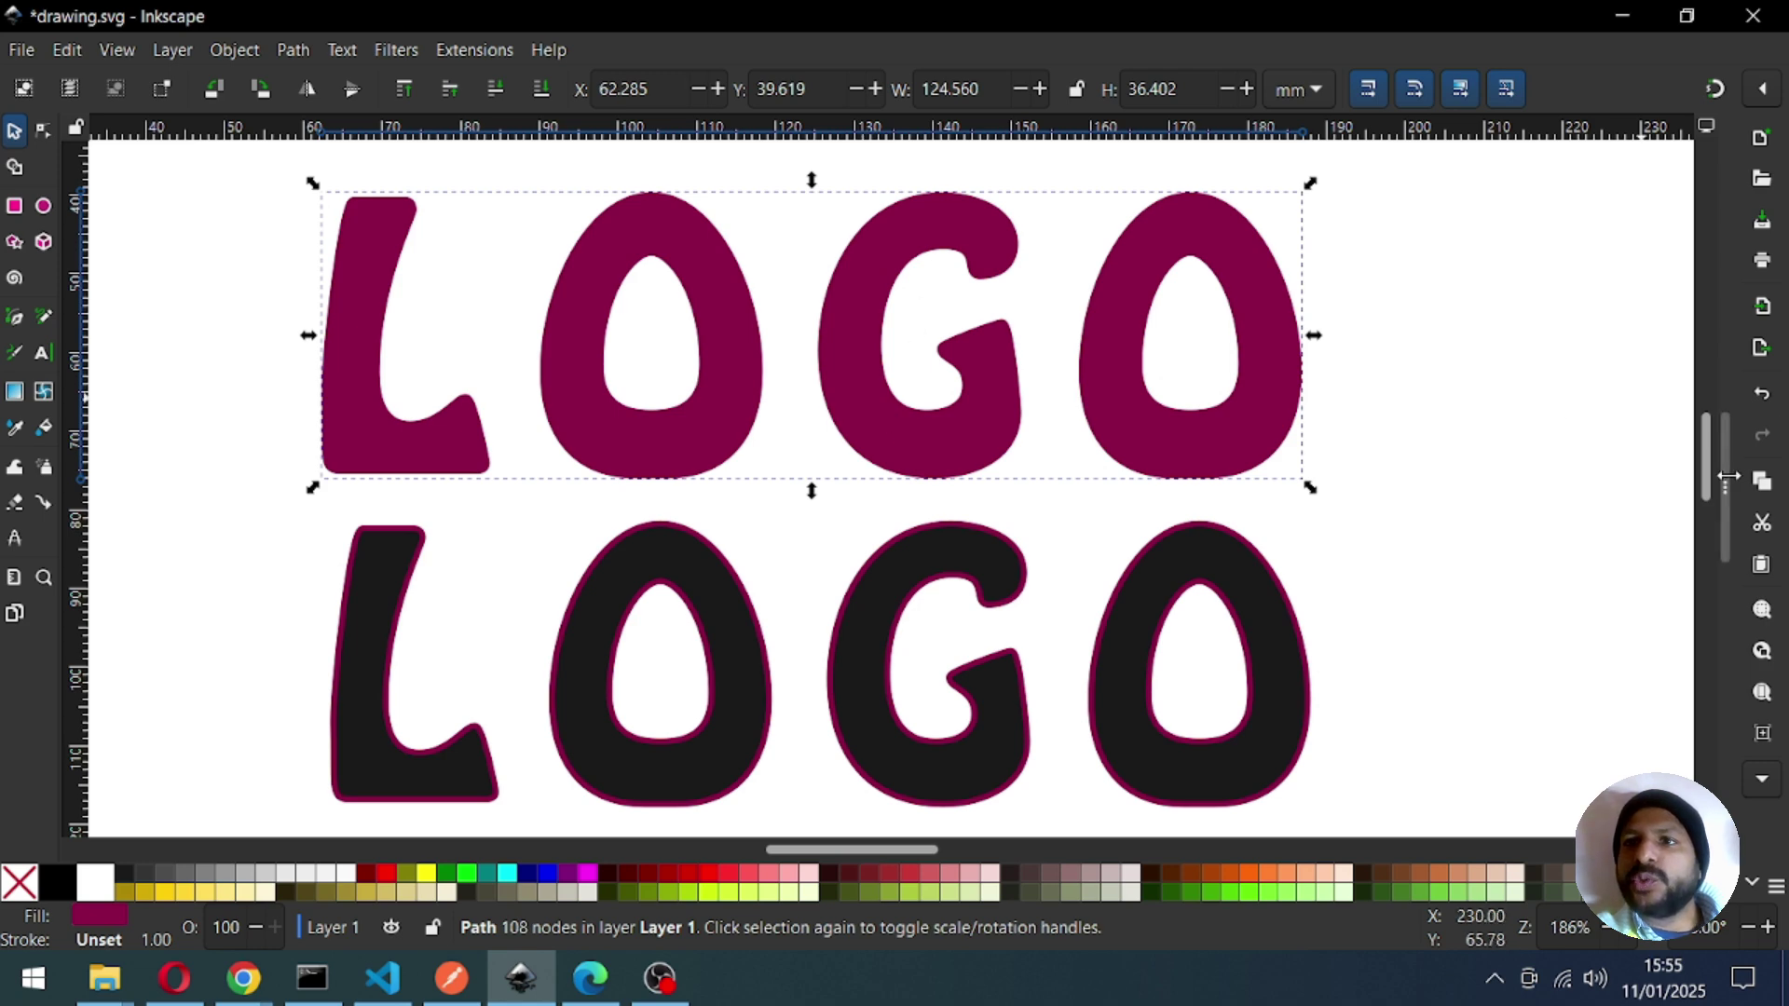
Give the merged upper LOGO a flat stroke colour and darken it to a lightness of 17 (51062aff).
drag(1728, 477, 906, 477)
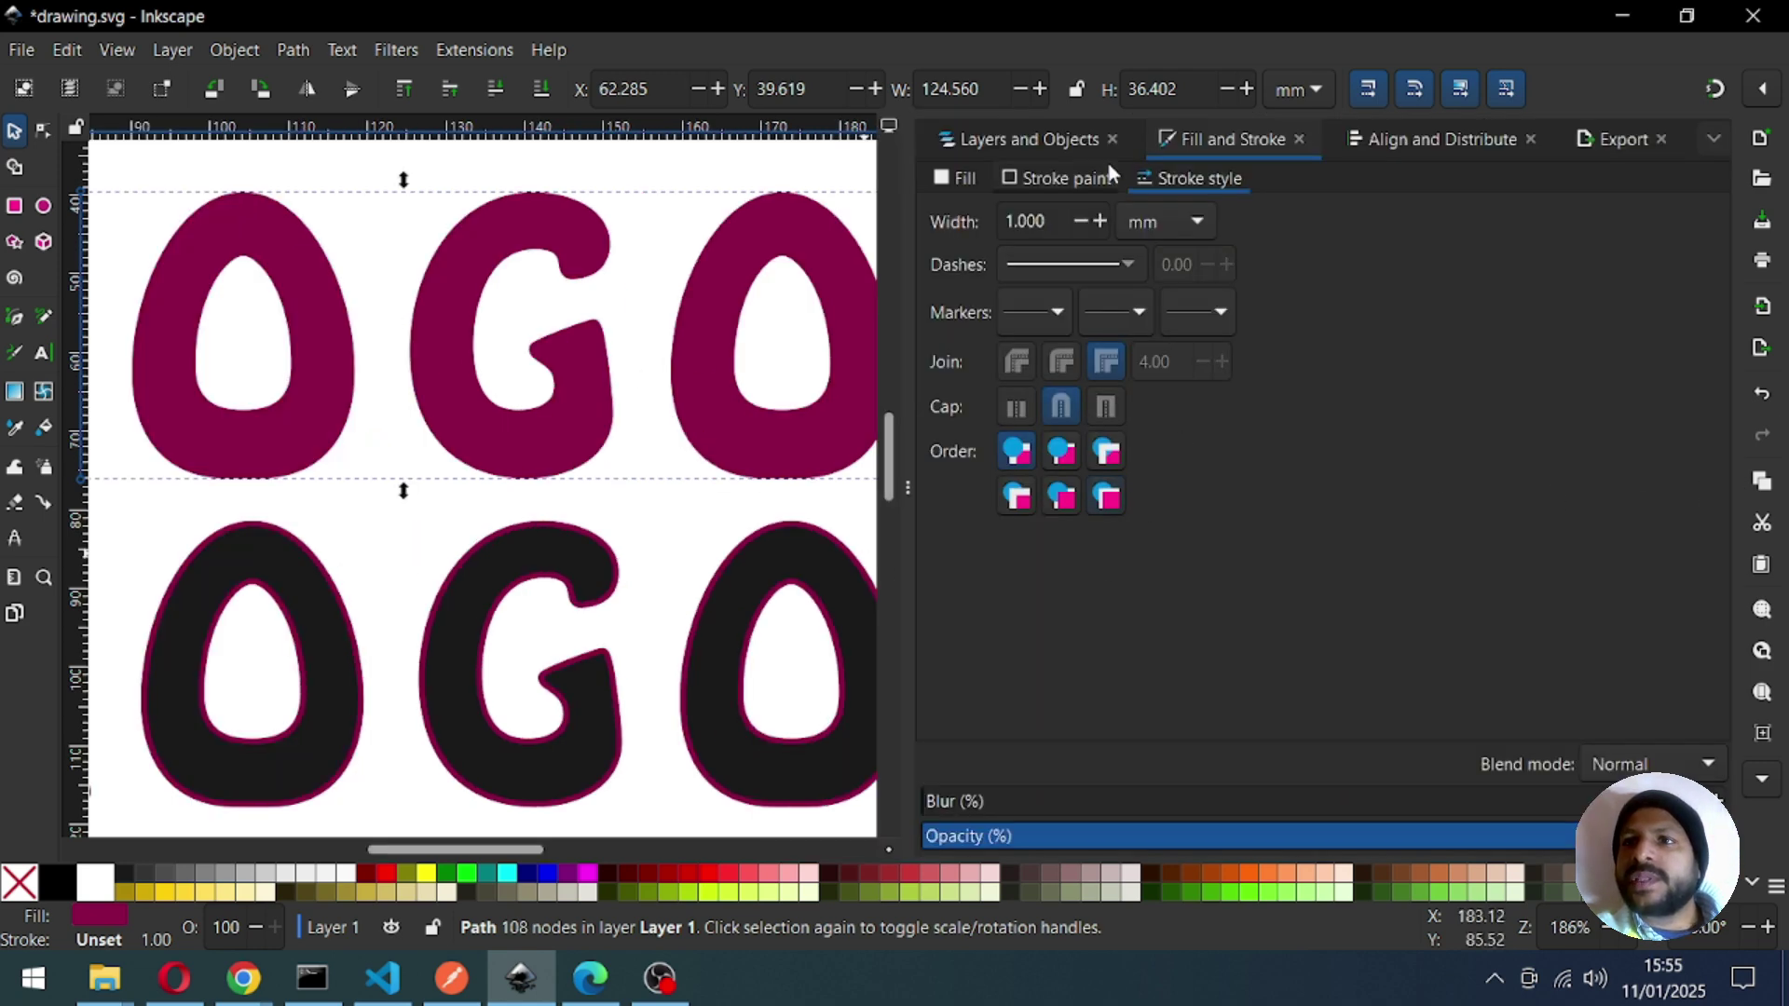
click(1064, 187)
click(970, 213)
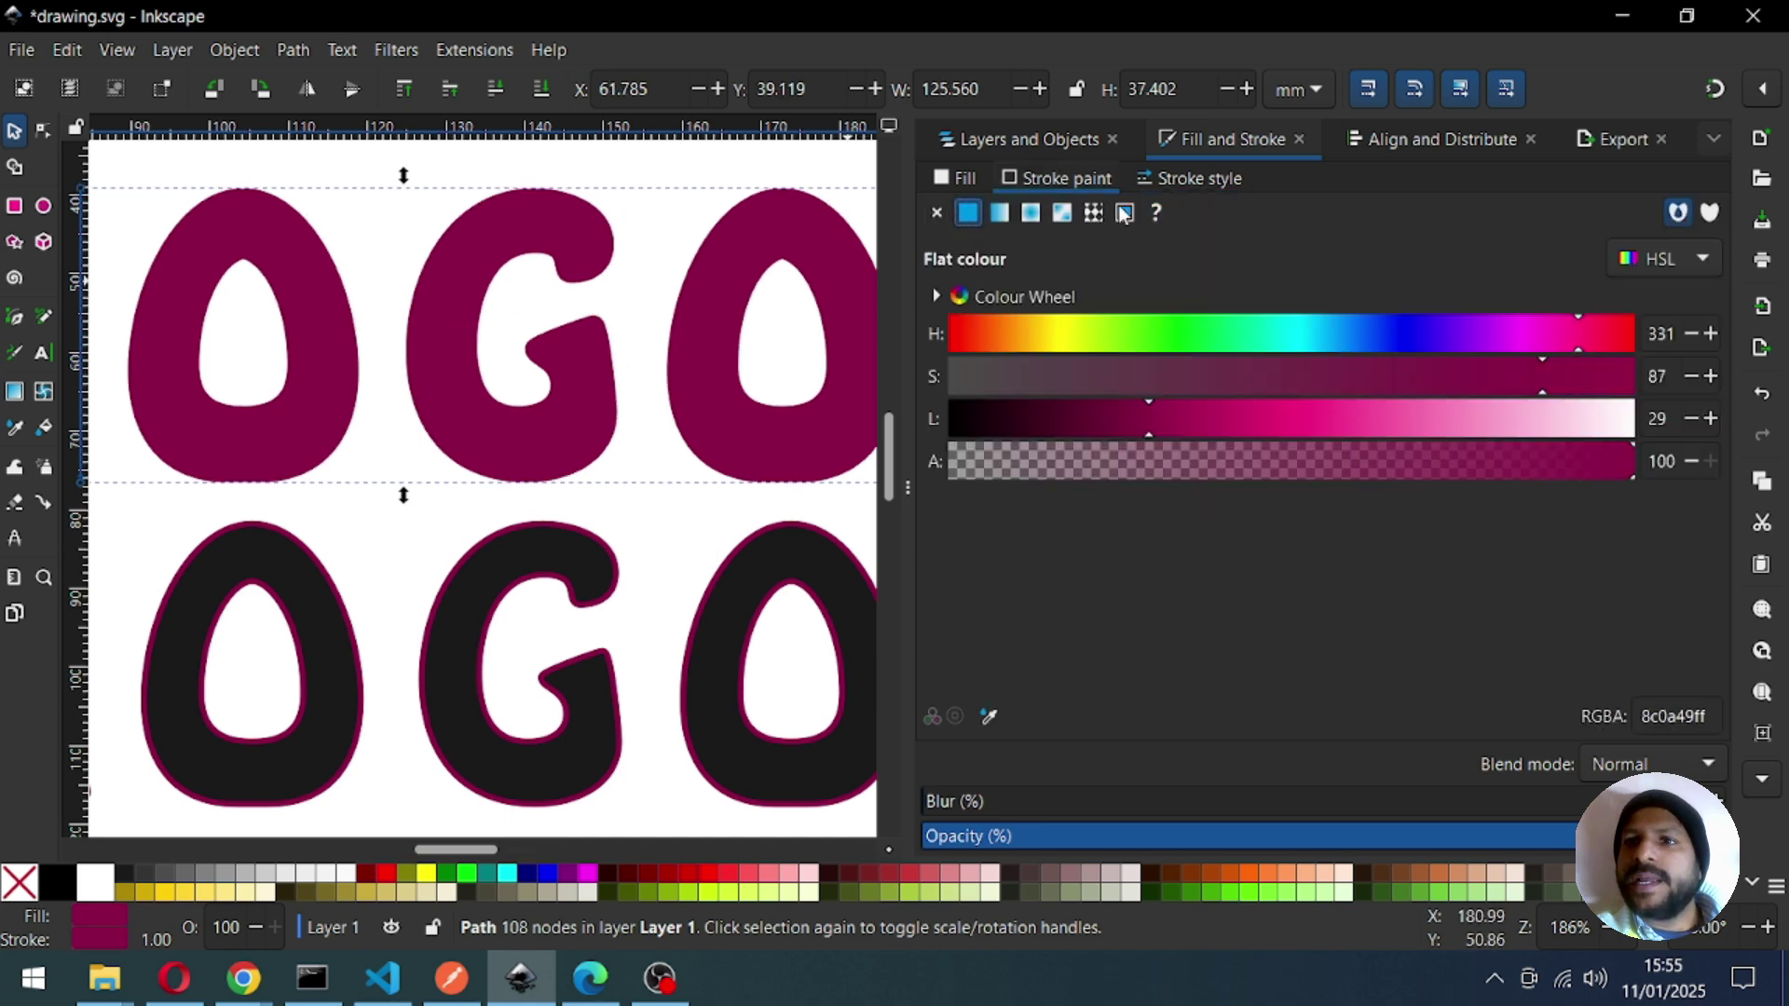
drag(1090, 420, 1067, 421)
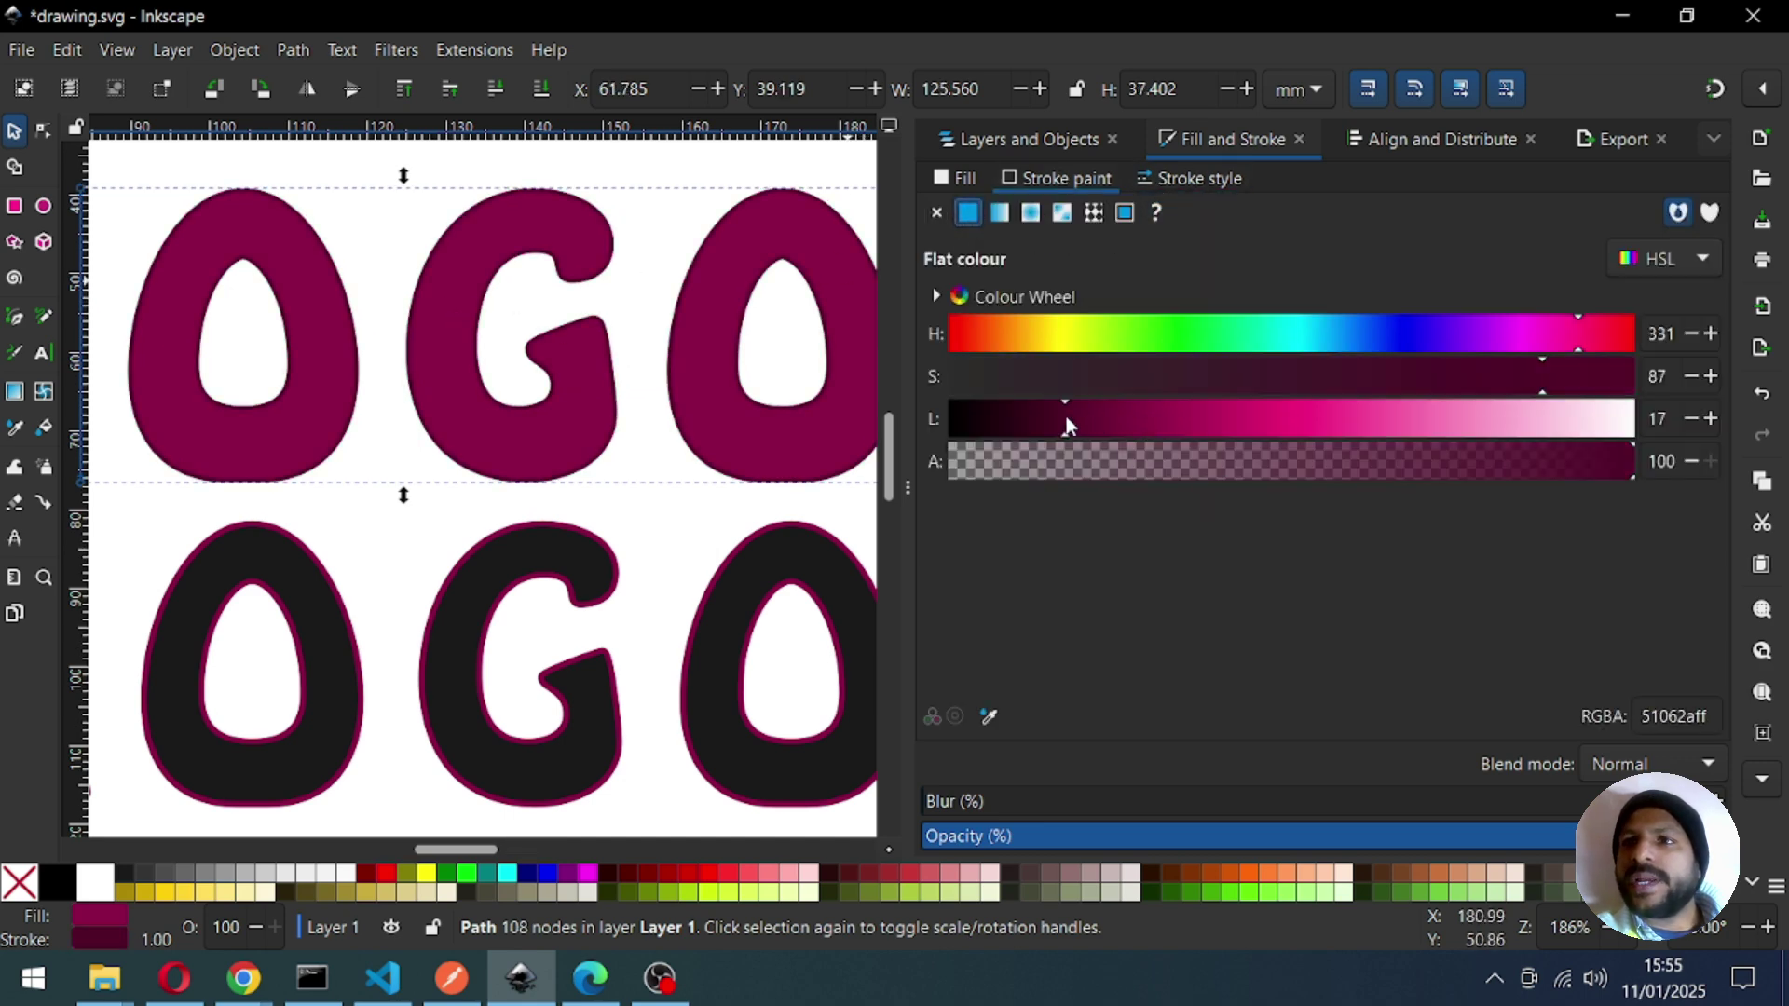
Try a stroke width of 10 mm on the upper LOGO.
click(1202, 185)
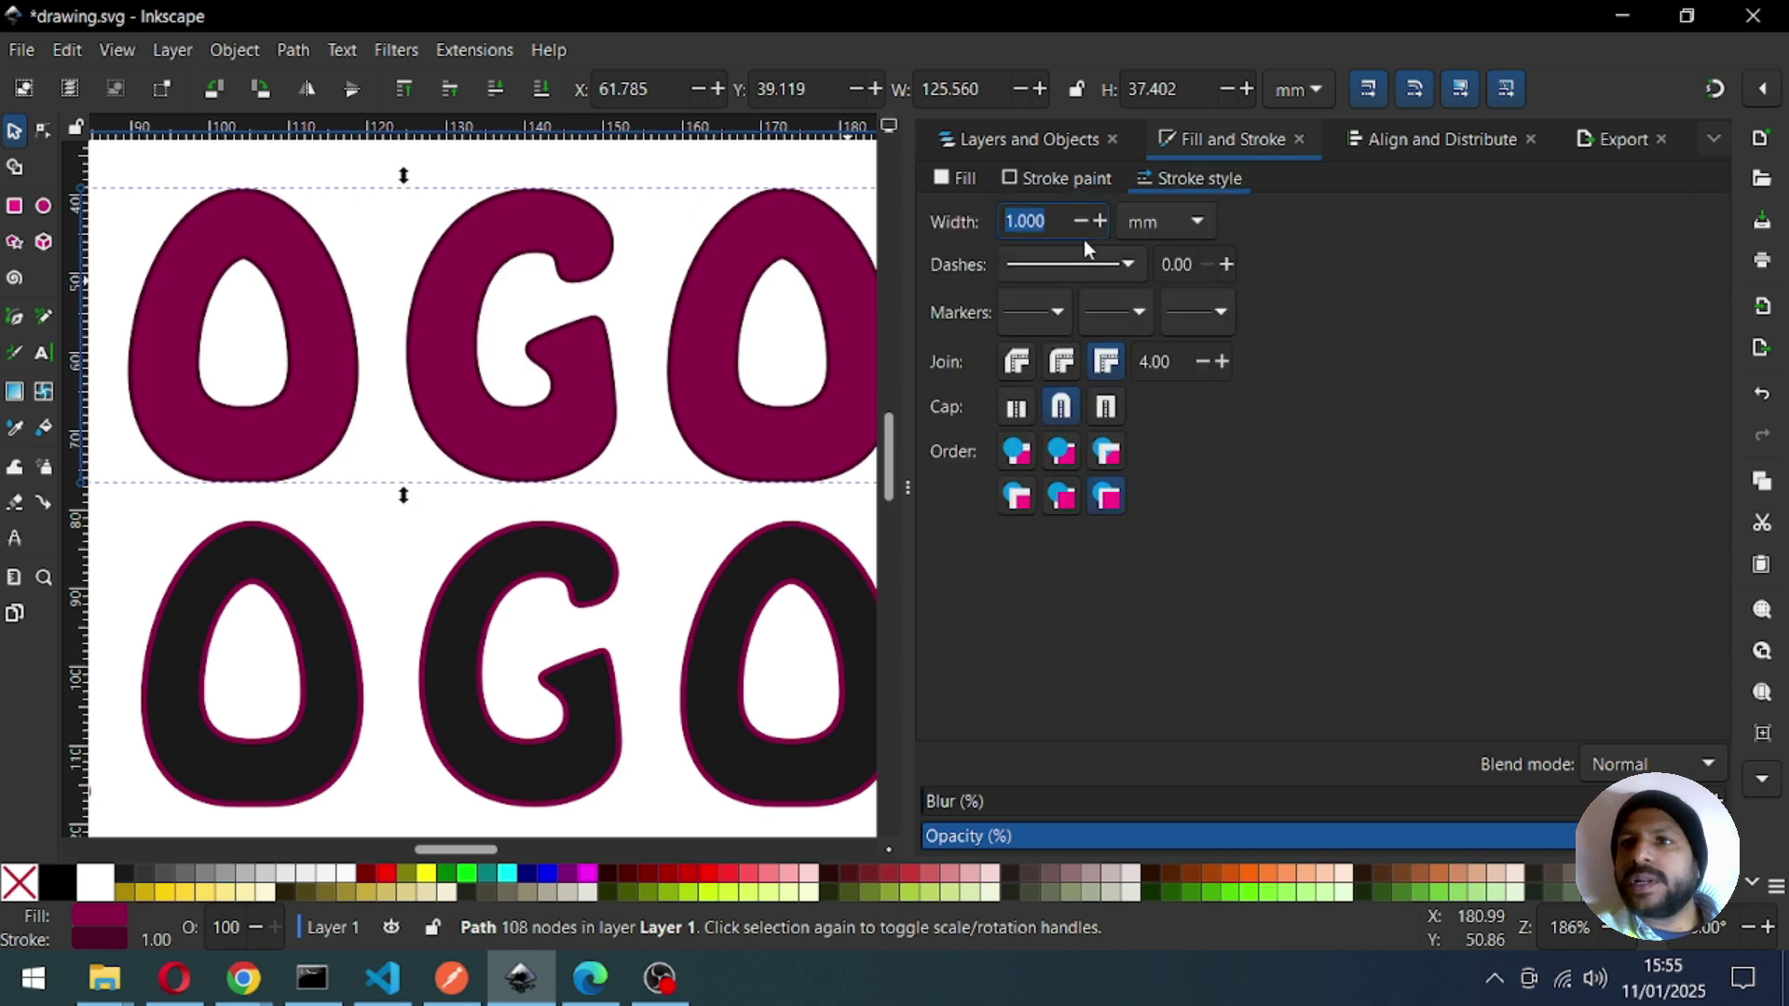
text(10)
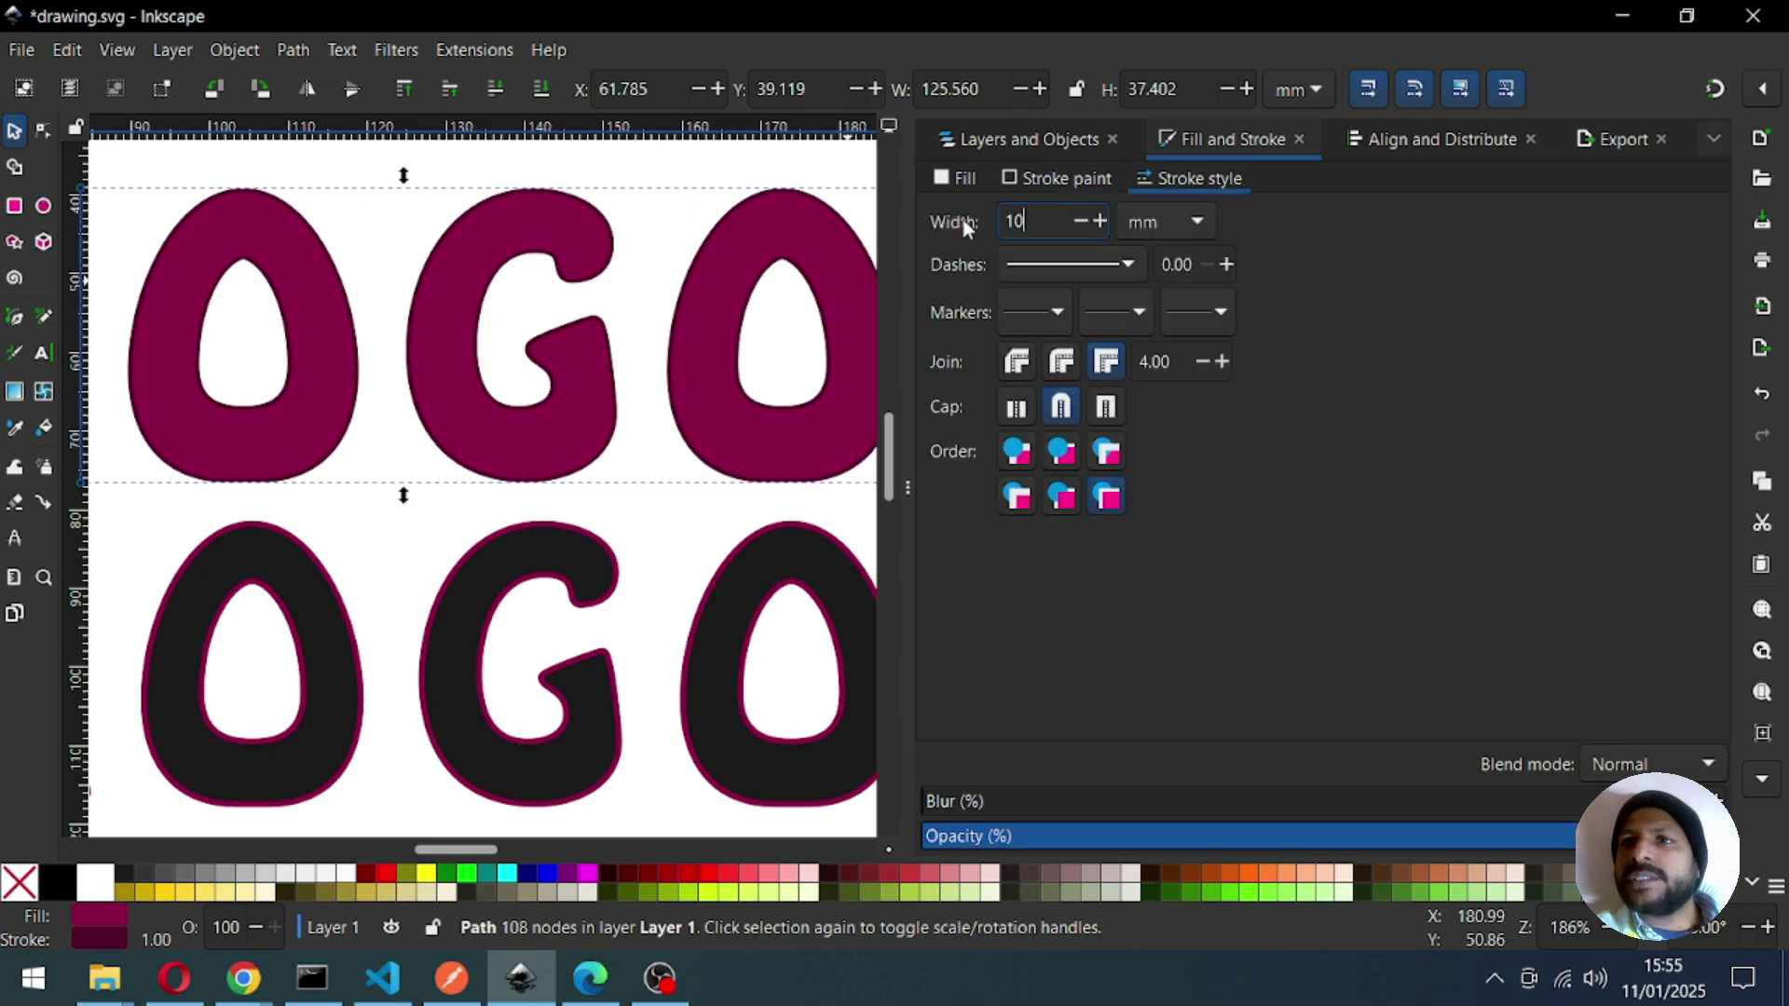
key(Return)
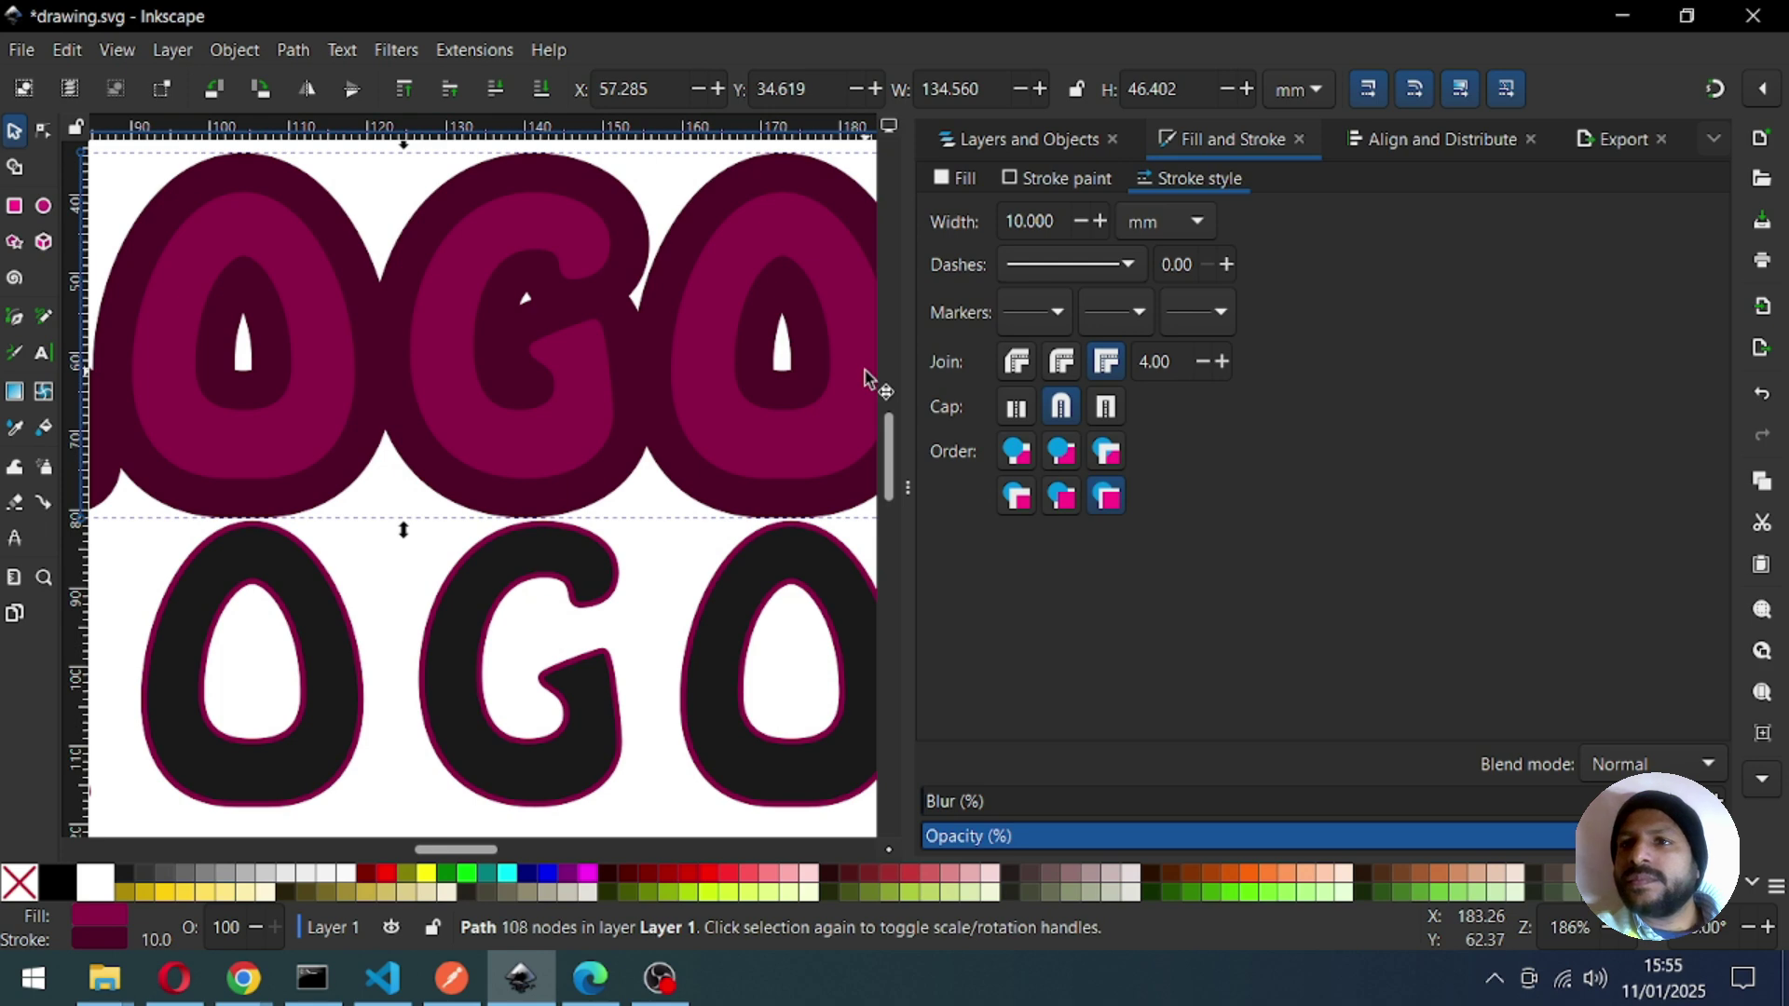
Set the upper LOGO's stroke width to 8 mm and collapse the docked dialogs.
drag(1063, 221, 929, 222)
text(8)
key(Return)
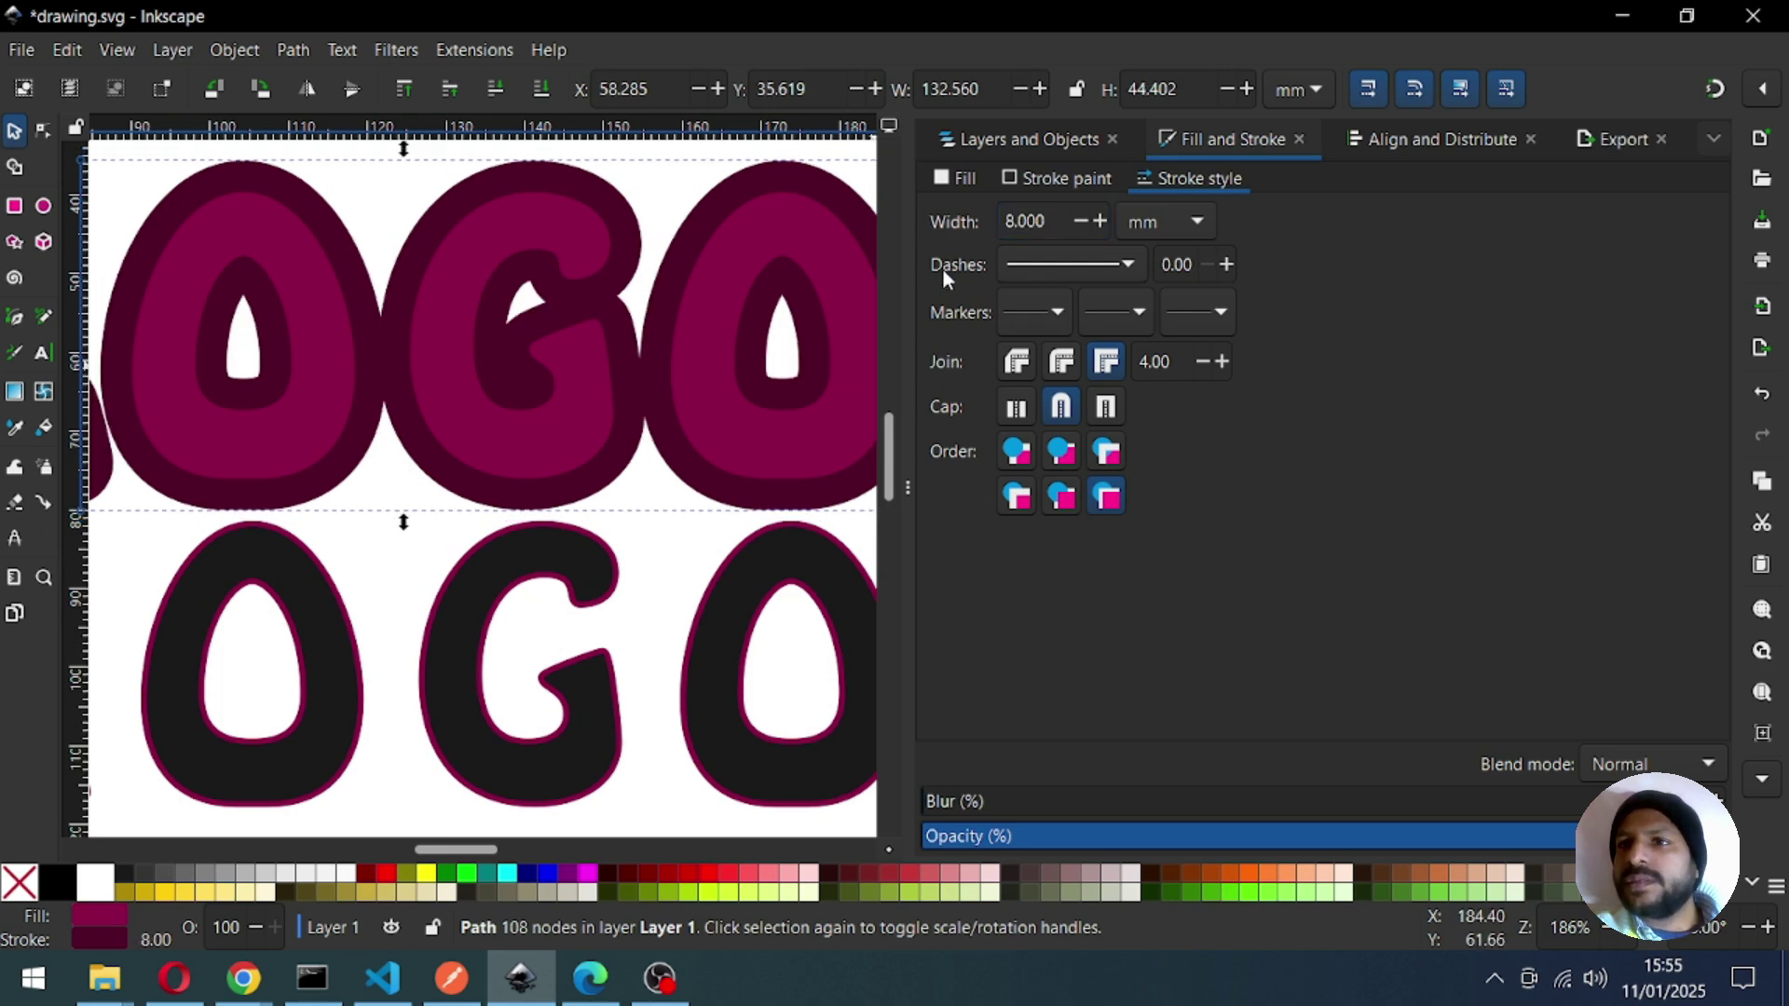
click(912, 478)
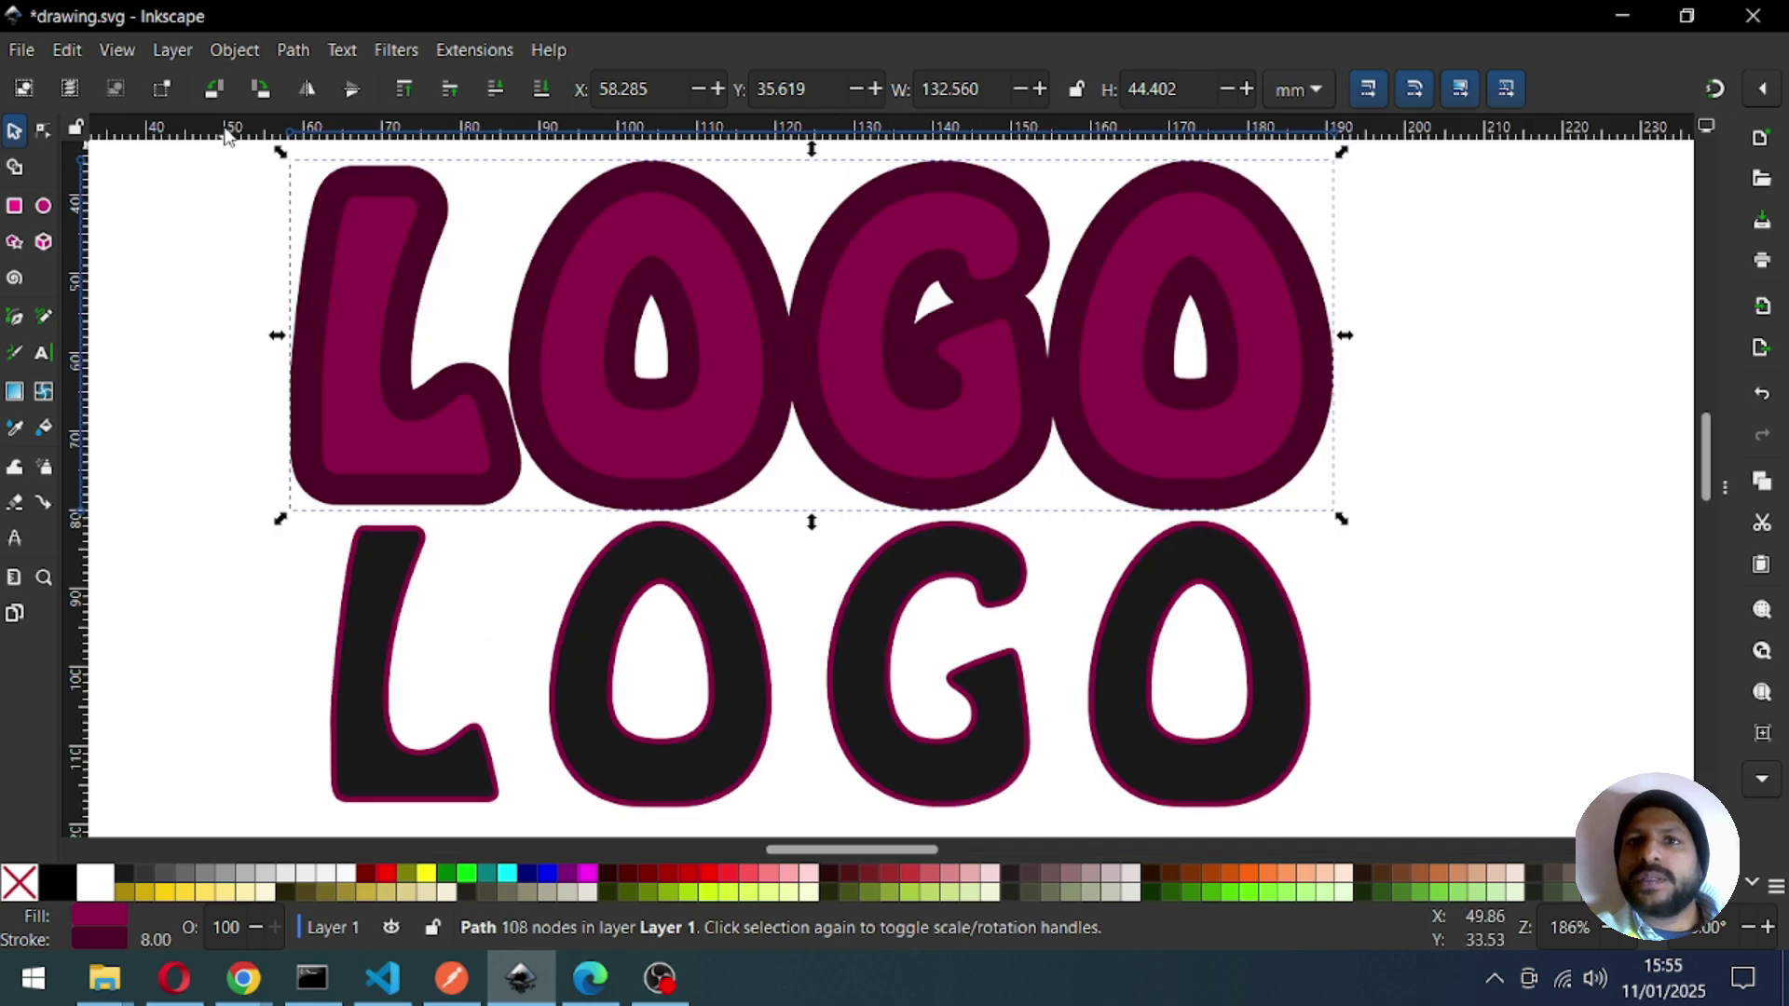
Convert the upper LOGO's 8 mm stroke to a path, ungroup it and unite both paths into one shape.
click(247, 50)
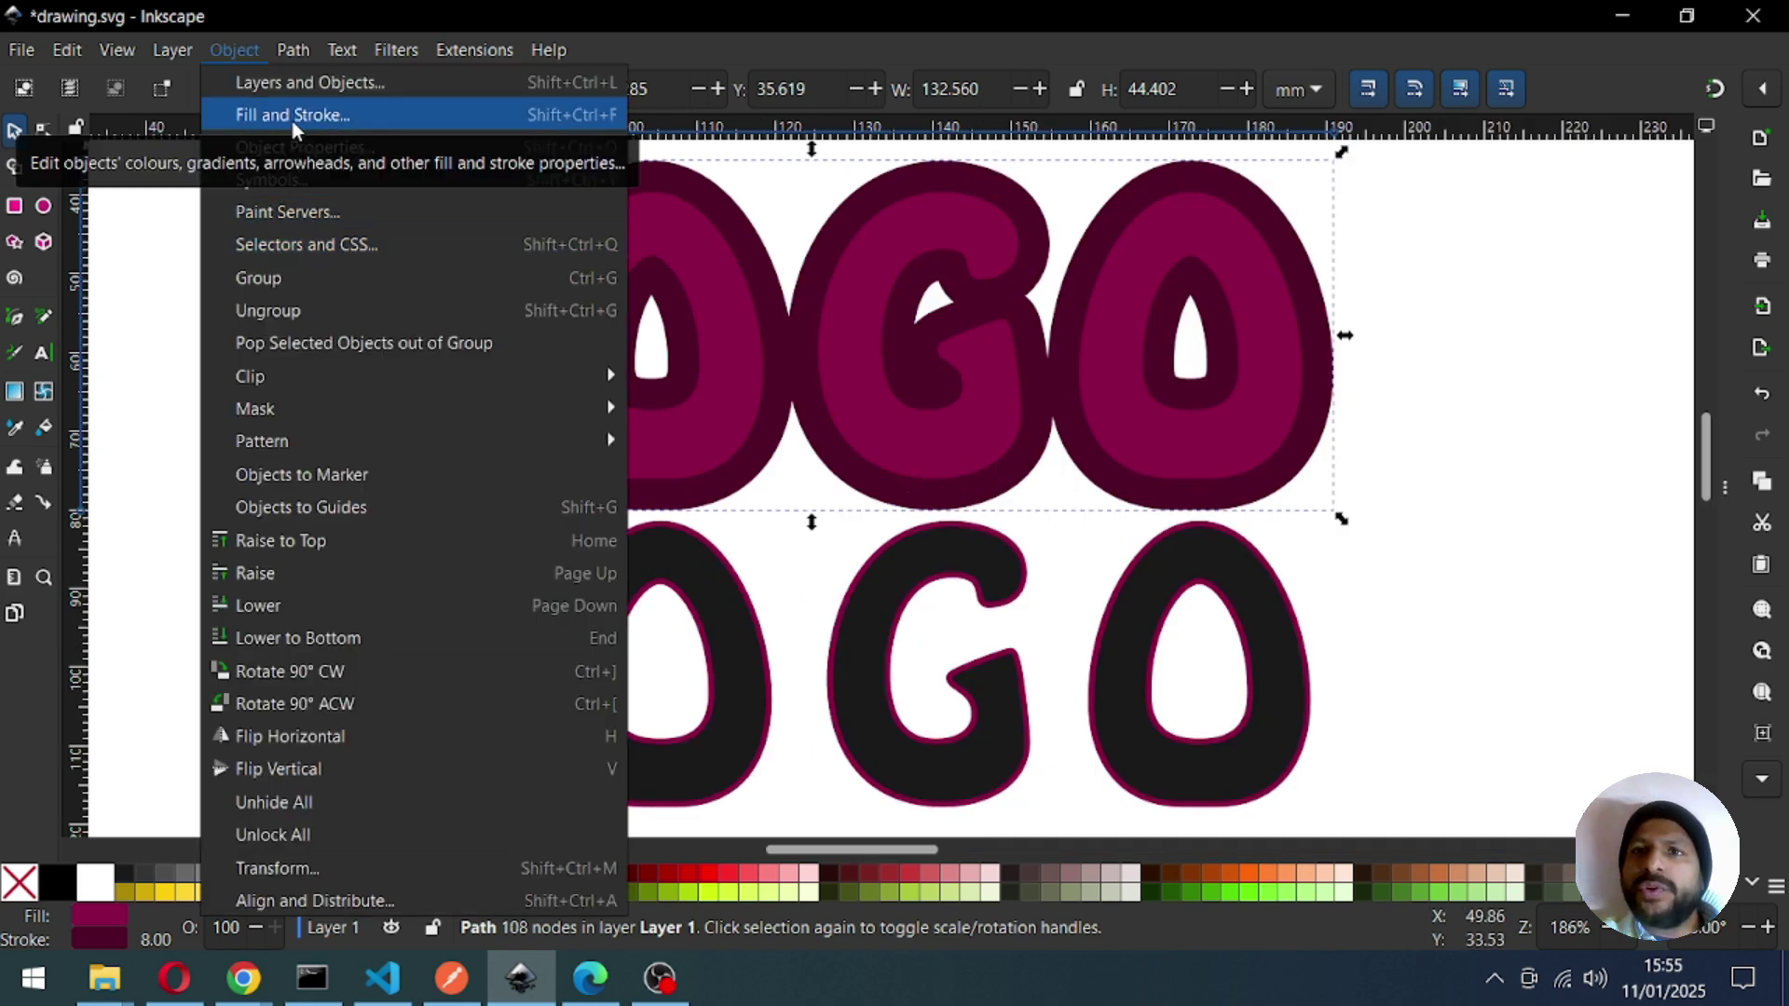
mouse_move(298, 47)
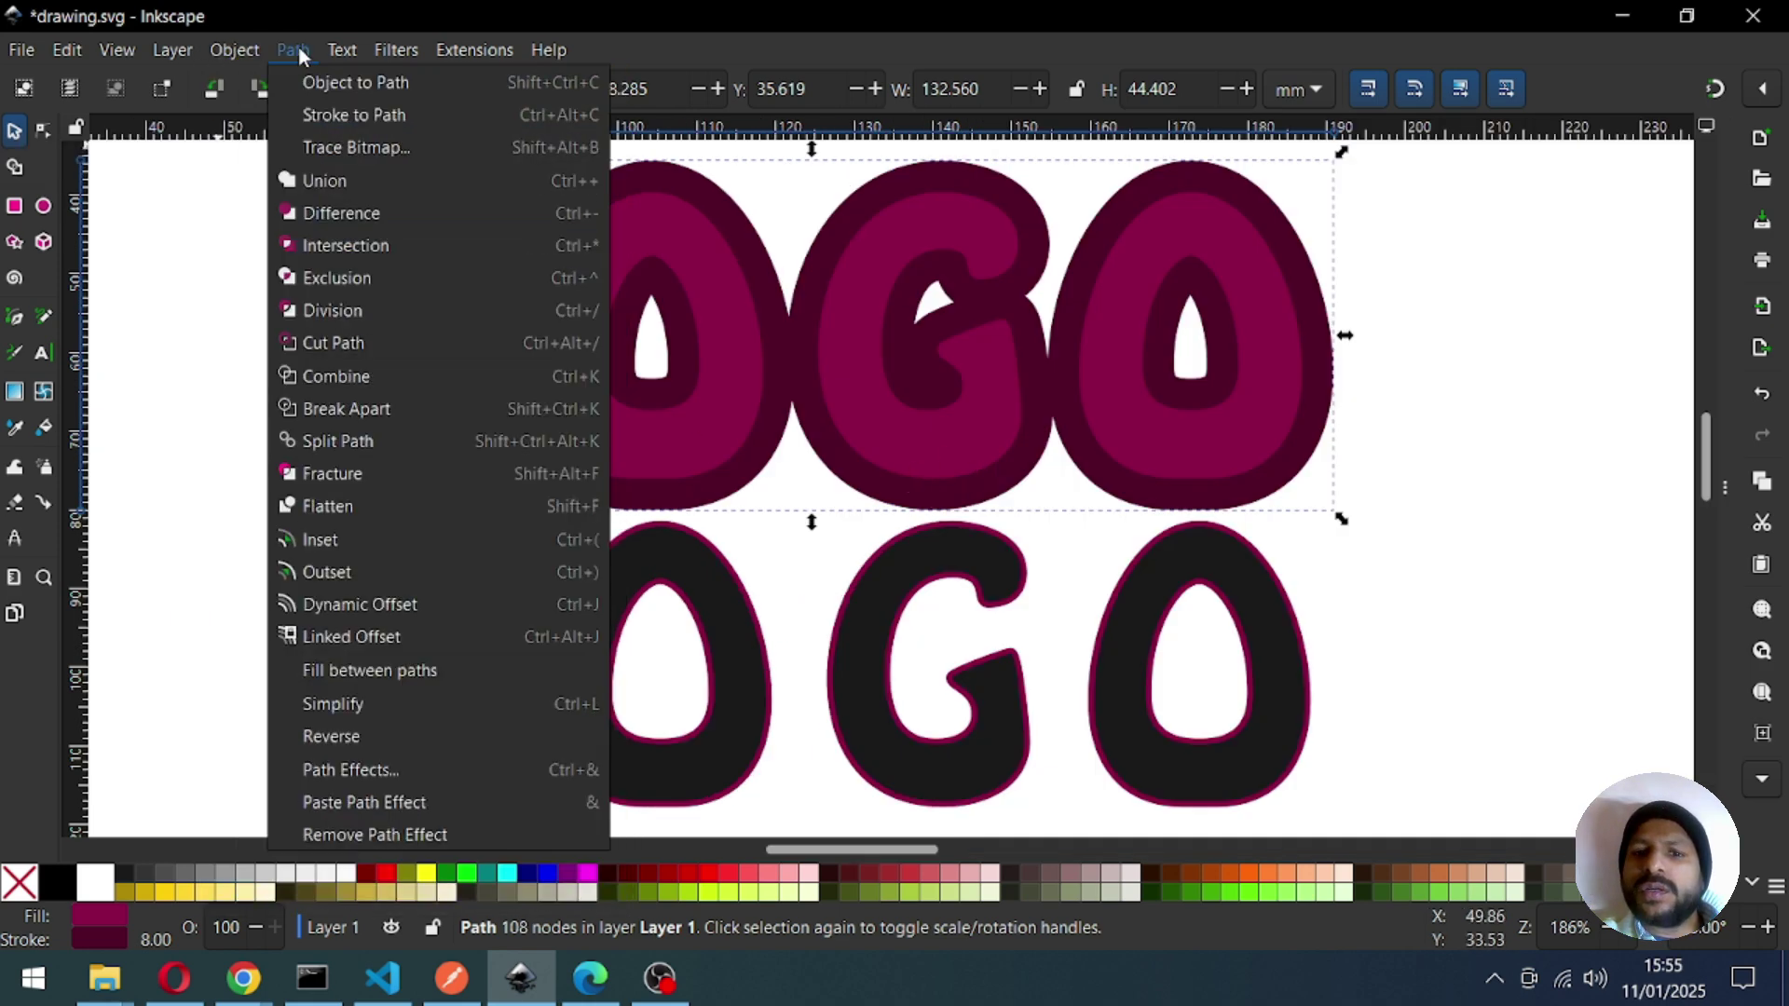
click(401, 115)
click(248, 52)
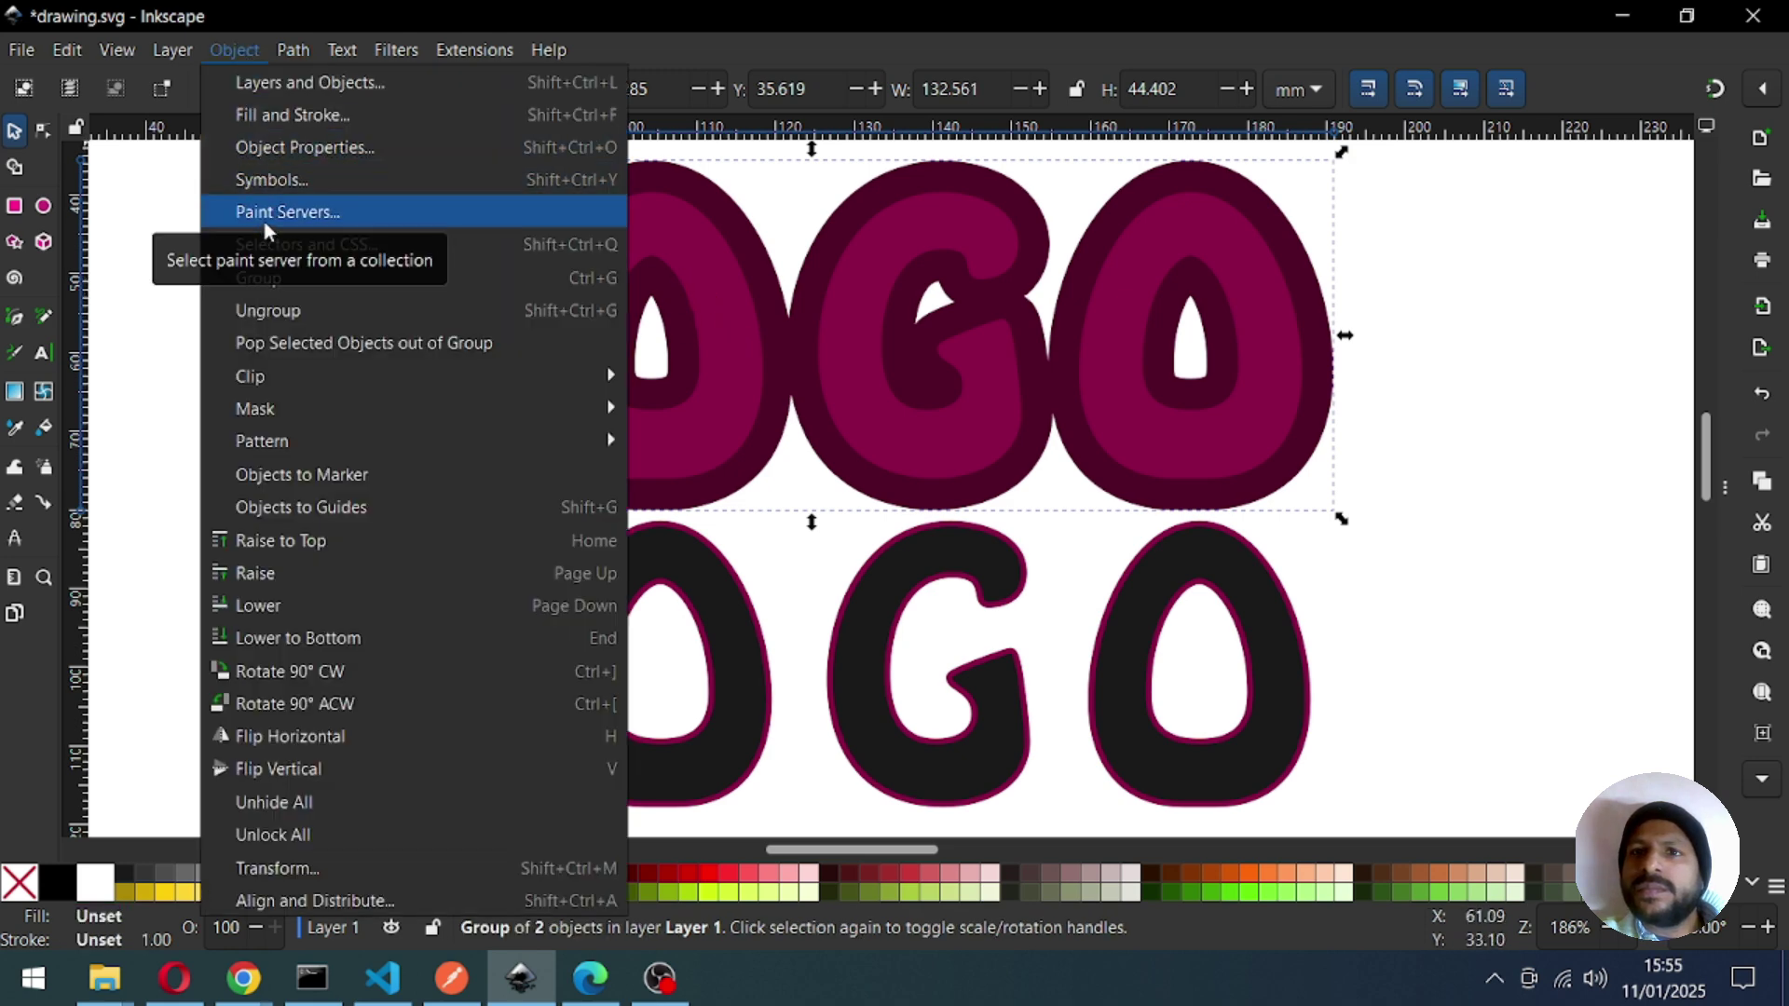
click(268, 310)
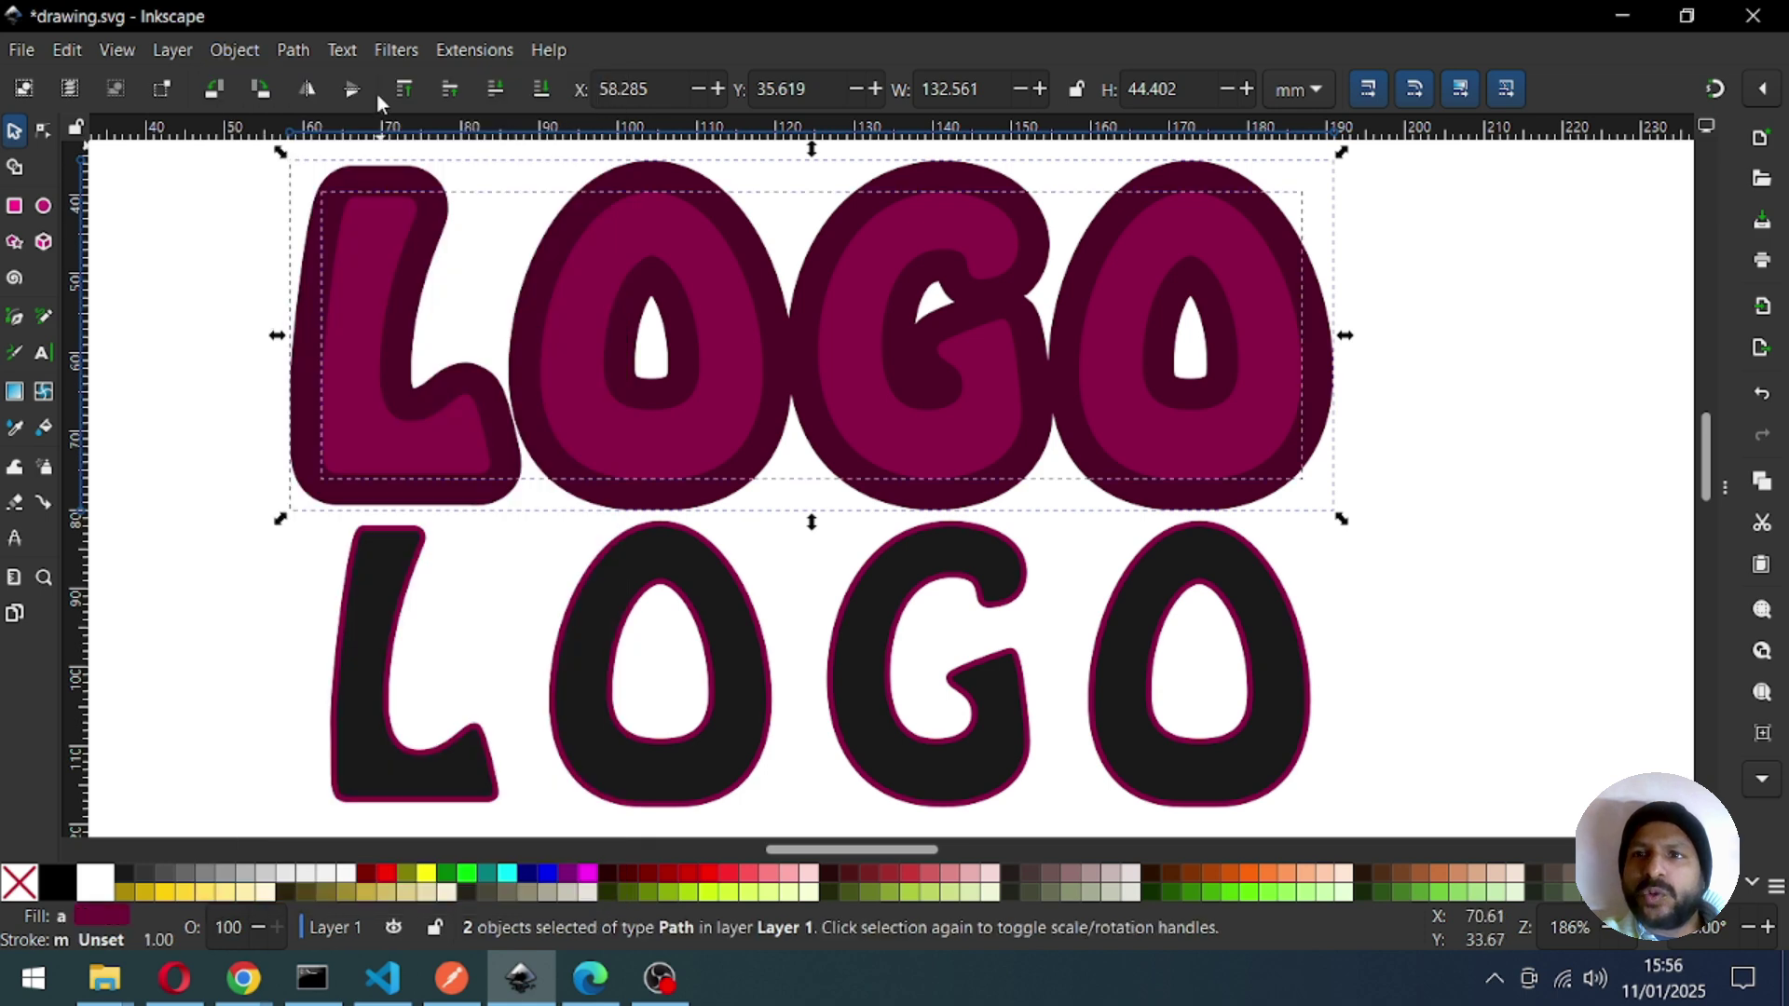
click(293, 50)
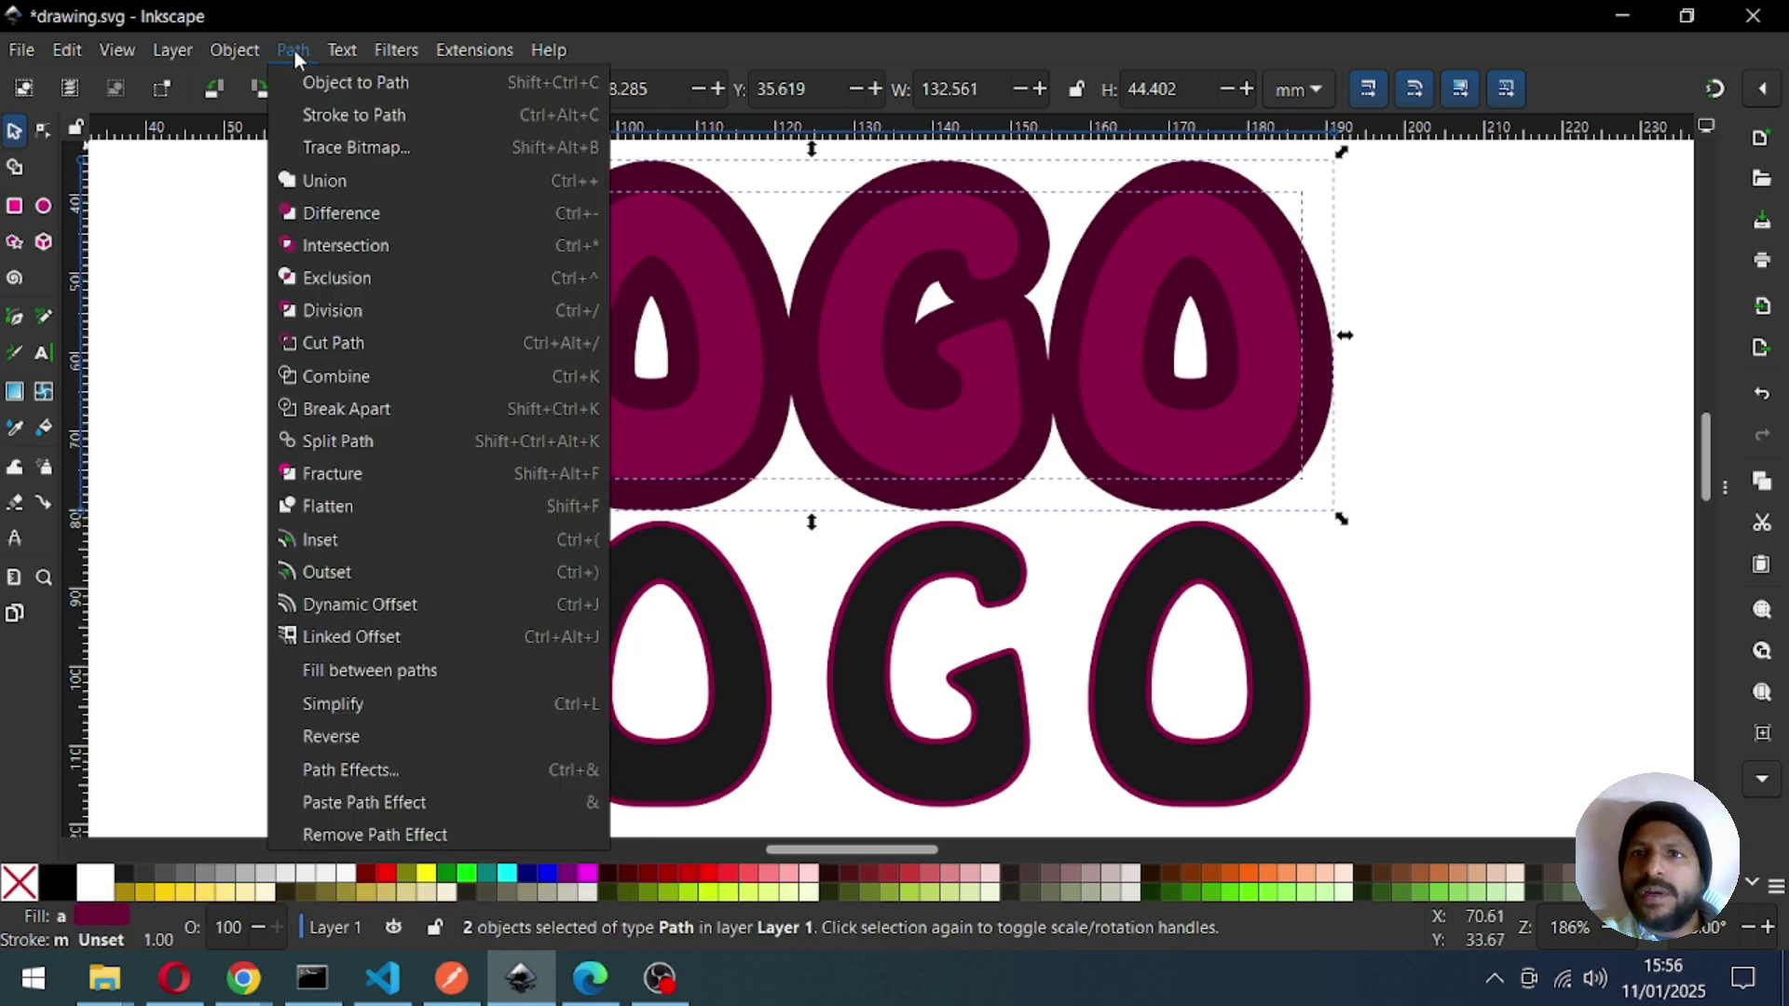
click(345, 181)
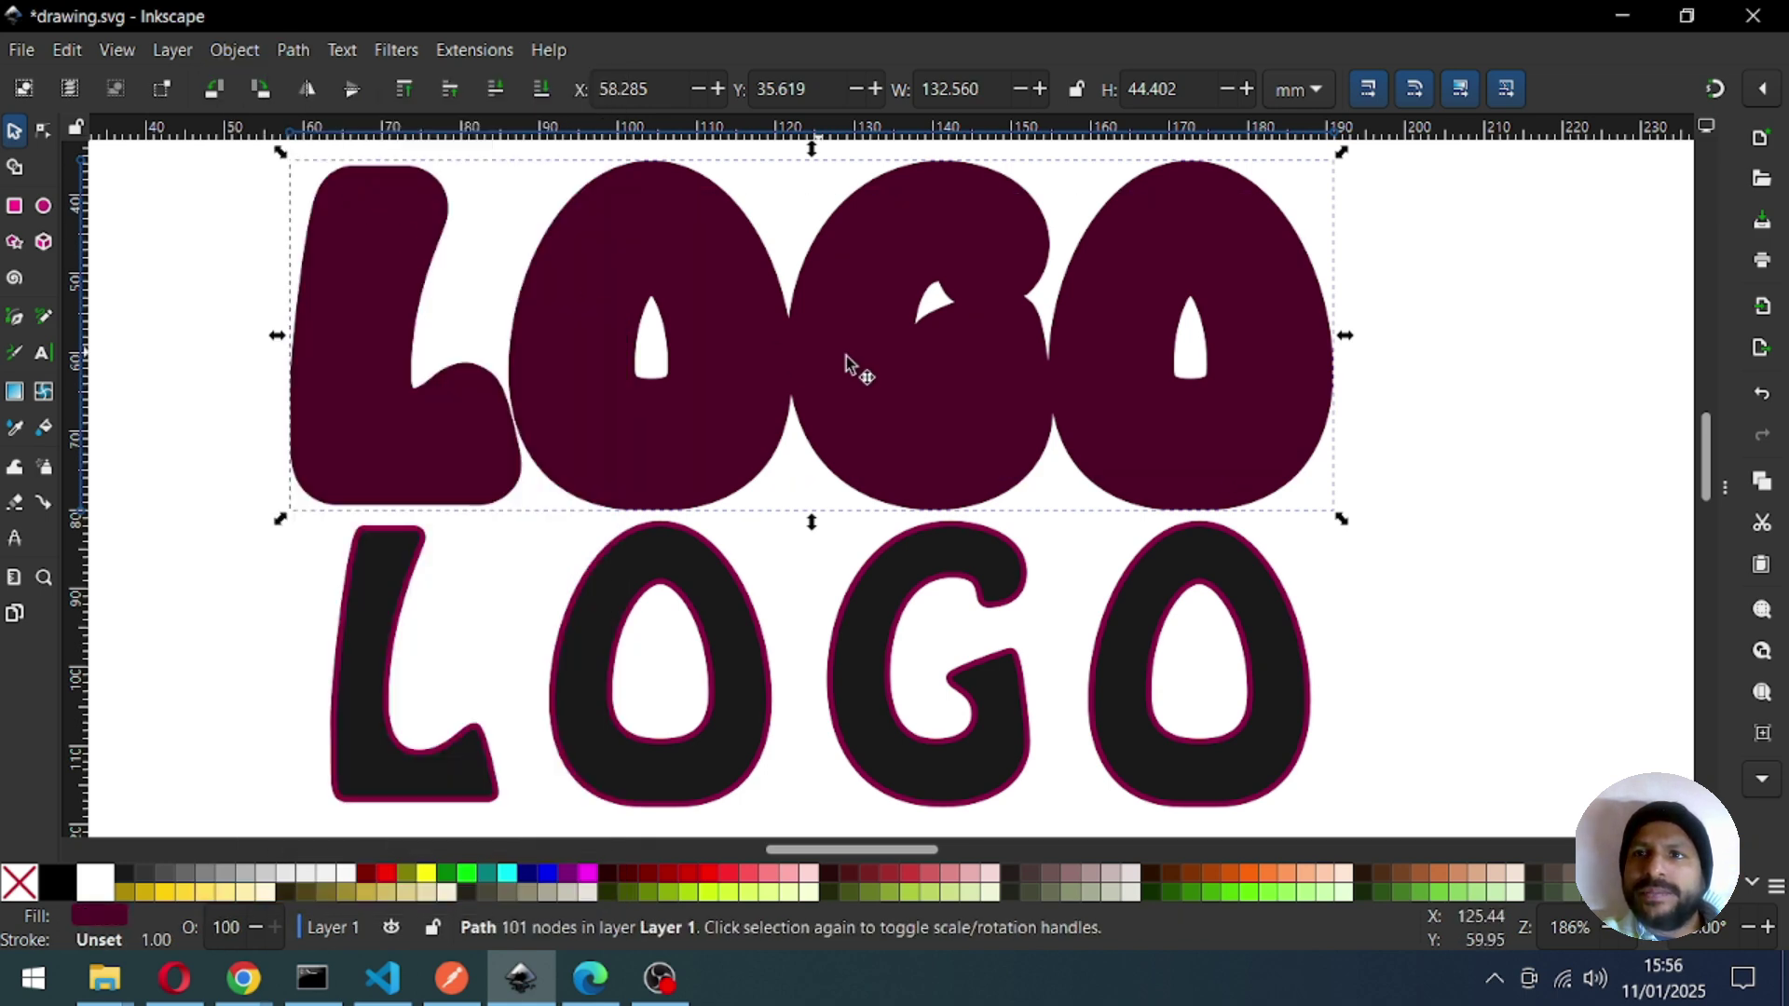
Deselect the united dark LOGO shape and save the drawing.
click(1397, 543)
key(ctrl+s)
key(minus)
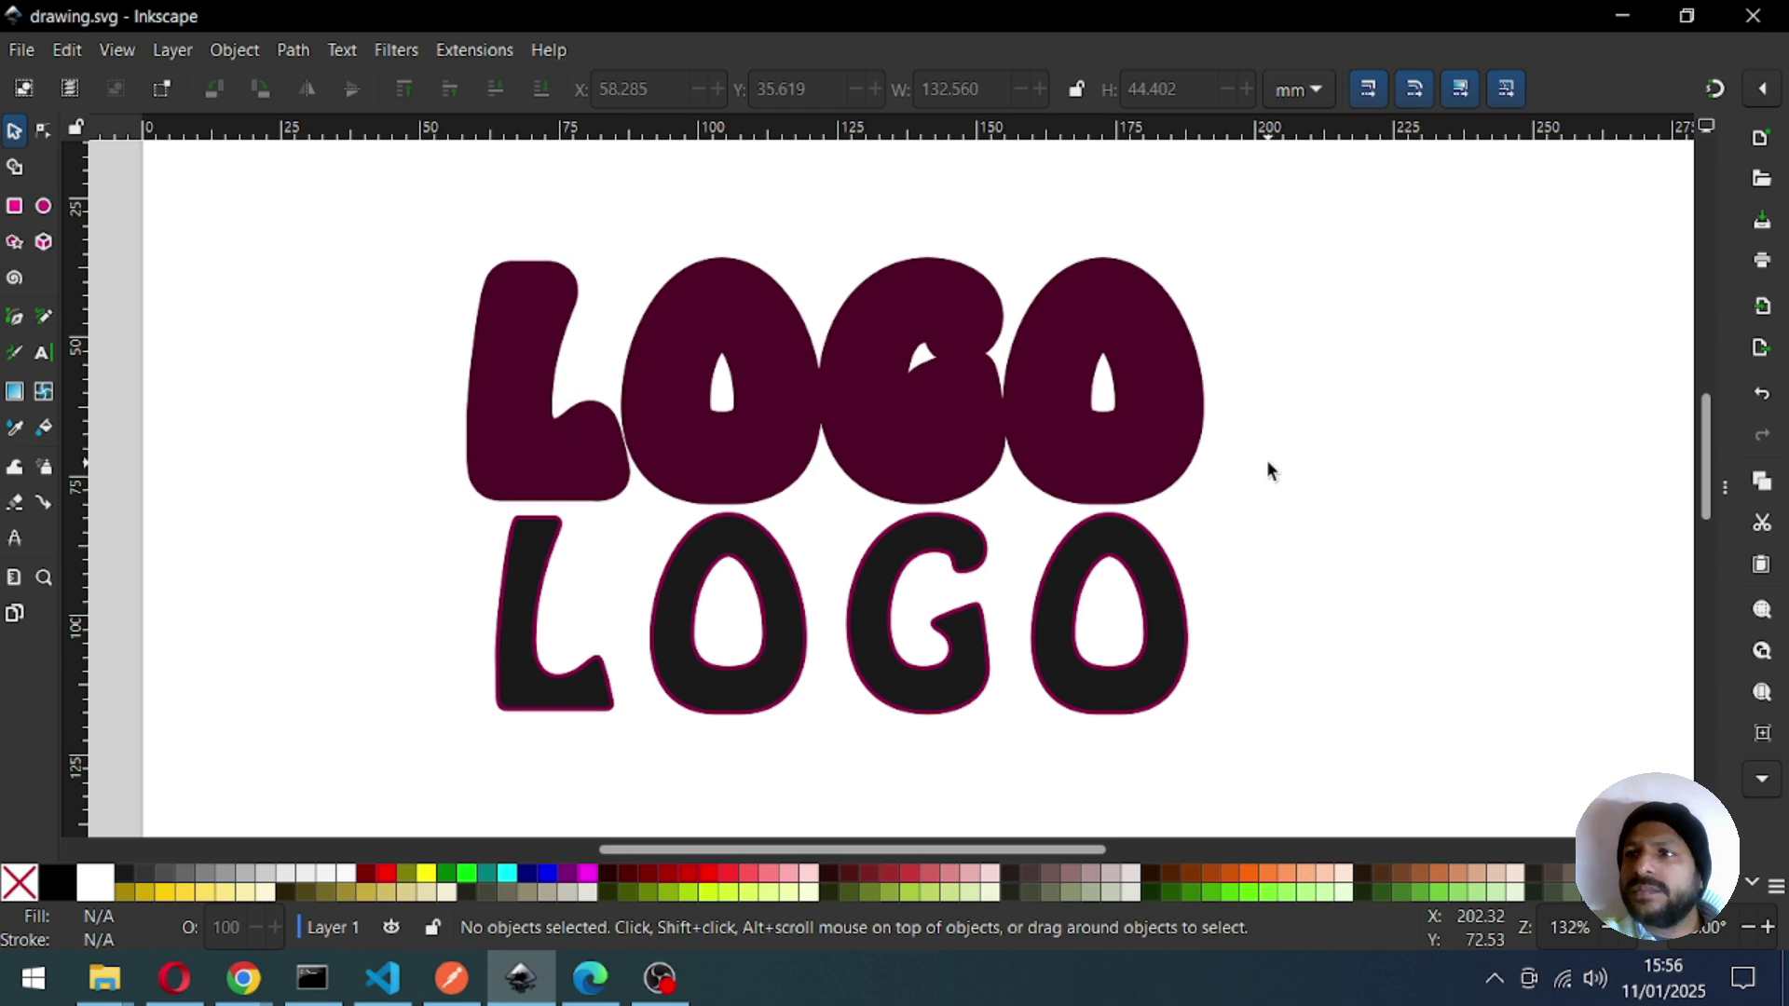
key(ctrl+s)
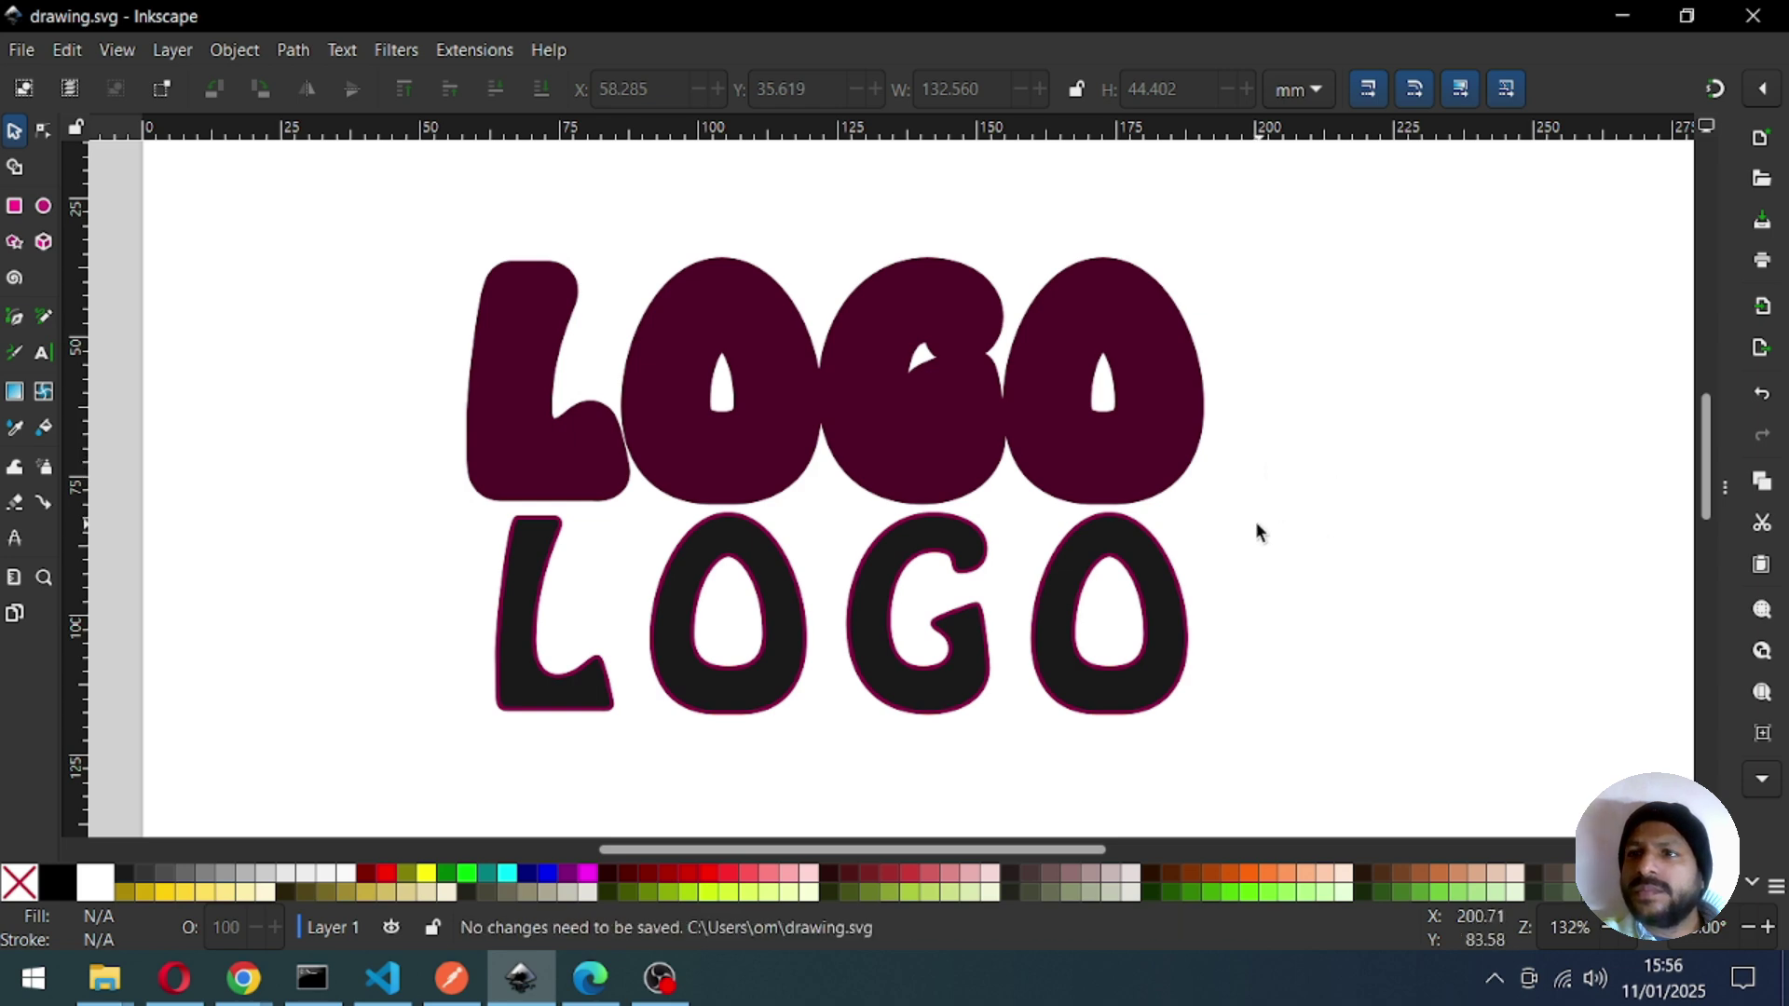
Convert the lower LOGO's stroke to a path and ungroup the resulting fill and outline.
click(928, 560)
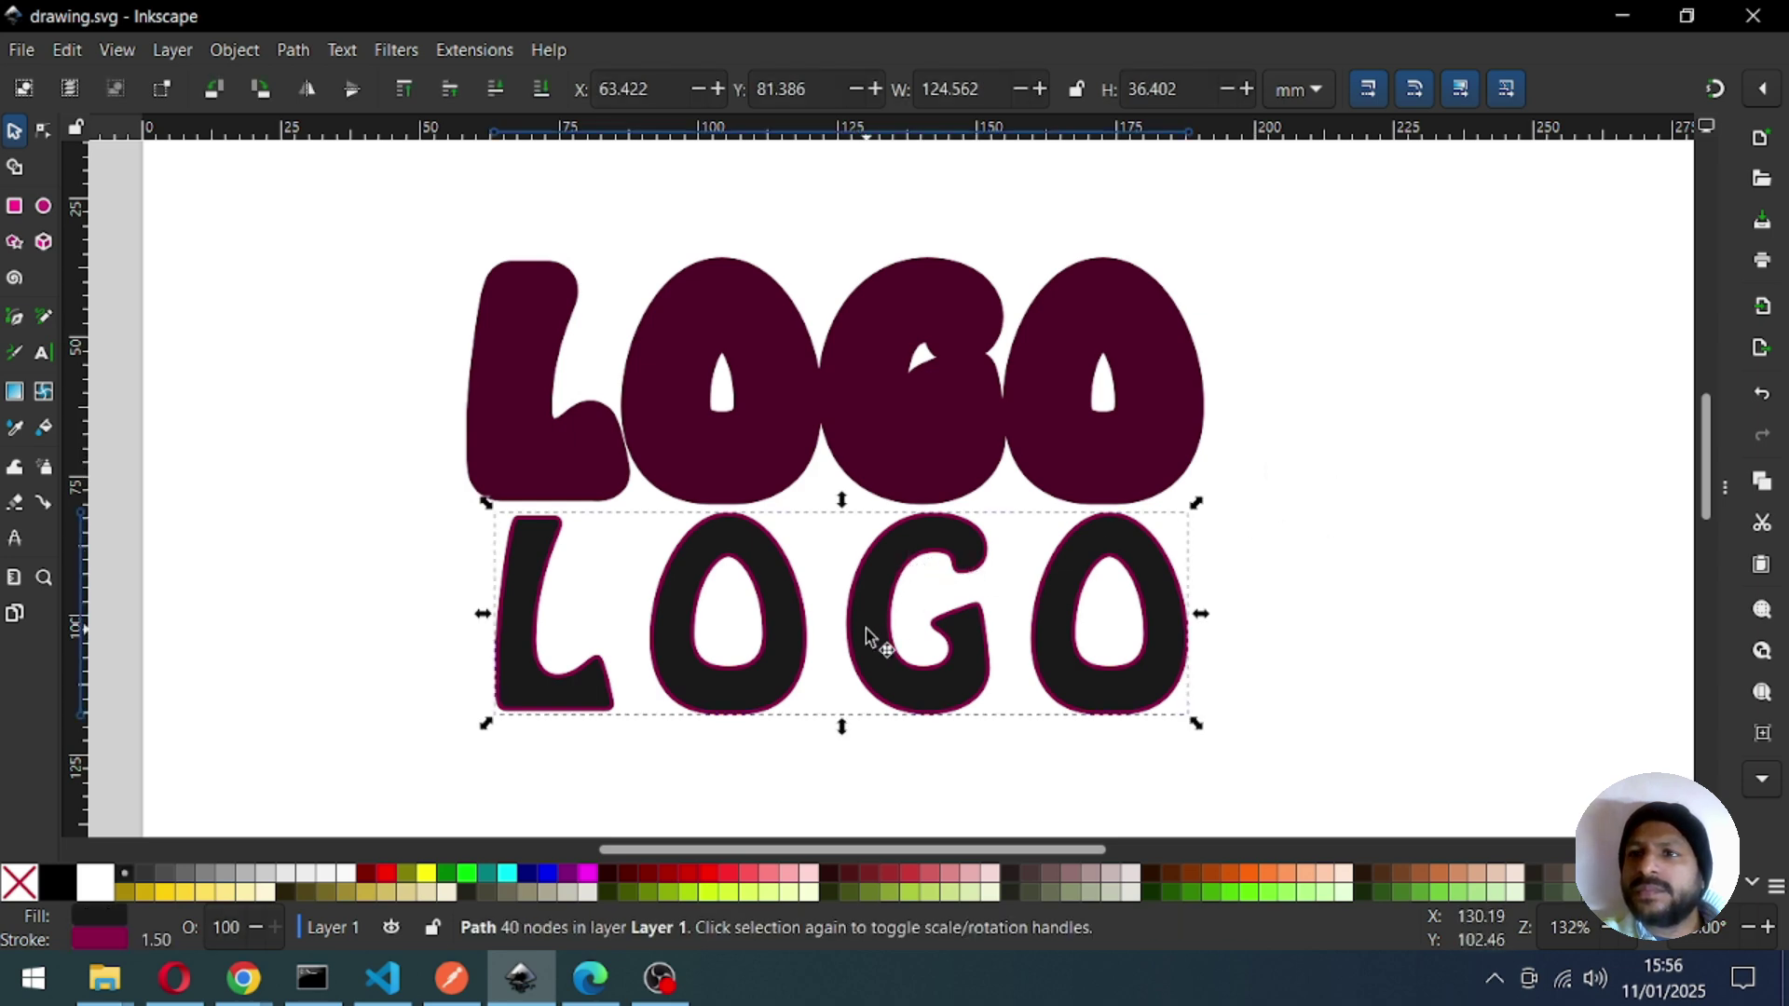
click(298, 51)
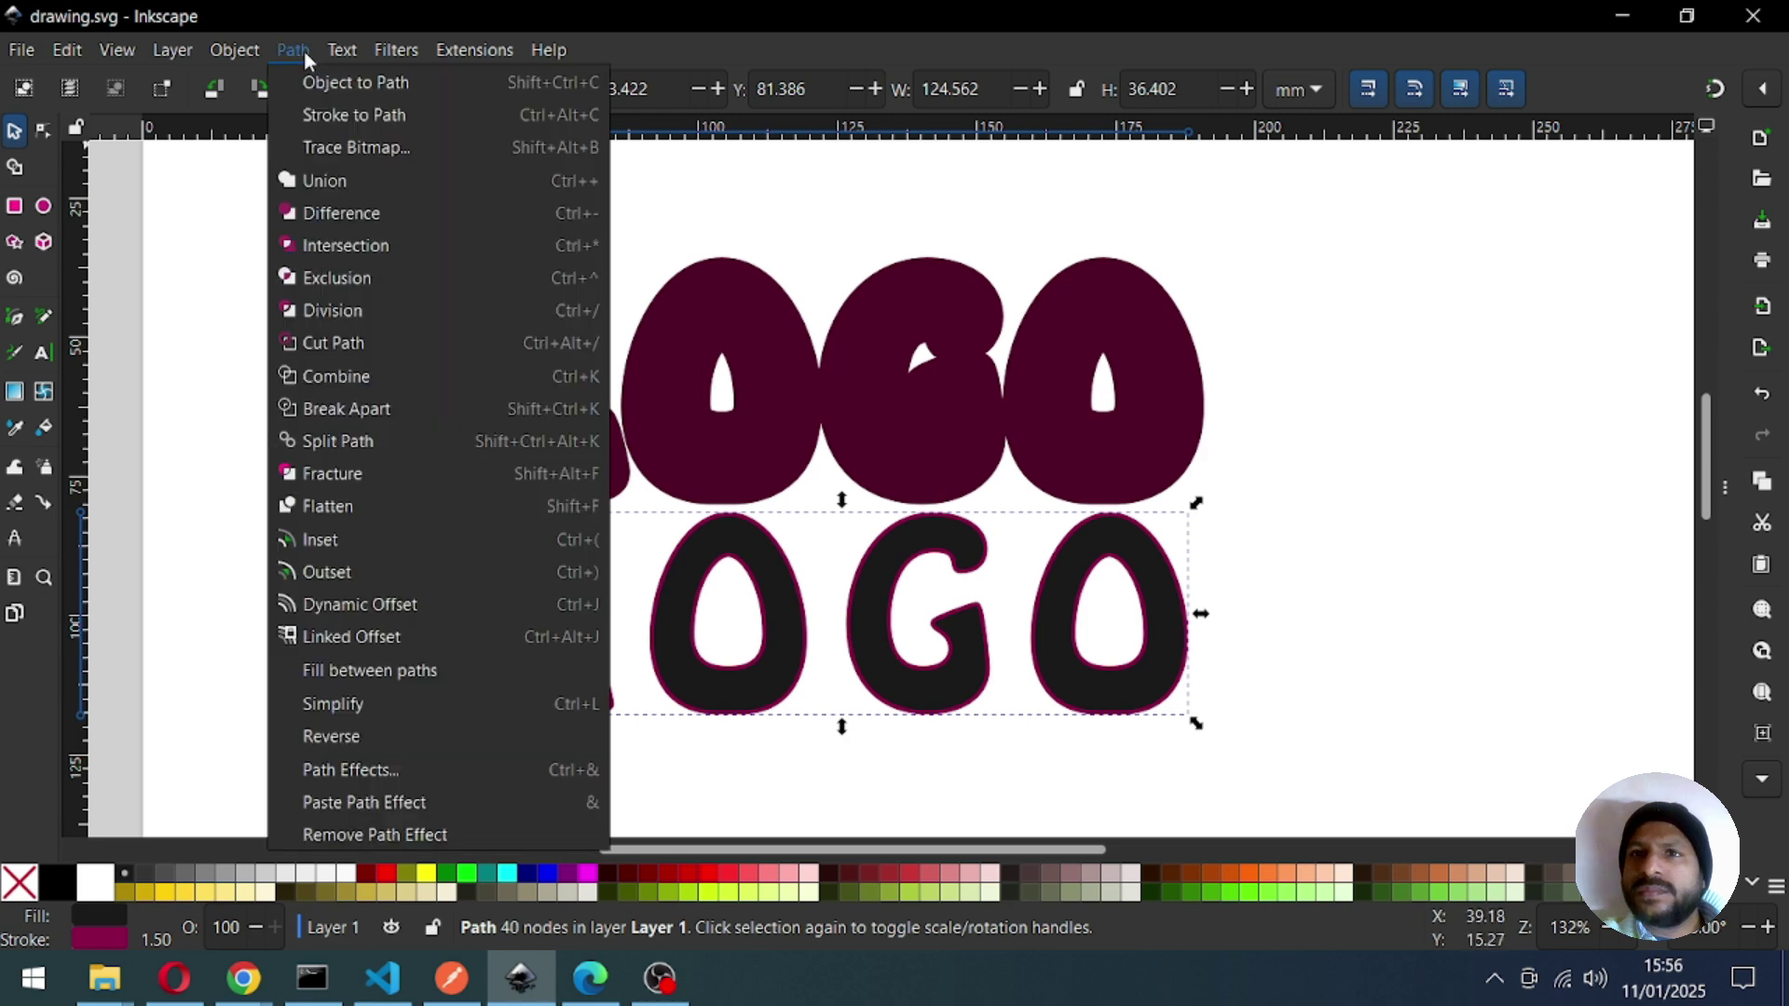
click(373, 117)
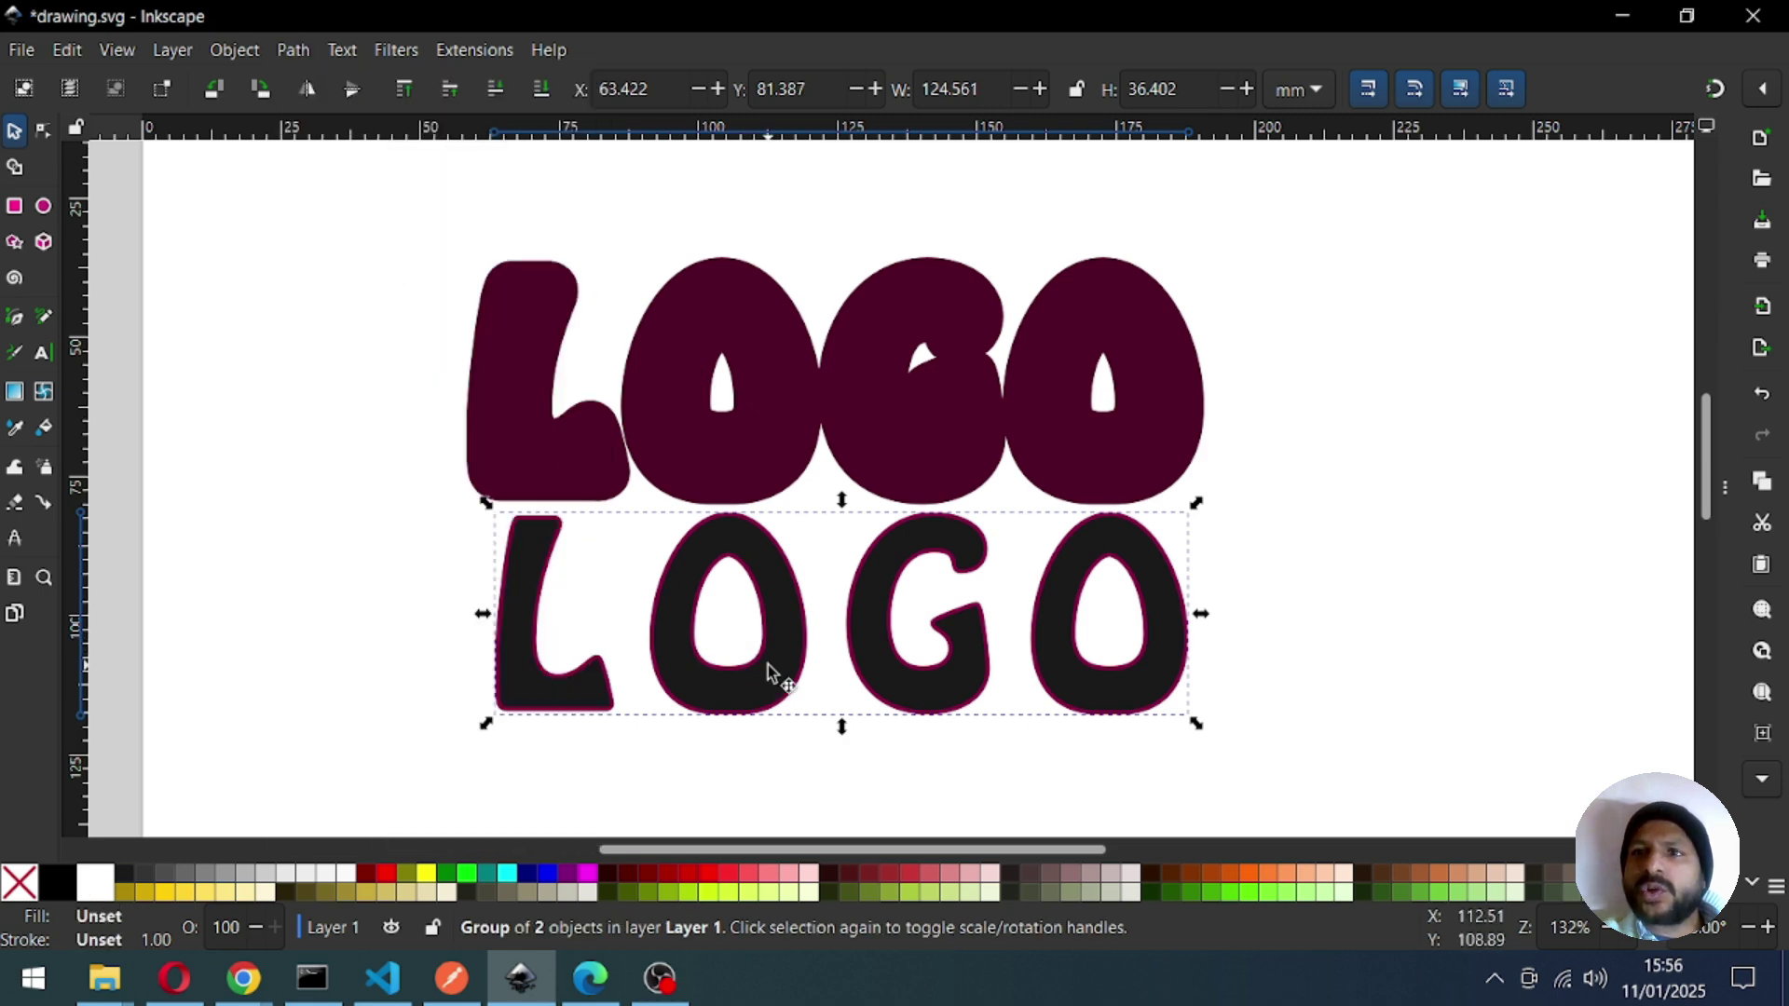
click(216, 49)
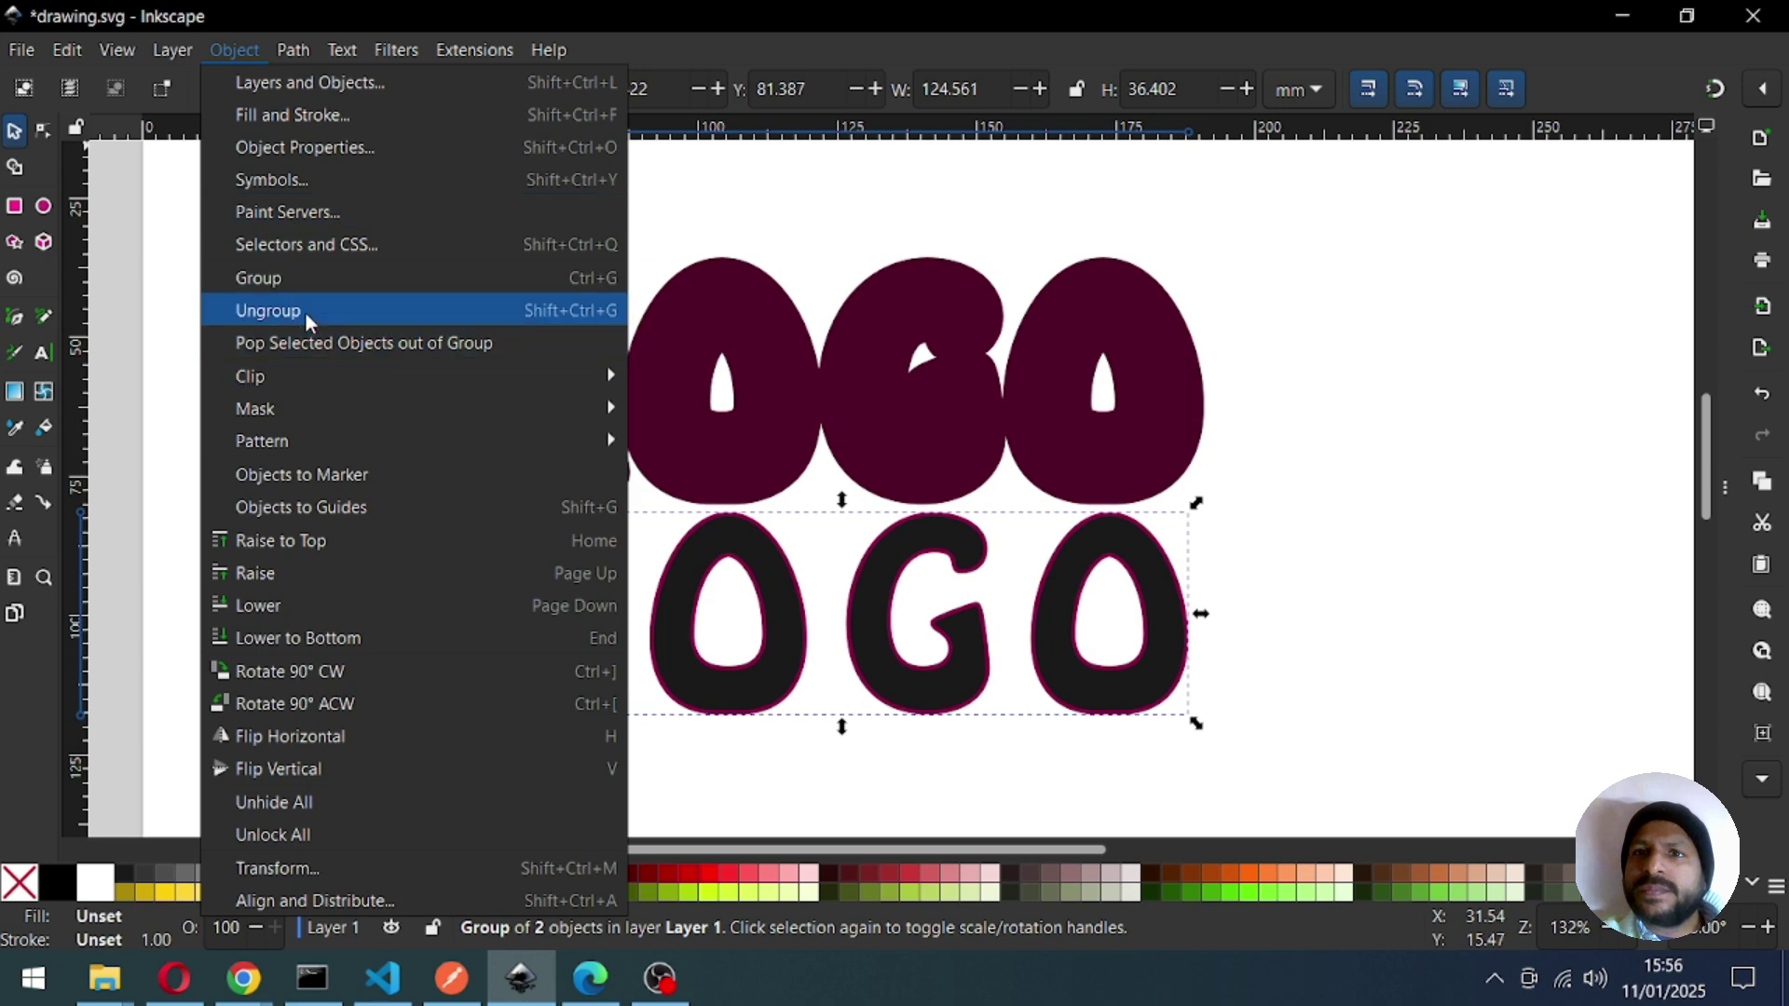
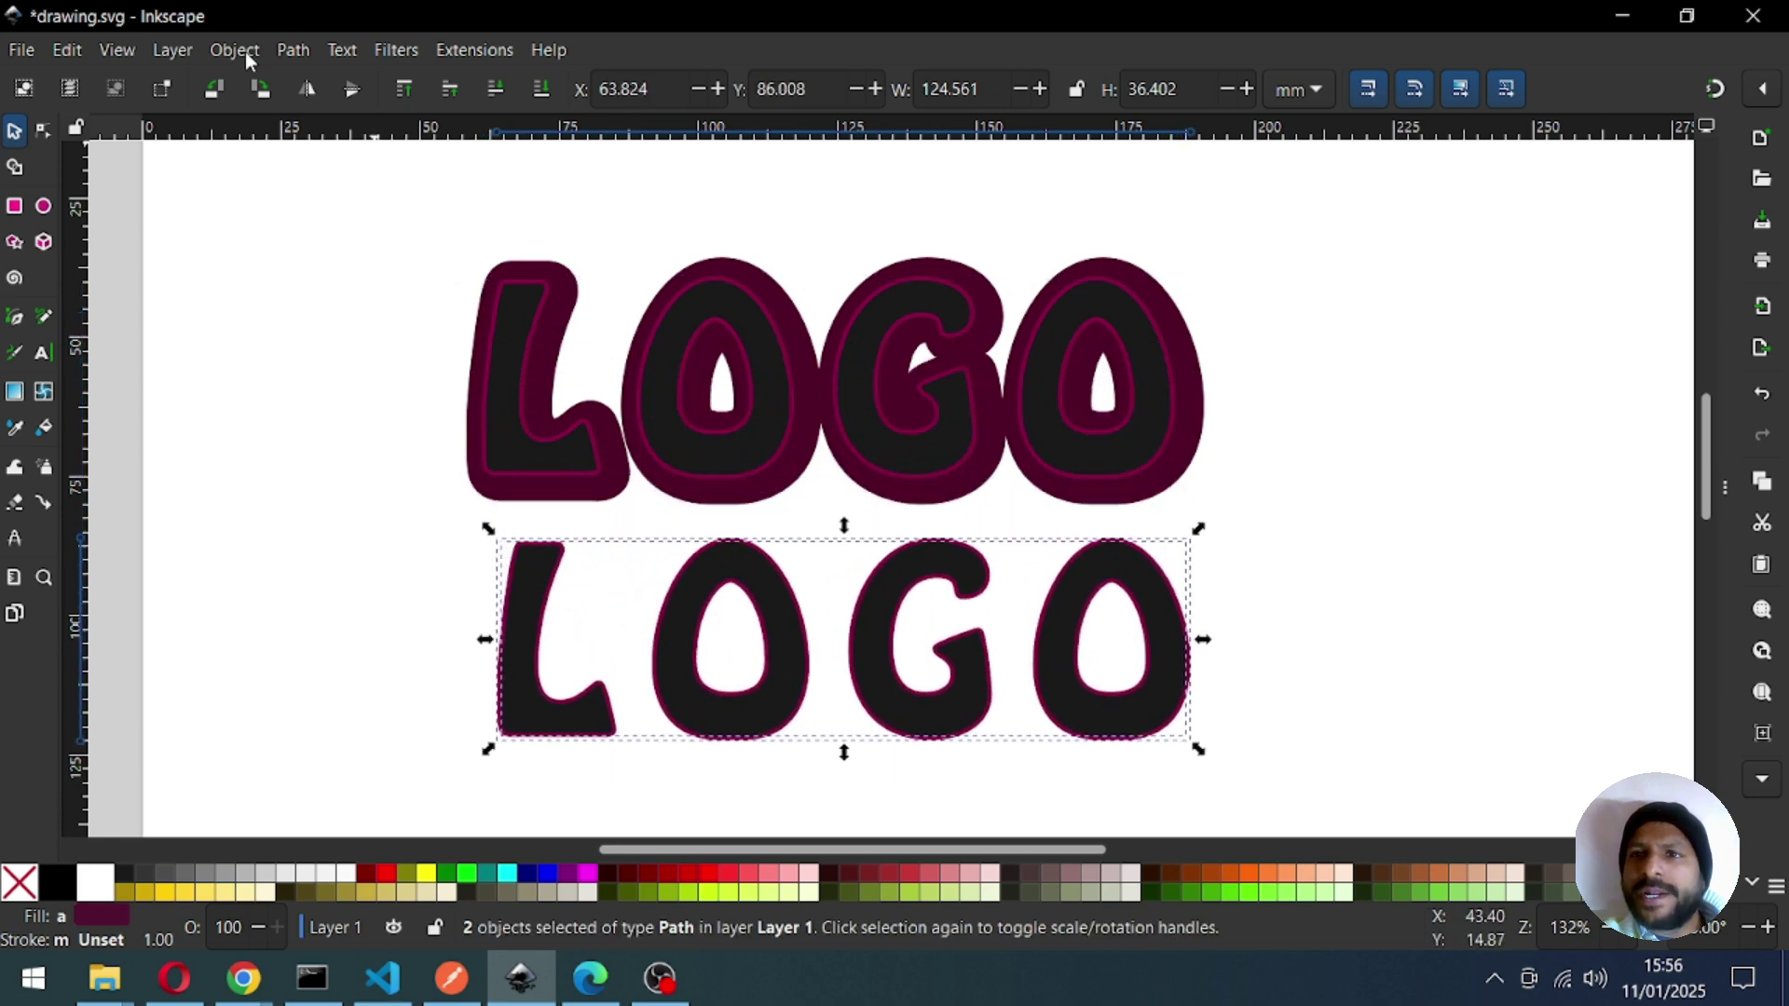
Merge the lower LOGO's fill and outline paths with Union and fill the result with black.
click(295, 52)
click(326, 185)
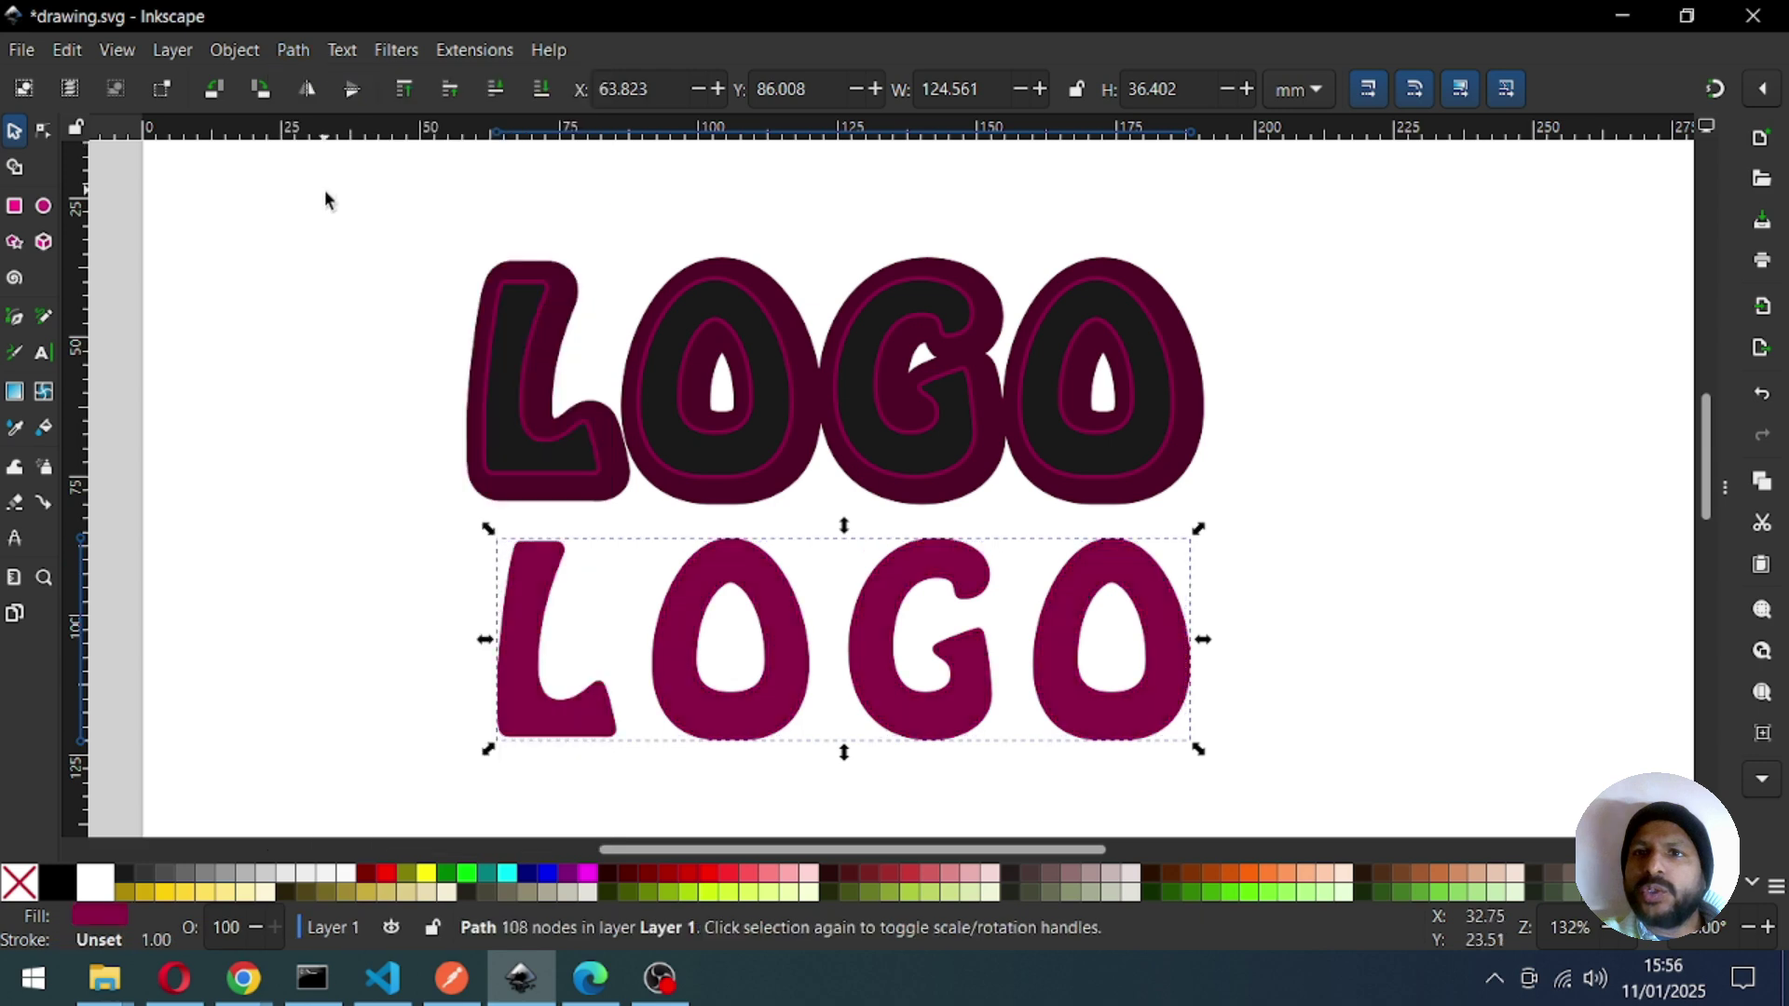
click(322, 375)
click(527, 607)
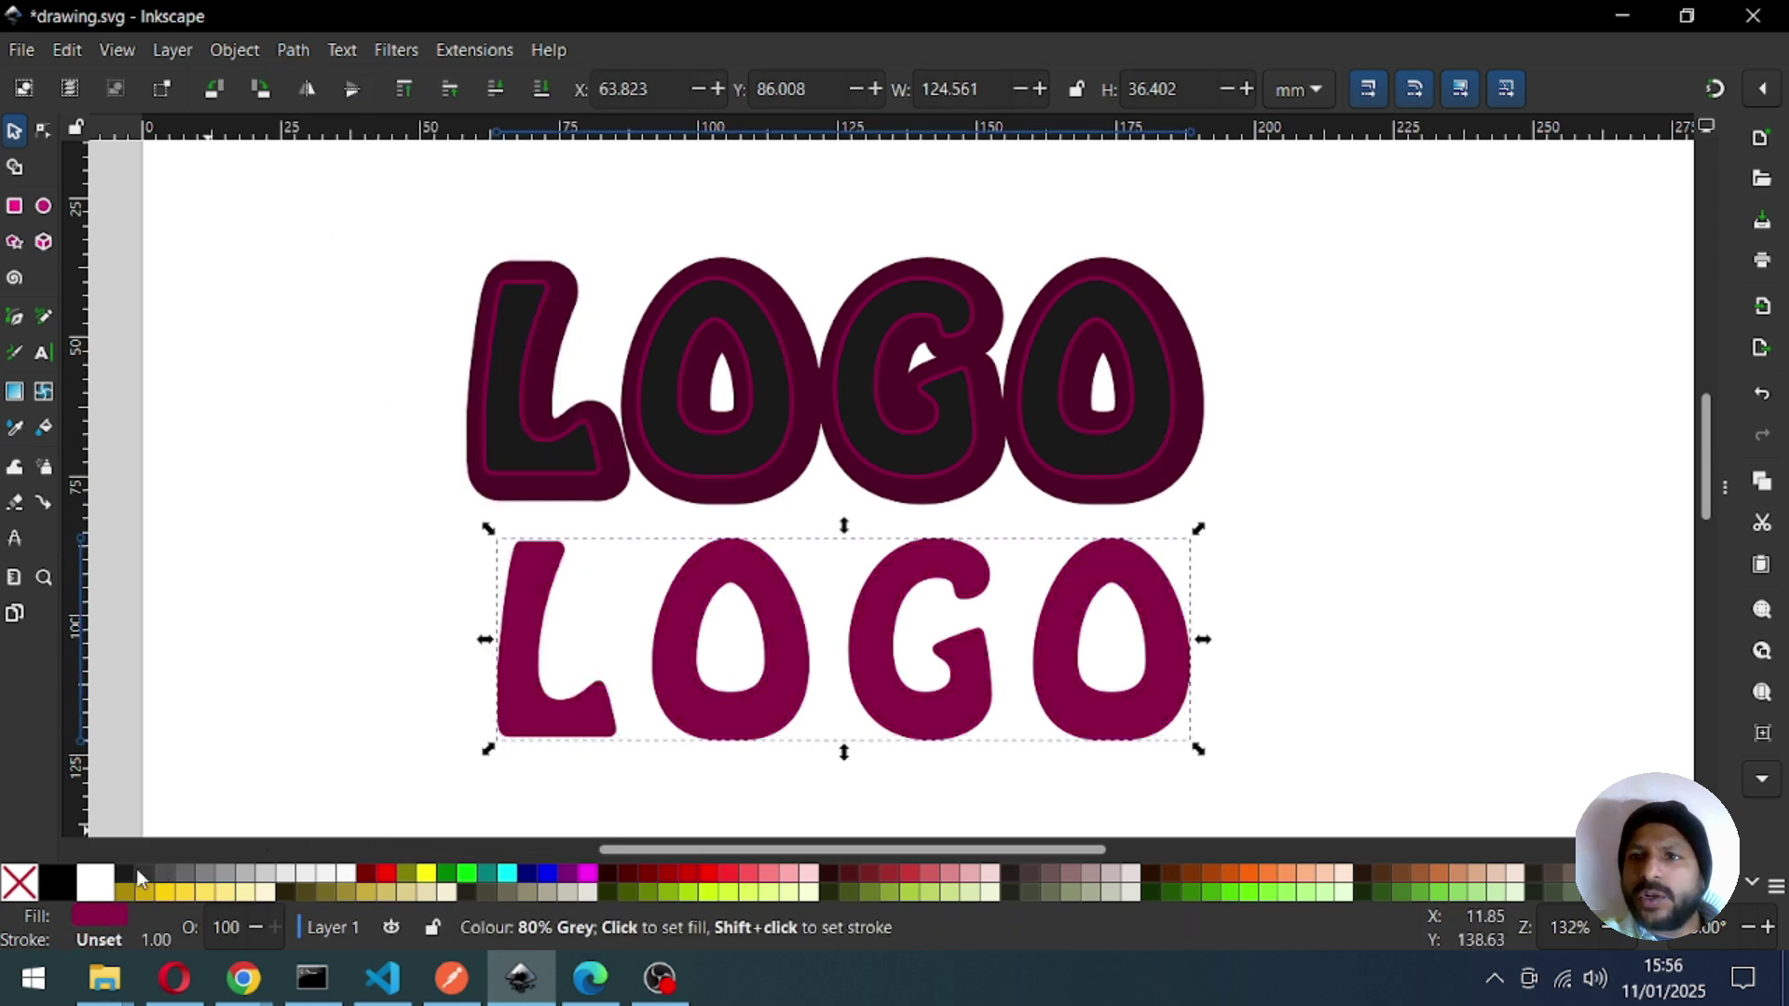
click(57, 881)
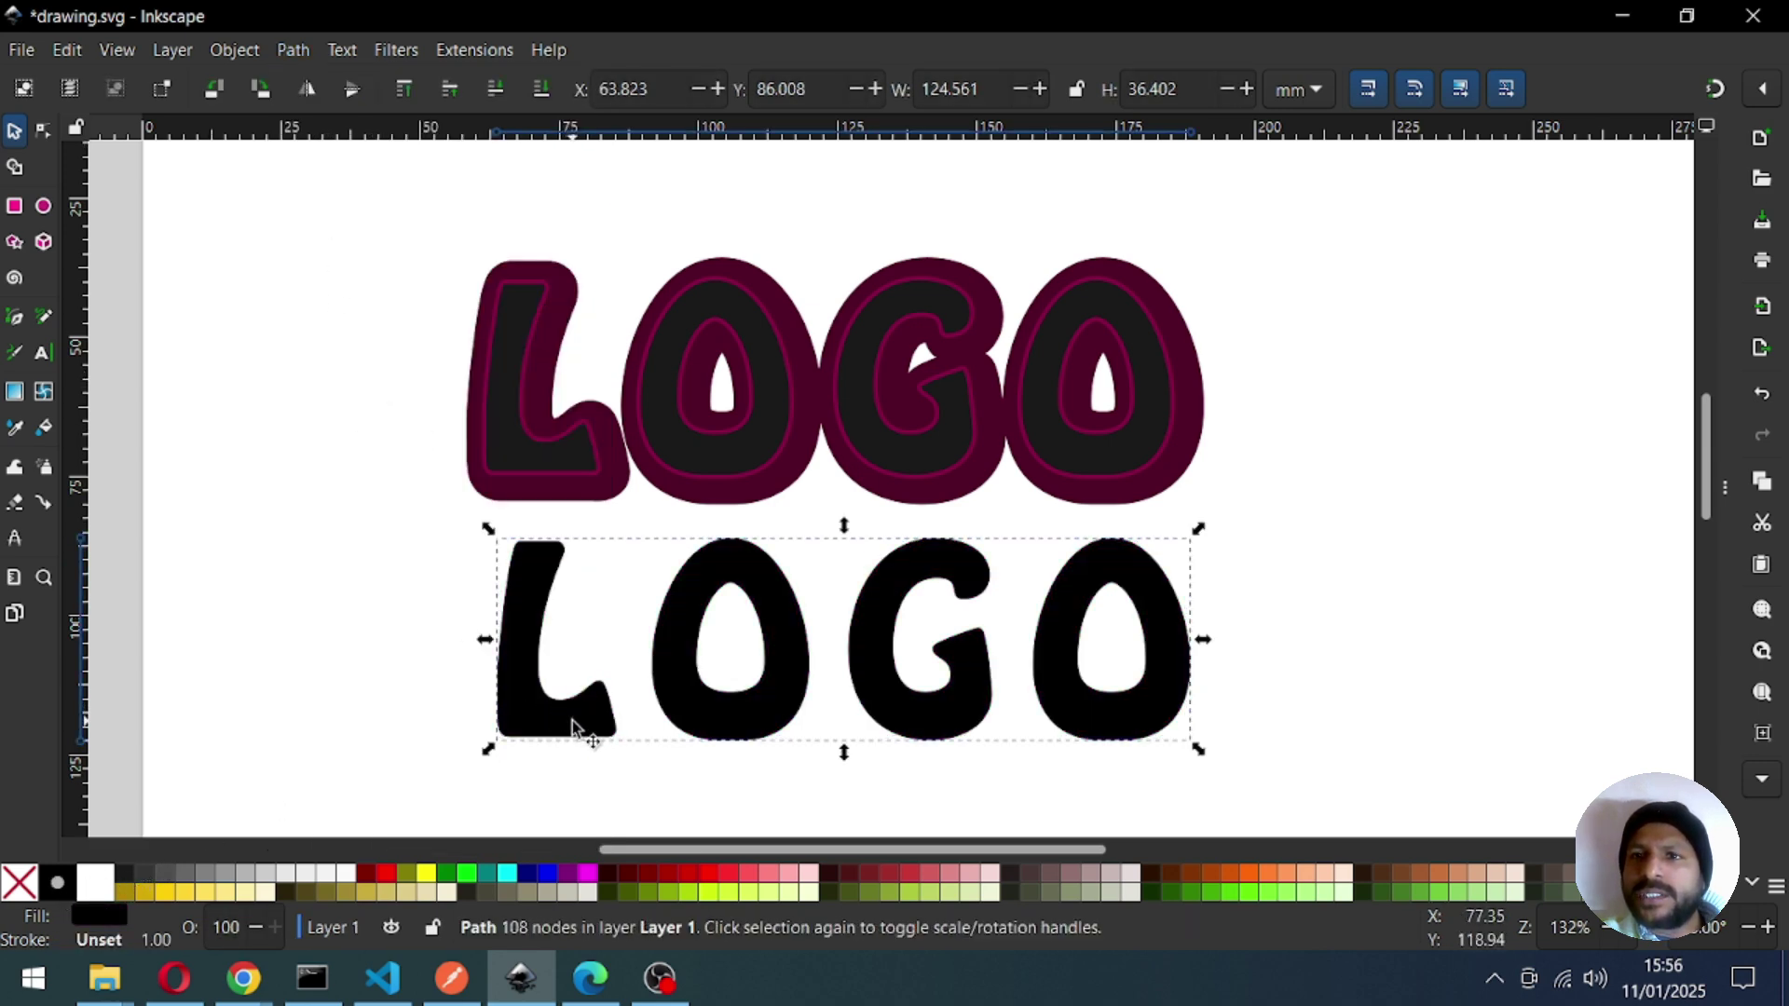
Save the drawing with the layered LOGO and the black version below it.
click(389, 561)
key(z)
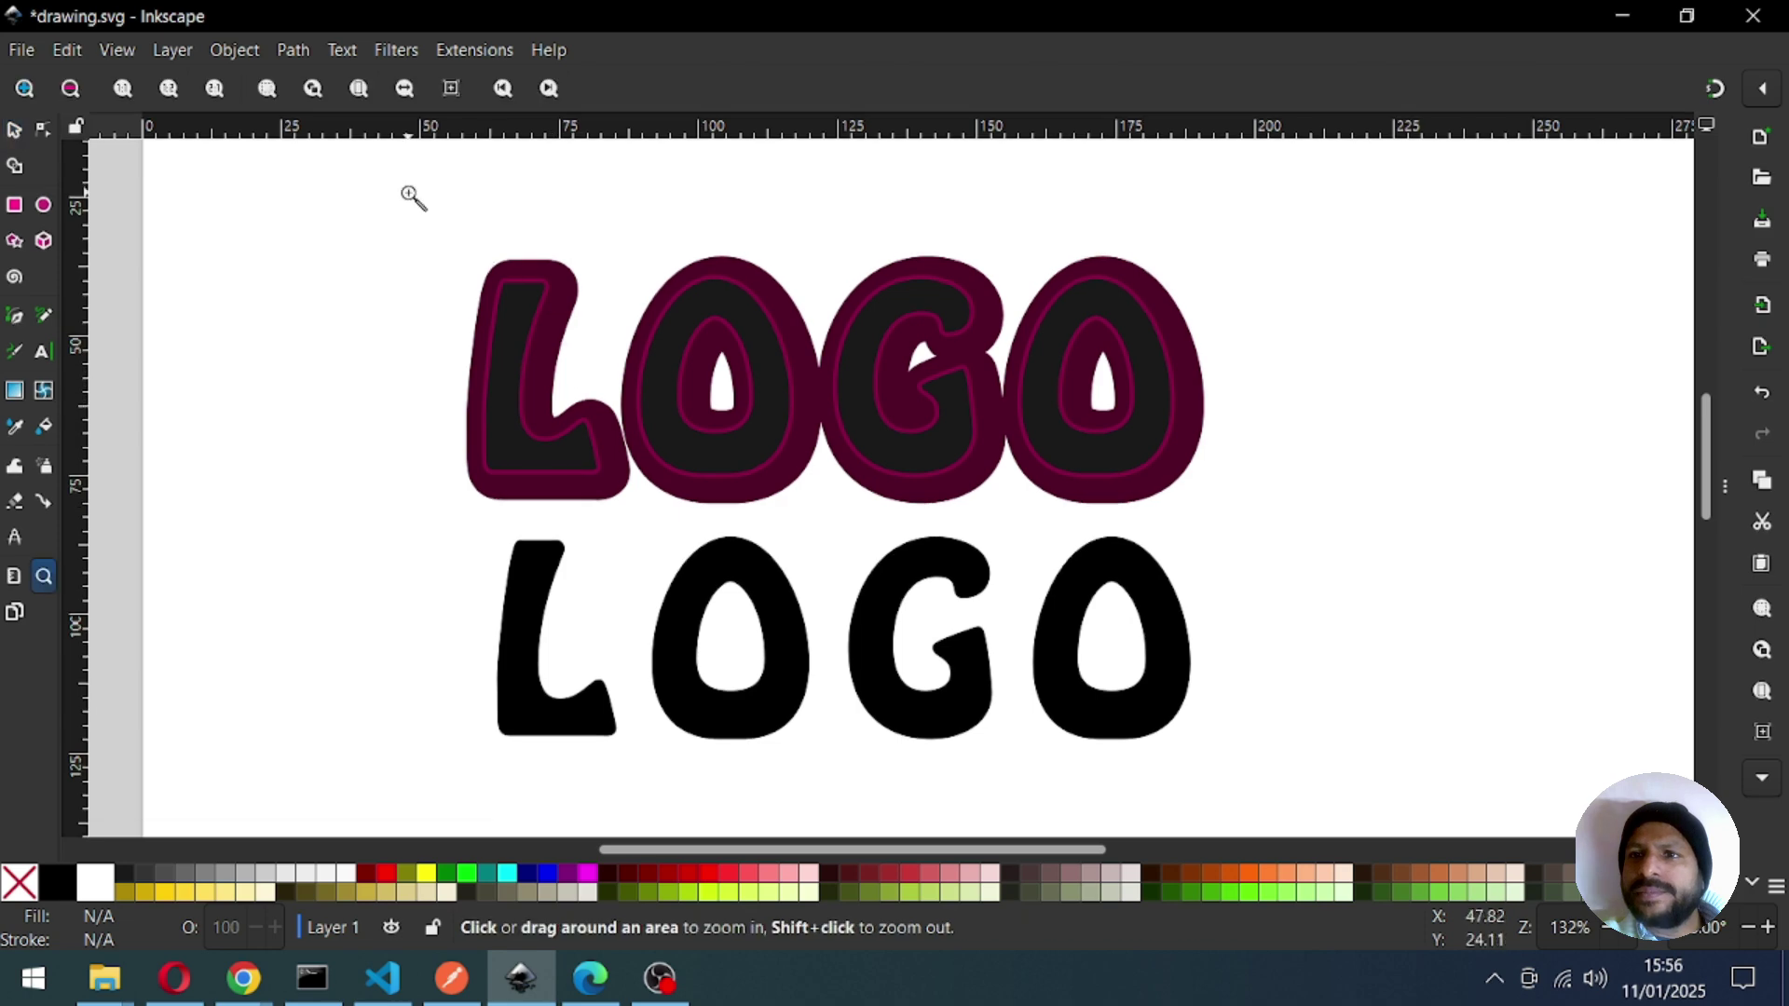
drag(413, 197, 1282, 659)
key(ctrl+s)
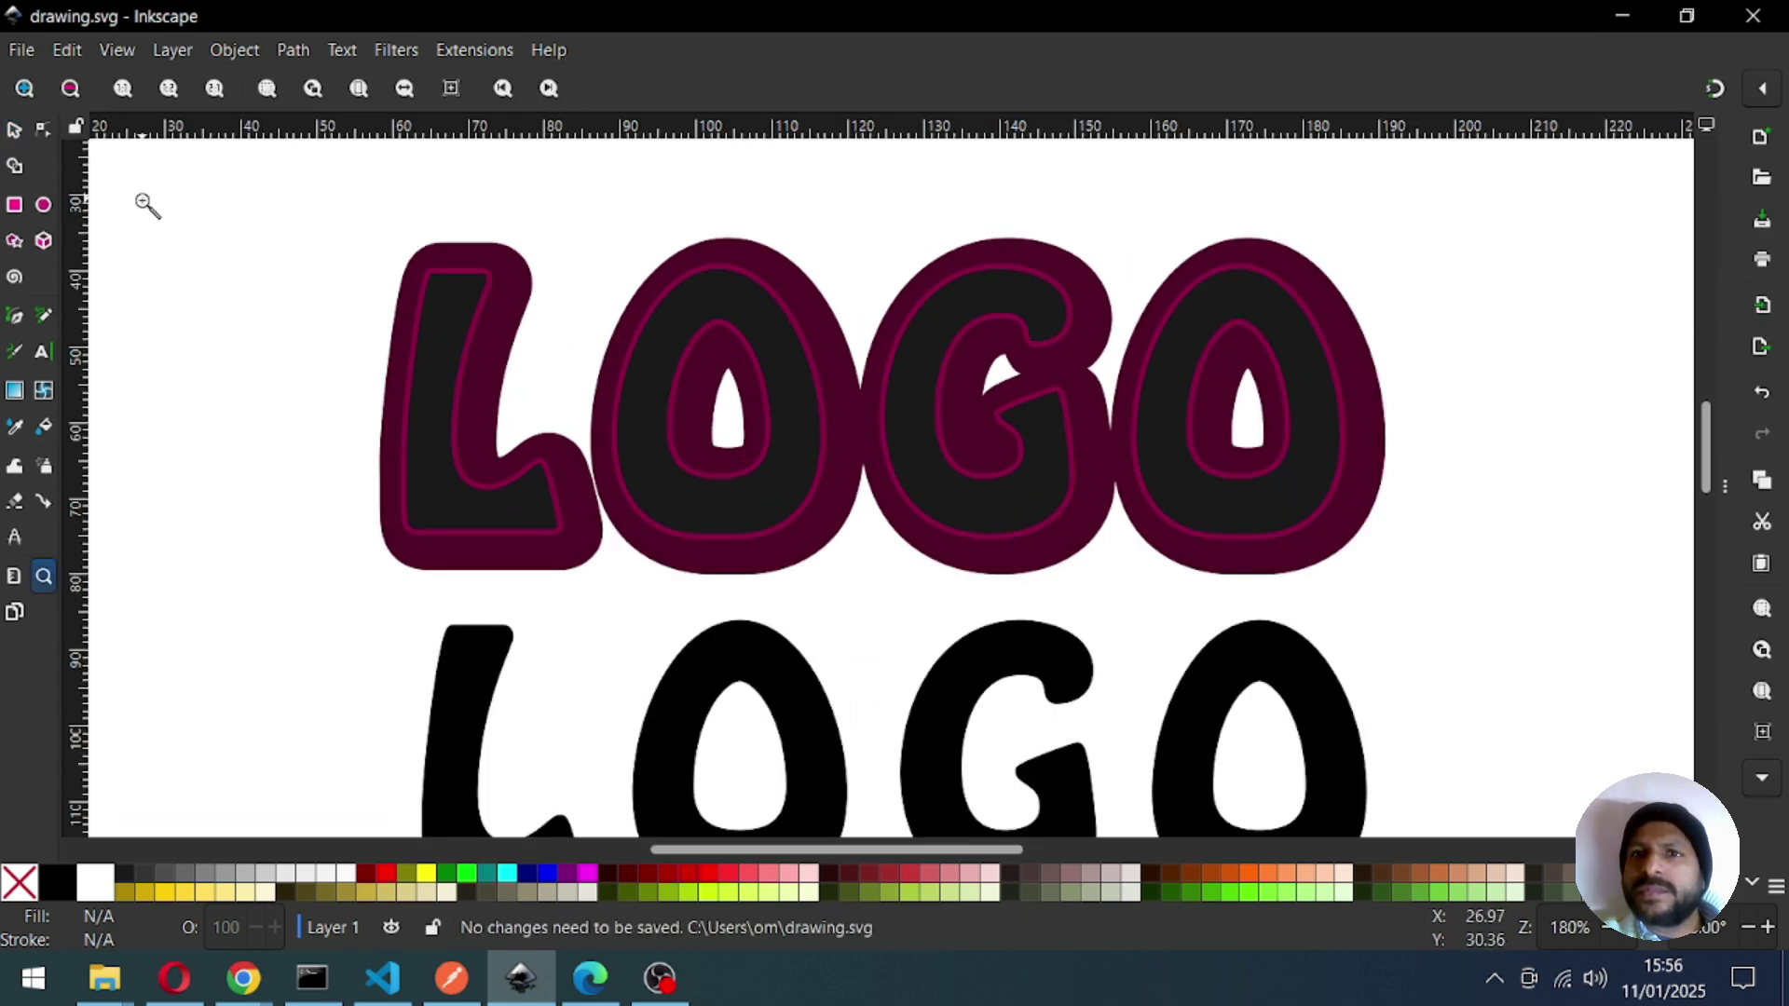
Duplicate the lower black LOGO, offset the copy about 3 mm left and 2.5 mm up, and fill it white.
click(13, 133)
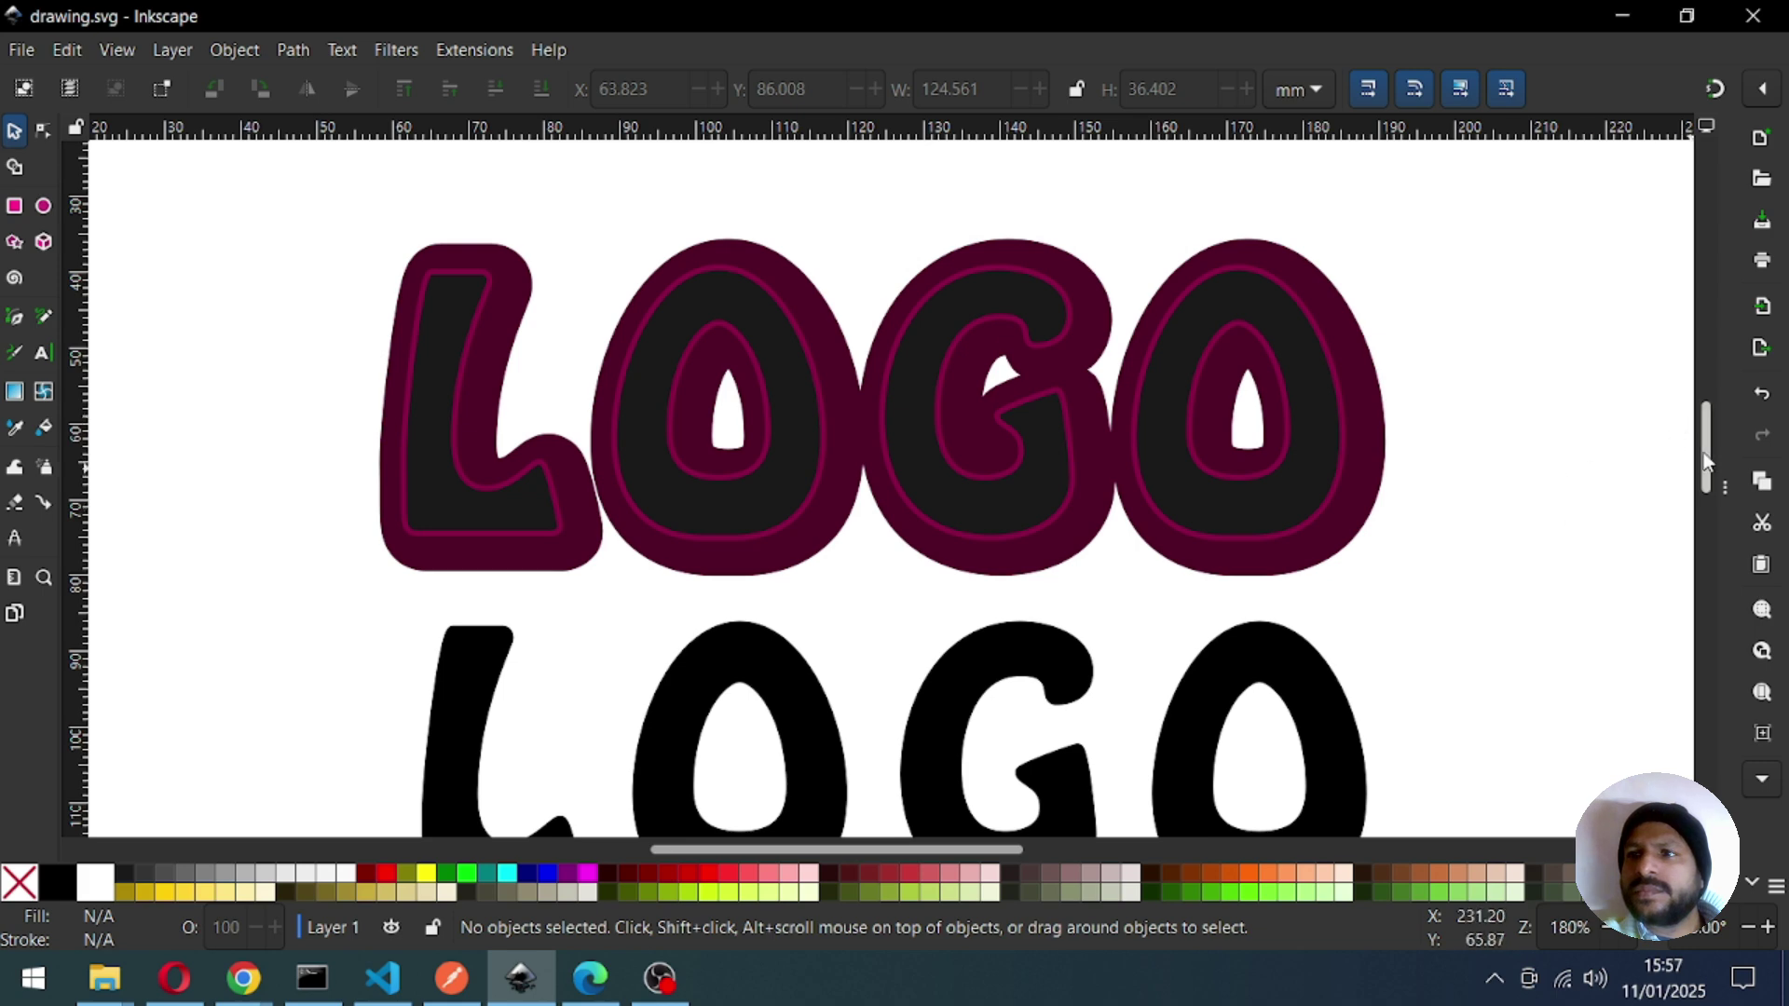
drag(1708, 449, 1709, 460)
key(minus)
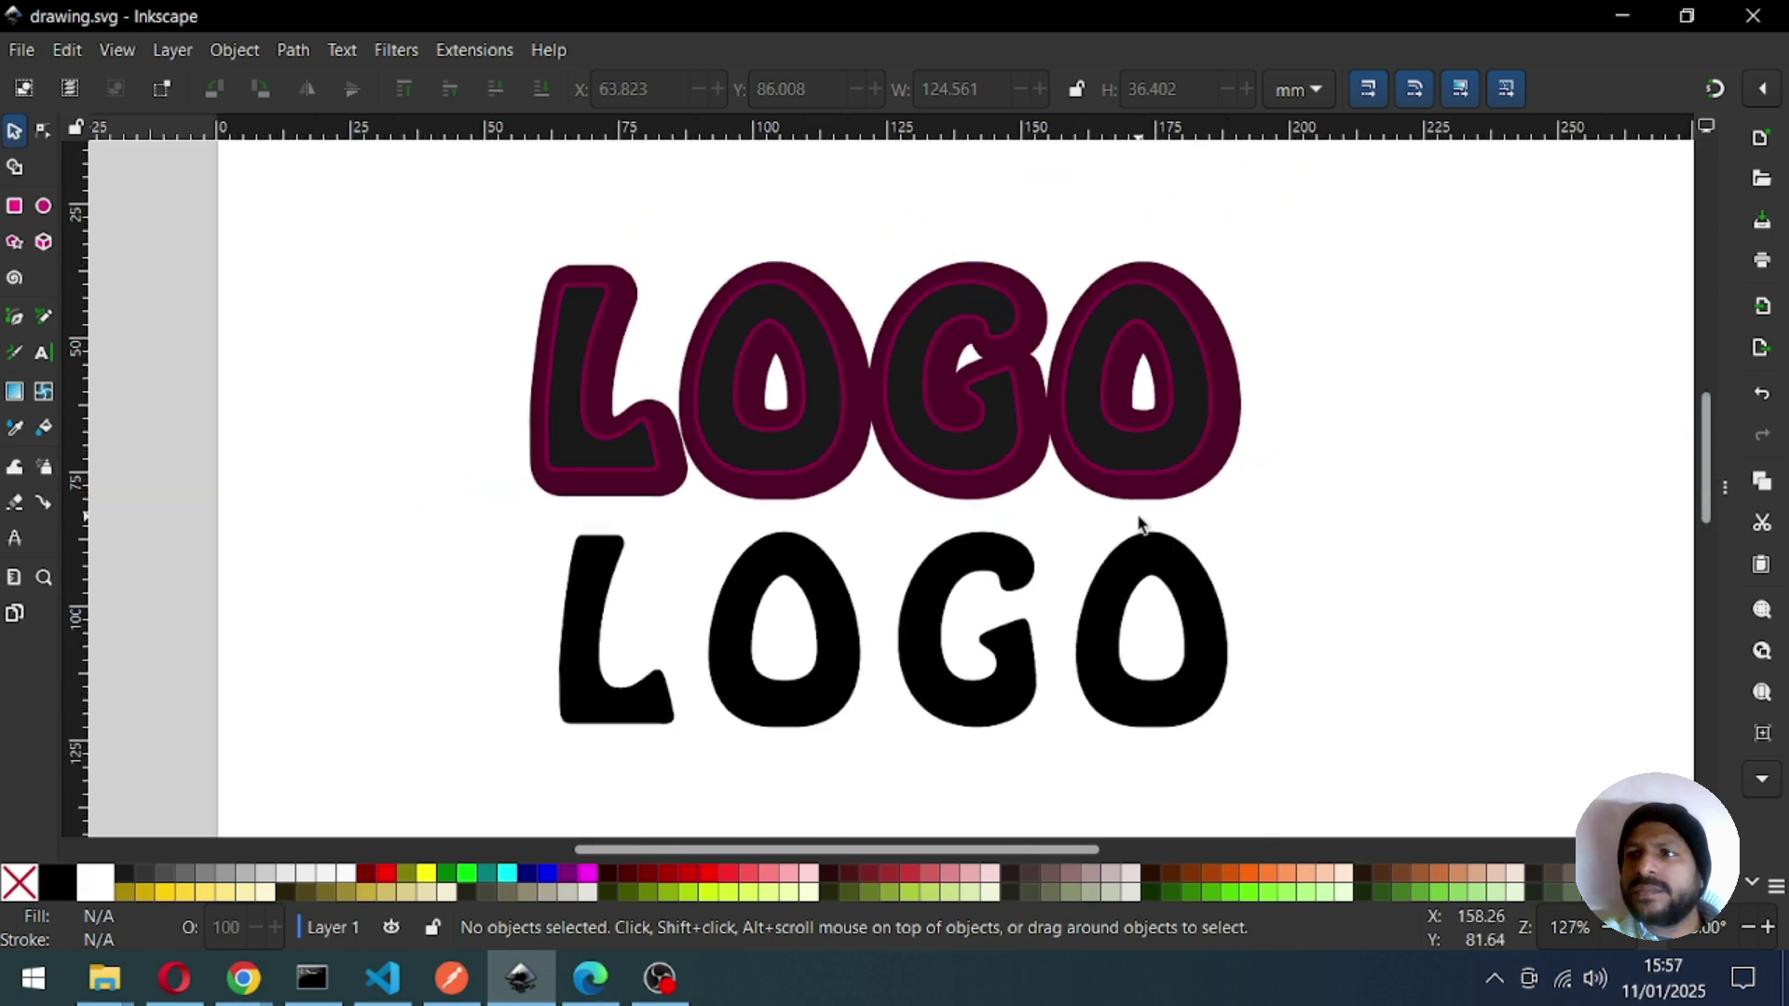
click(945, 688)
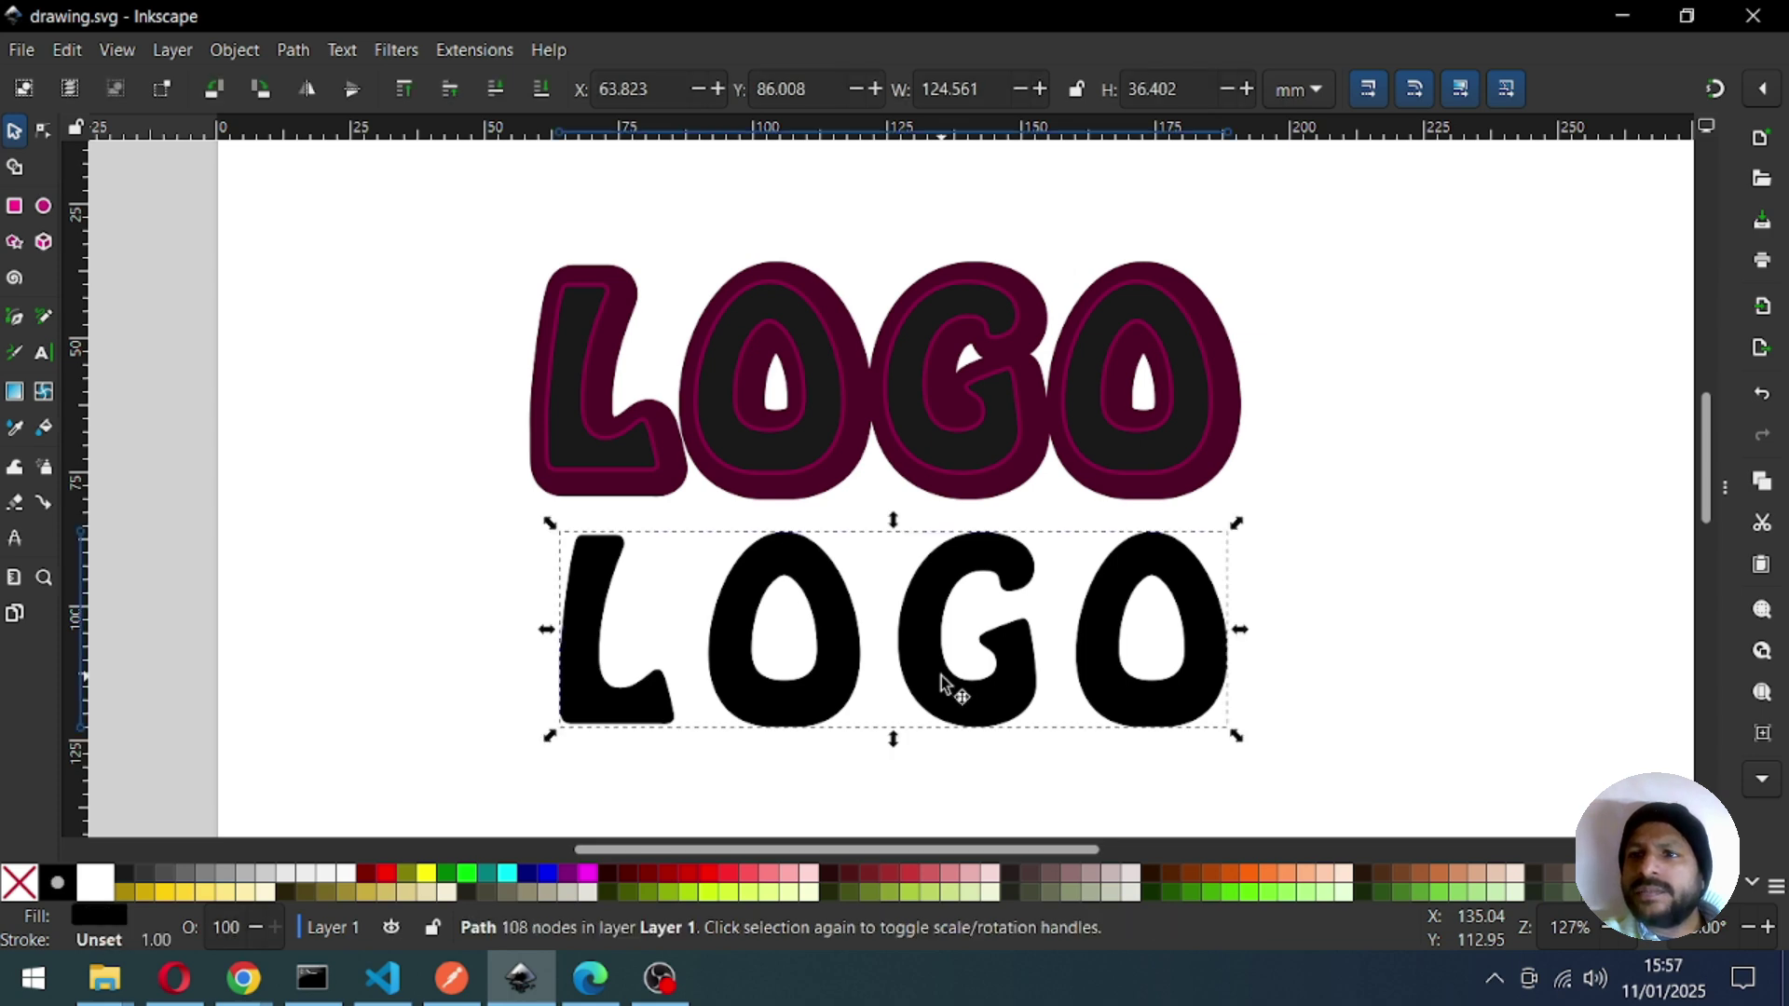
right_click(945, 678)
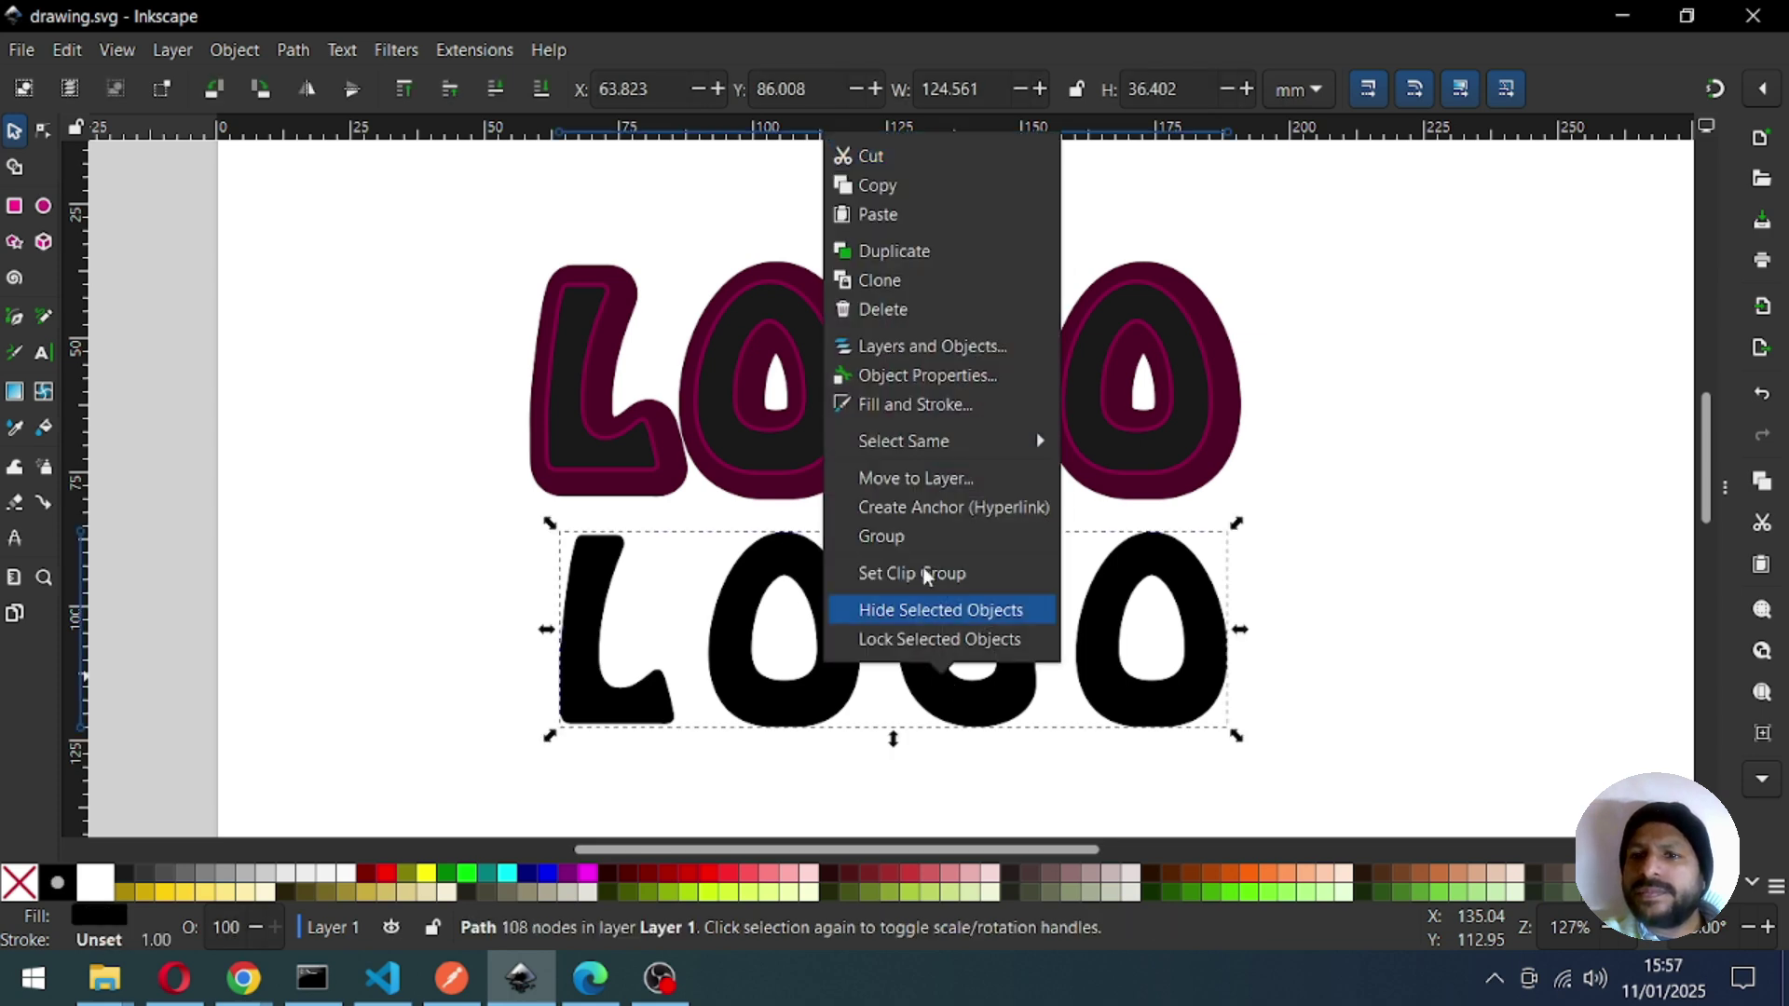
click(904, 245)
drag(799, 694, 781, 670)
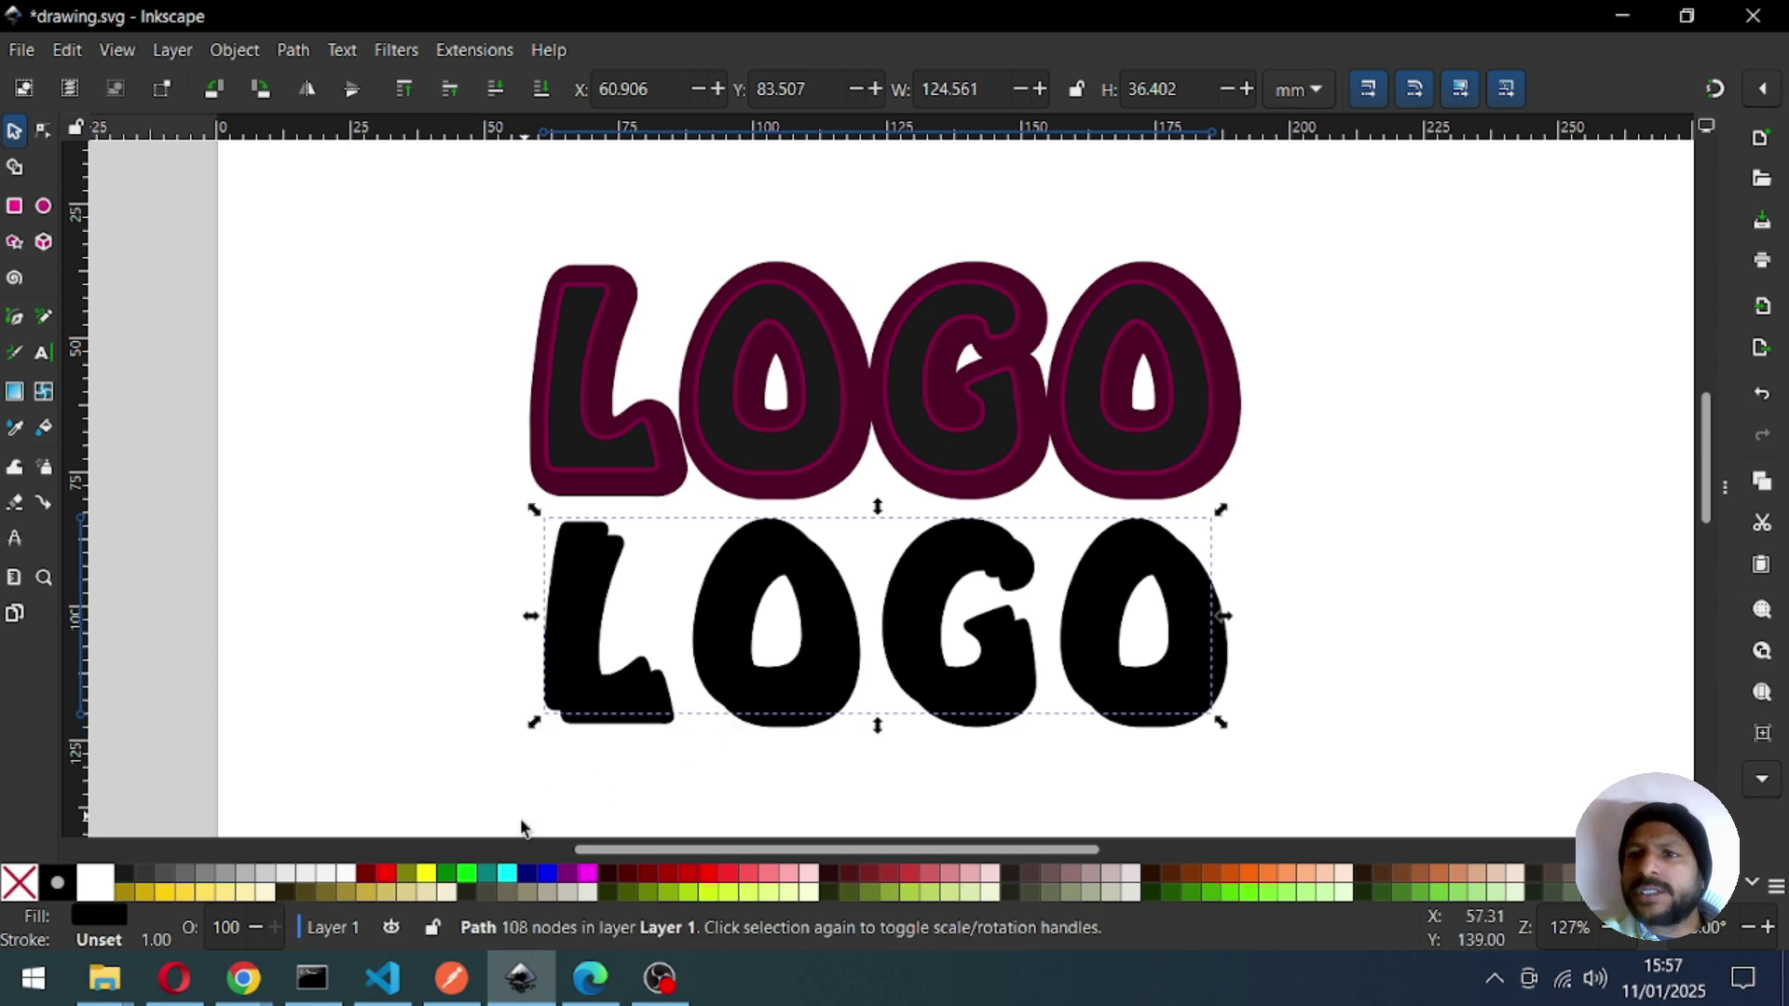
click(96, 884)
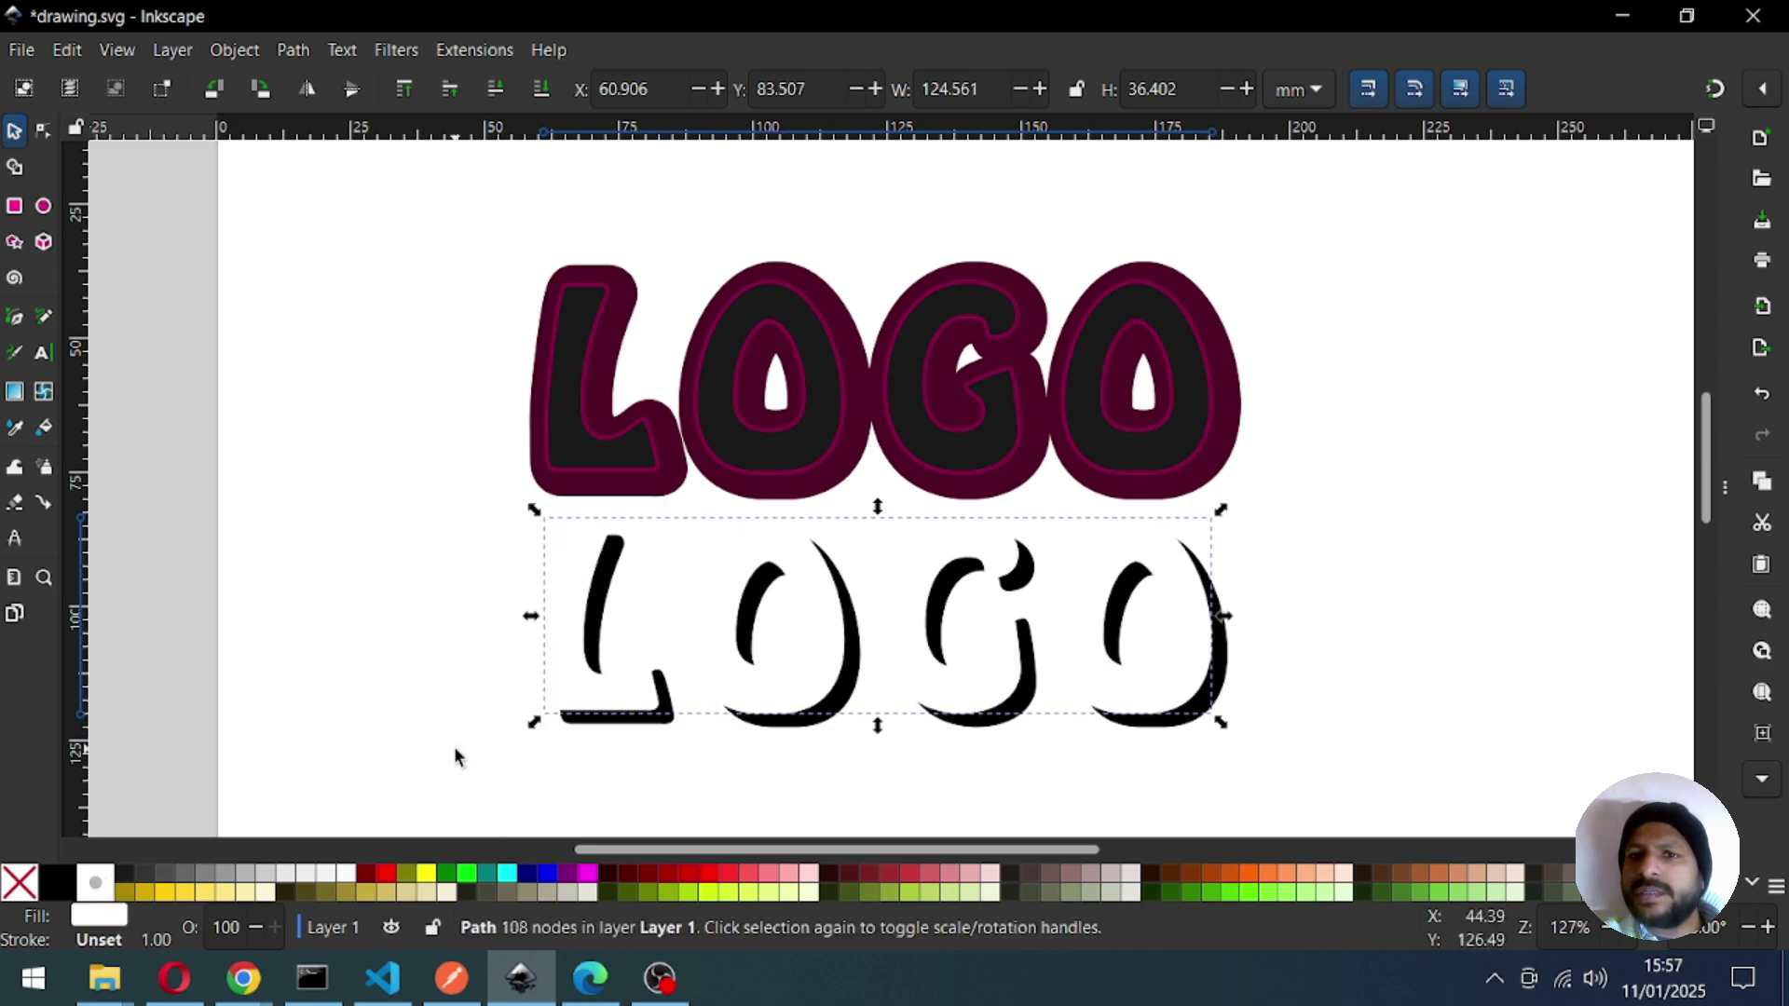
Fill the black LOGO behind the white copy with 30% Grey and deselect it.
click(610, 729)
click(616, 725)
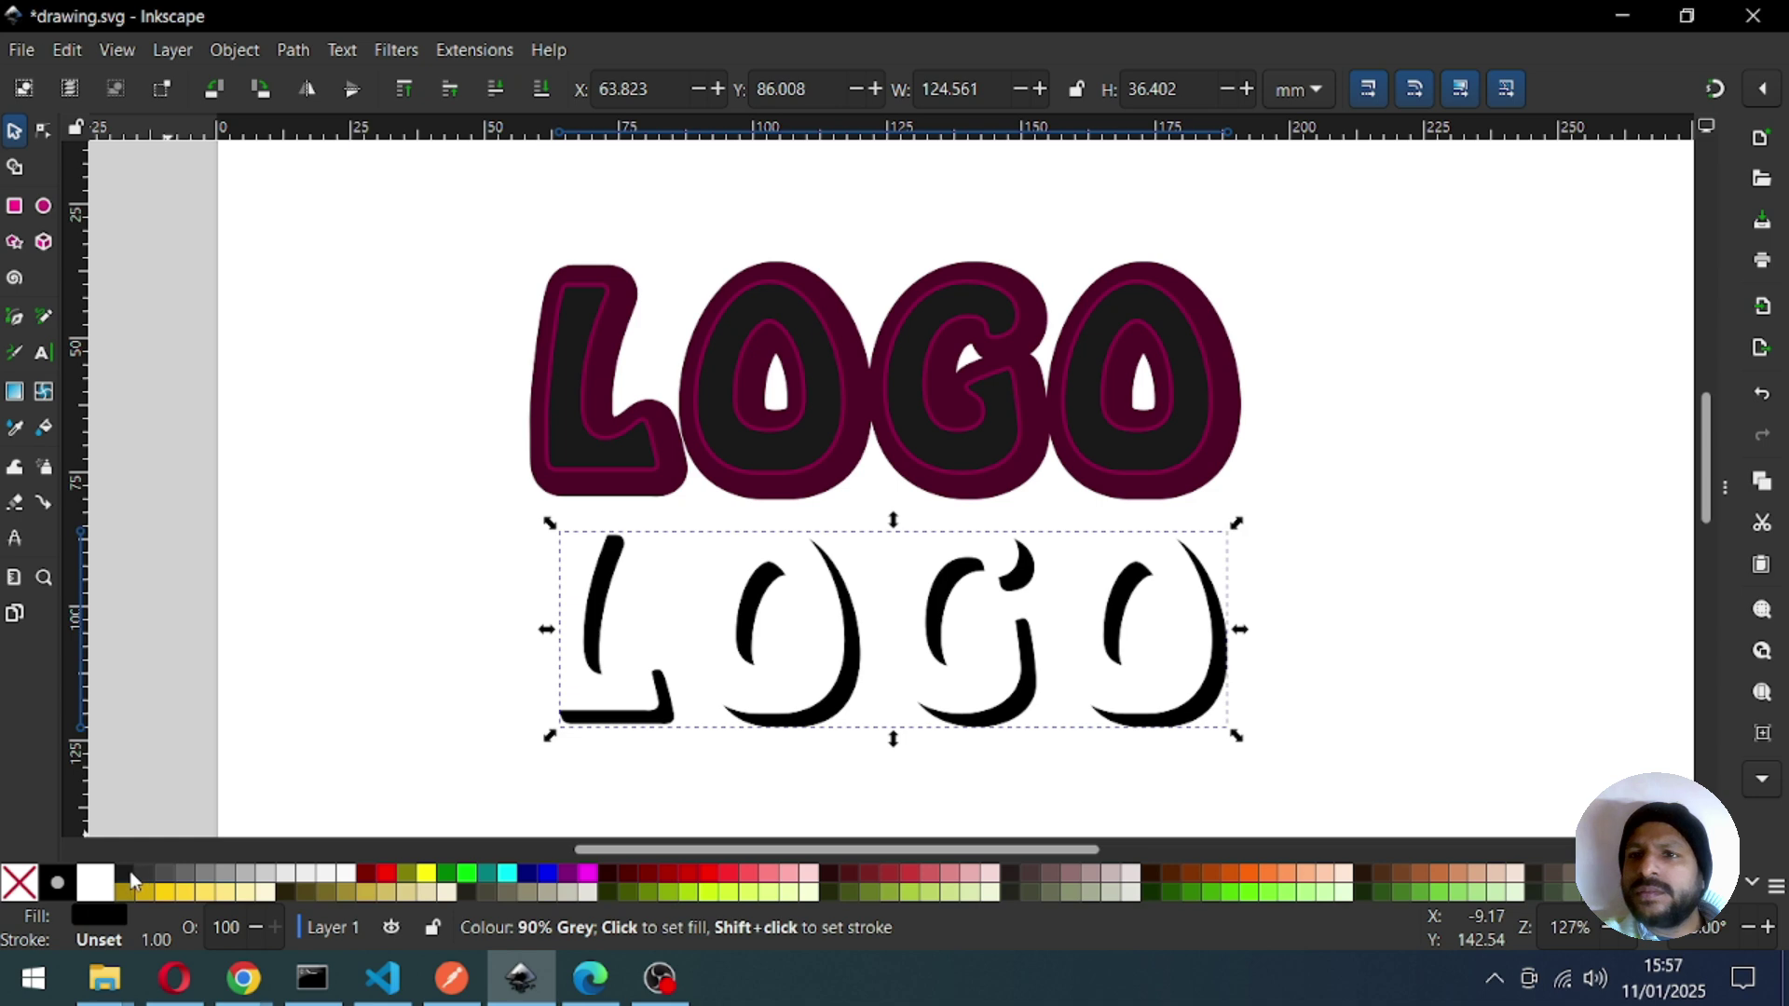
click(244, 877)
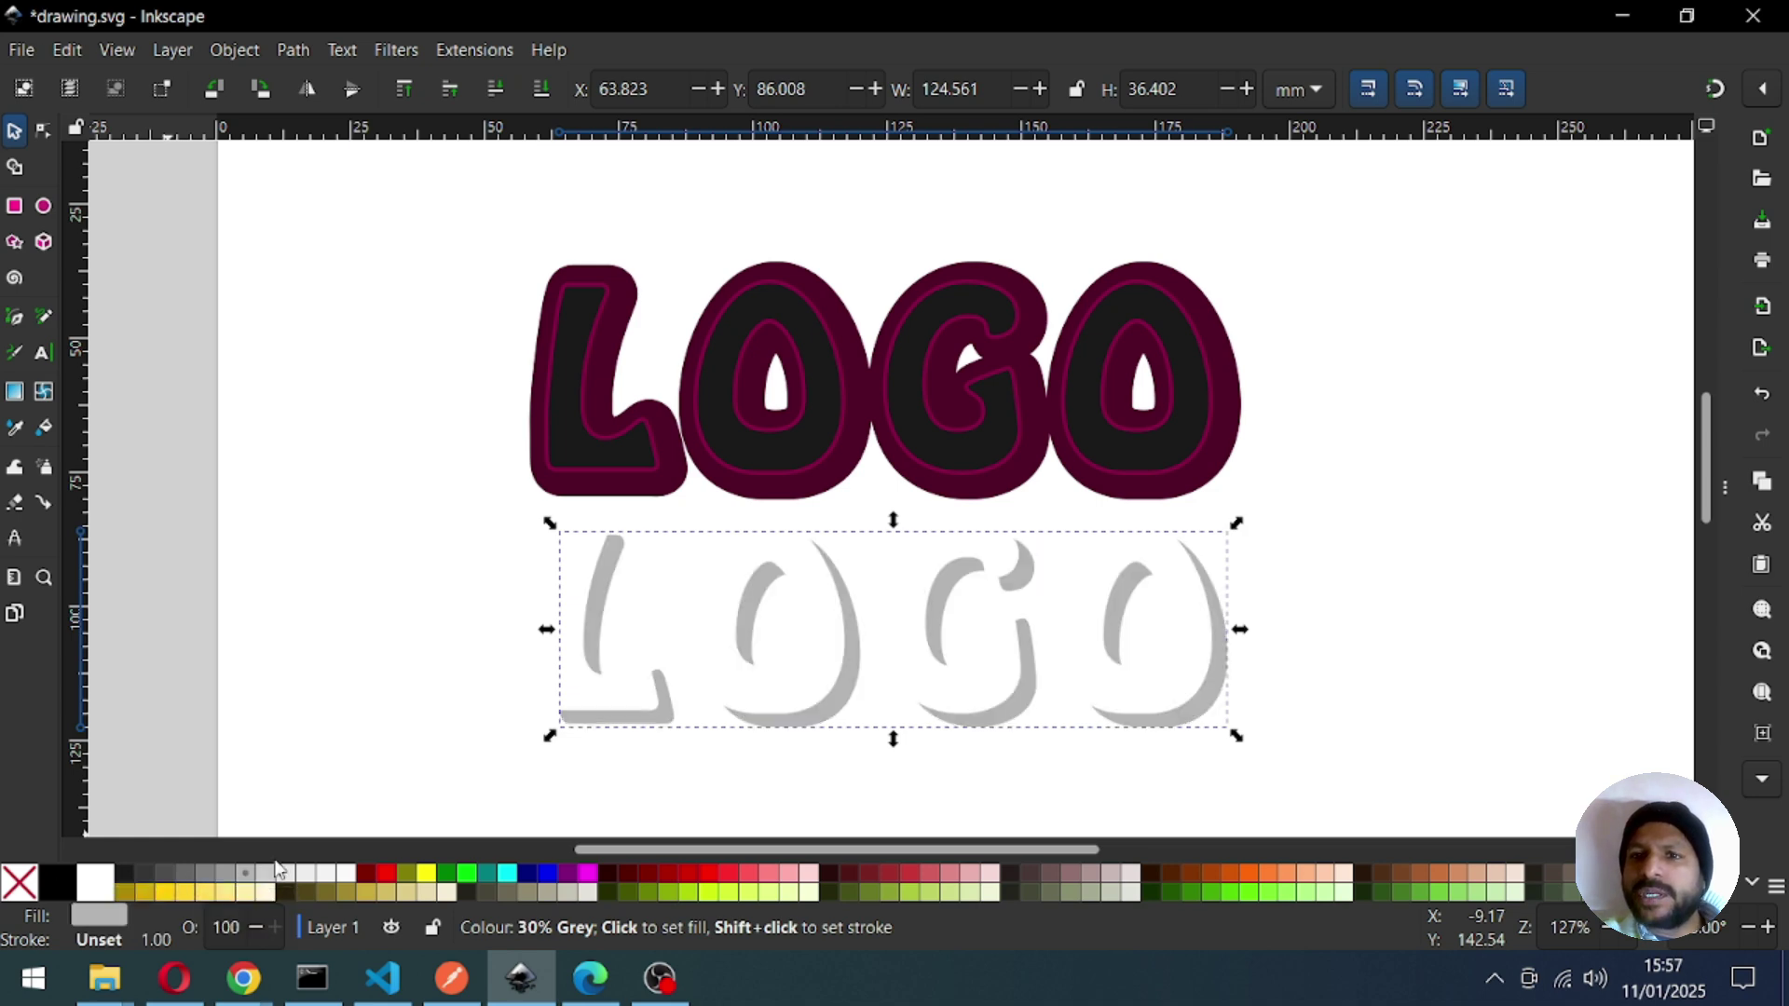
click(1351, 619)
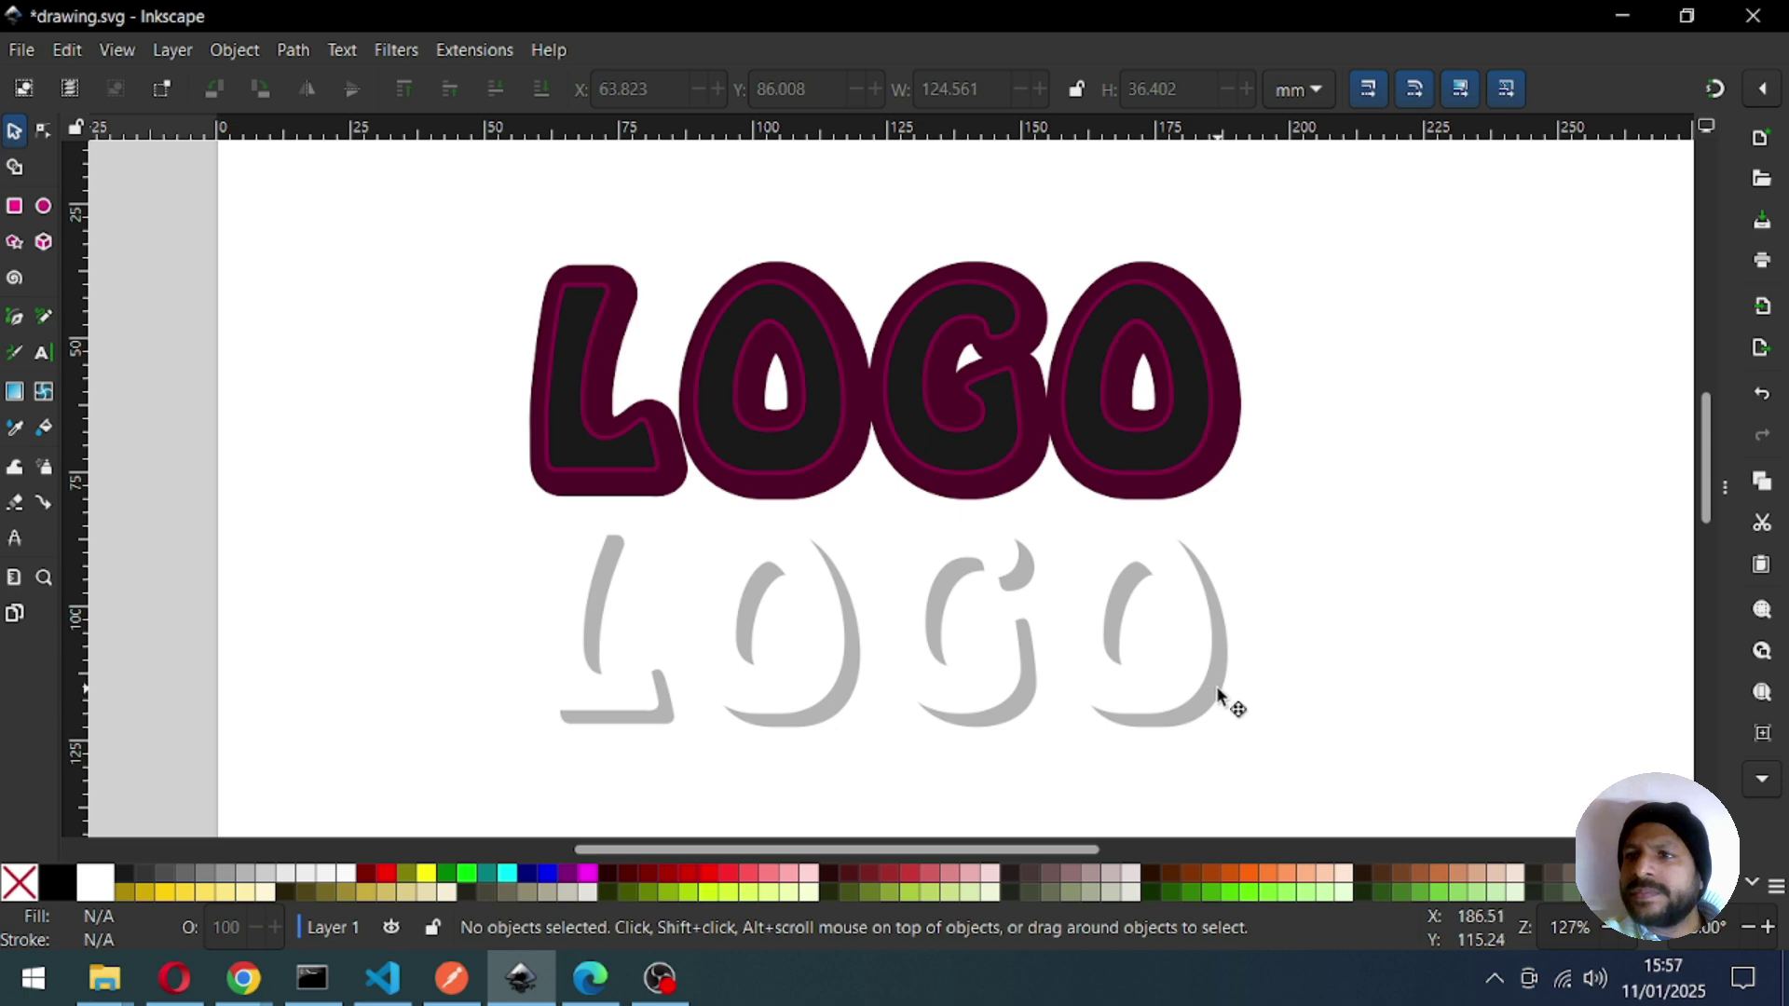
Duplicate the grey LOGO, place the copy about 136 mm to its right, and save the drawing.
click(1218, 694)
right_click(1217, 694)
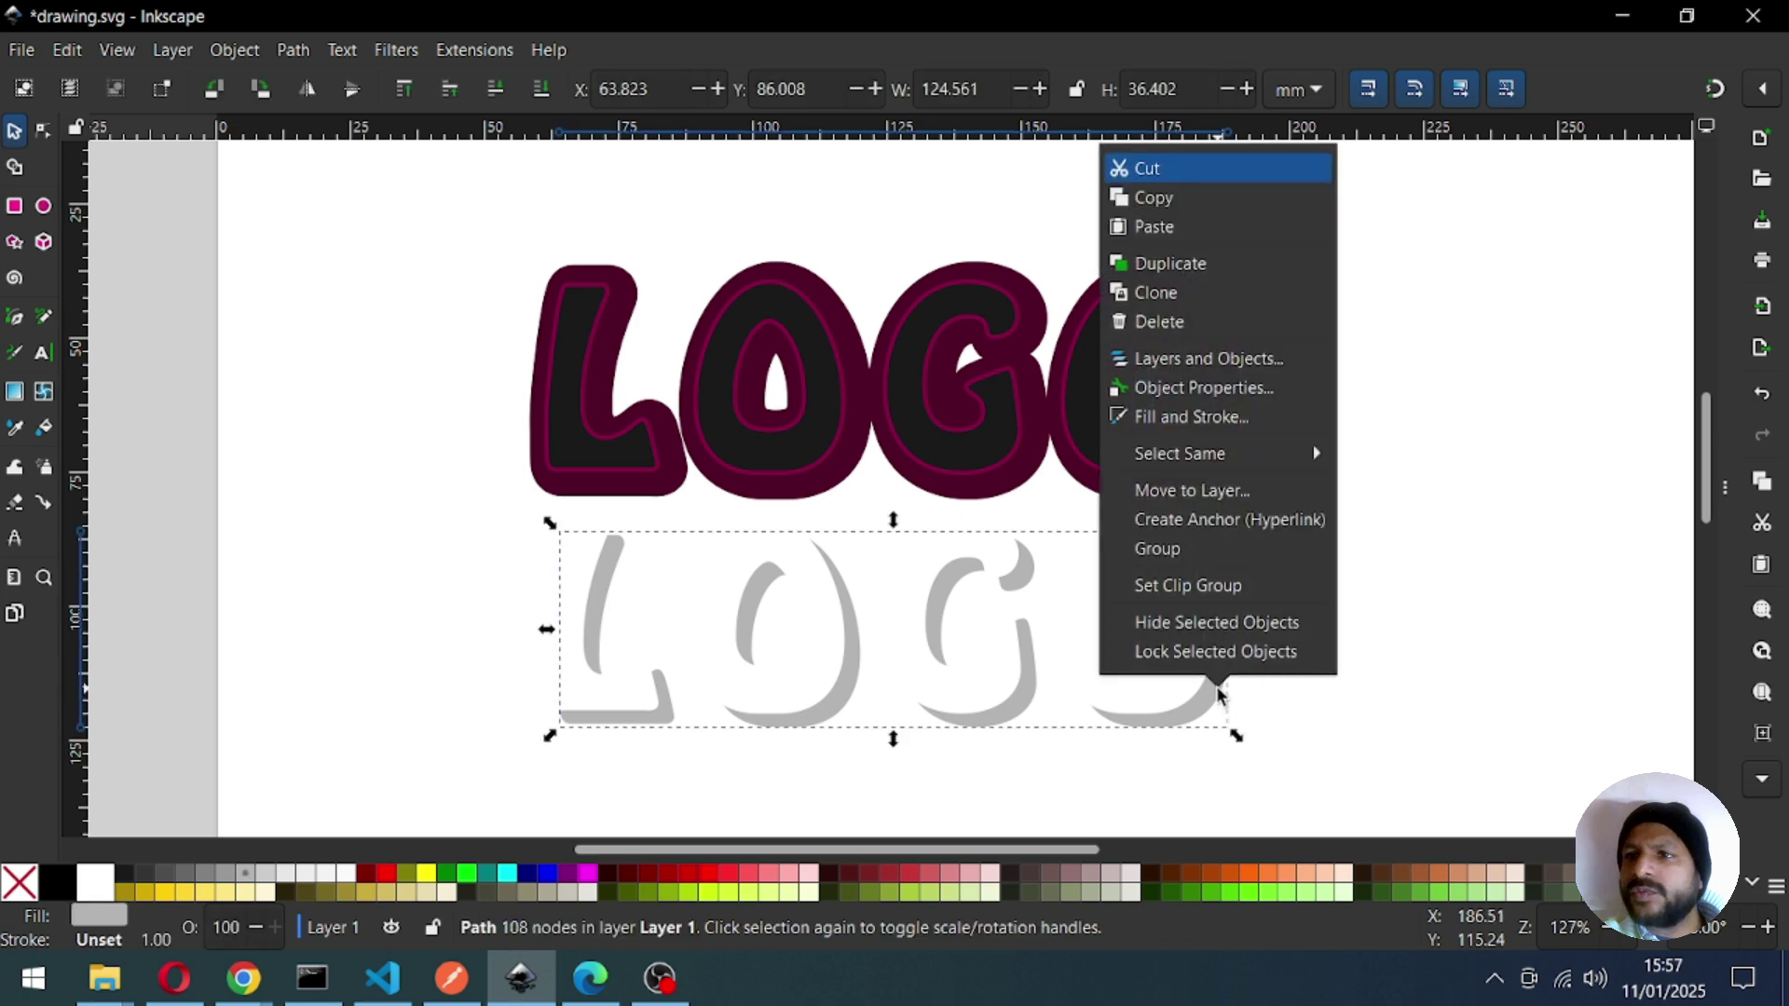
click(1170, 264)
drag(587, 587, 1325, 579)
click(1361, 508)
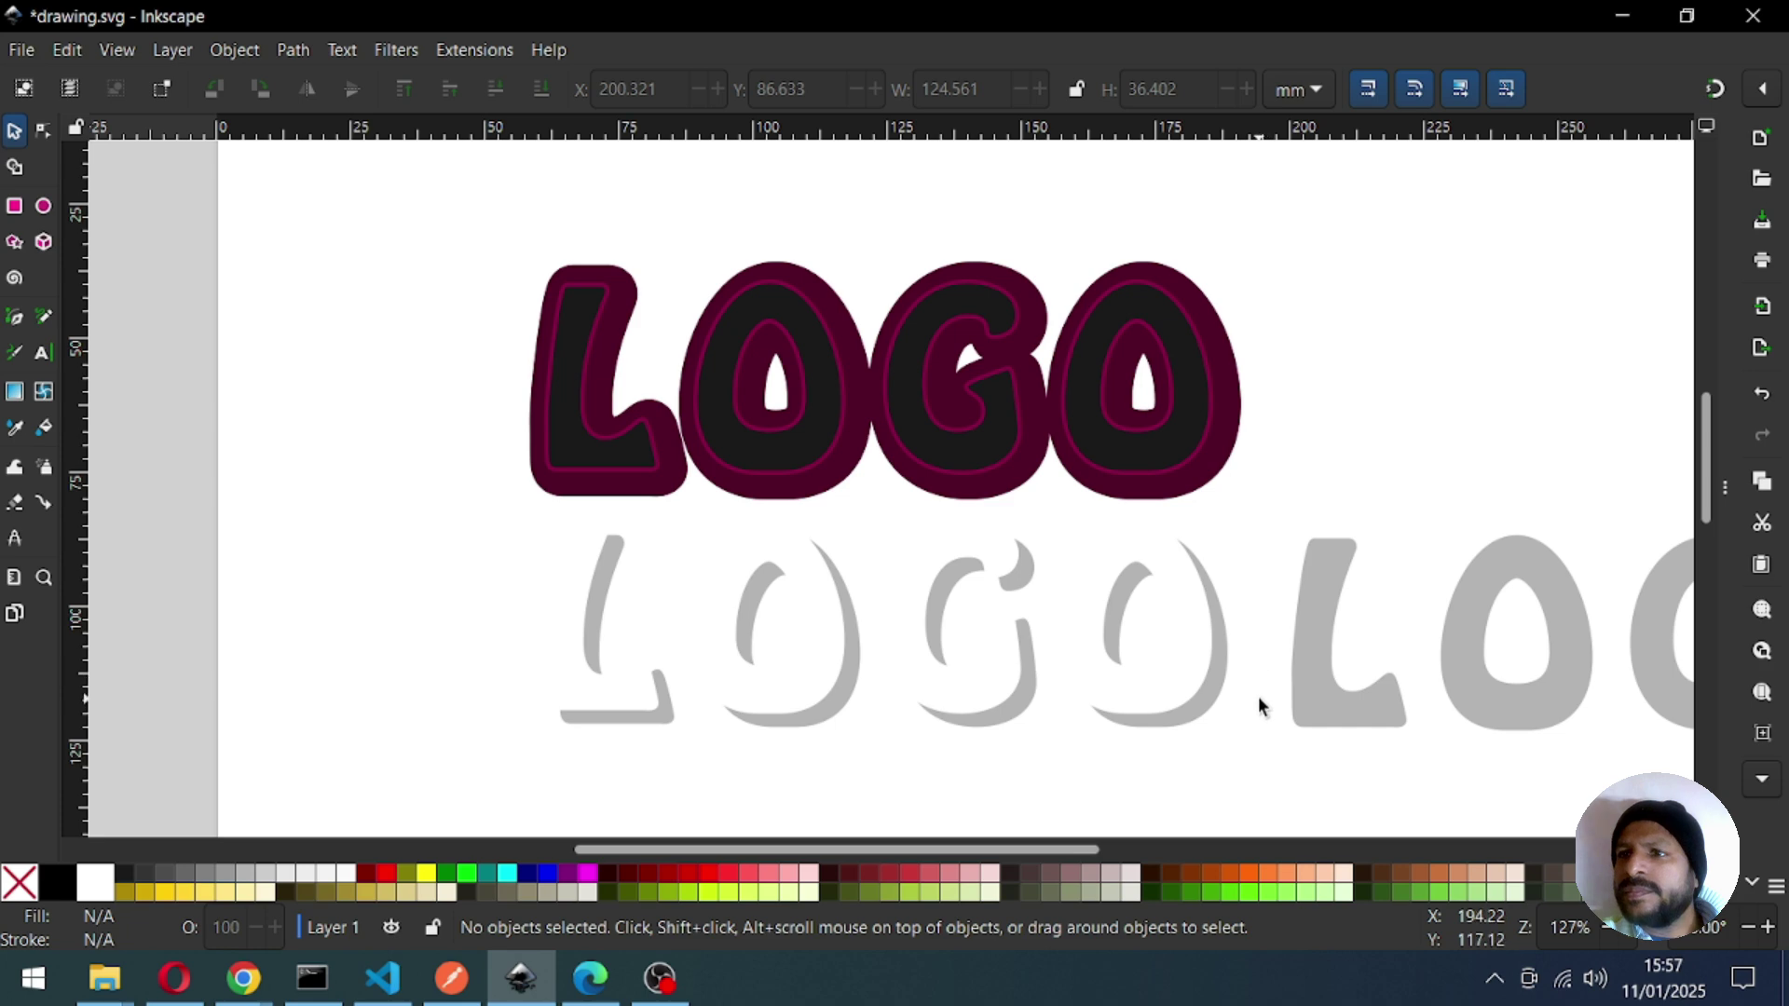
key(ctrl+s)
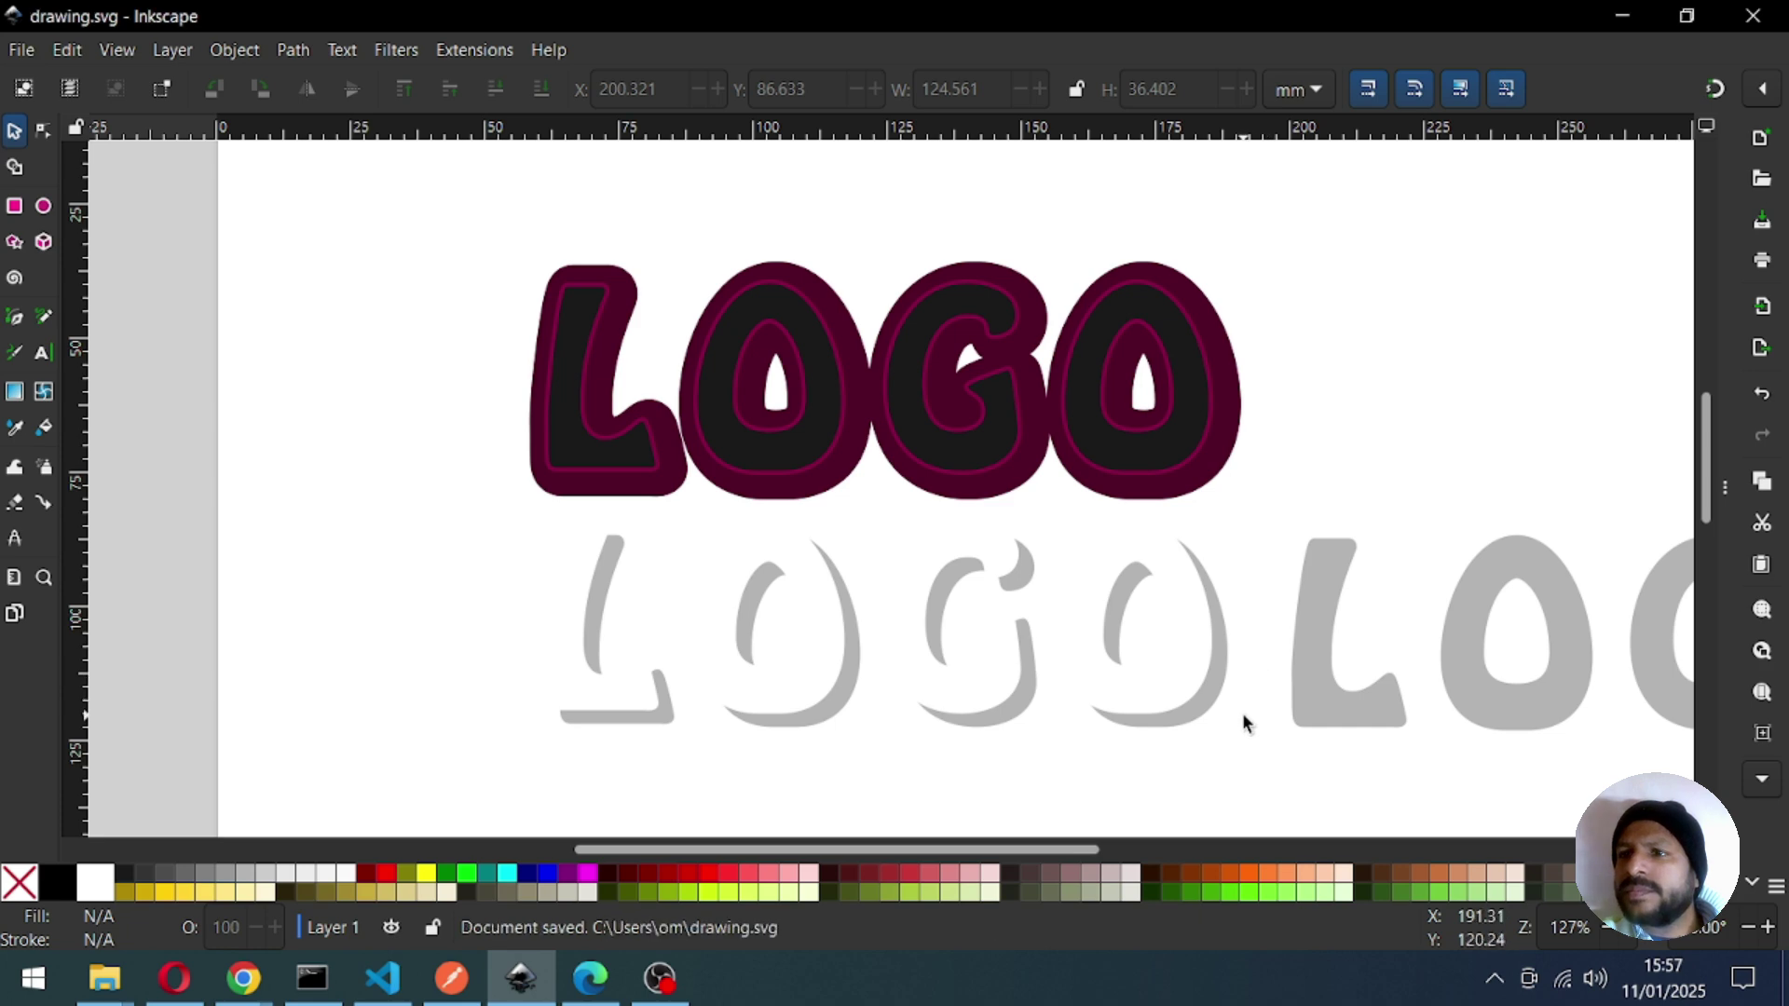
Interpolate between the overlapping white and grey LOGO paths with 6 steps, interpolated style, Z-order and duplicated endpaths.
click(1166, 699)
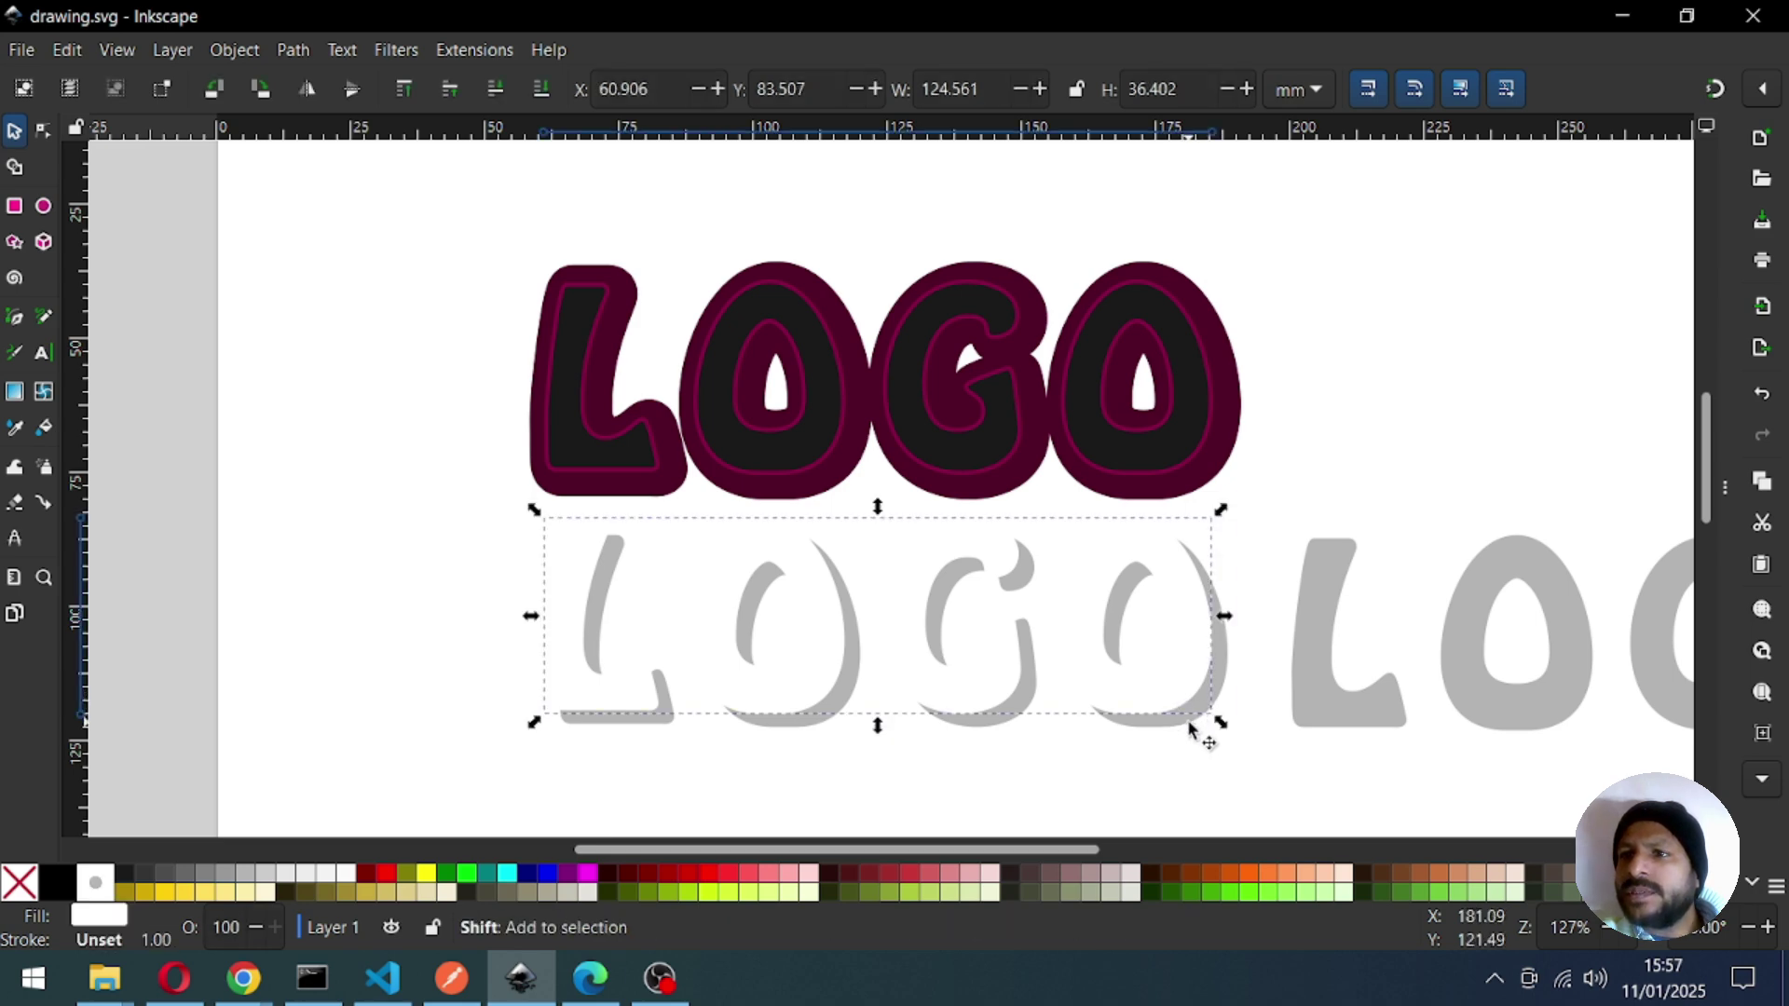
shift+click(1201, 725)
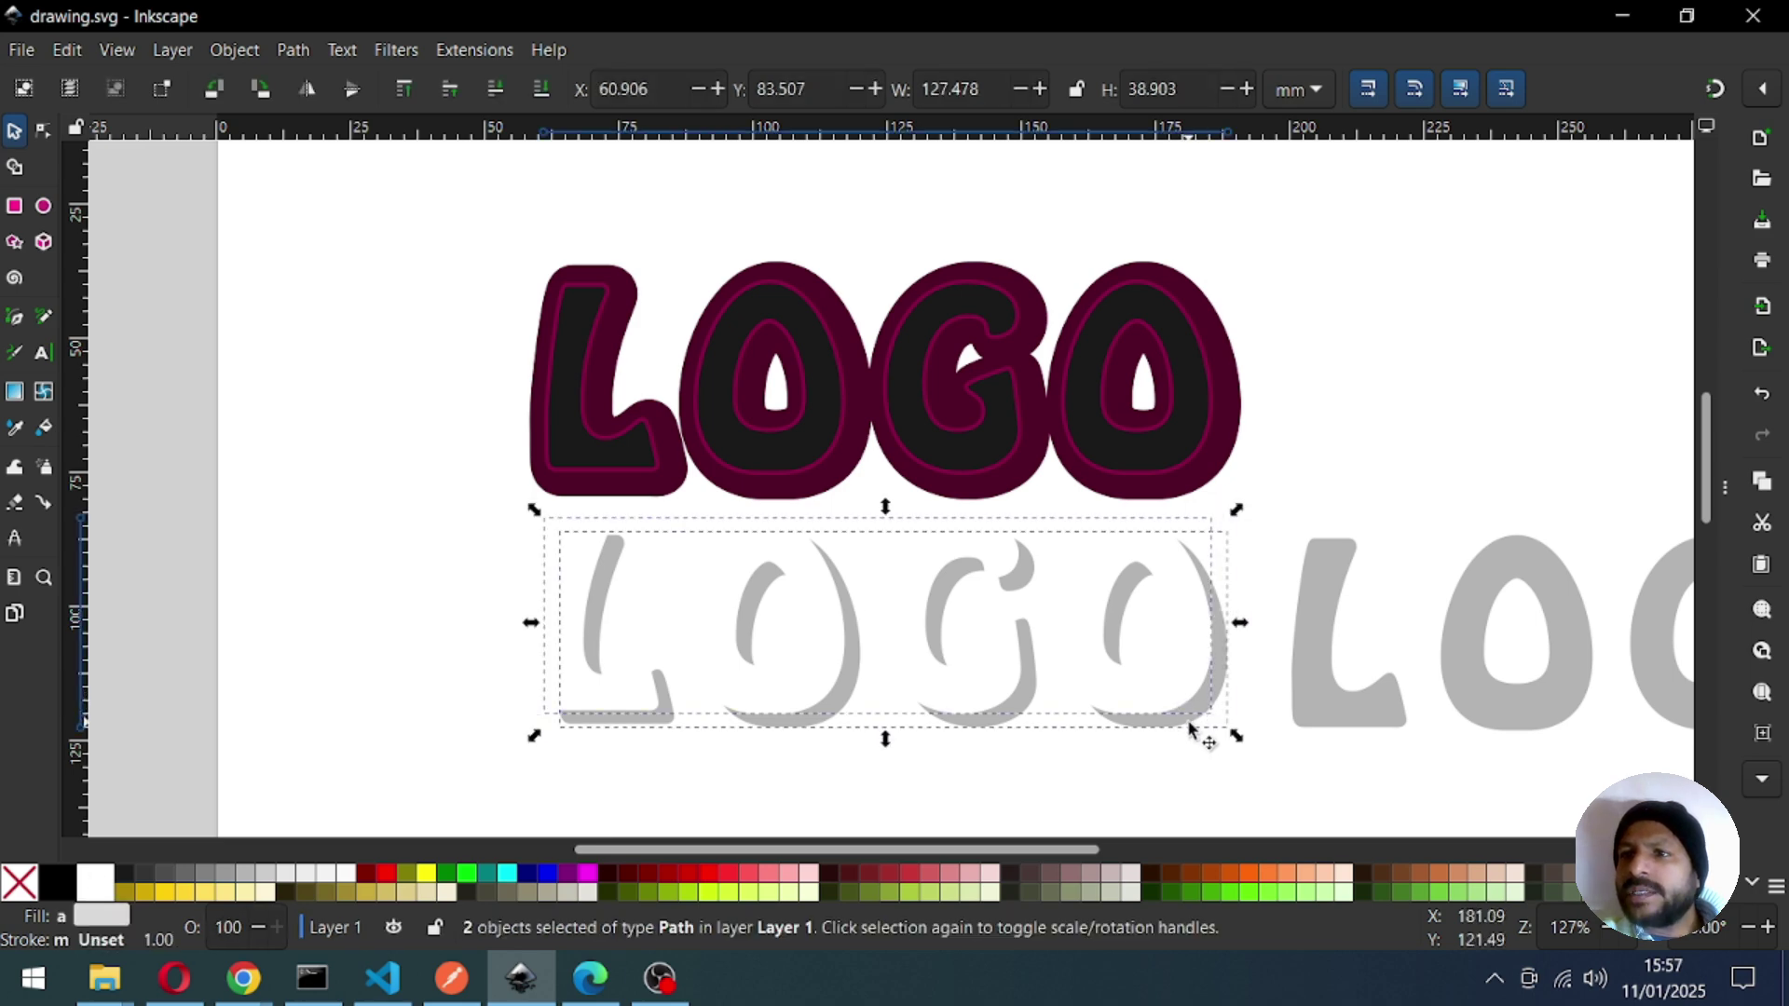
click(474, 49)
mouse_move(535, 244)
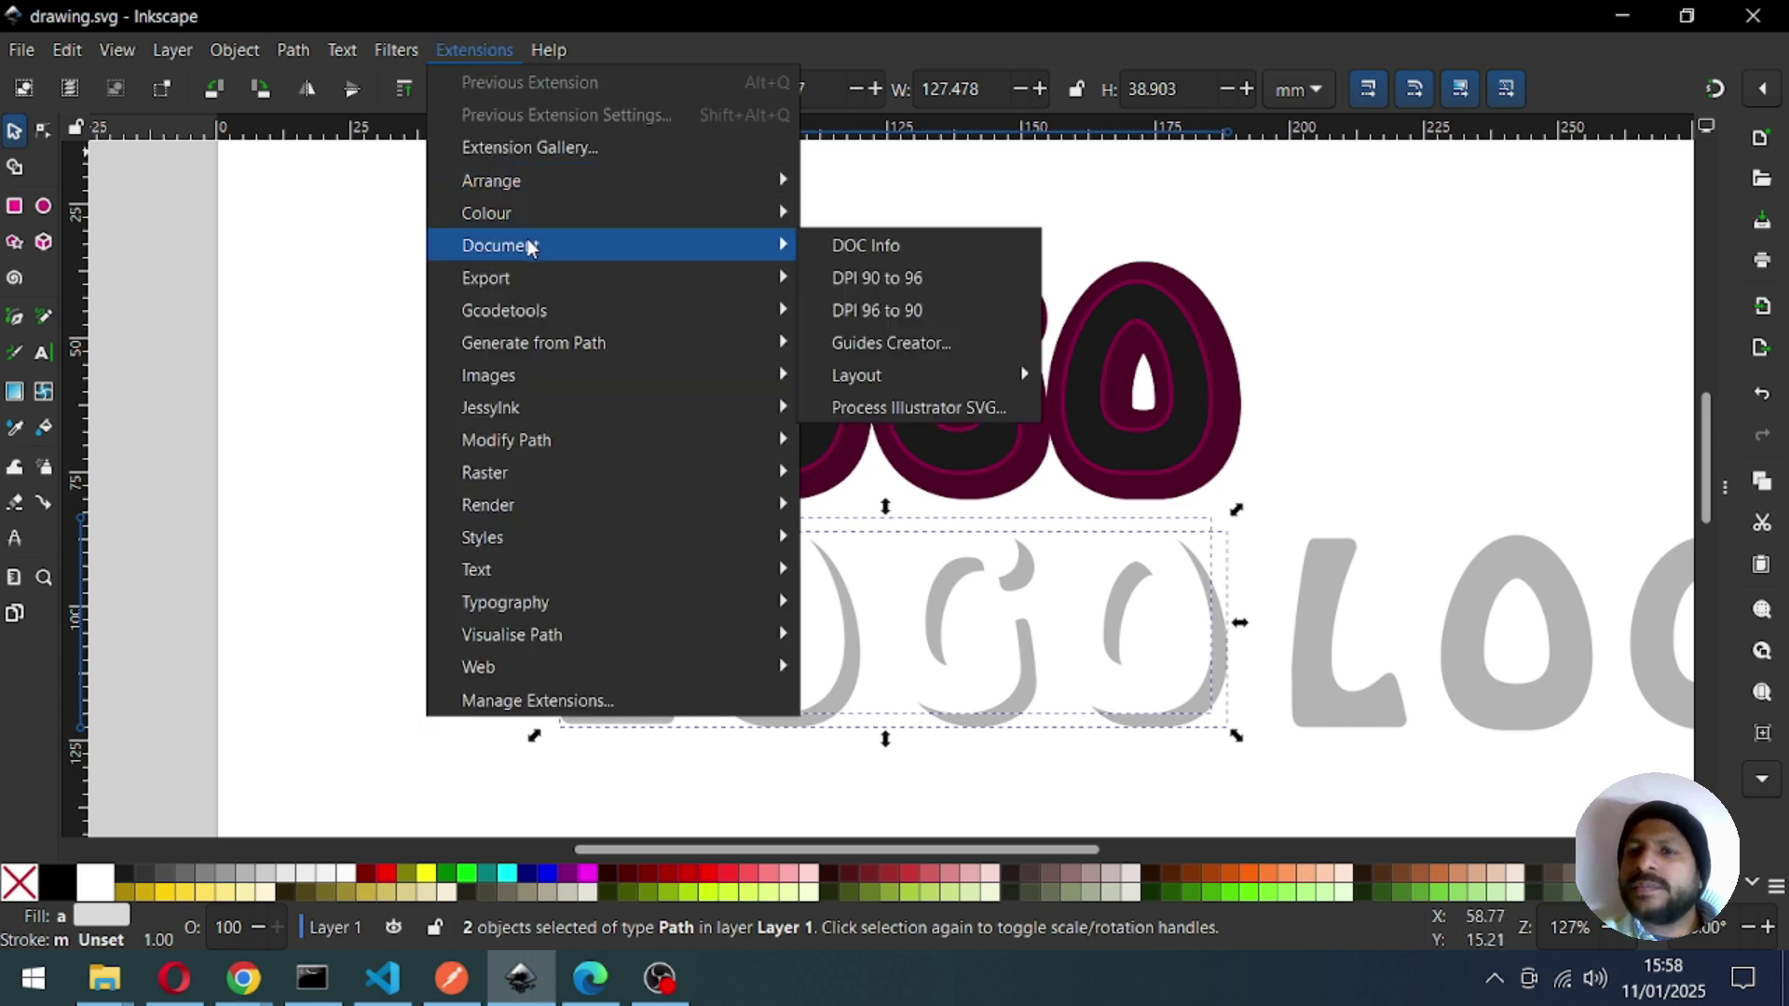
mouse_move(513, 353)
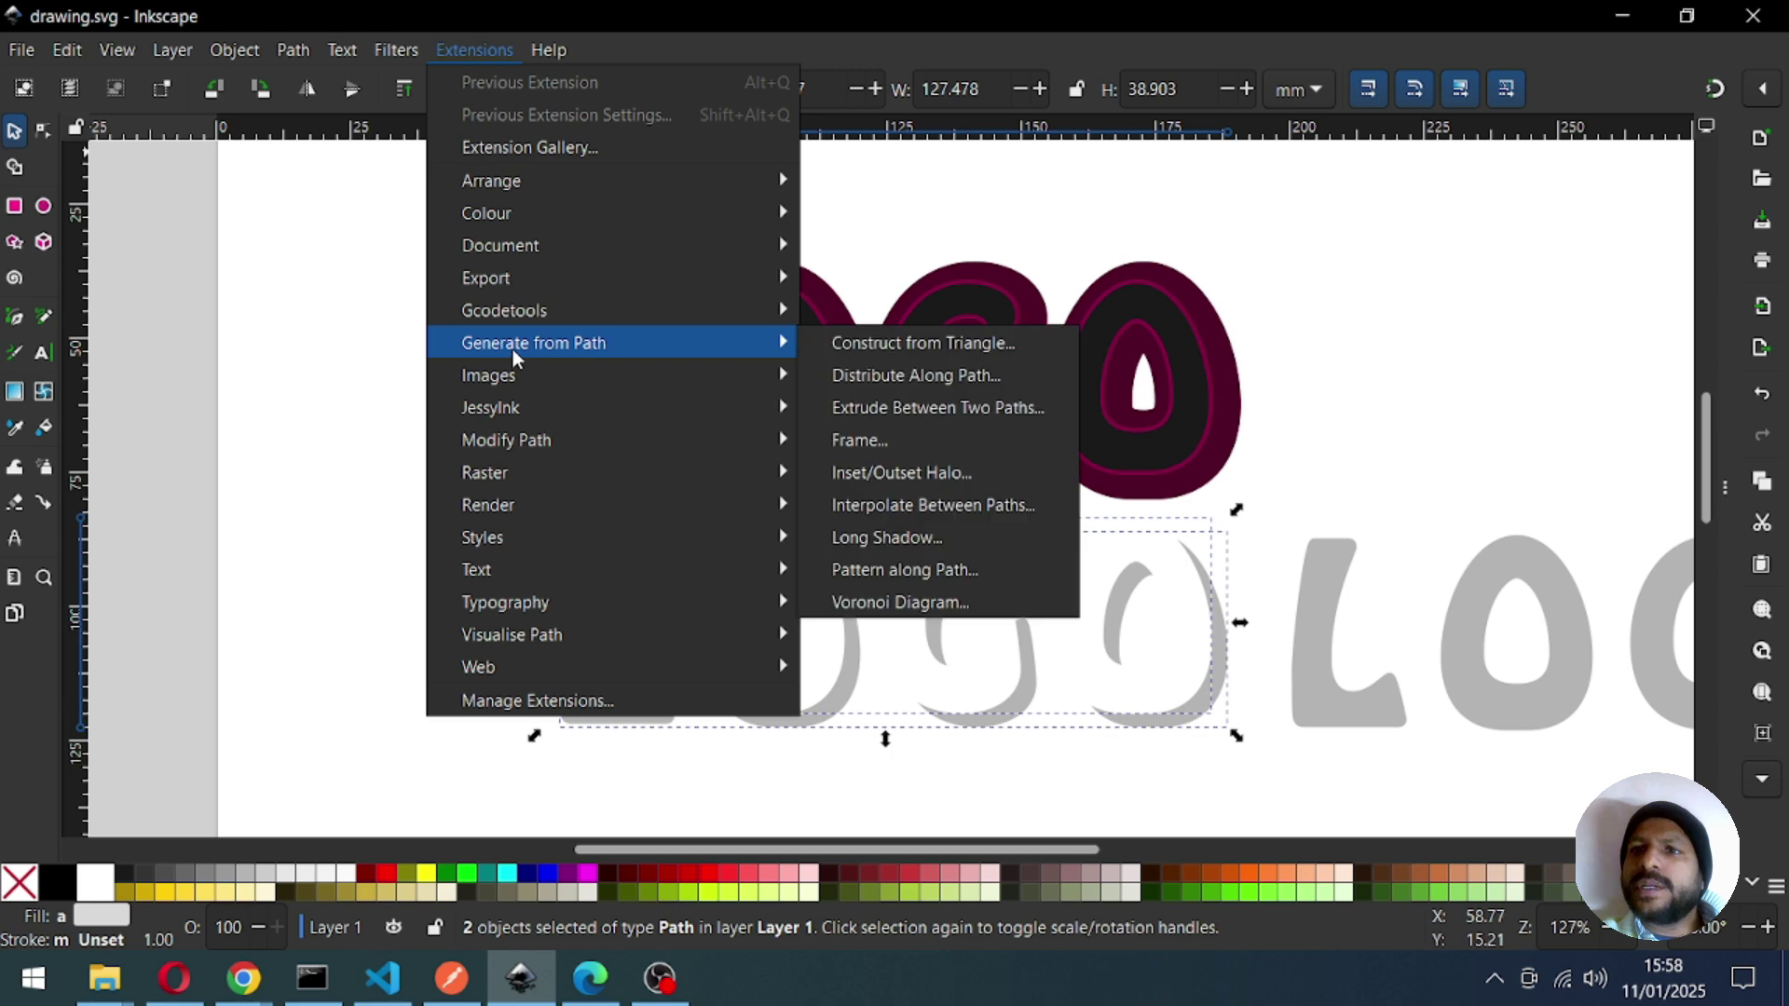
click(918, 510)
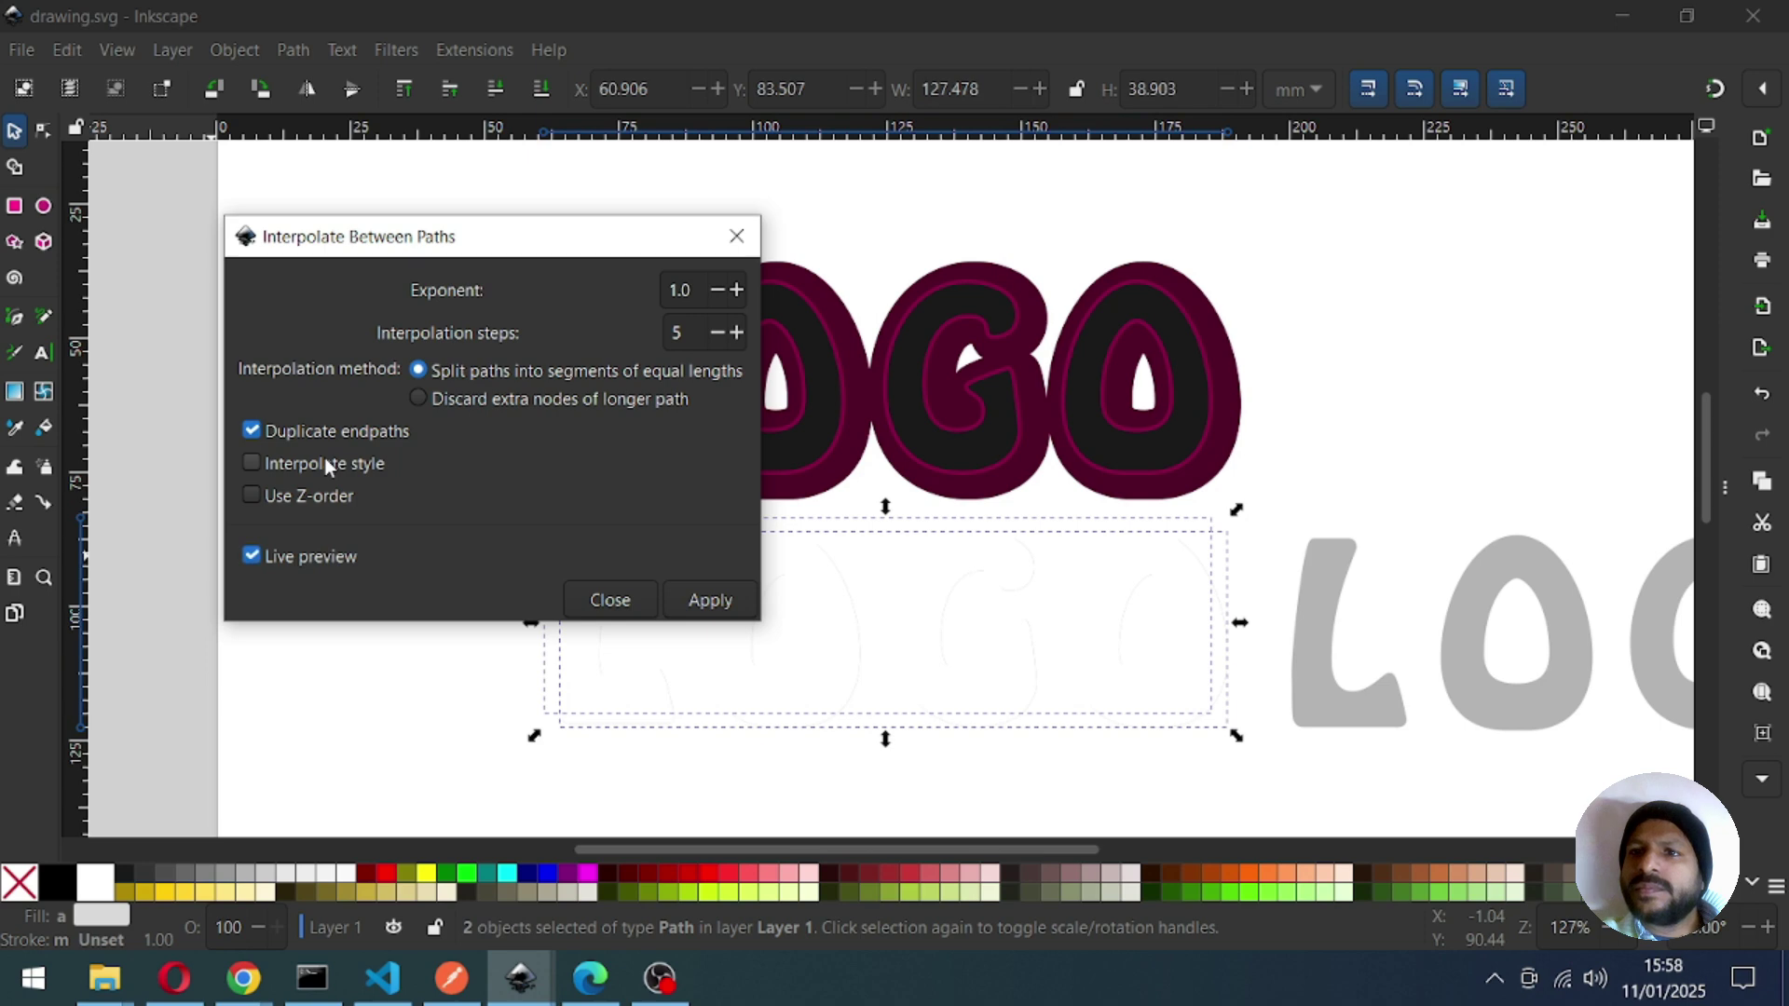
drag(589, 245, 469, 189)
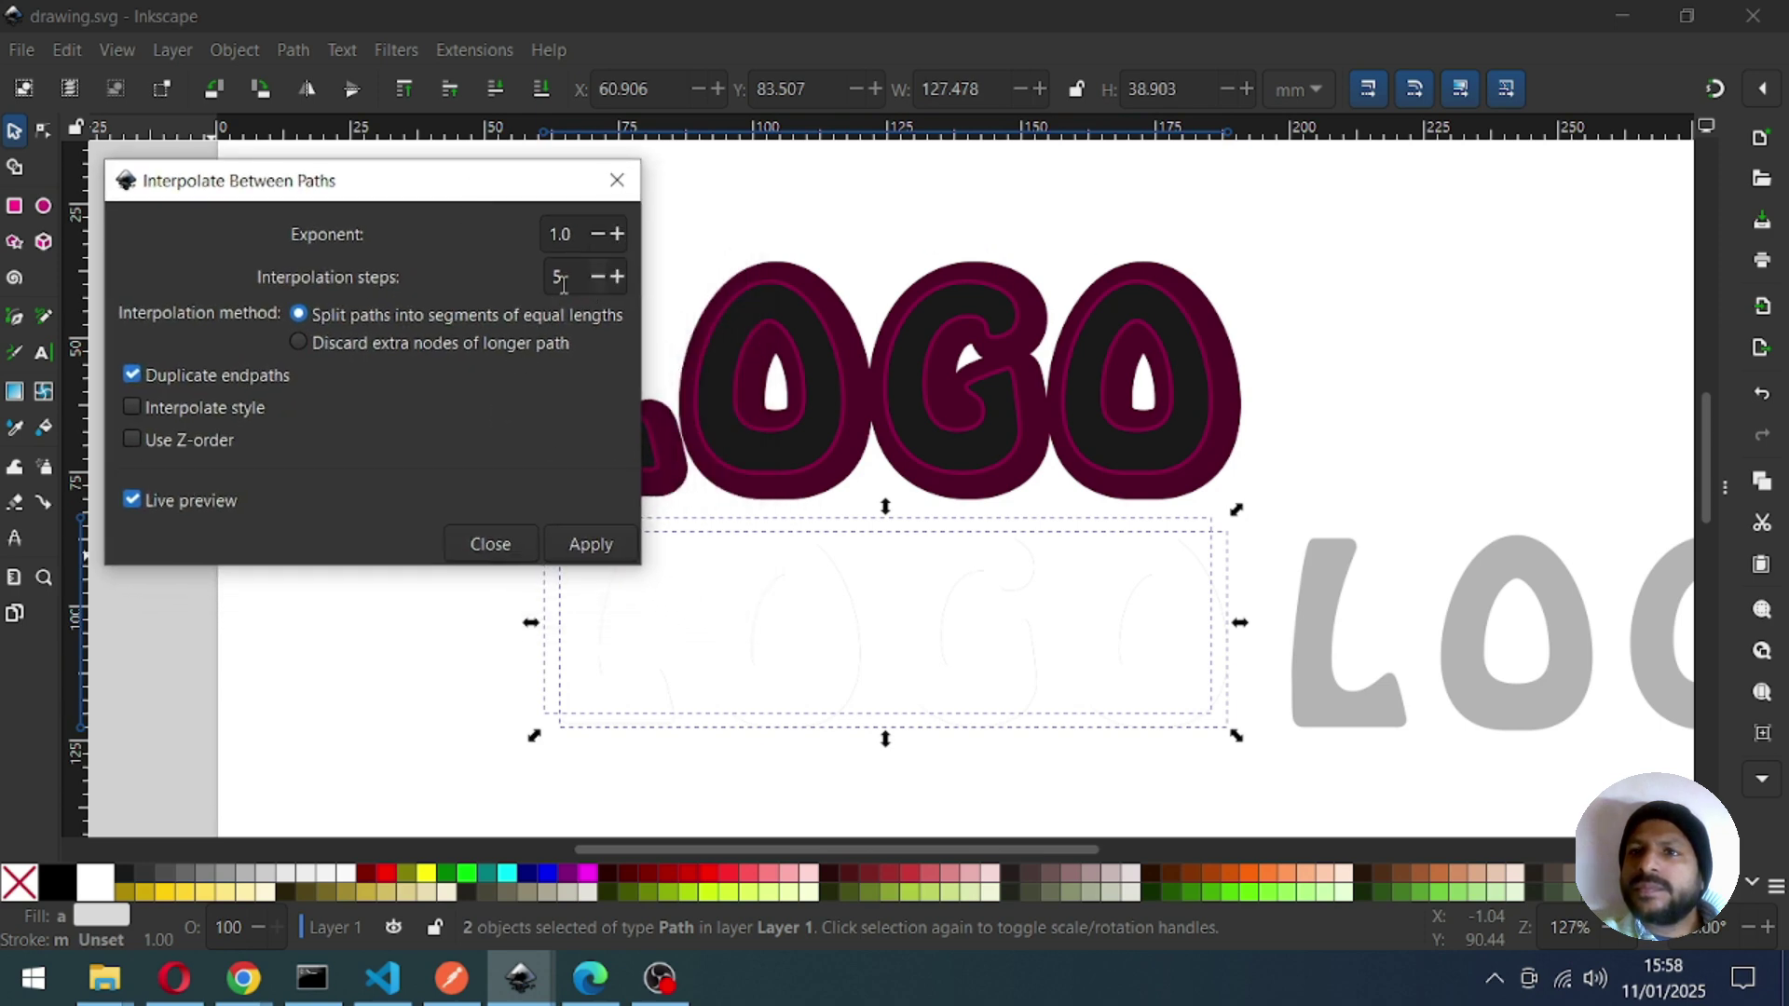
click(131, 409)
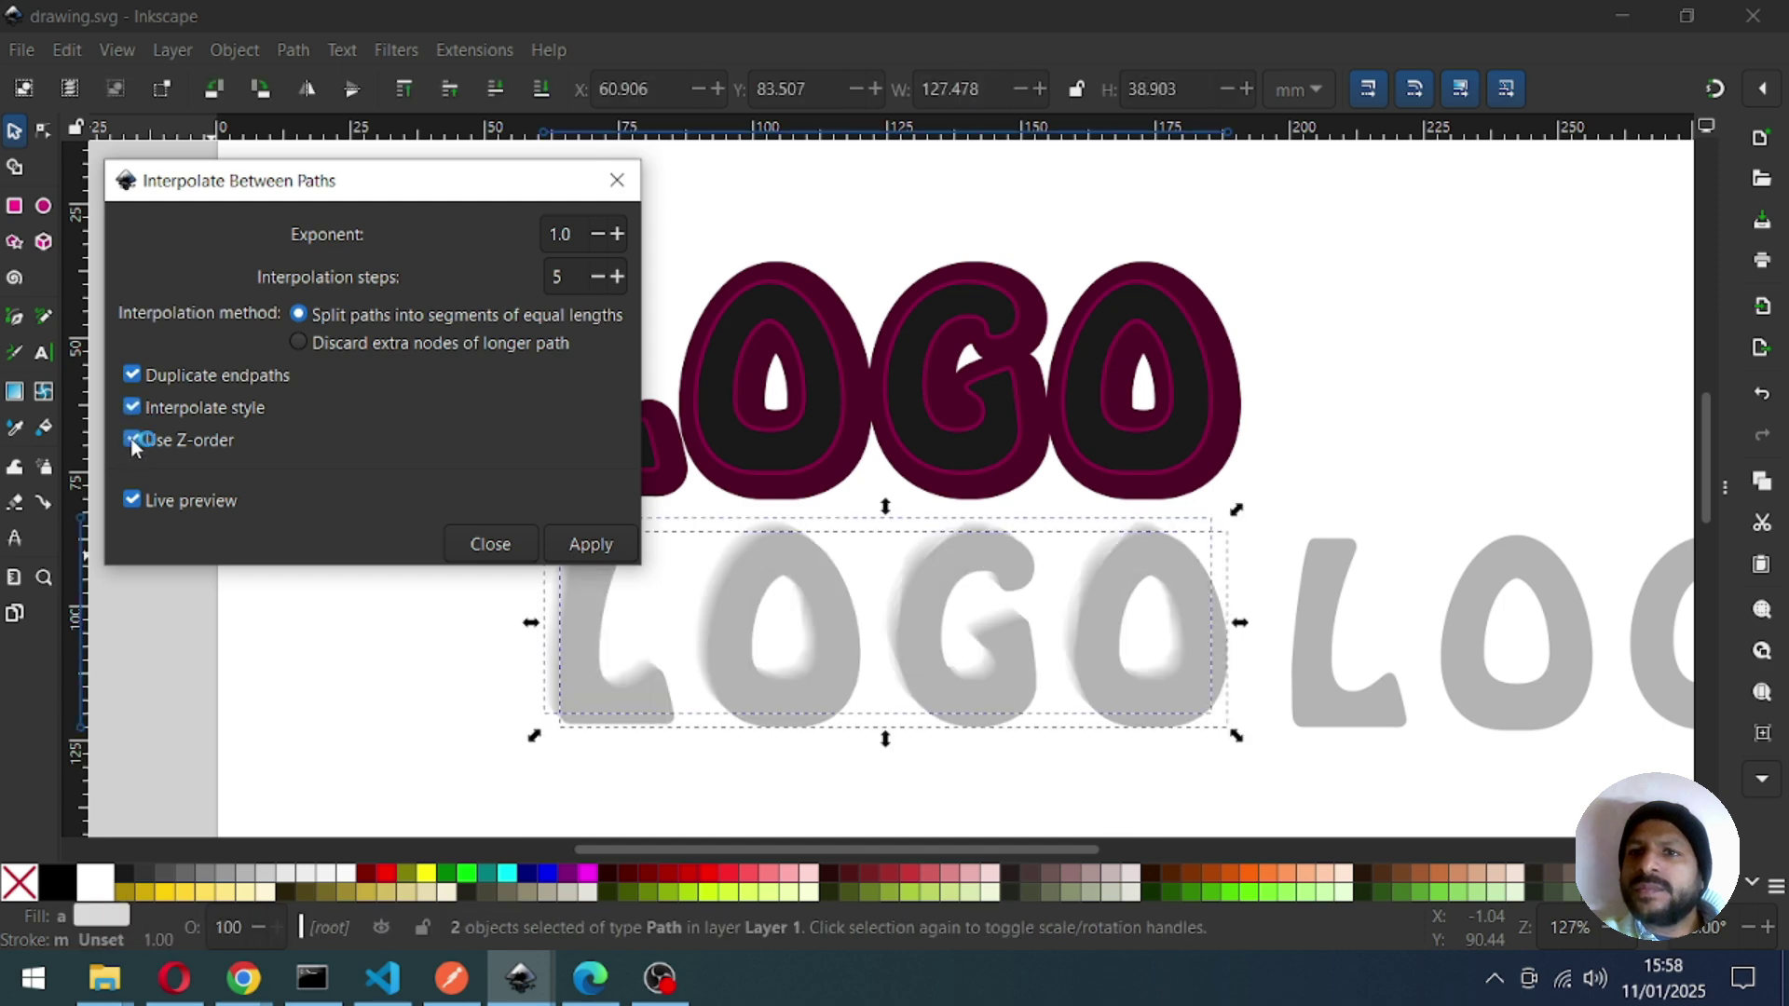
click(131, 440)
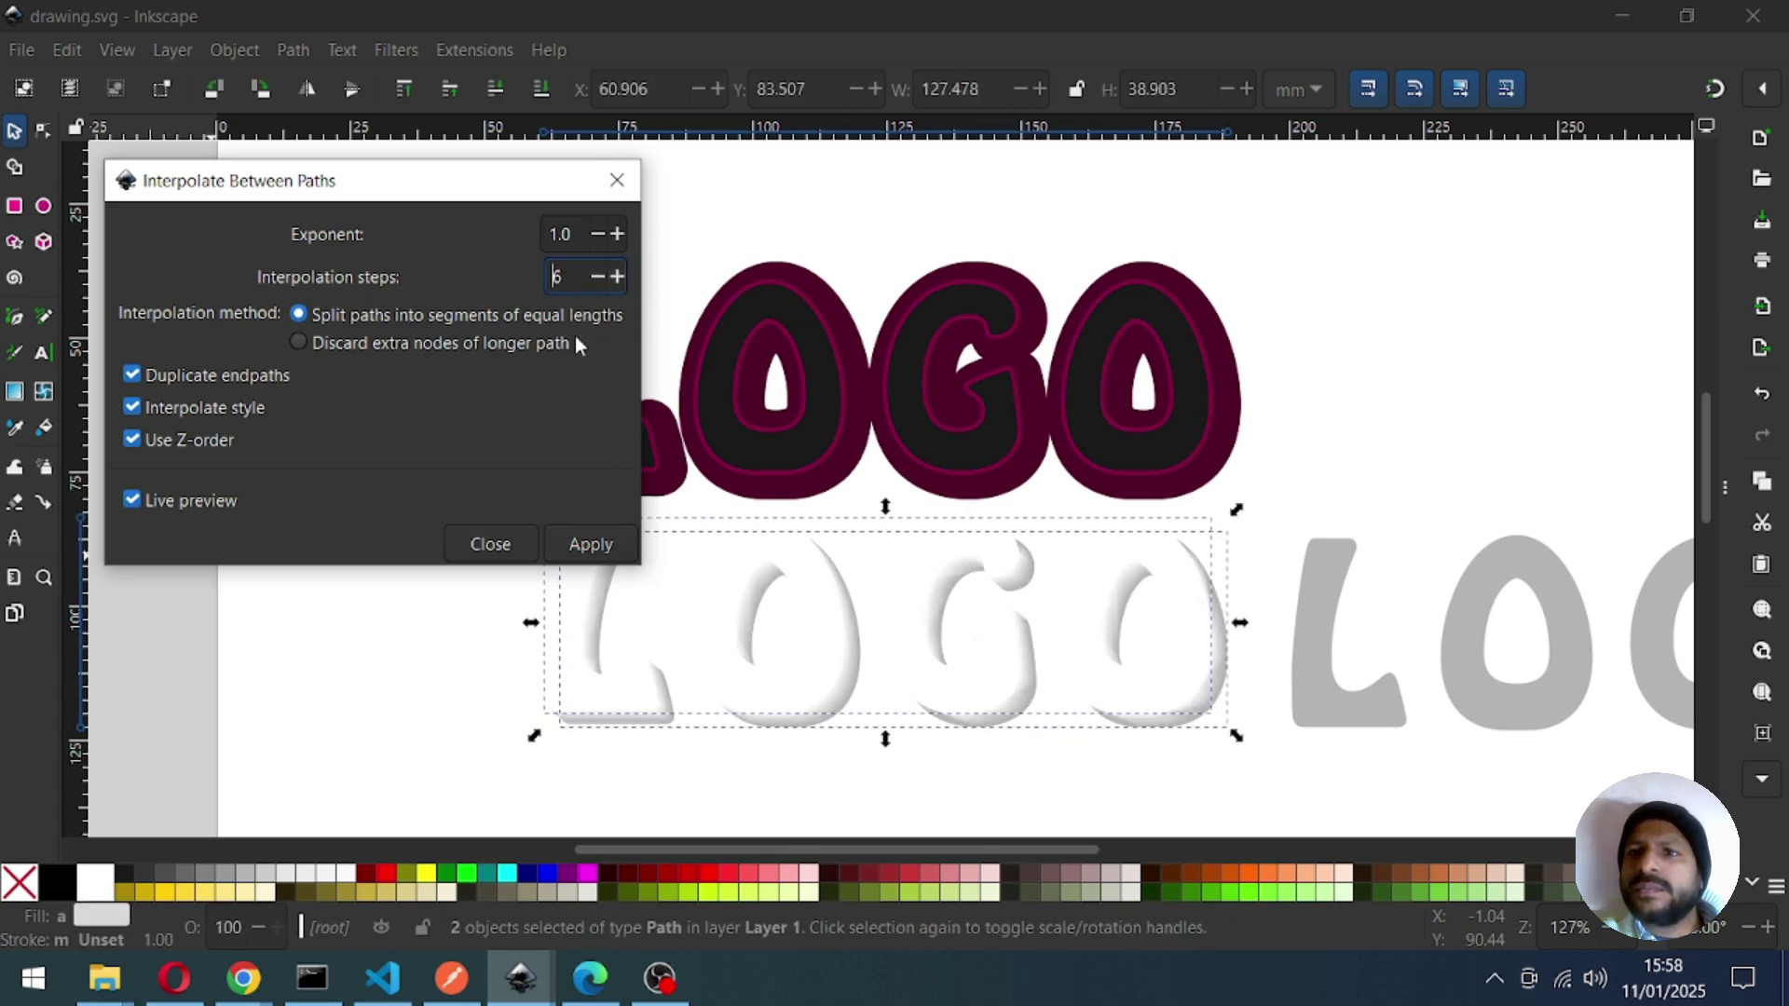
click(590, 545)
click(494, 547)
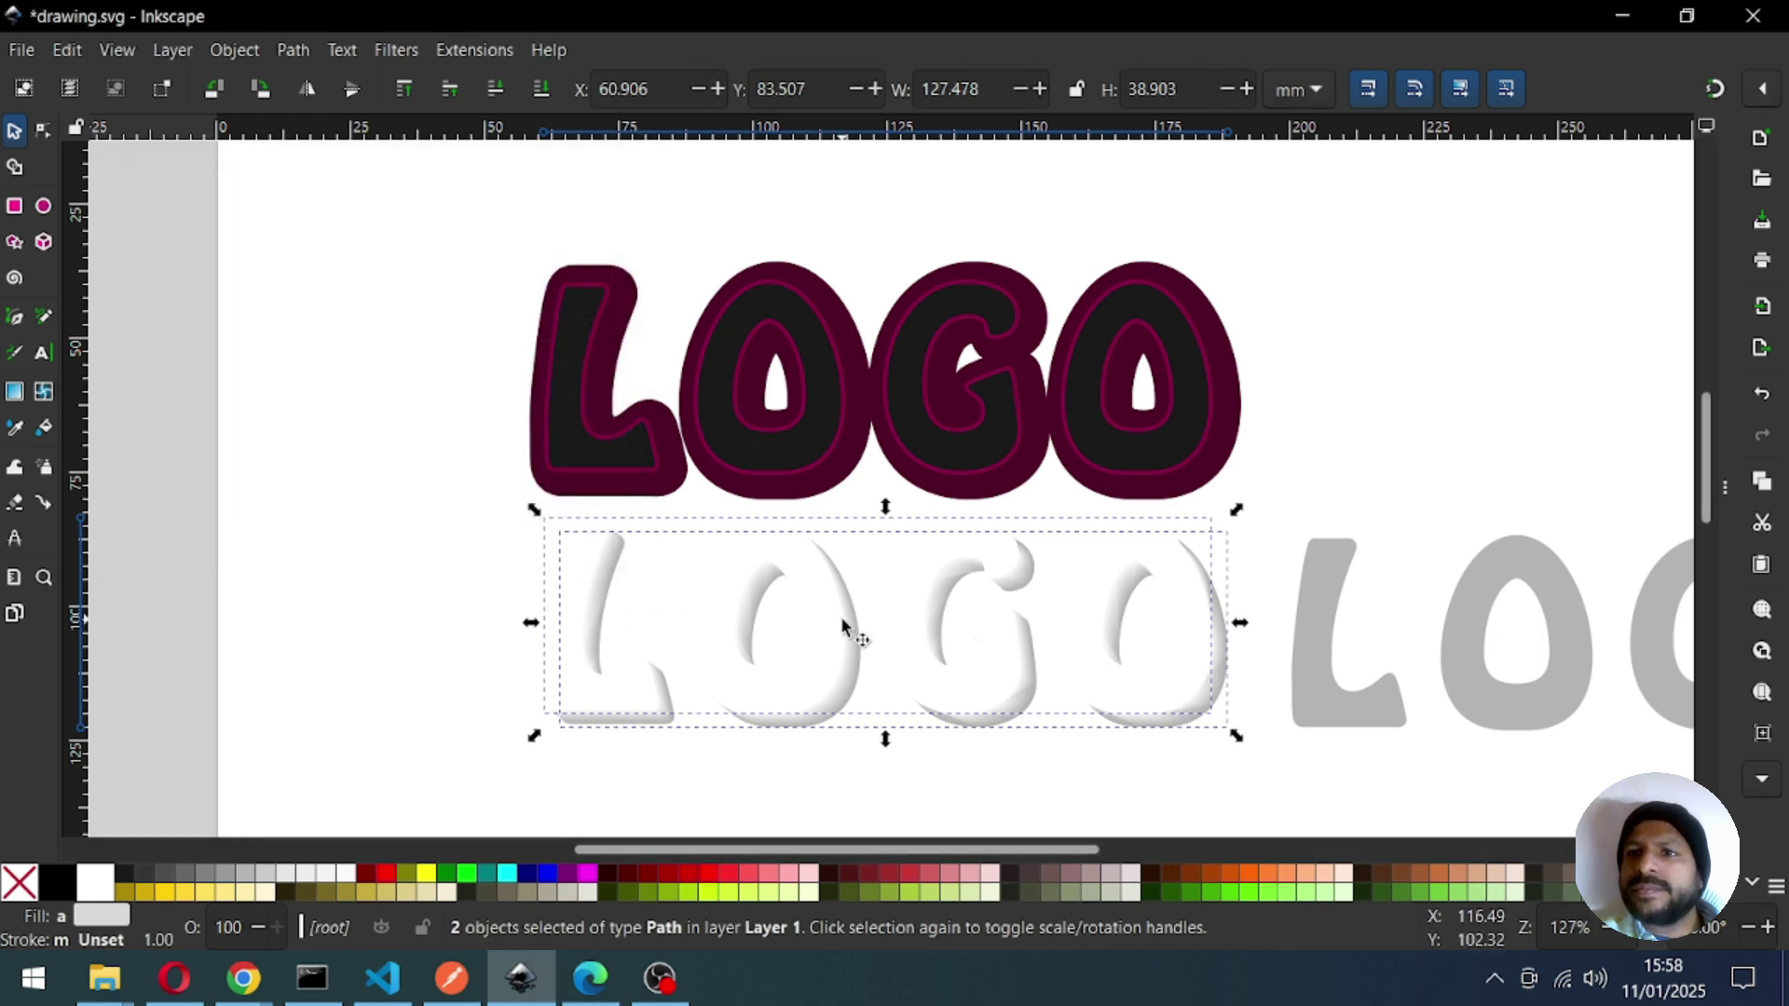
Group the interpolated lower LOGO and save the drawing.
key(ctrl+g)
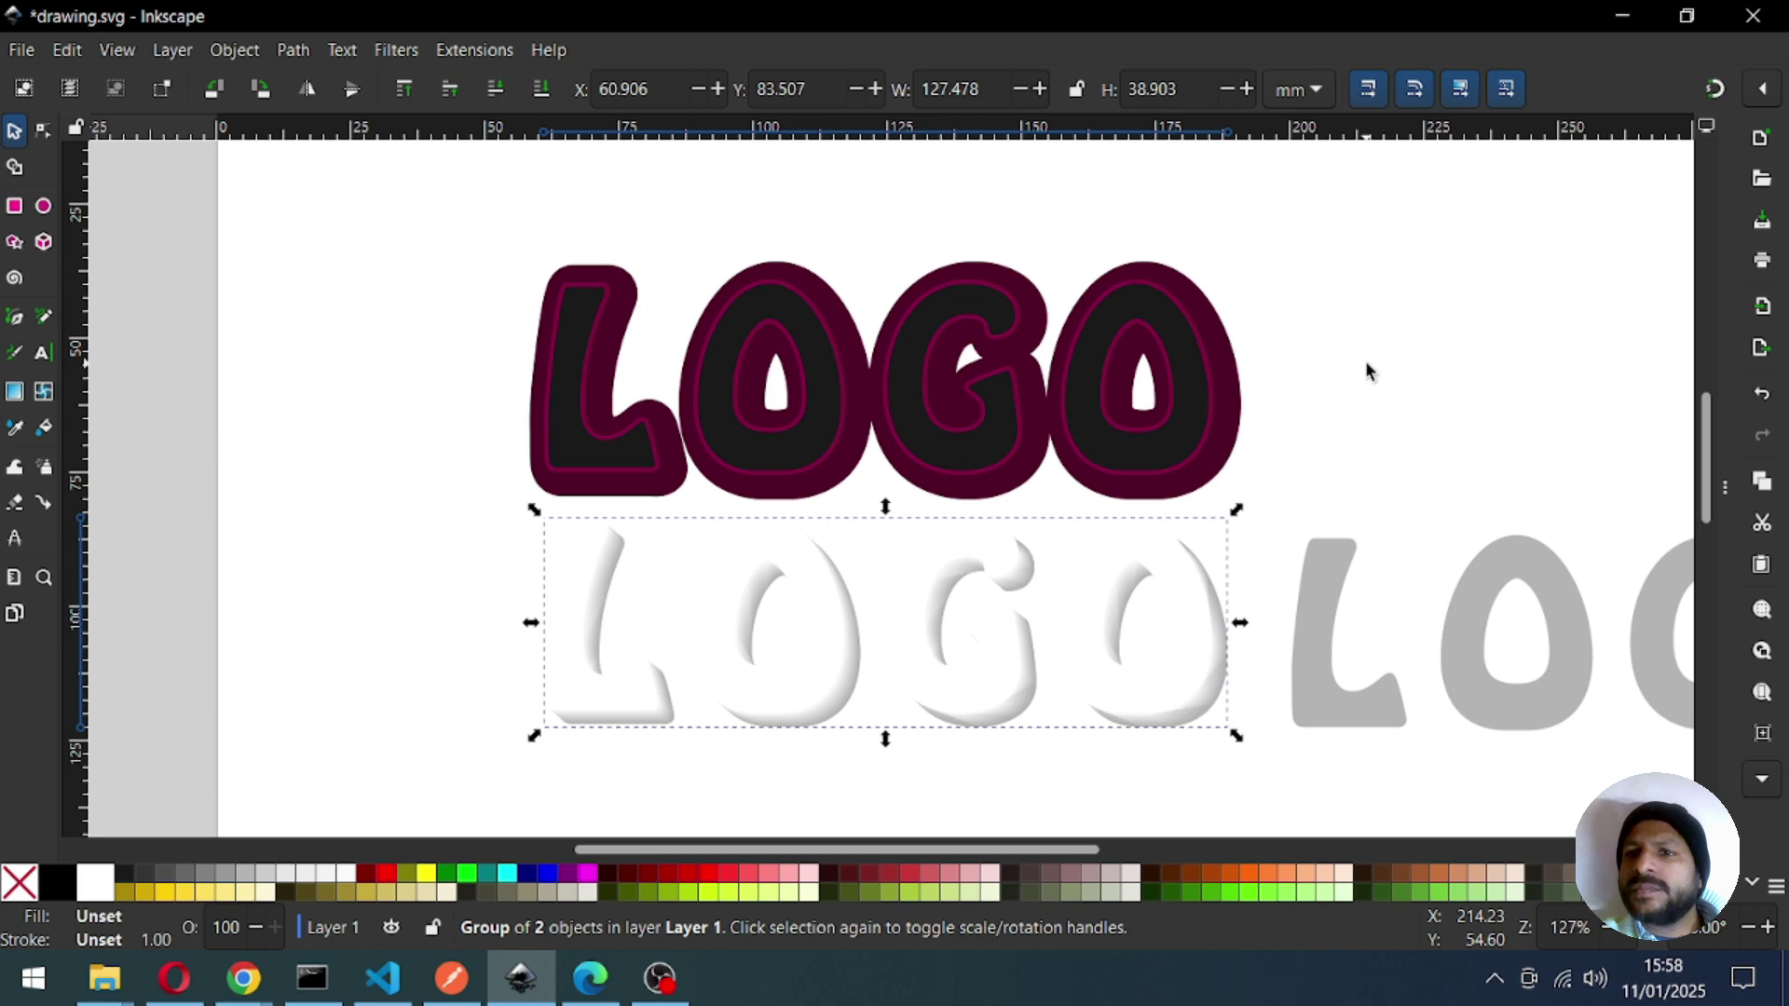
key(Escape)
key(ctrl+s)
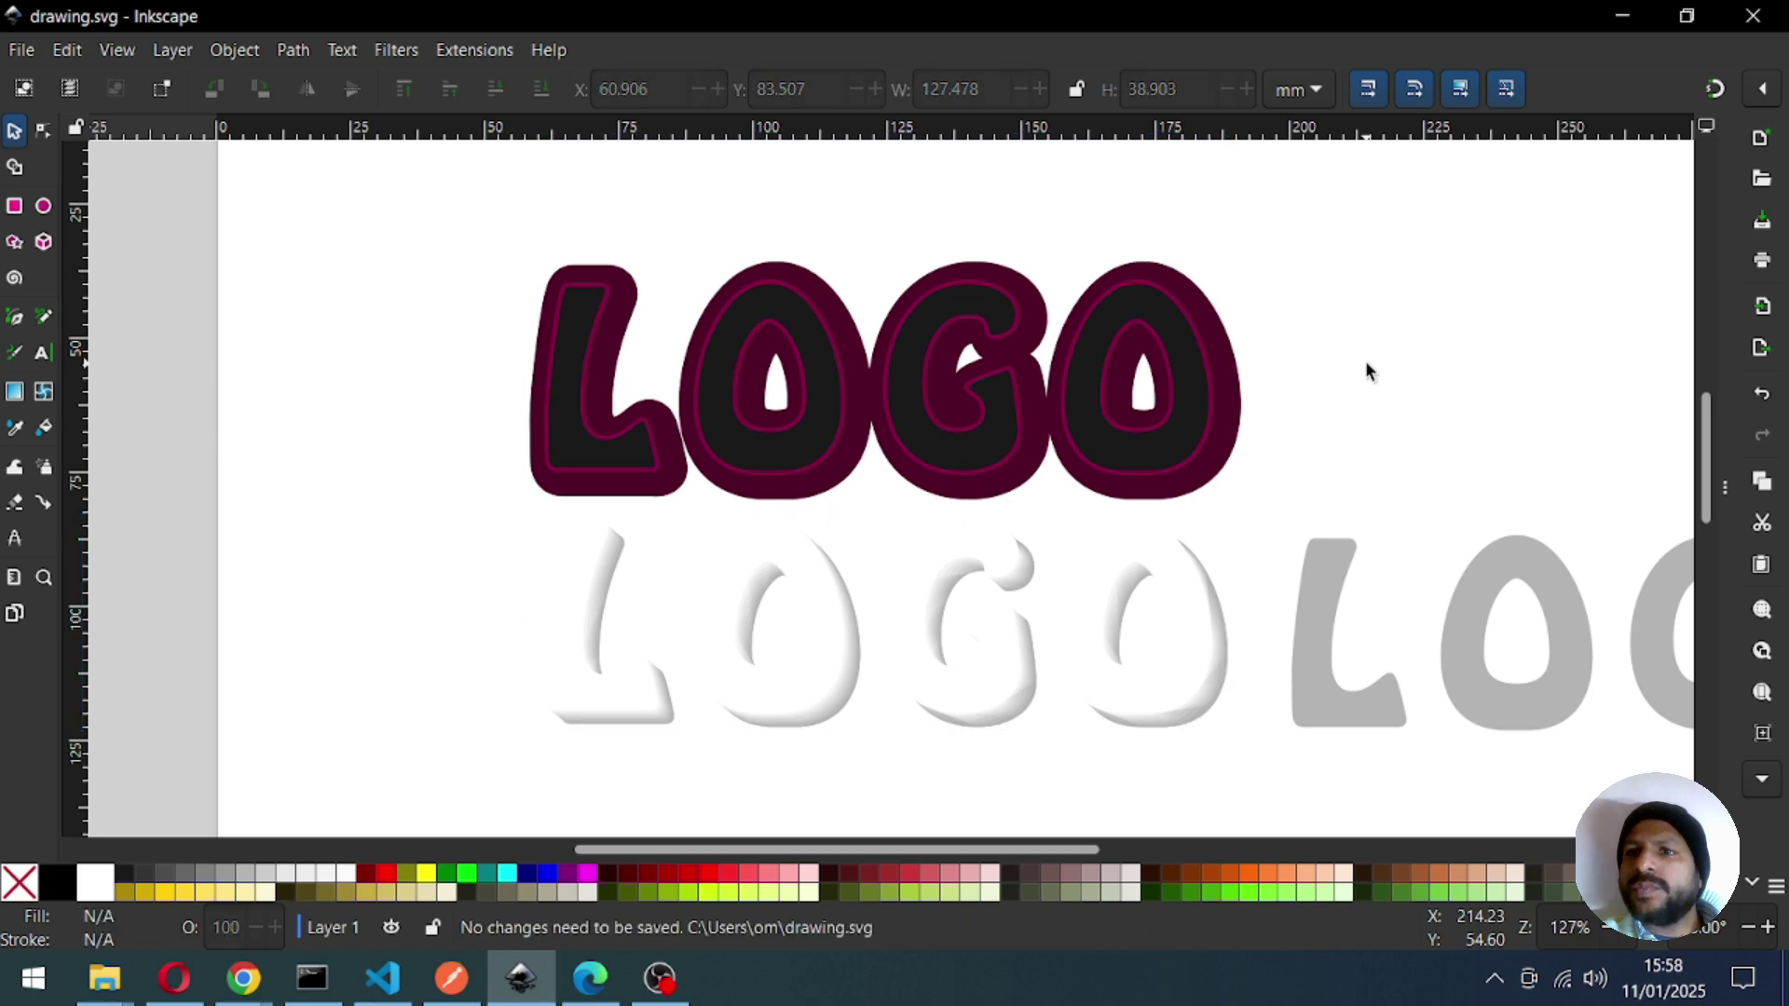
Apply a vertical linear gradient to the dark inner LOGO letters, white at the top and very light grey at the bottom.
click(823, 419)
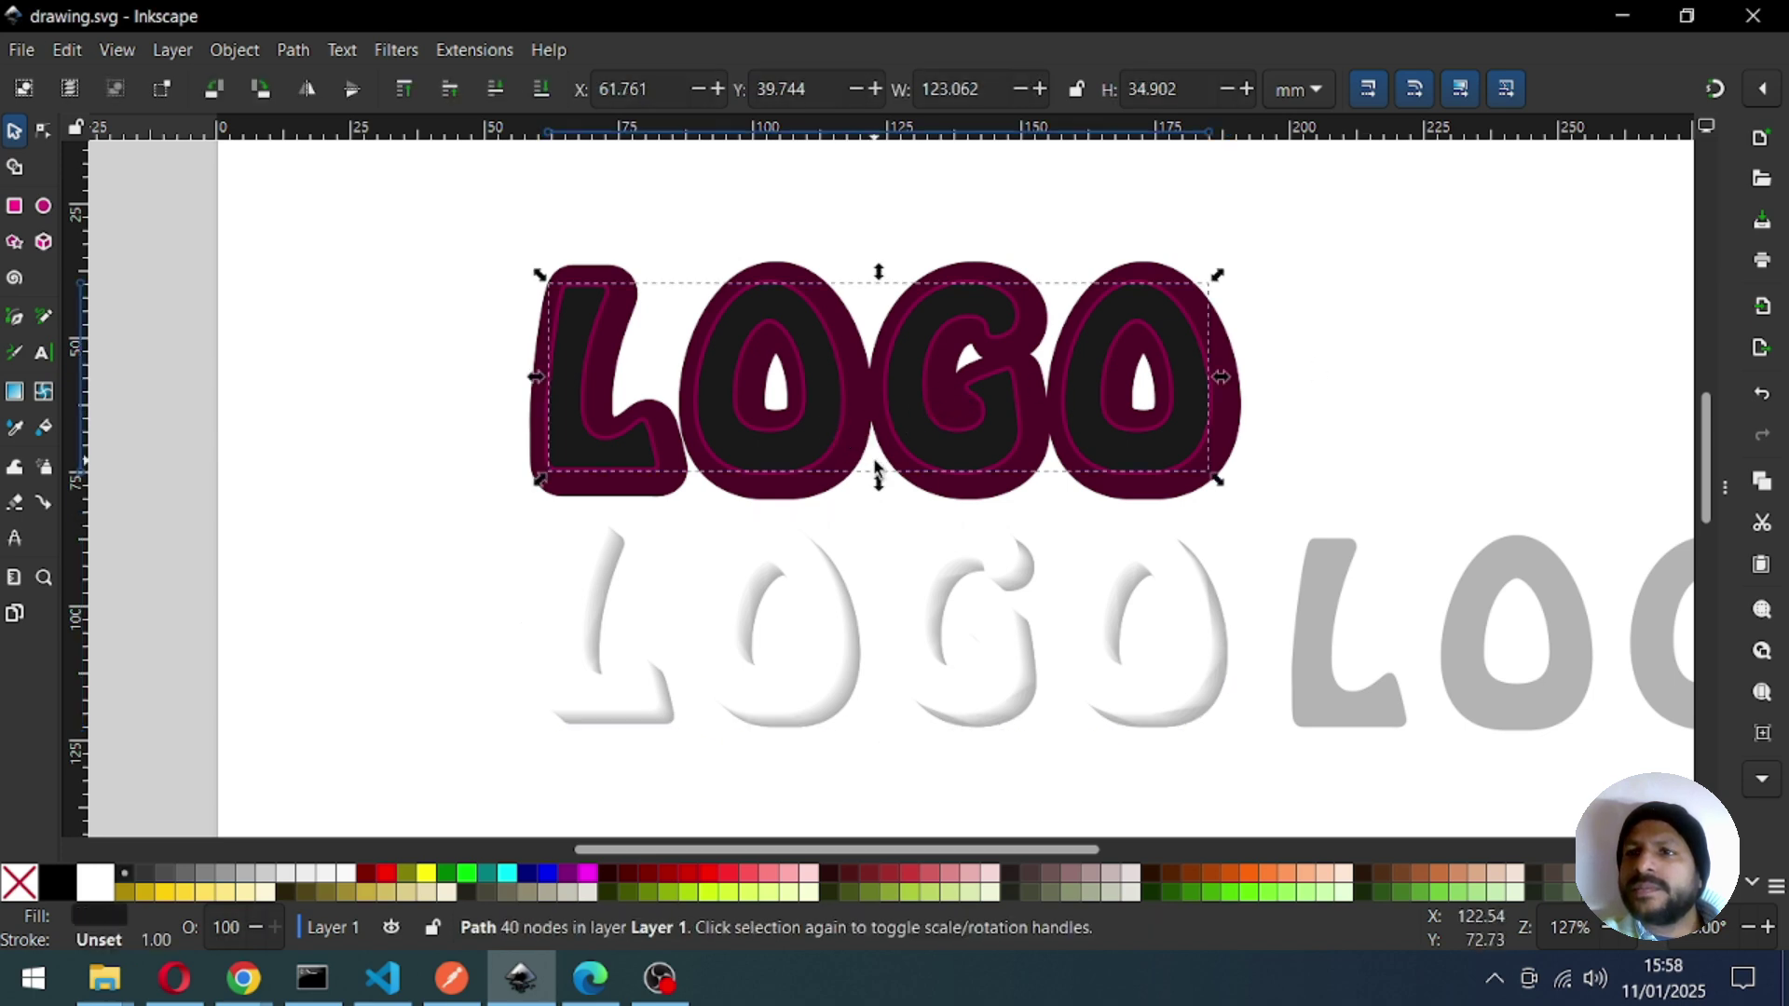
click(15, 392)
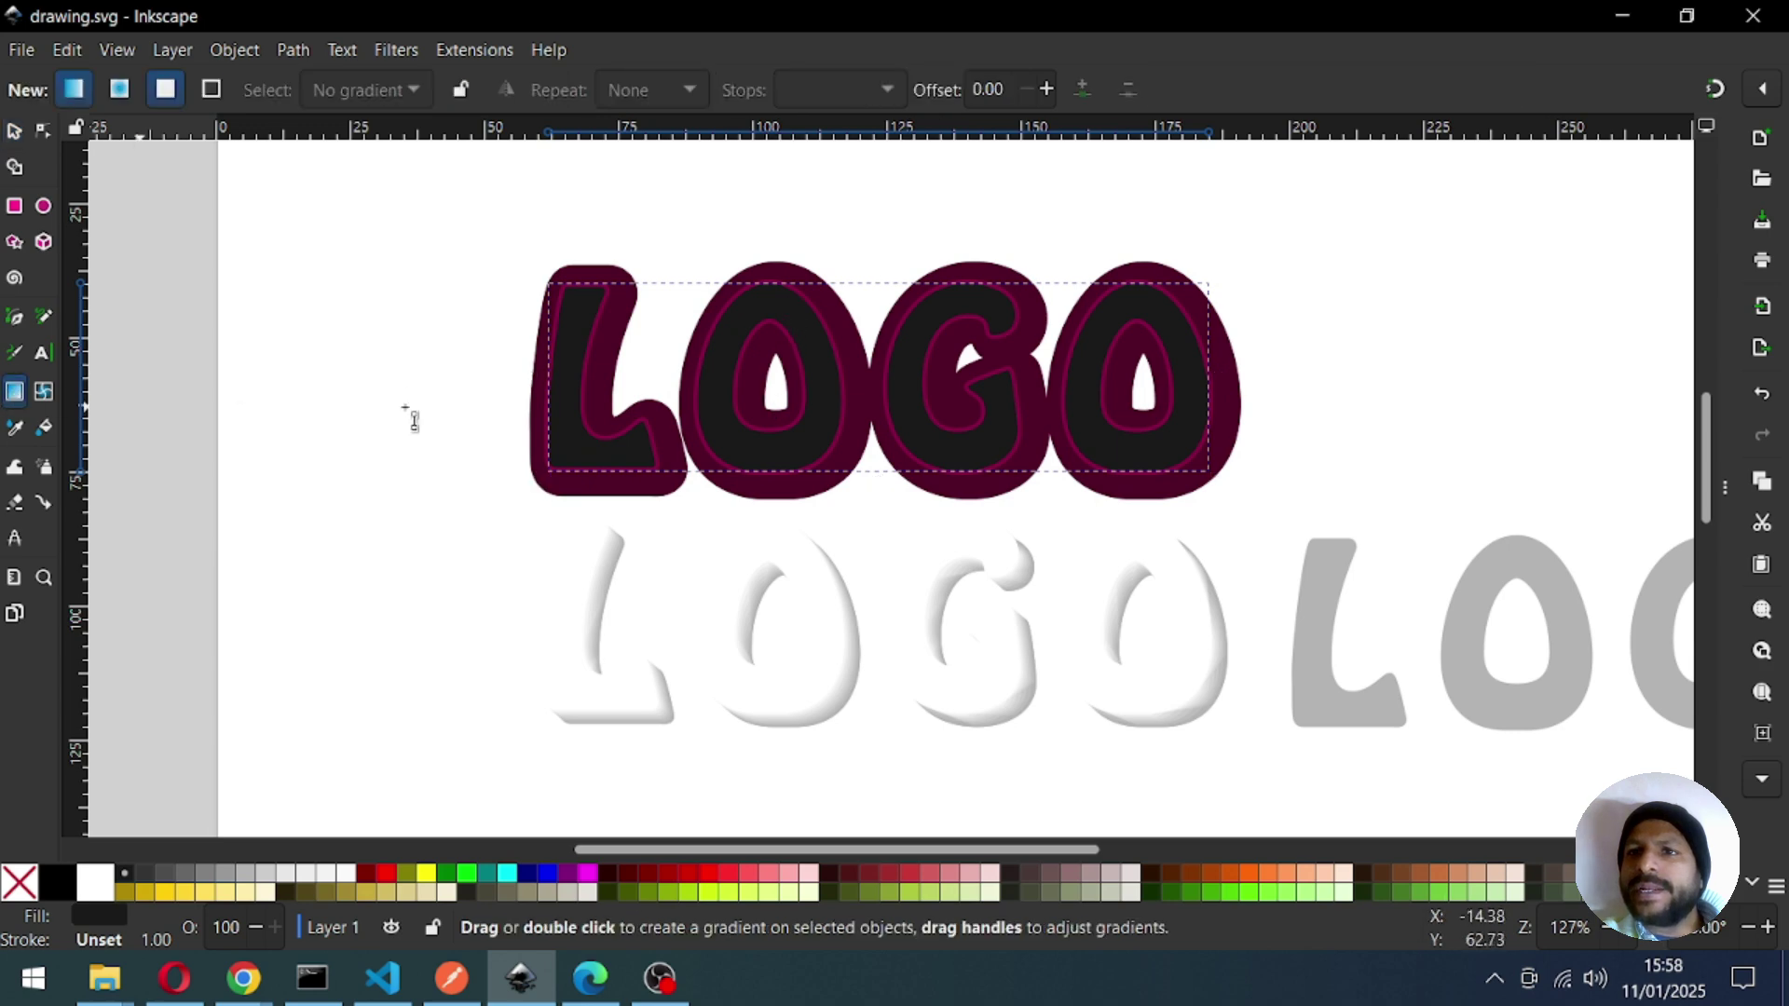
drag(775, 290, 779, 461)
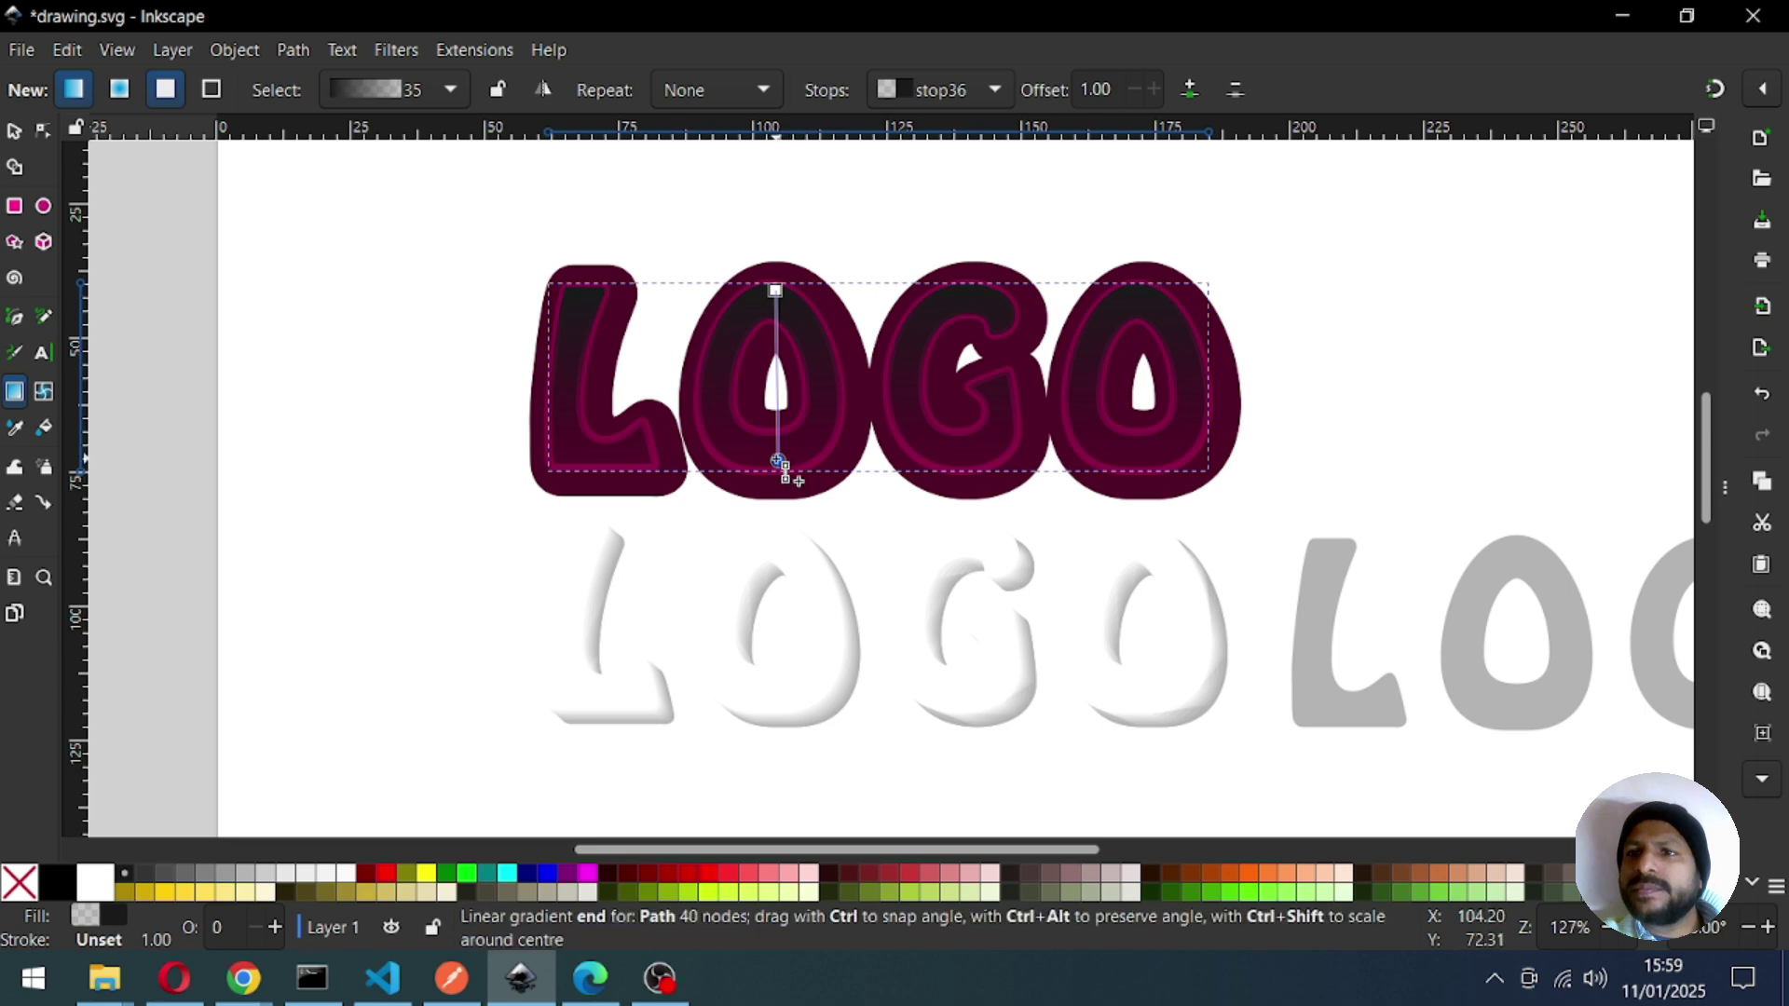
click(310, 883)
click(775, 291)
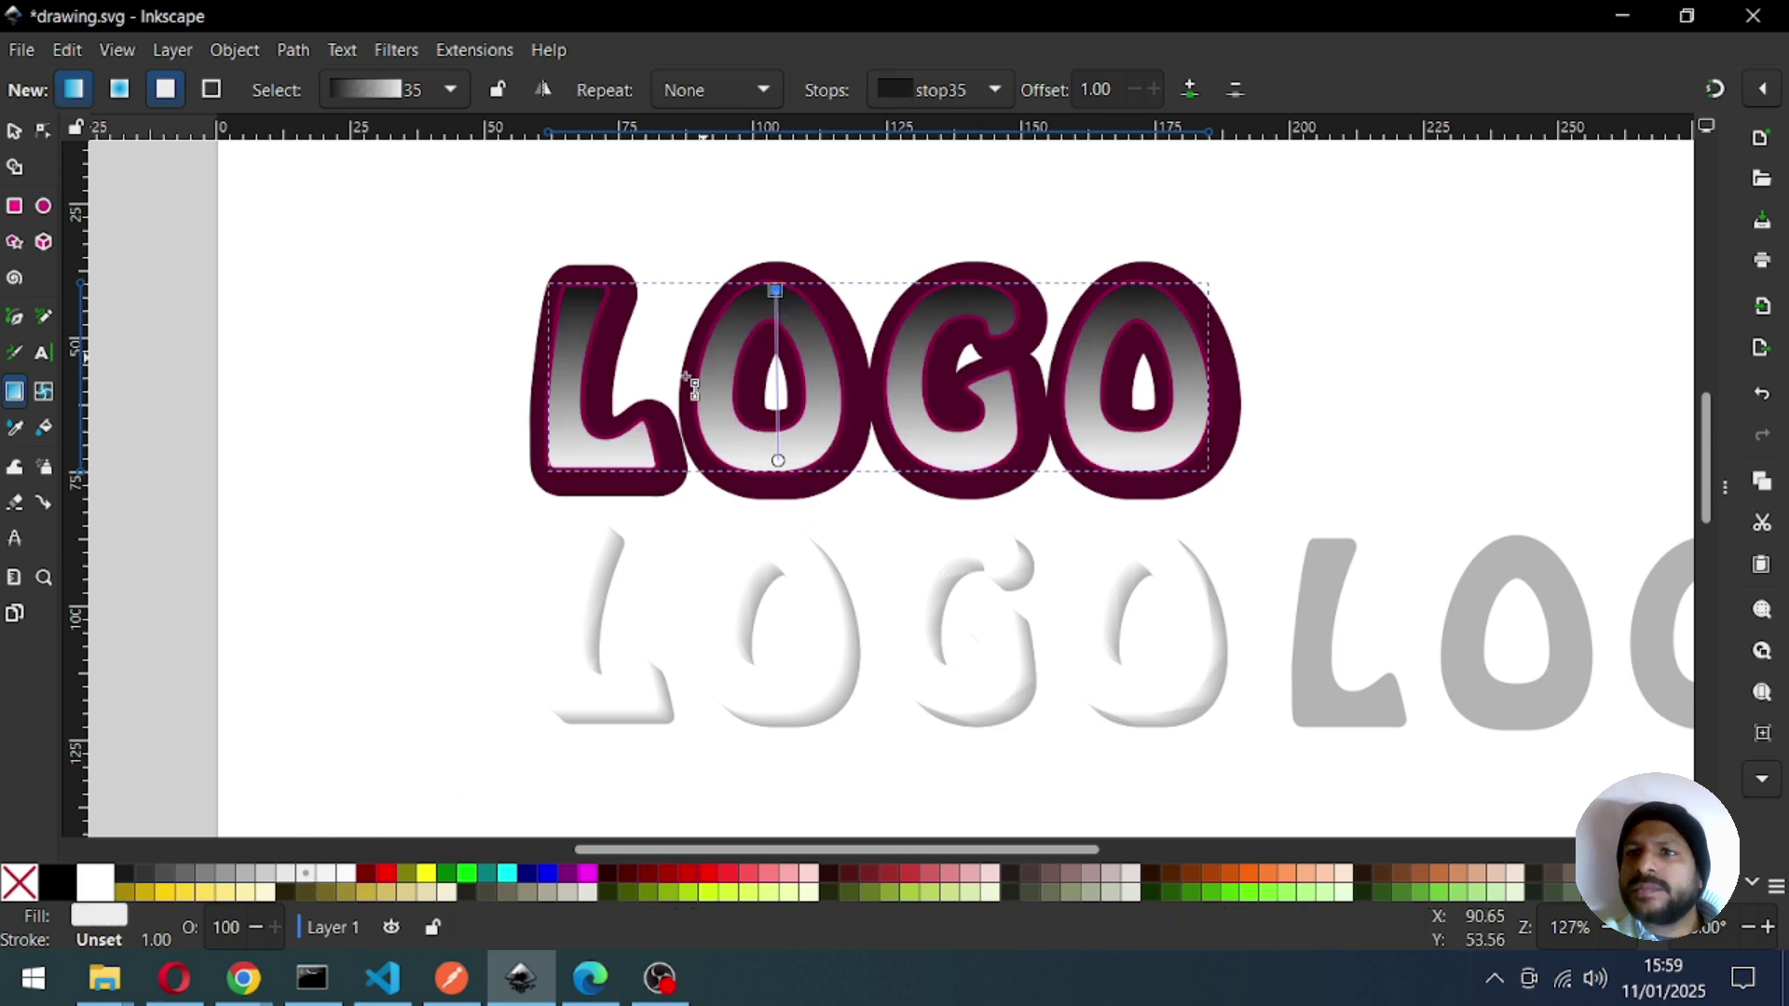
click(97, 886)
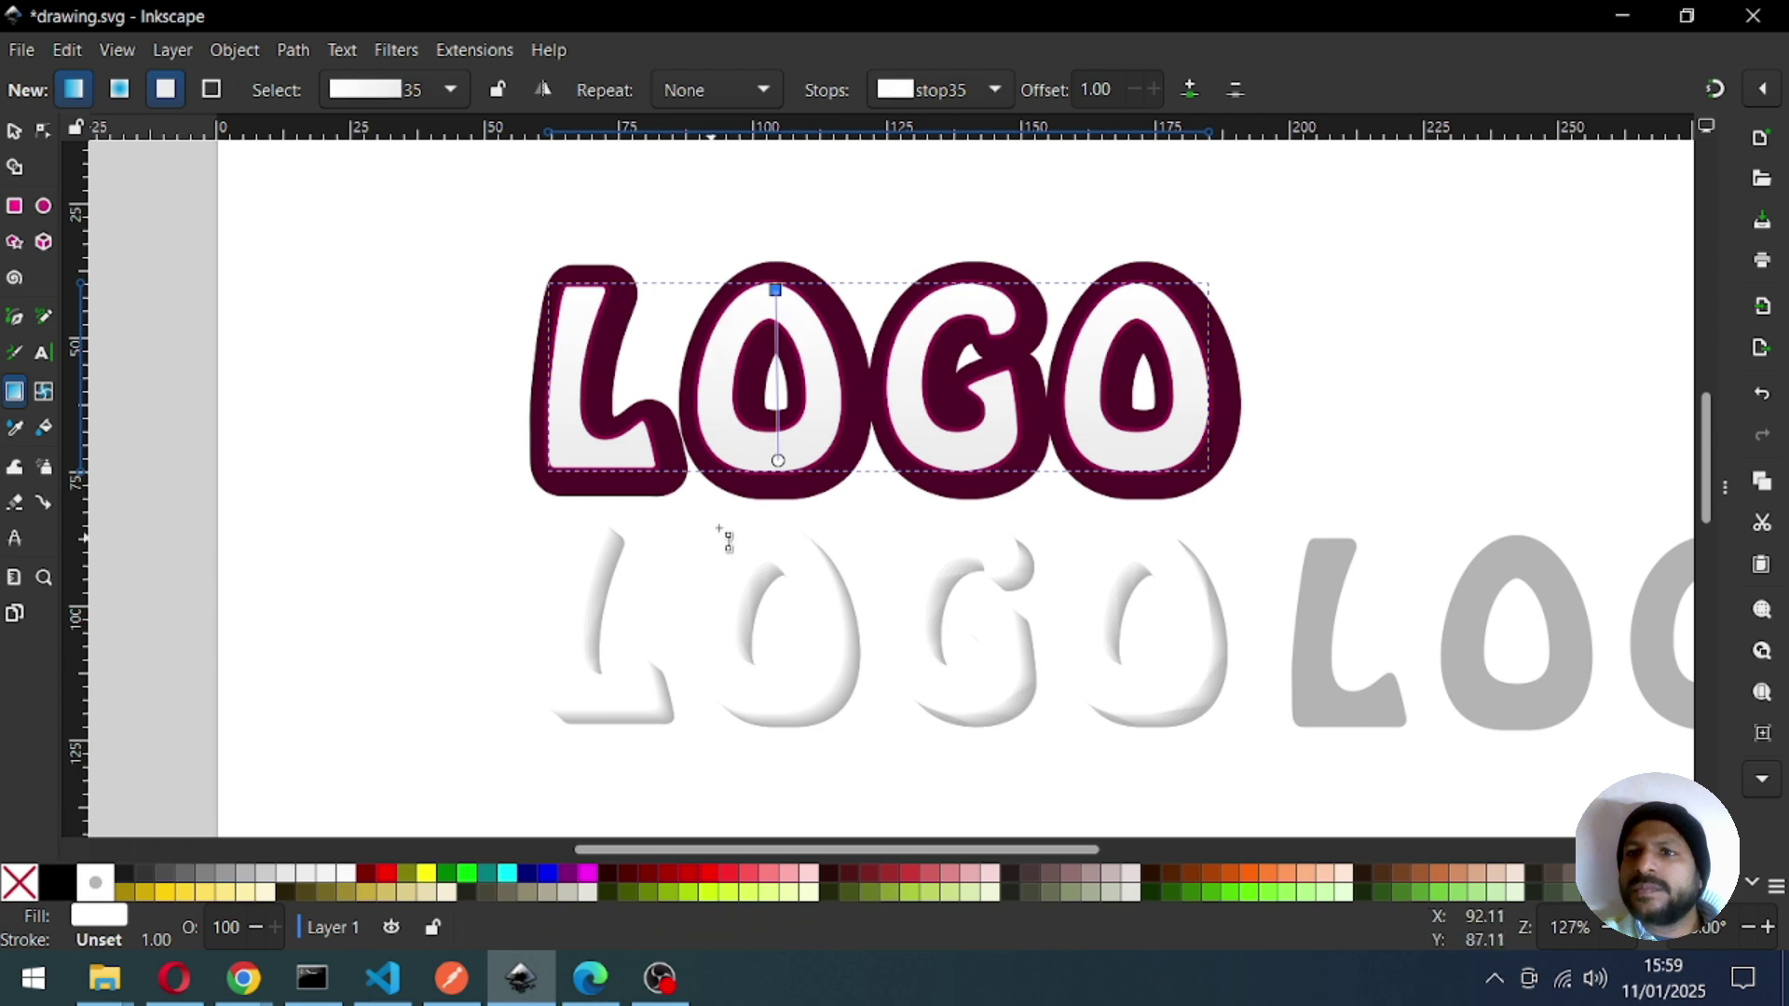
Extend the gradient's end below the letters with a 30% Grey end stop, and lower its white start slightly.
drag(781, 466, 778, 485)
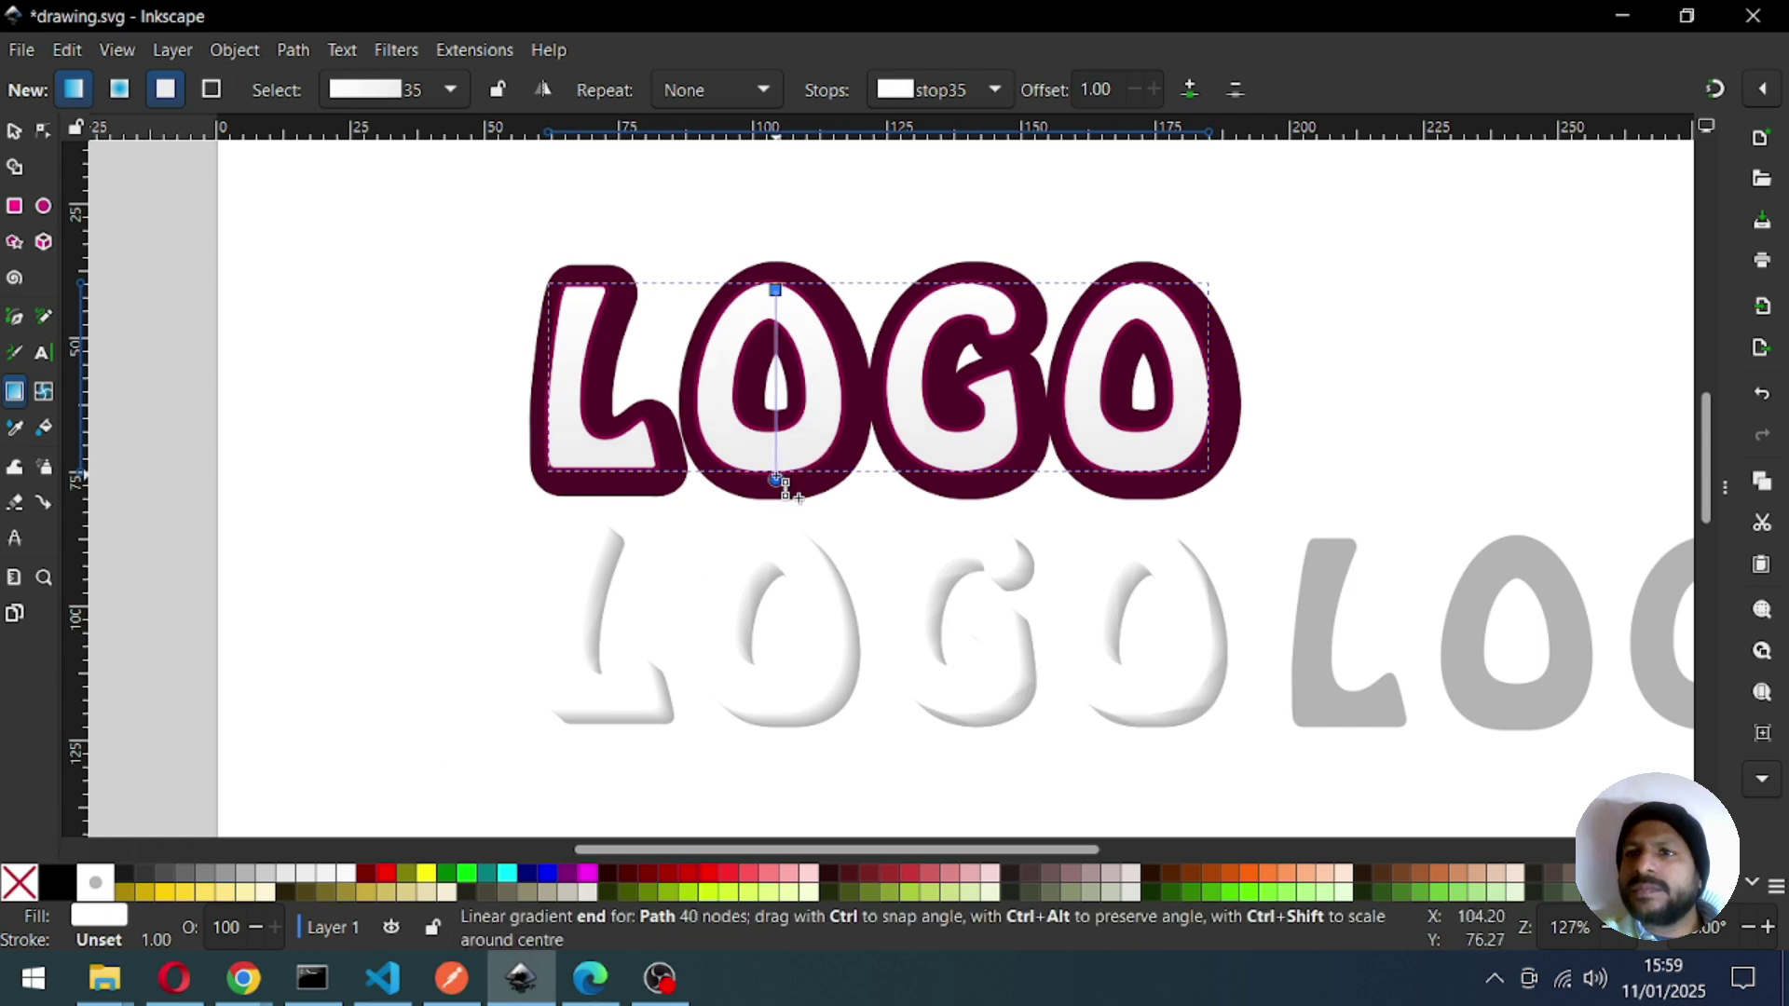
click(268, 882)
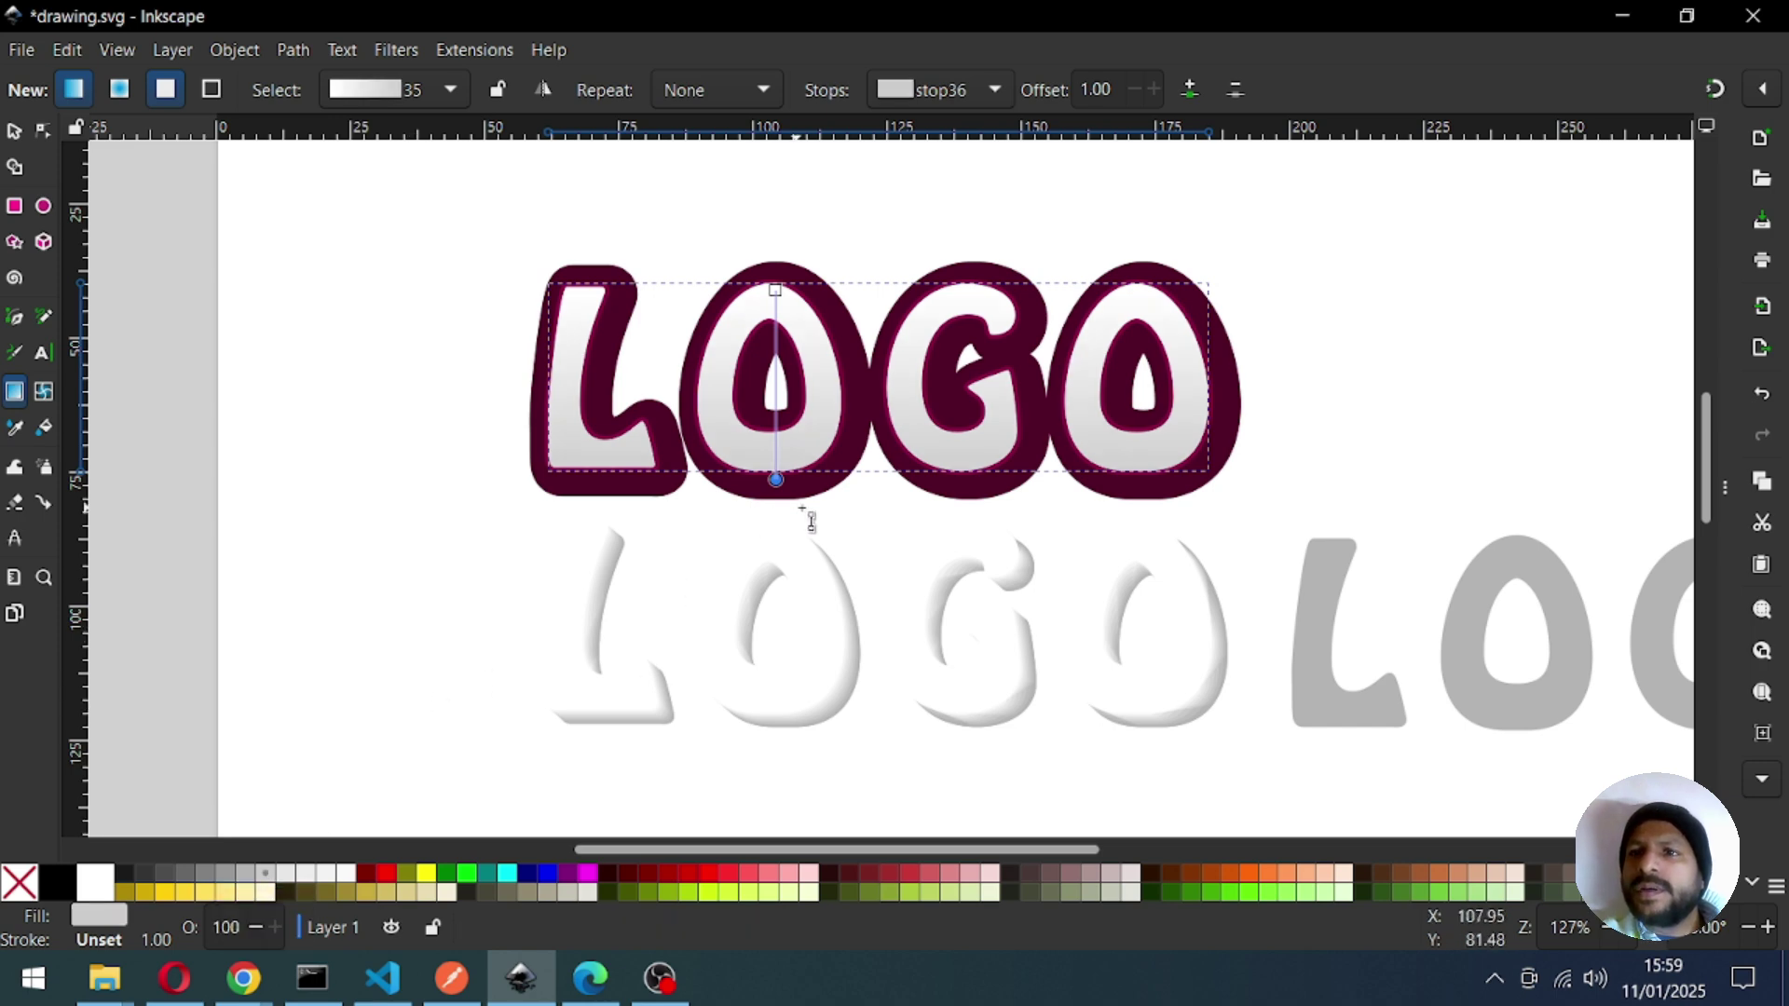
click(244, 878)
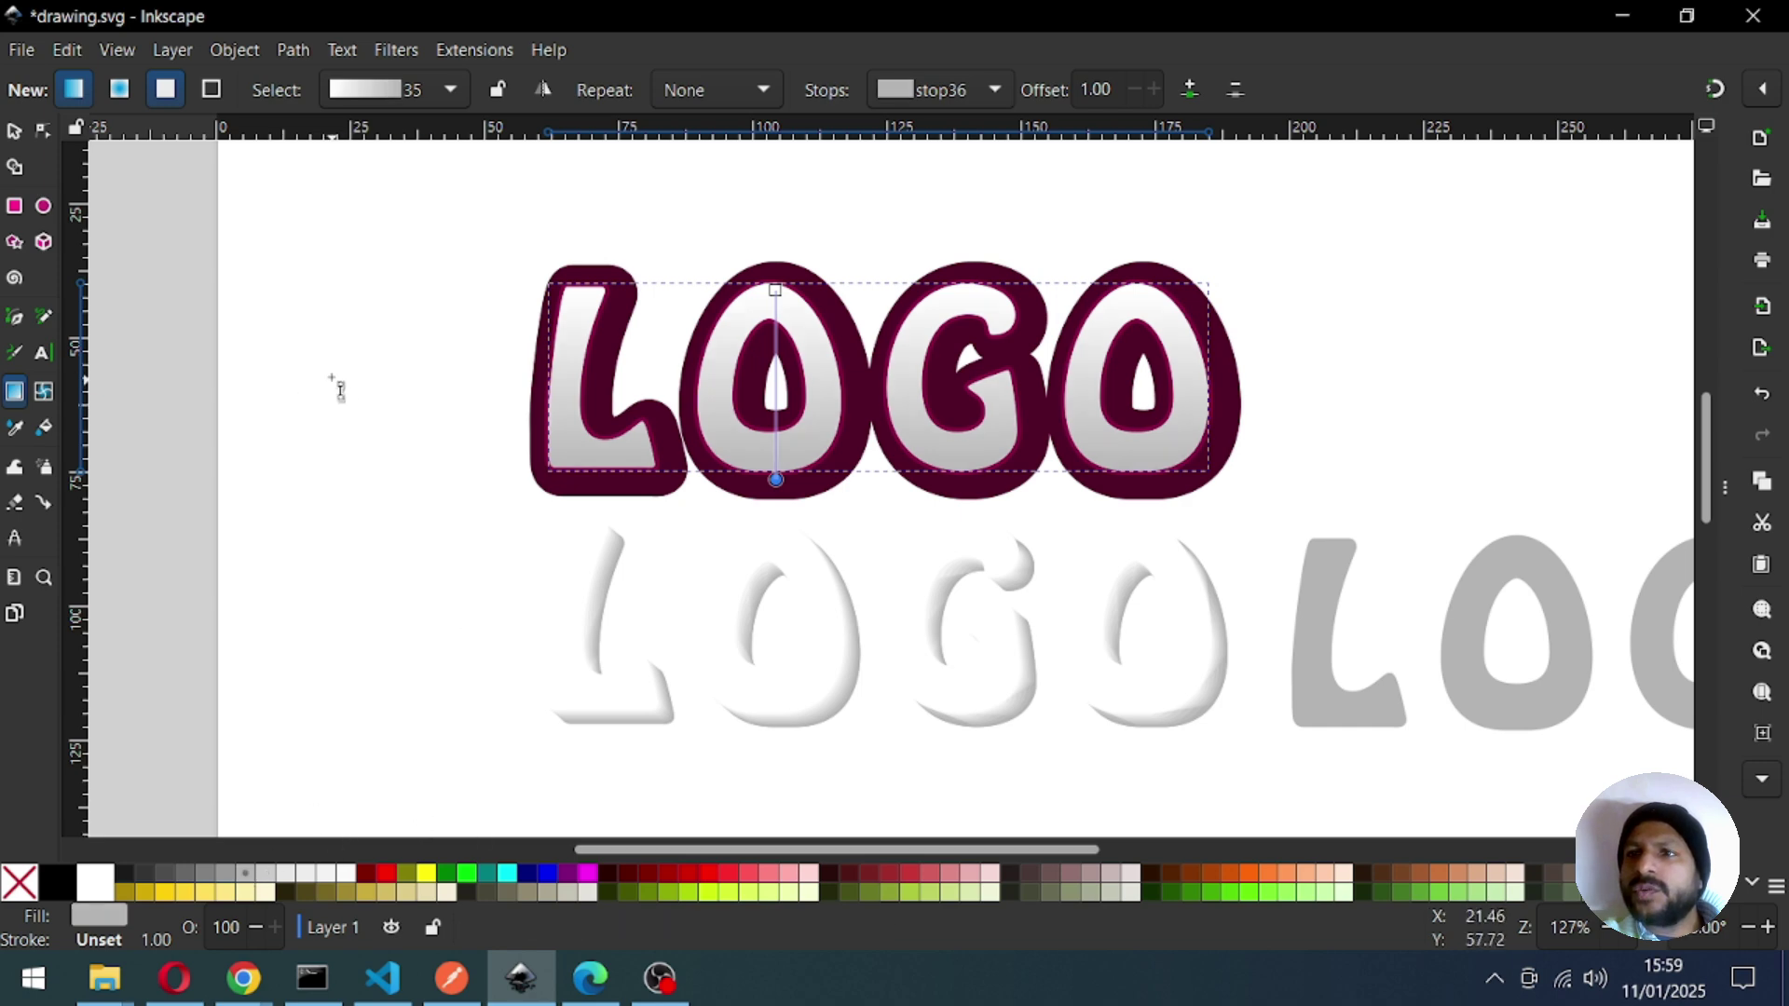
drag(776, 291, 779, 307)
click(776, 308)
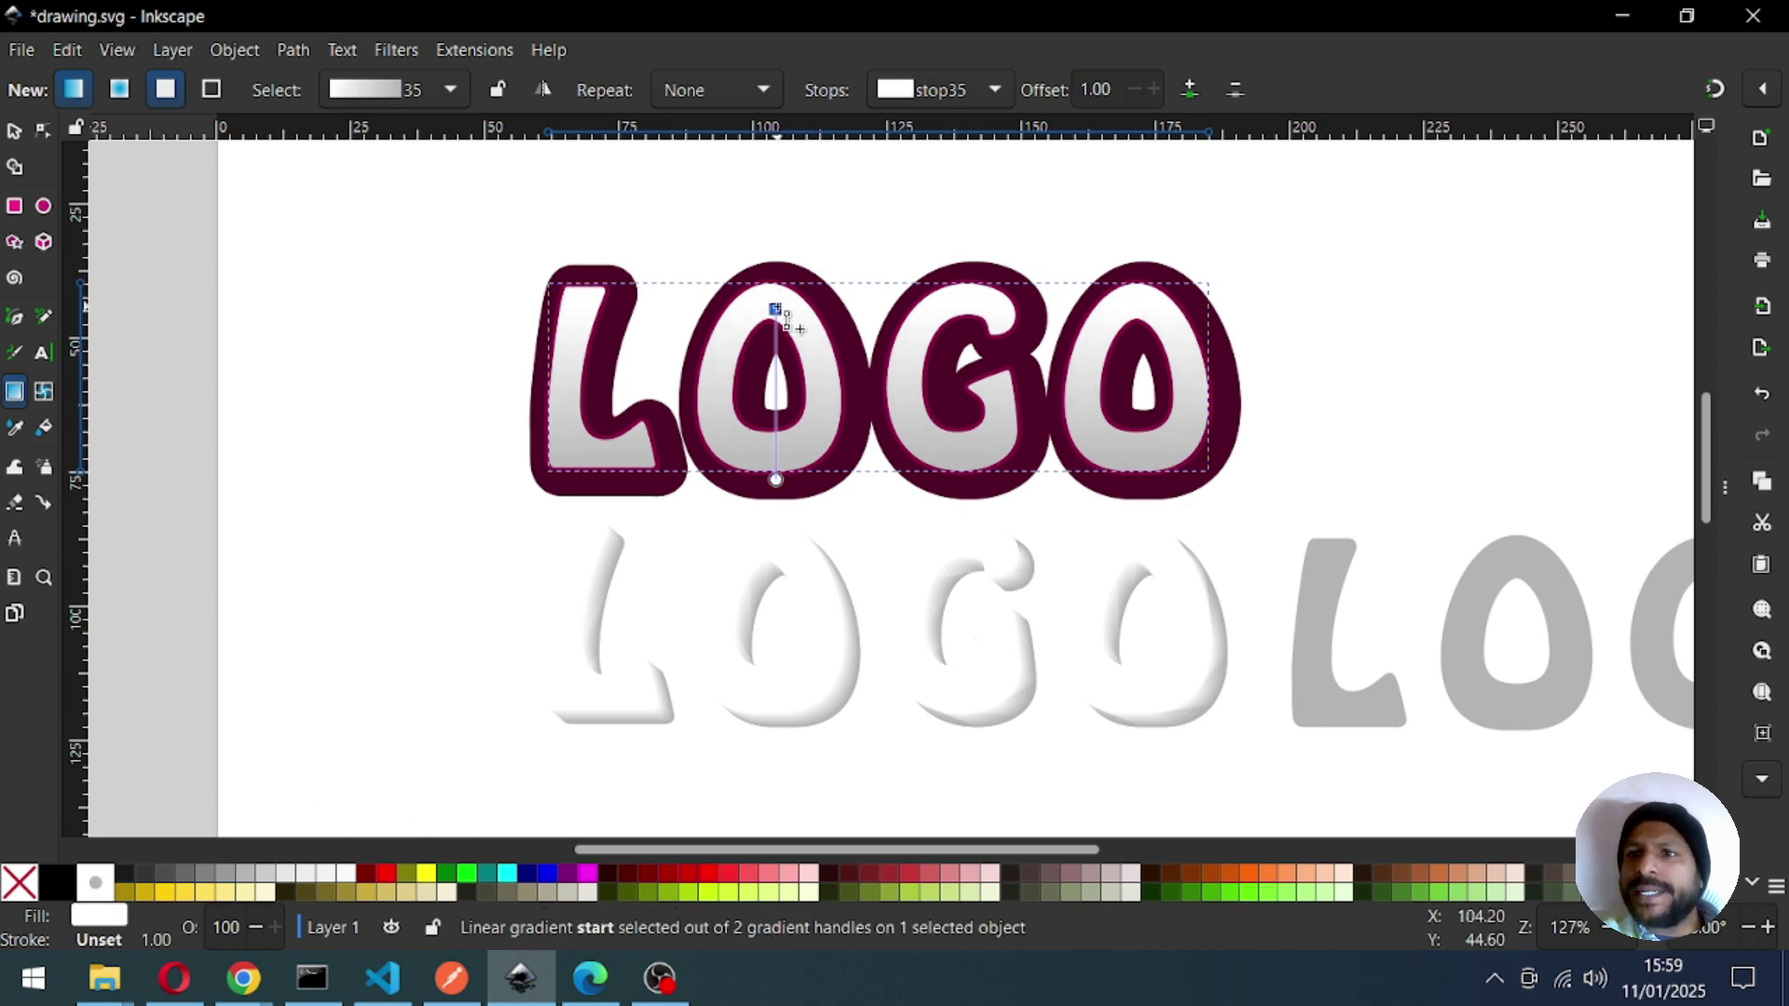
Deselect the gradient-filled LOGO and save the drawing.
click(14, 132)
click(272, 293)
key(ctrl+s)
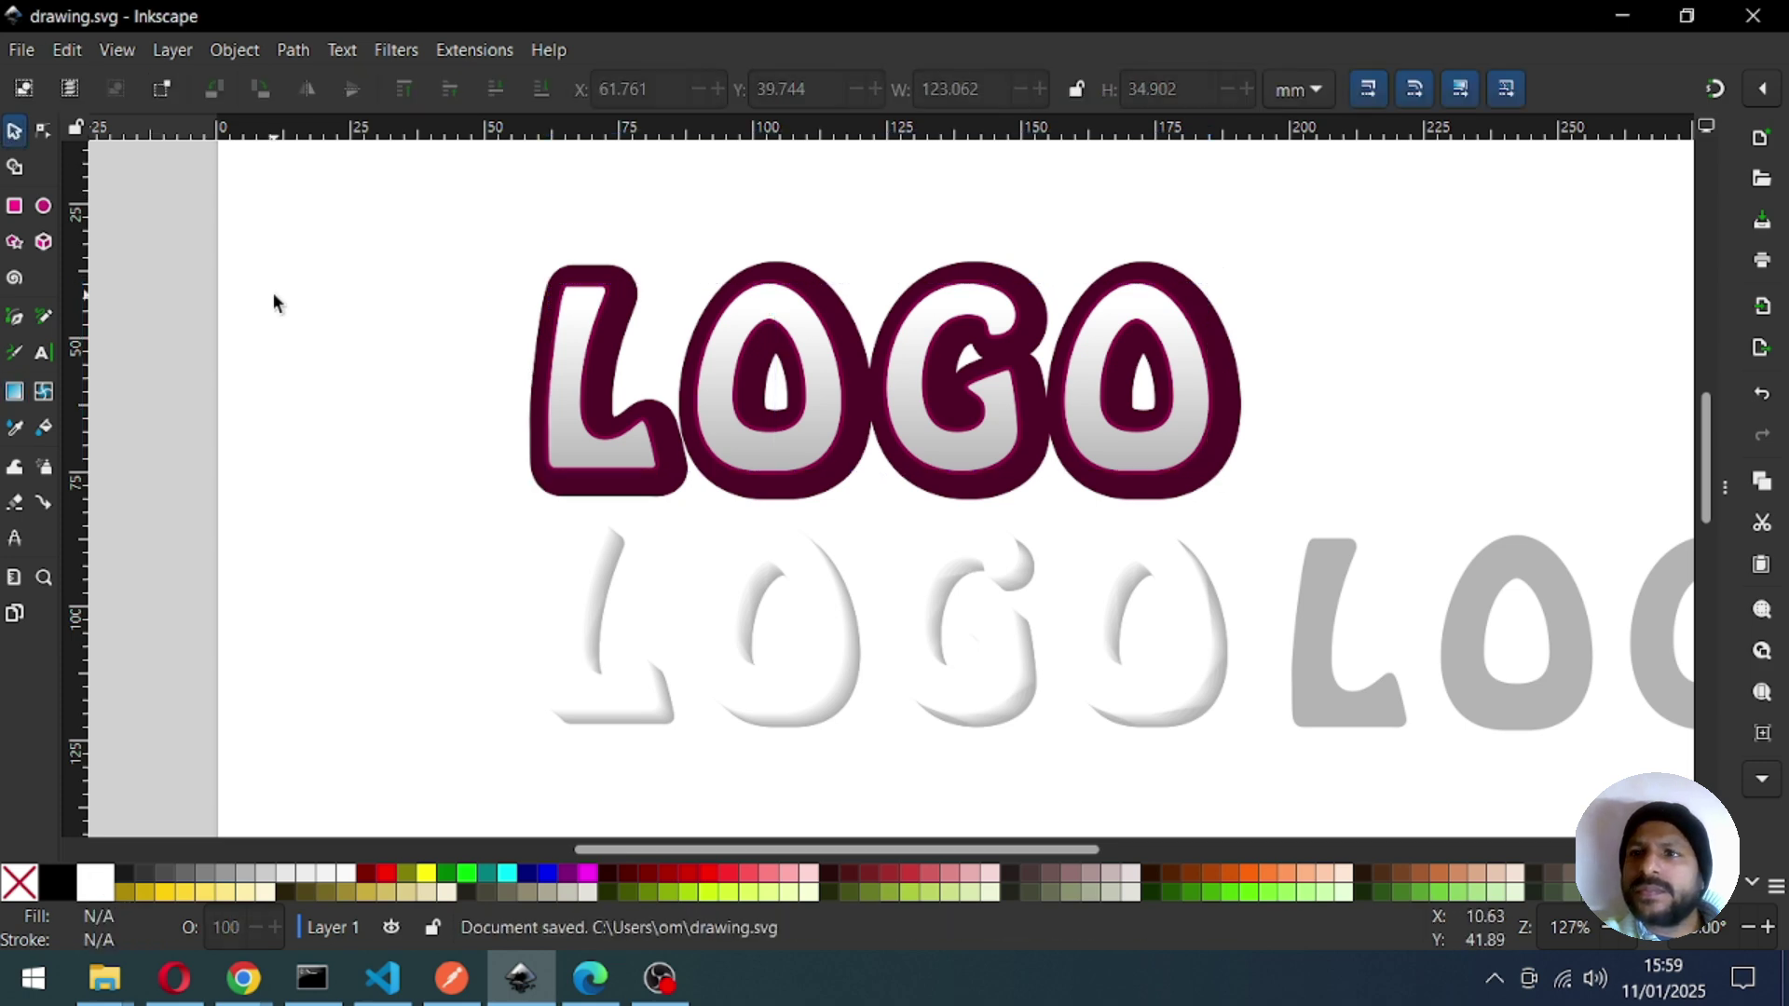
Fill the thin magenta outline layer around the gradient letters with white and save the drawing.
click(547, 477)
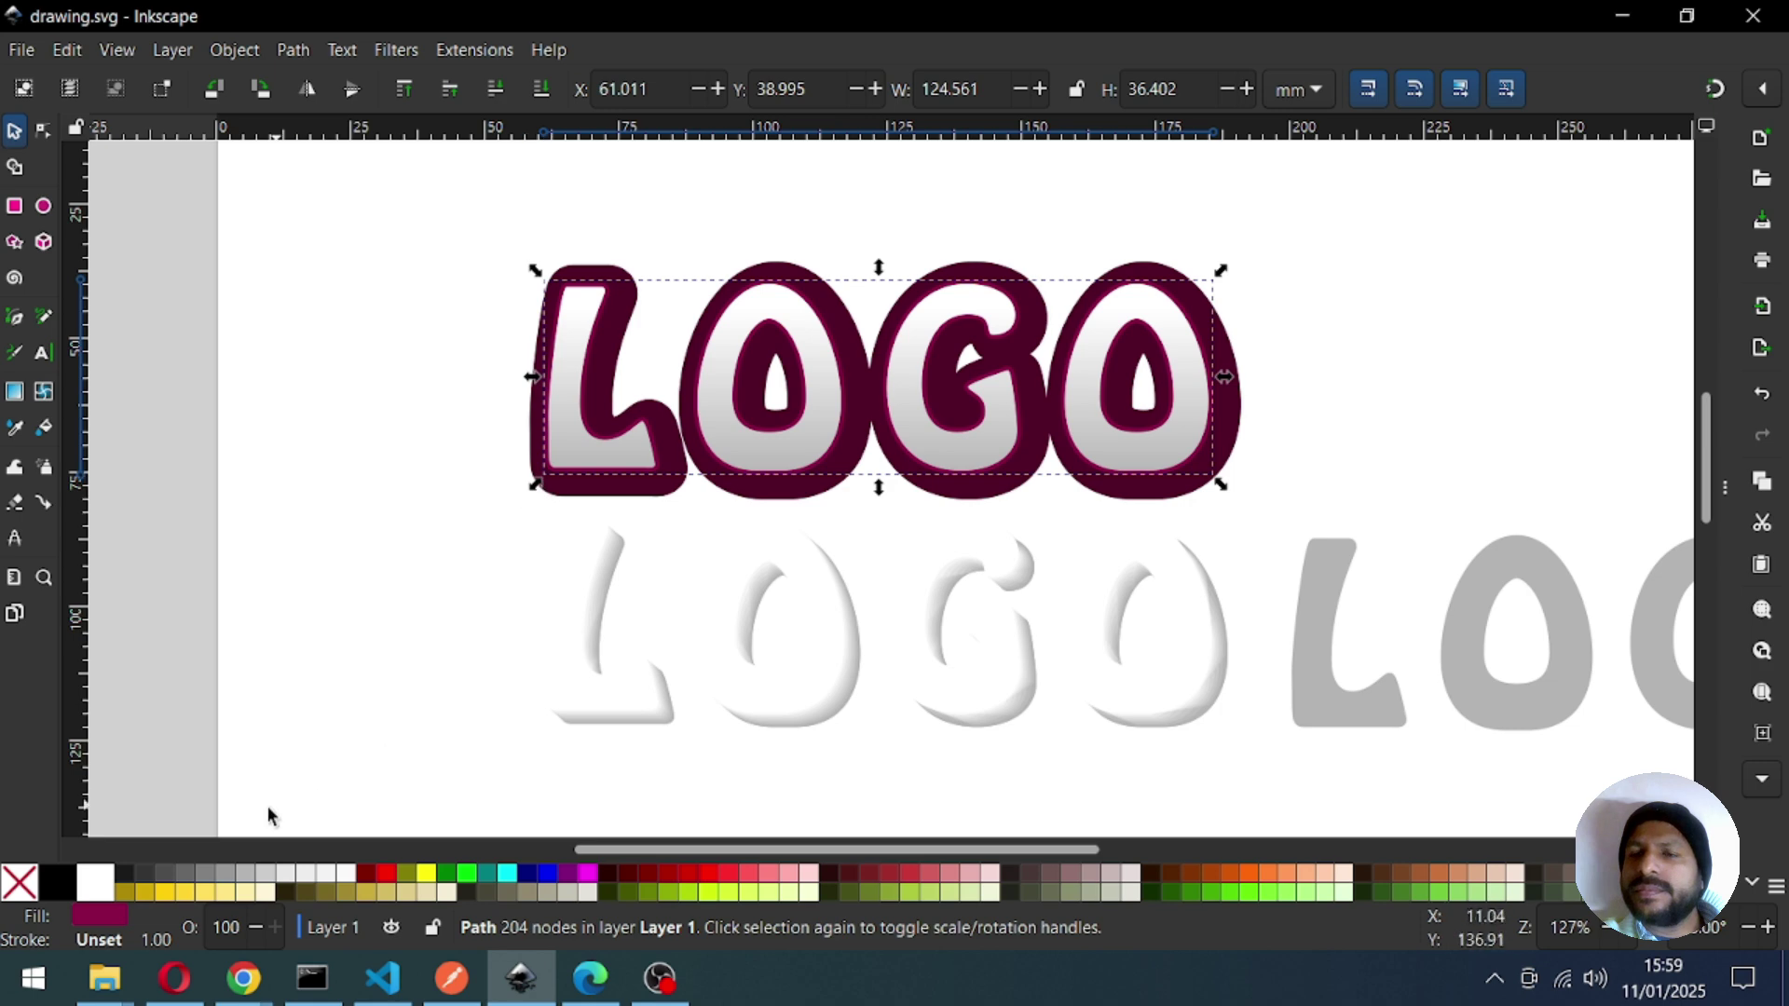
click(97, 884)
click(321, 639)
key(ctrl+s)
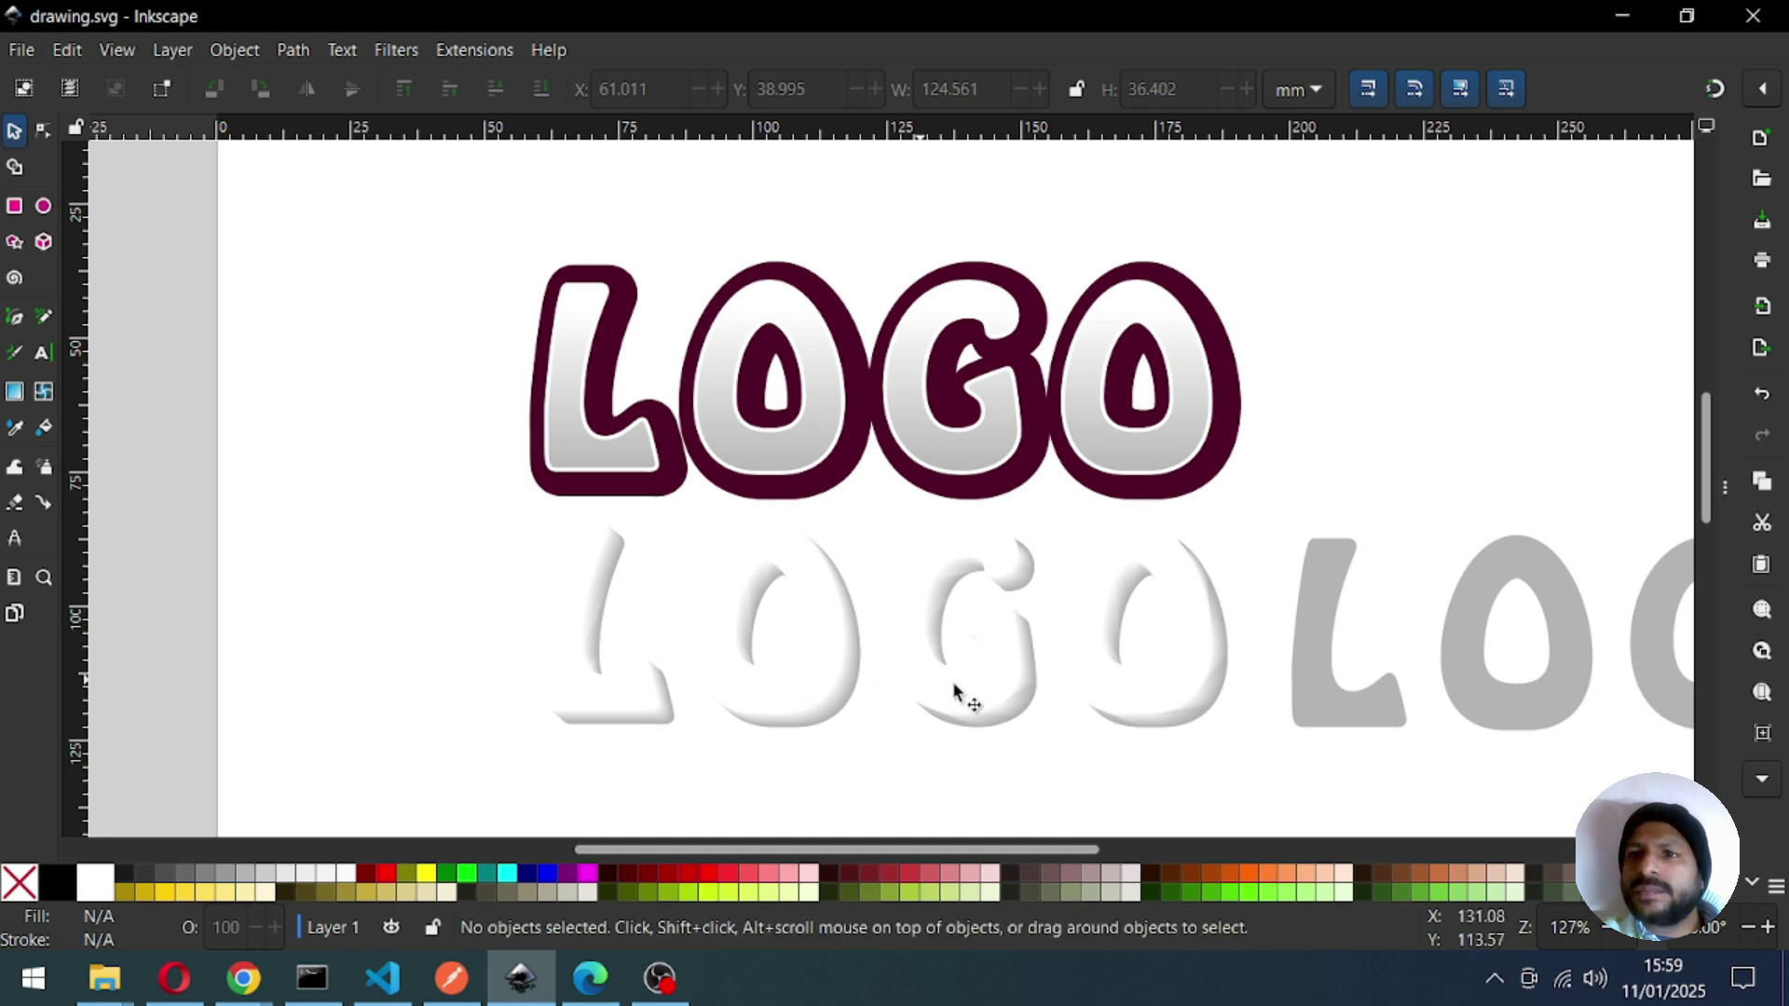
Raise the gradient letters and their white outline to the top, group them, and save the drawing.
drag(417, 203, 1299, 490)
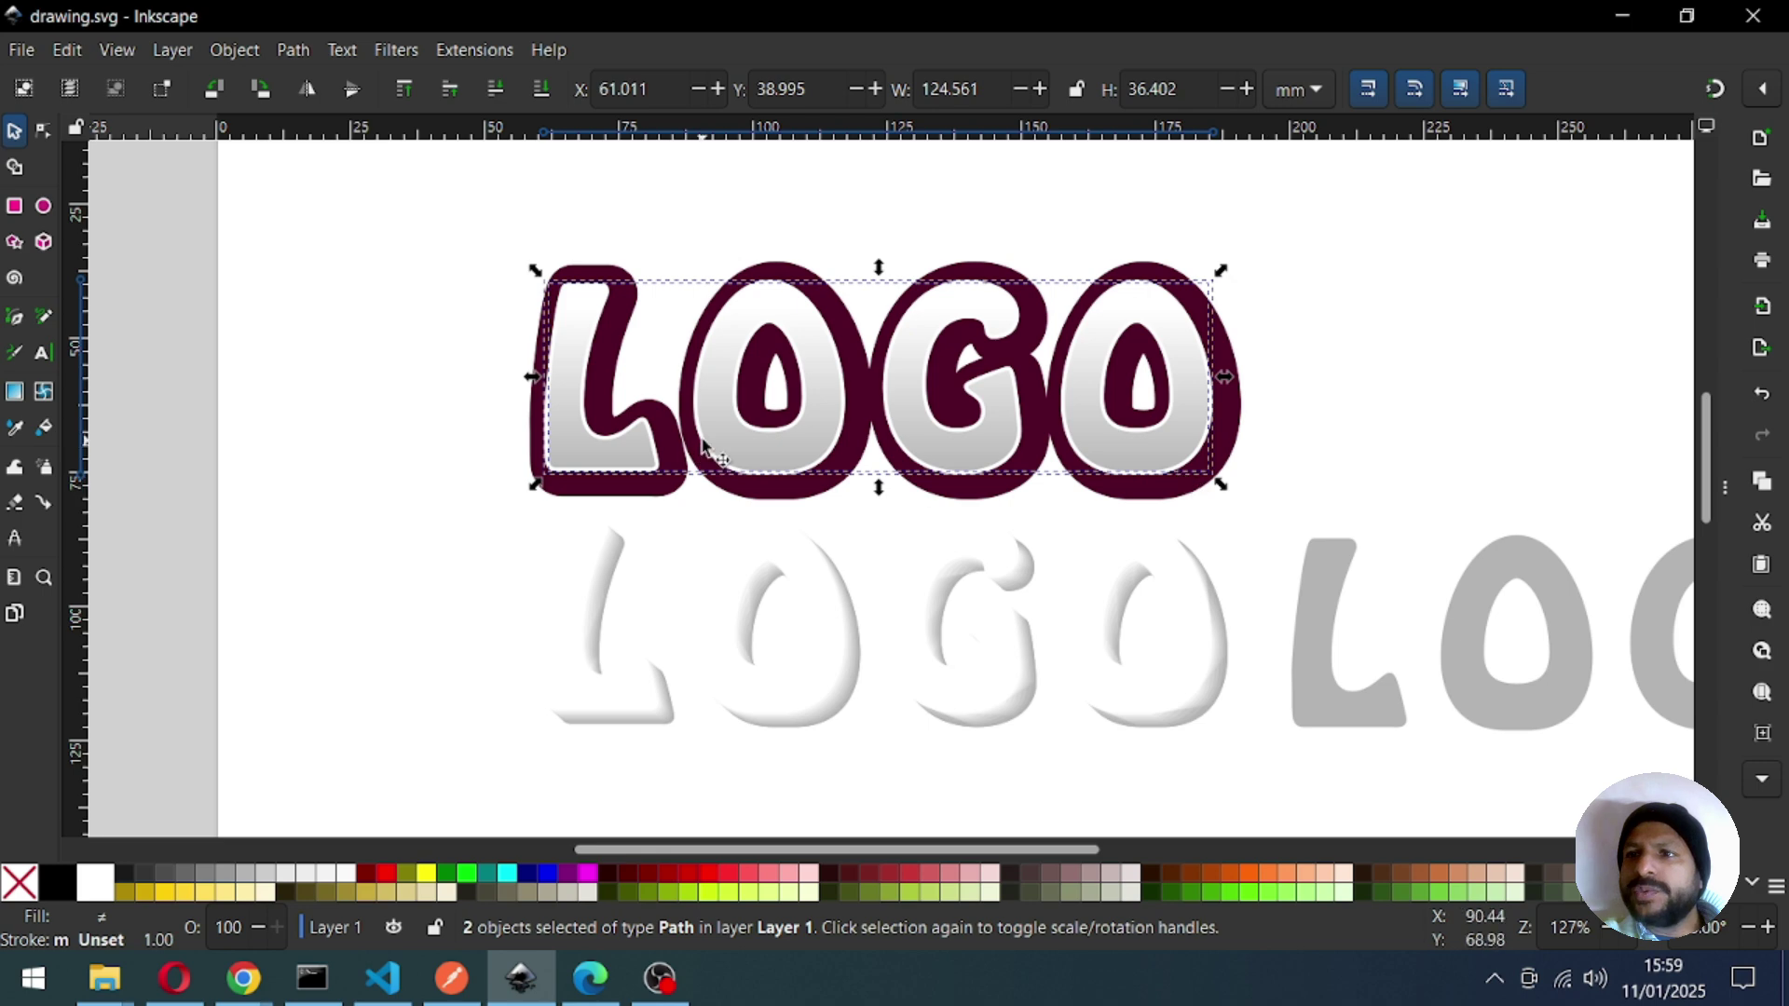
click(231, 50)
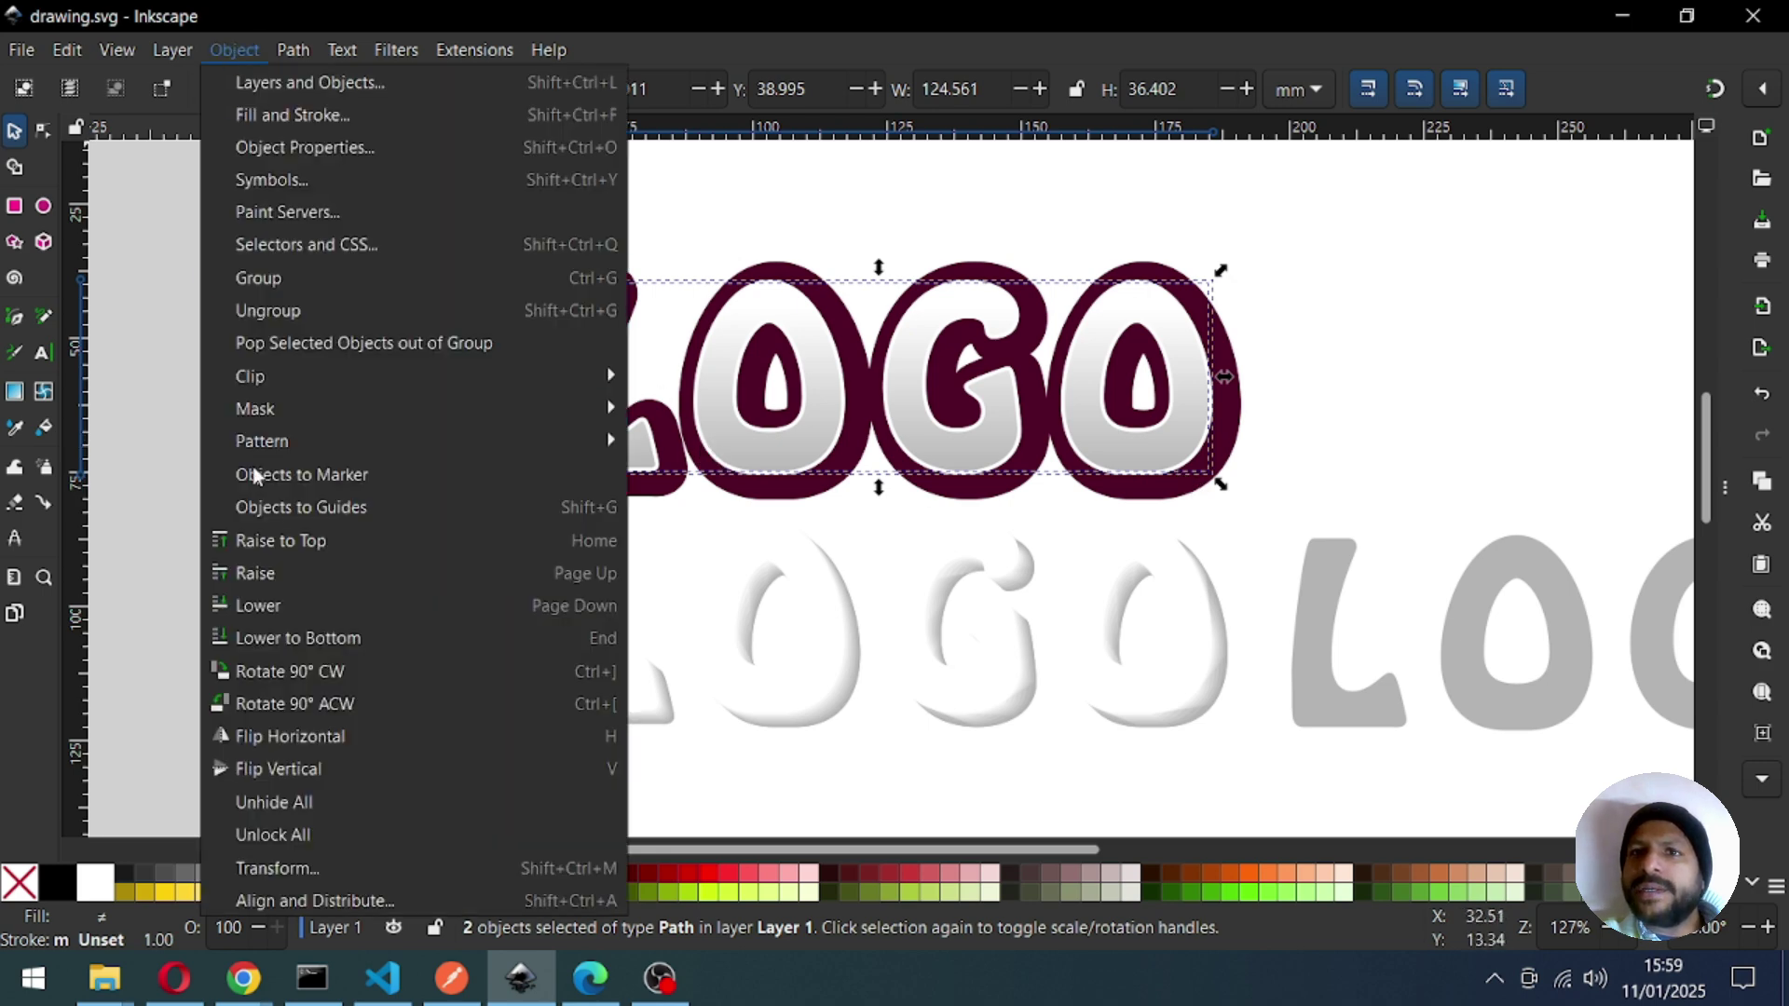
click(289, 541)
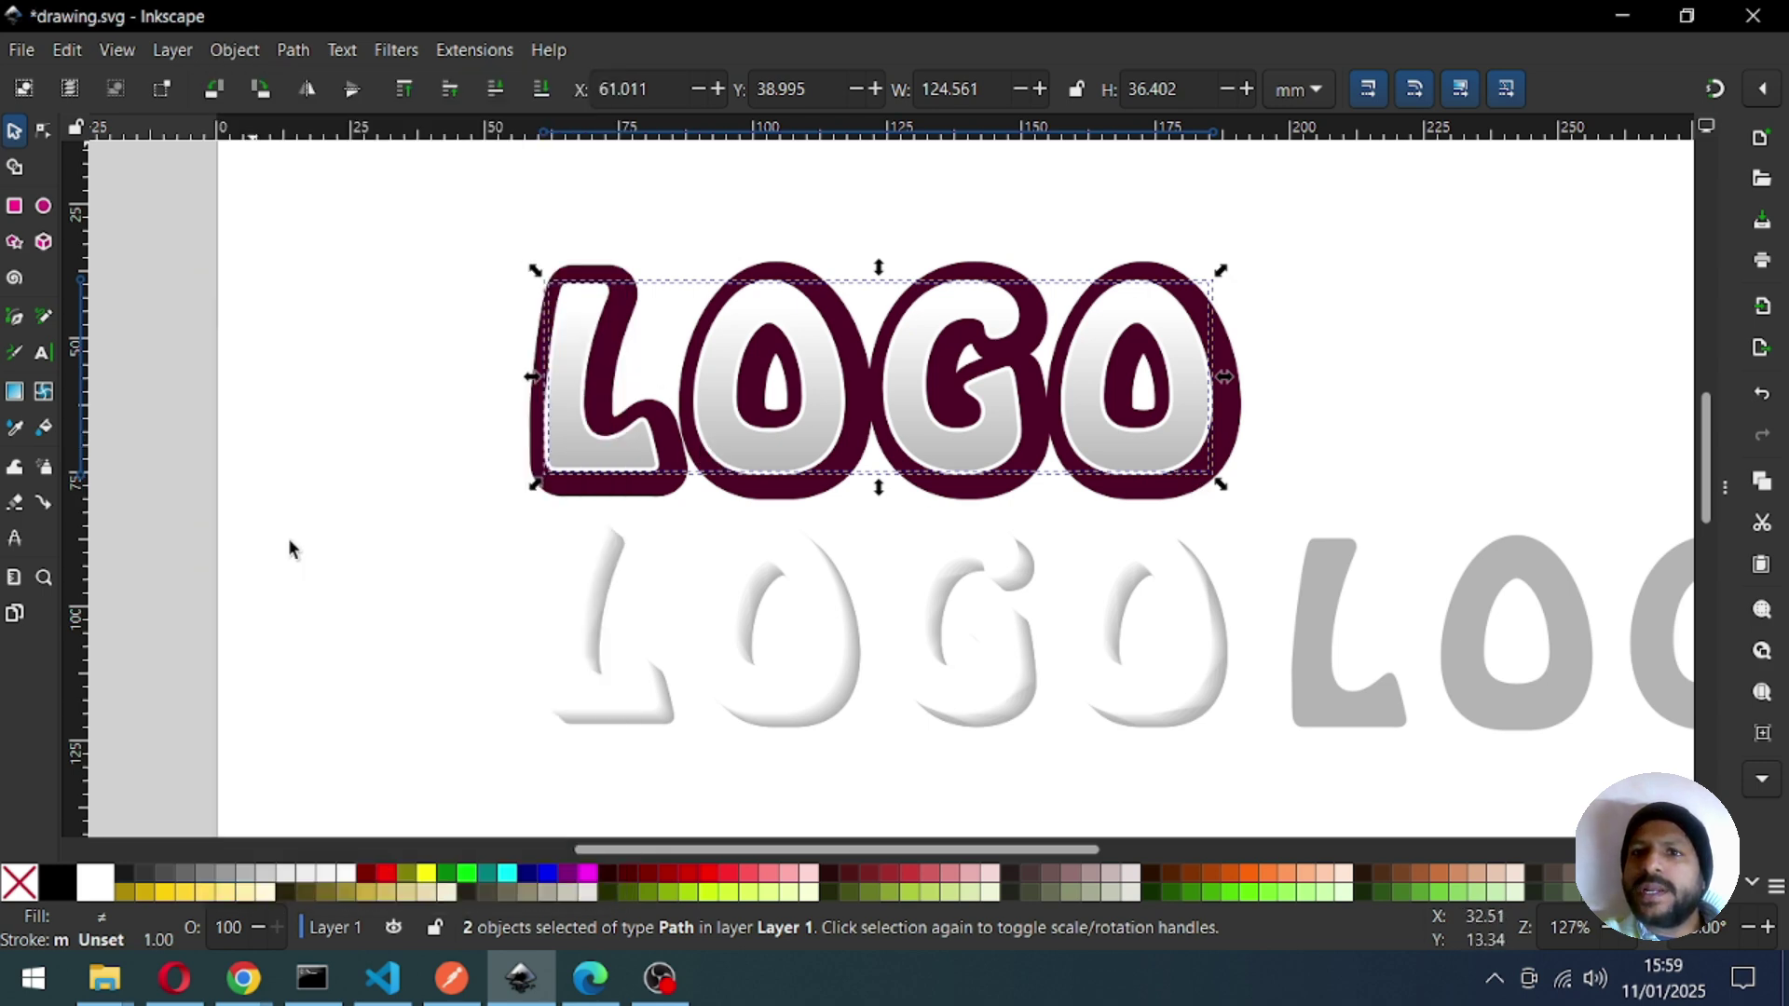
right_click(712, 416)
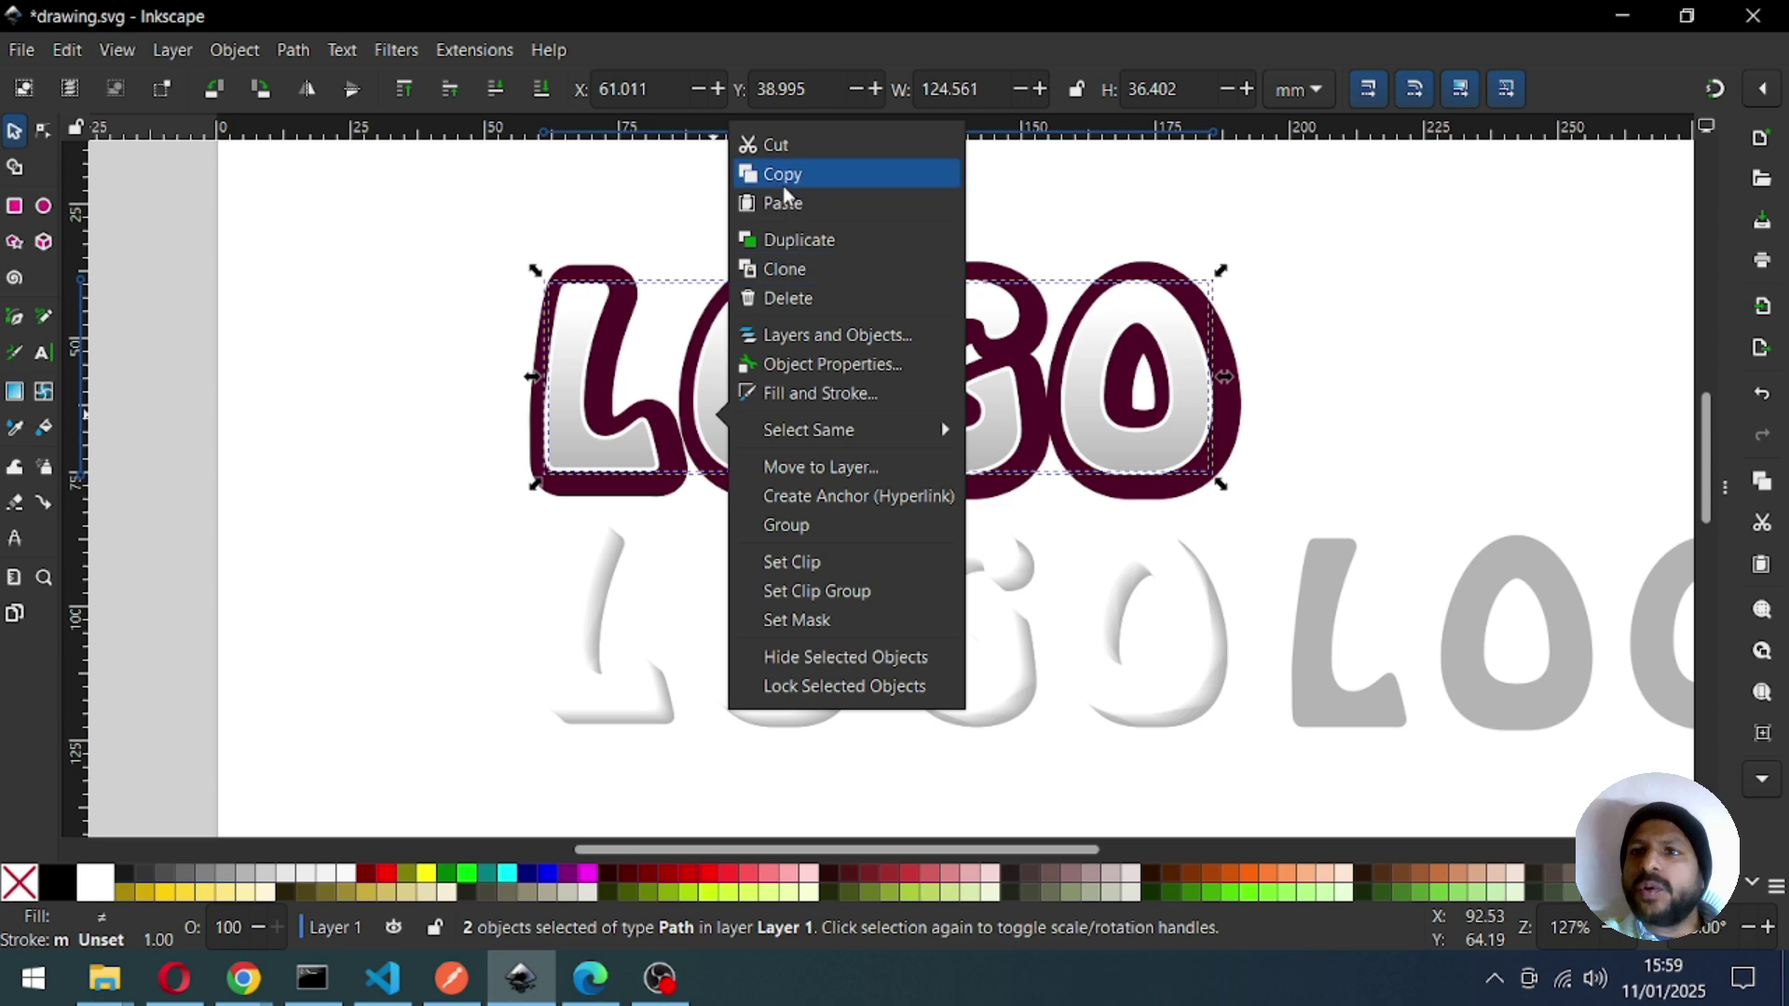
click(786, 524)
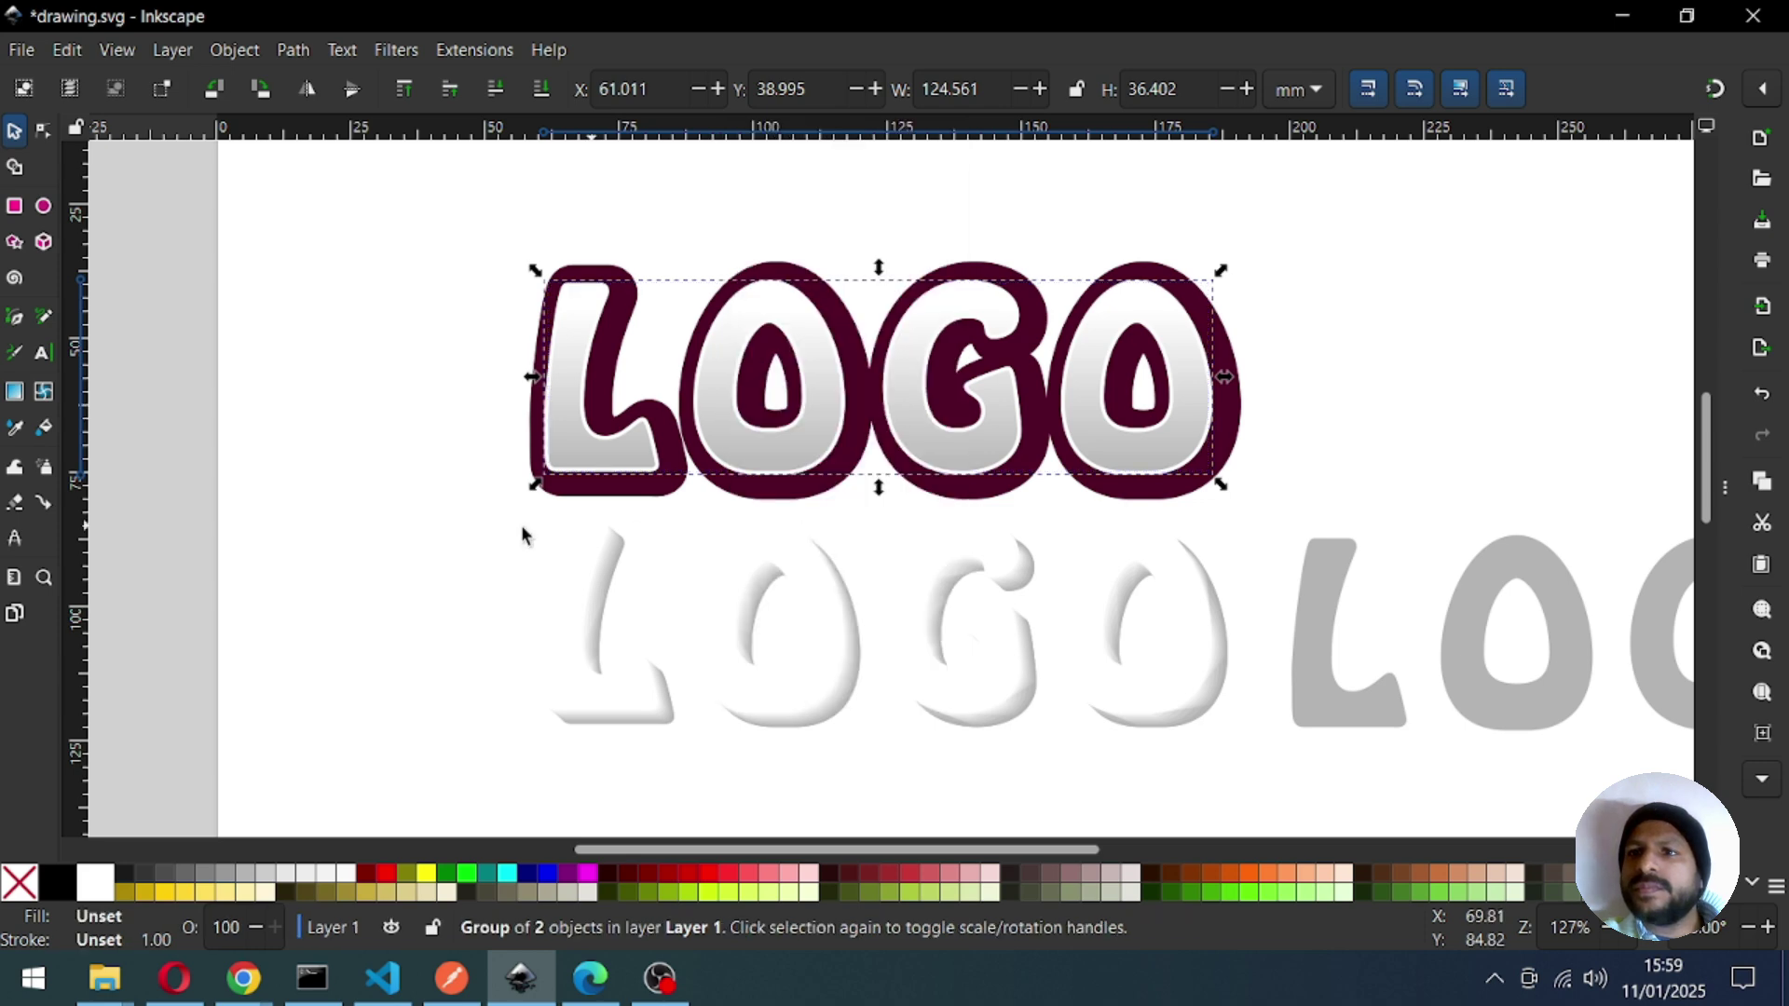
click(416, 550)
key(ctrl+s)
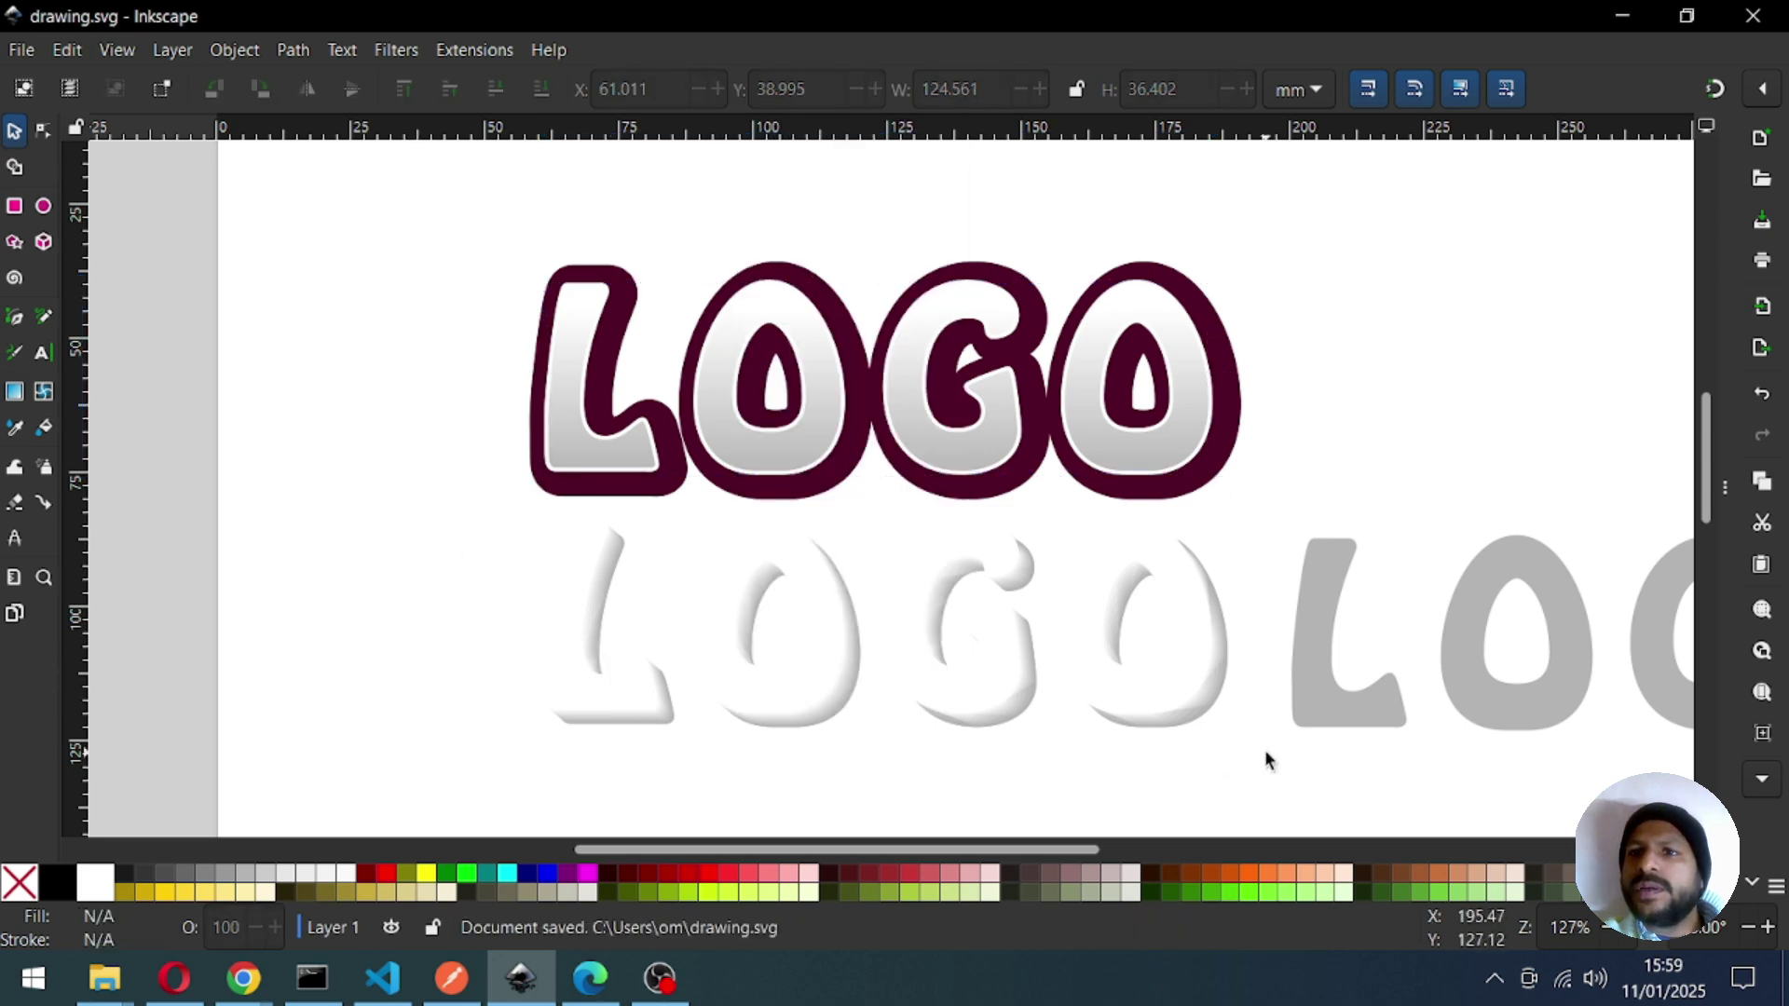
Move the soft-shaded LOGO group up over the gradient letters and try to raise the gradient group above it.
drag(1259, 766, 467, 495)
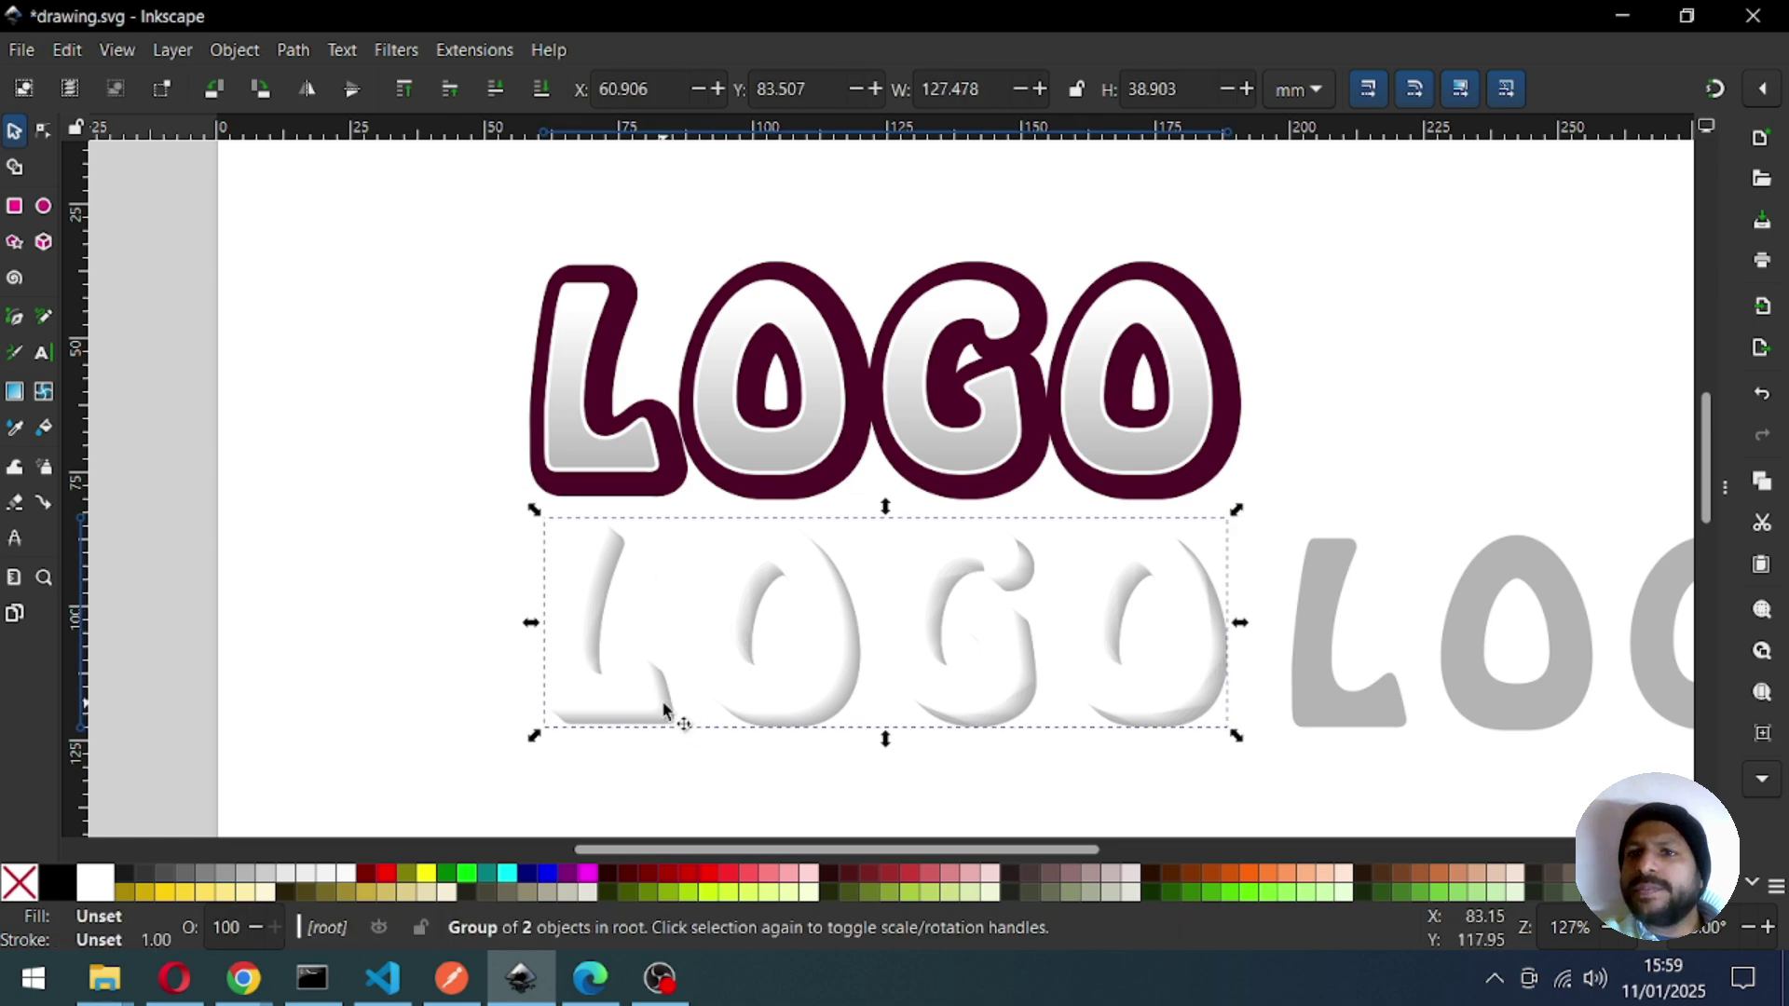
drag(662, 700, 687, 519)
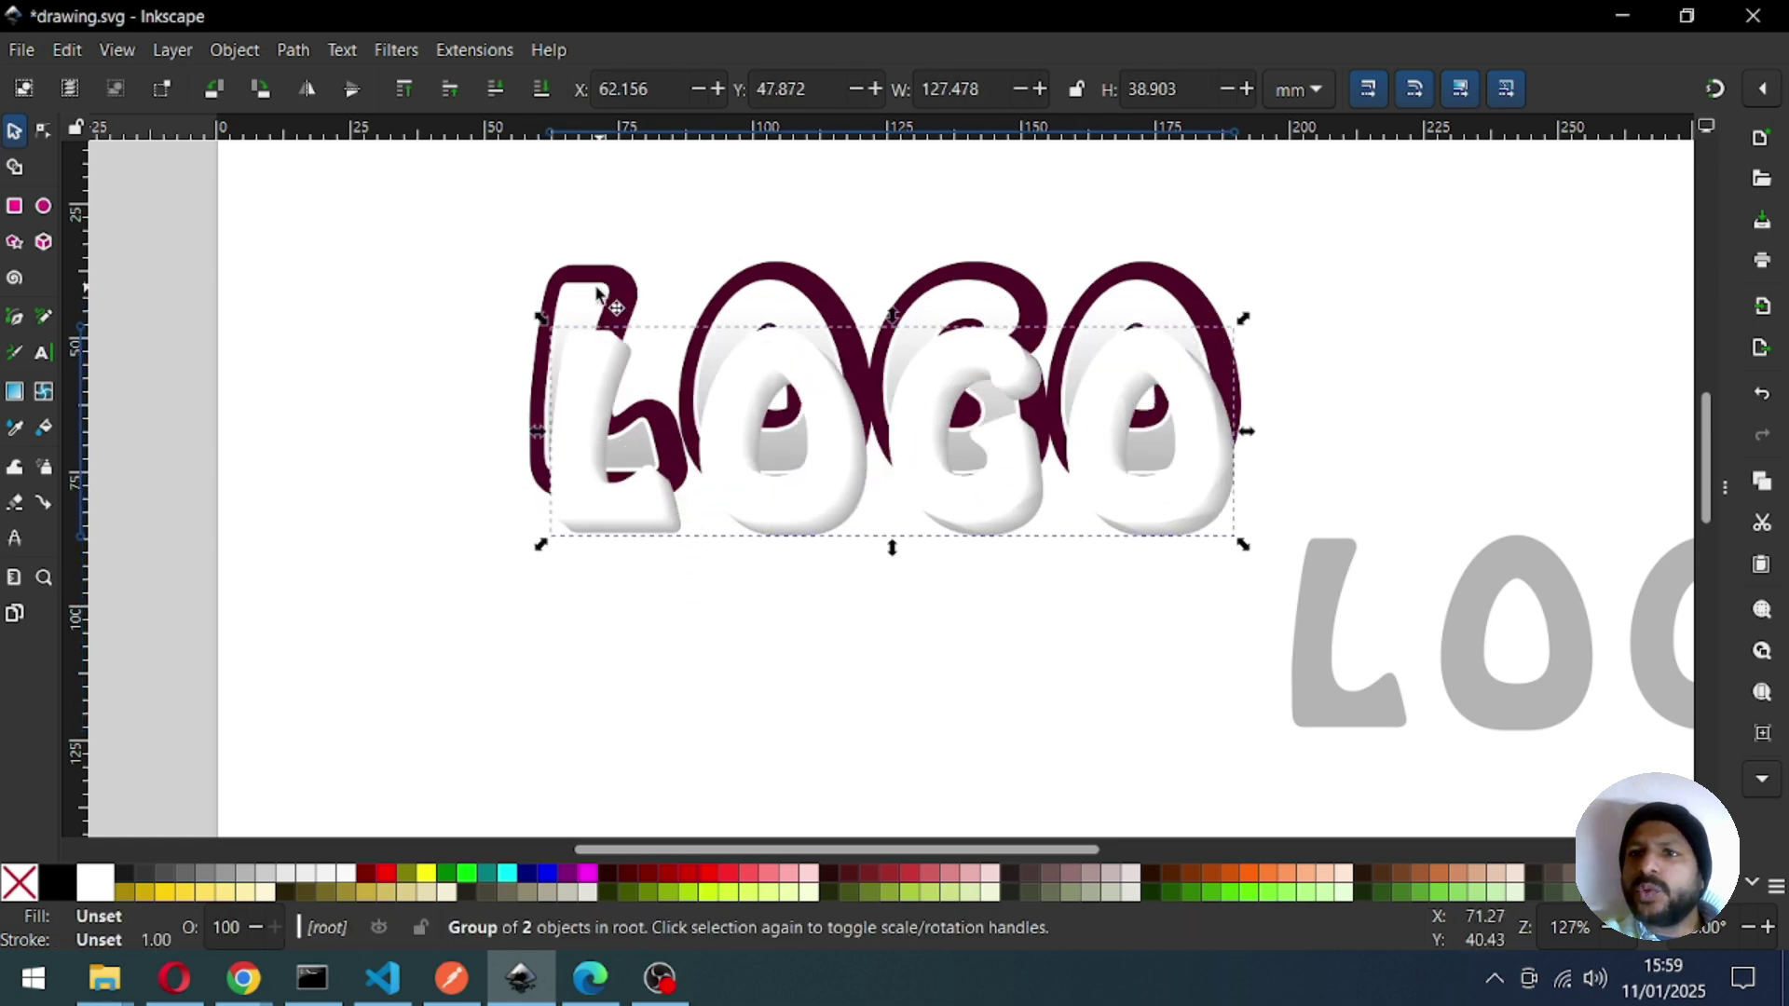
click(602, 322)
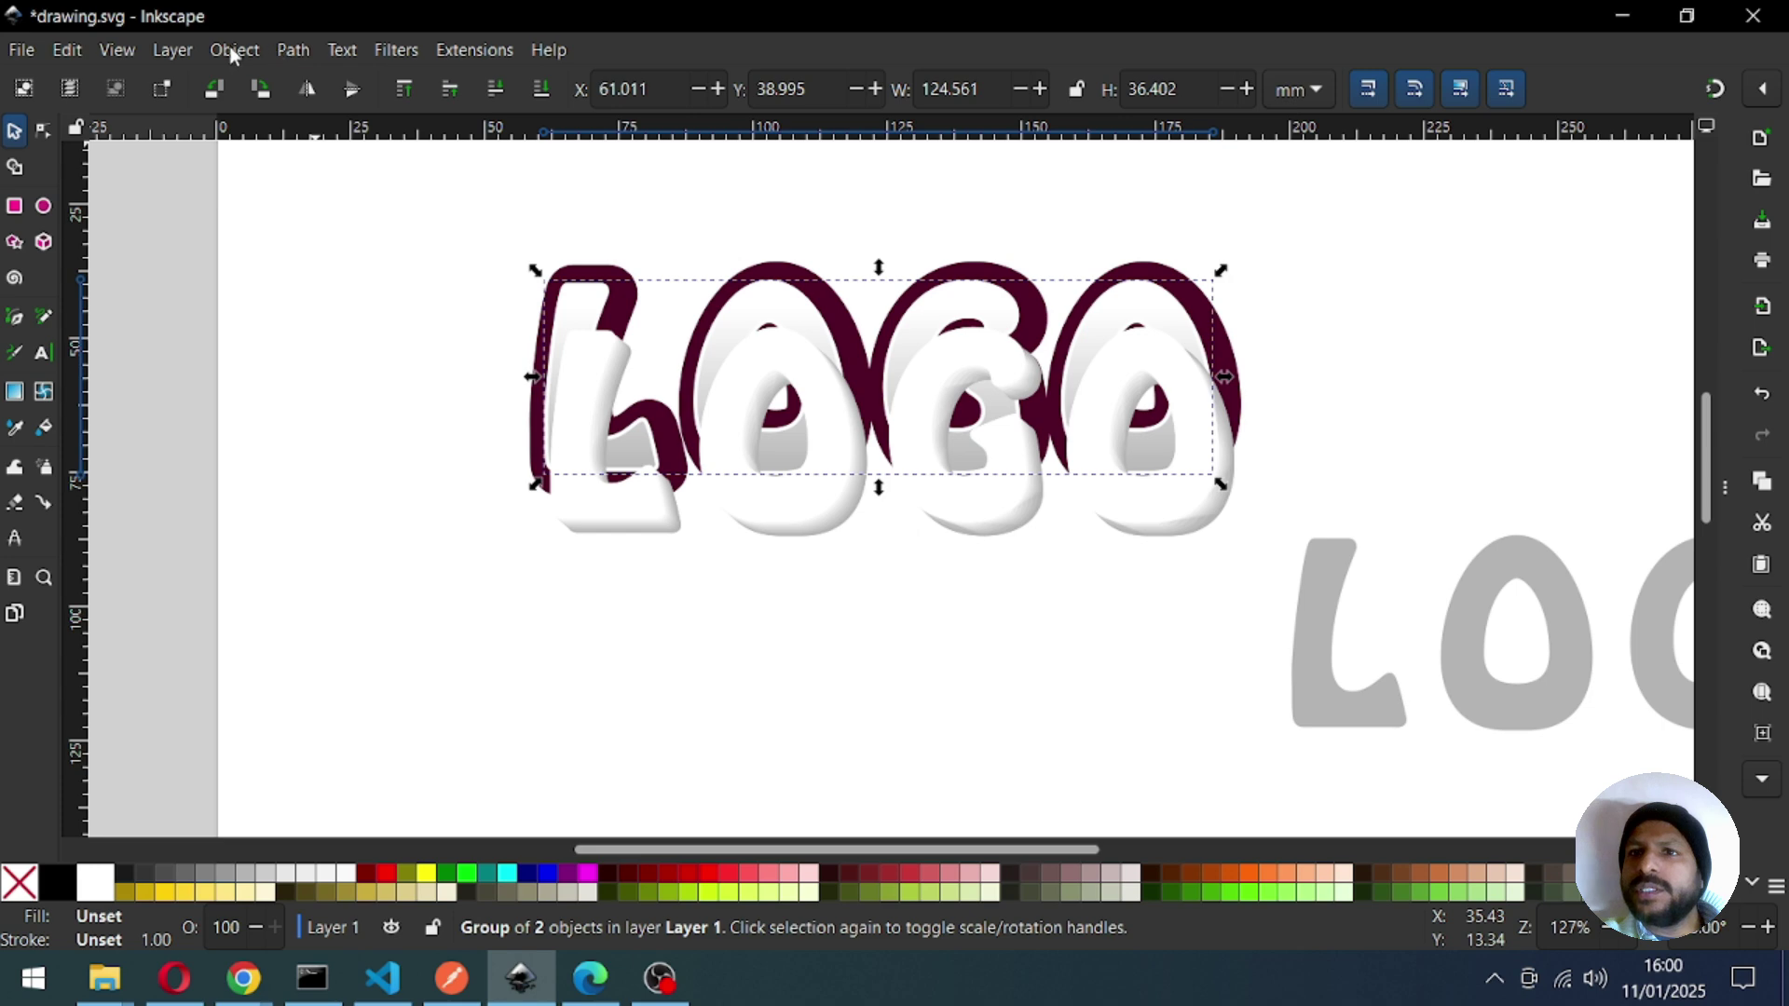
click(233, 51)
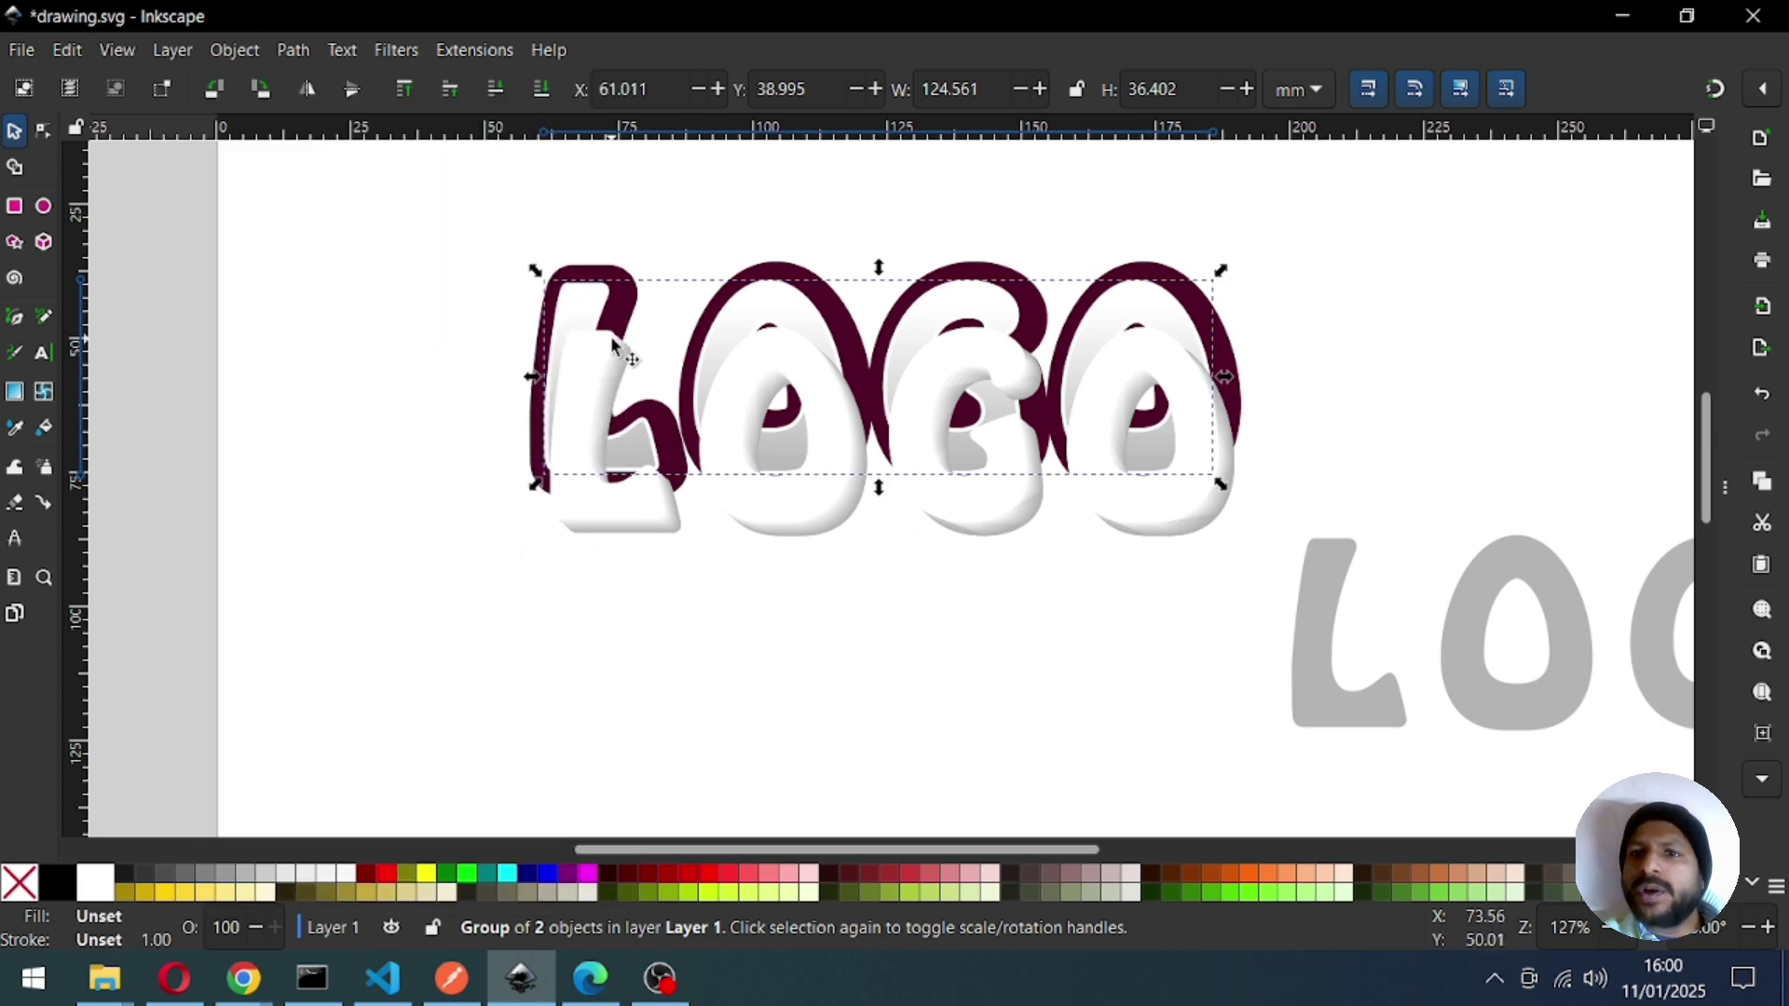
key(ctrl+s)
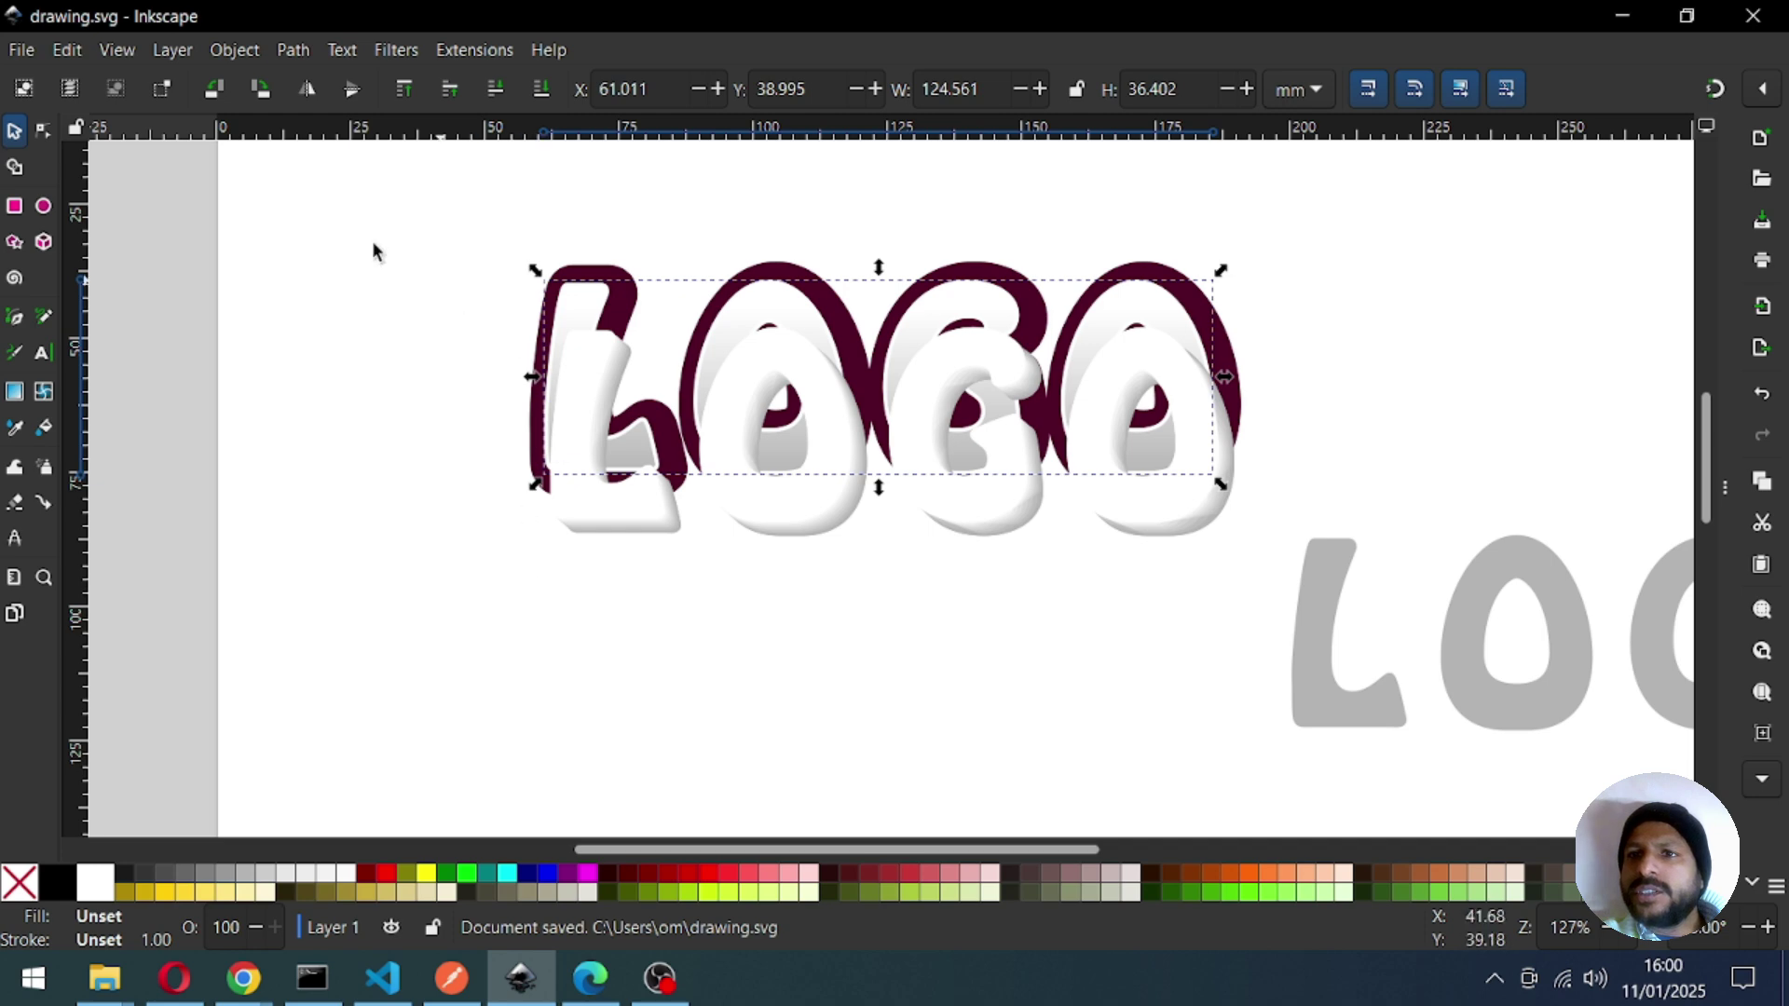
click(233, 49)
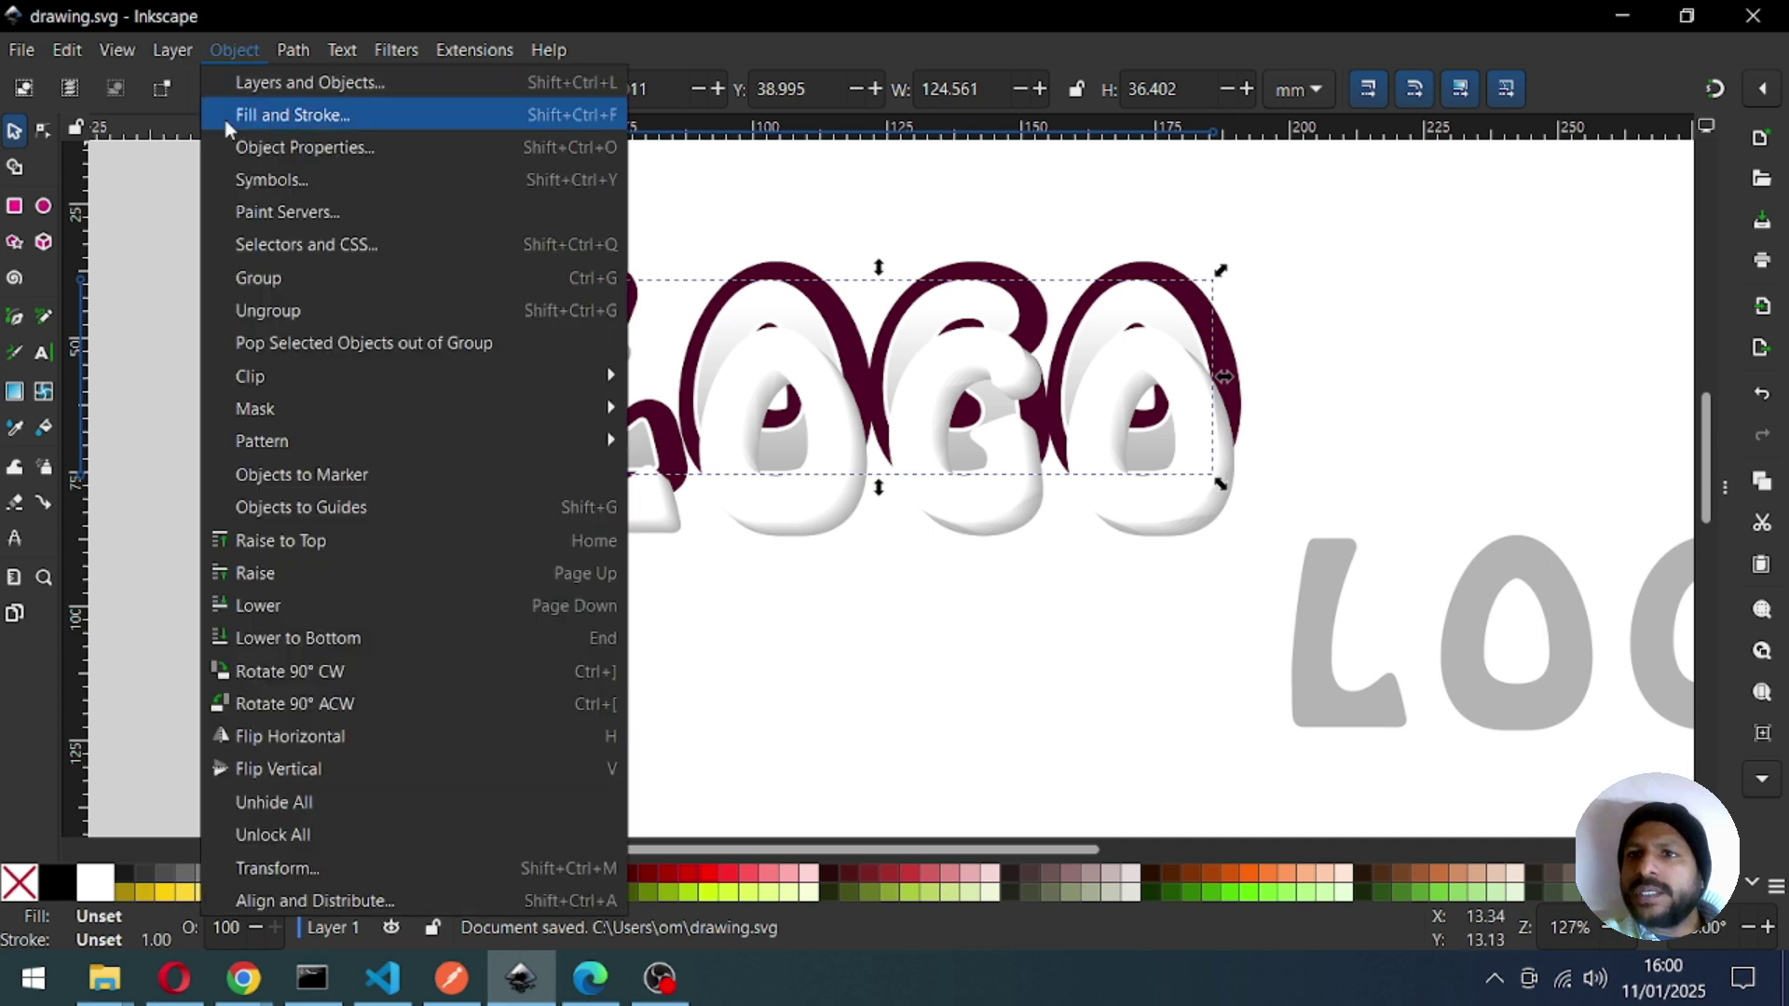
click(271, 540)
click(355, 453)
Offset the soft-shaded LOGO group about 5 mm right and 9 mm down, and compare its stacking with the gradient group.
click(641, 528)
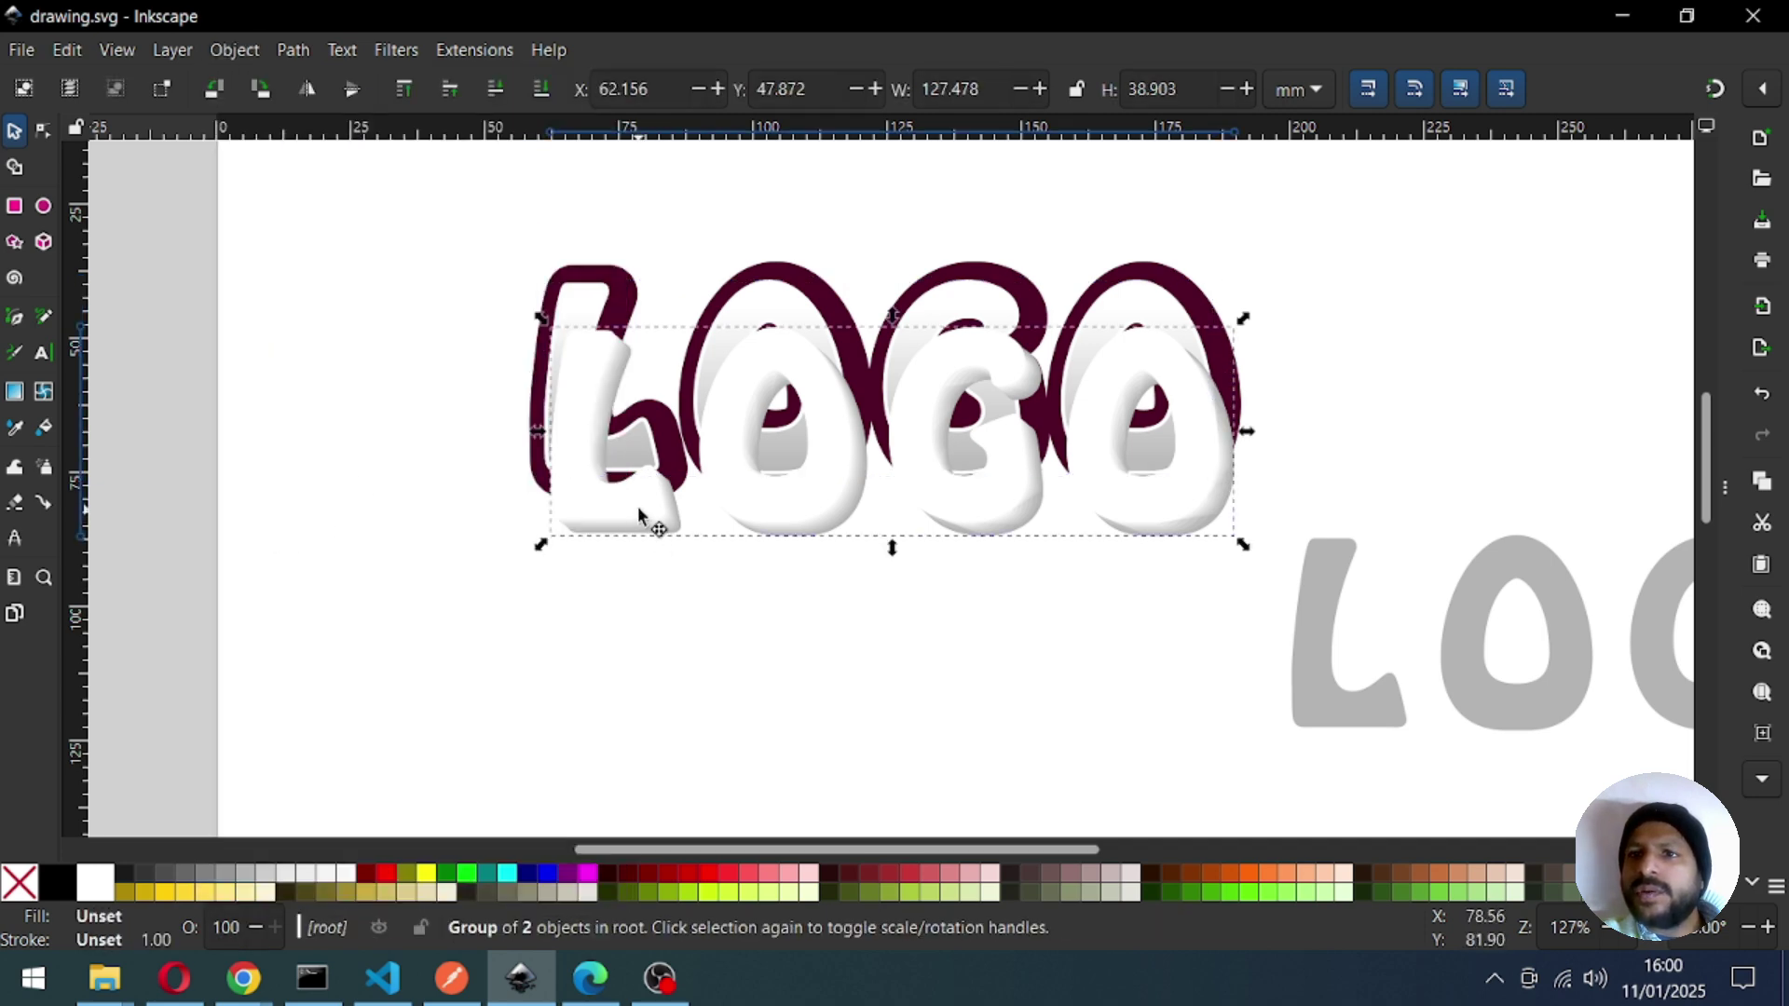
drag(643, 512, 671, 563)
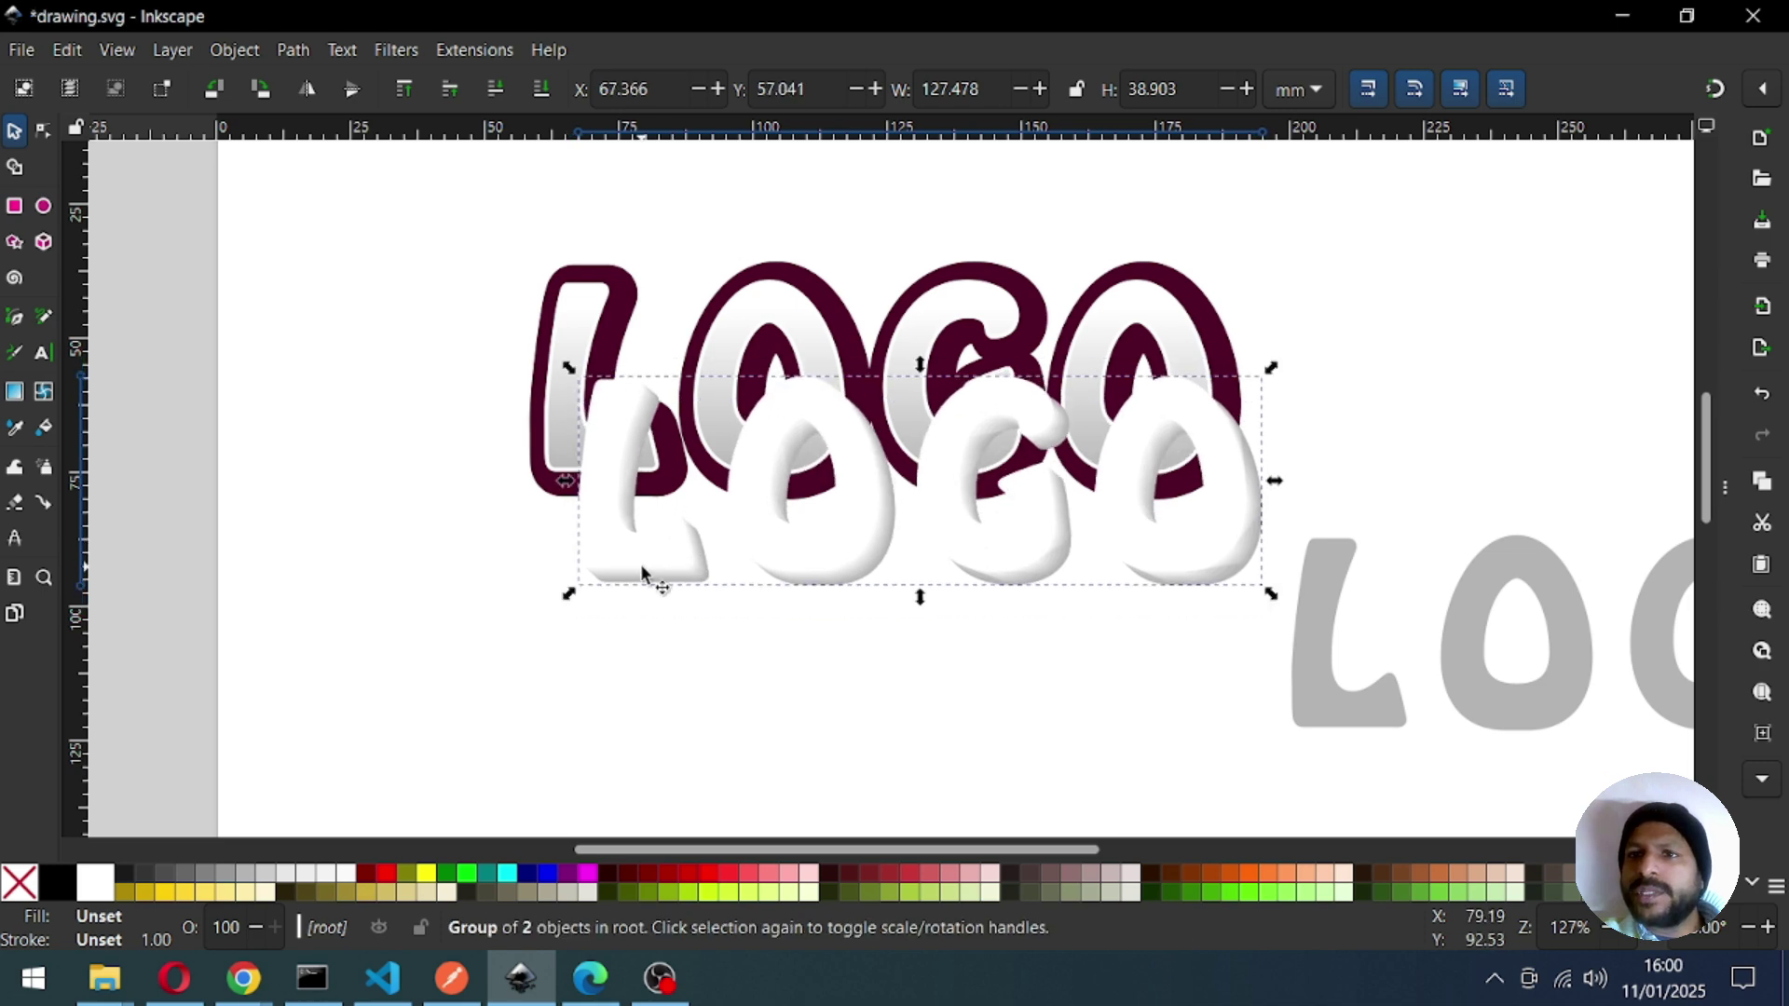
click(578, 300)
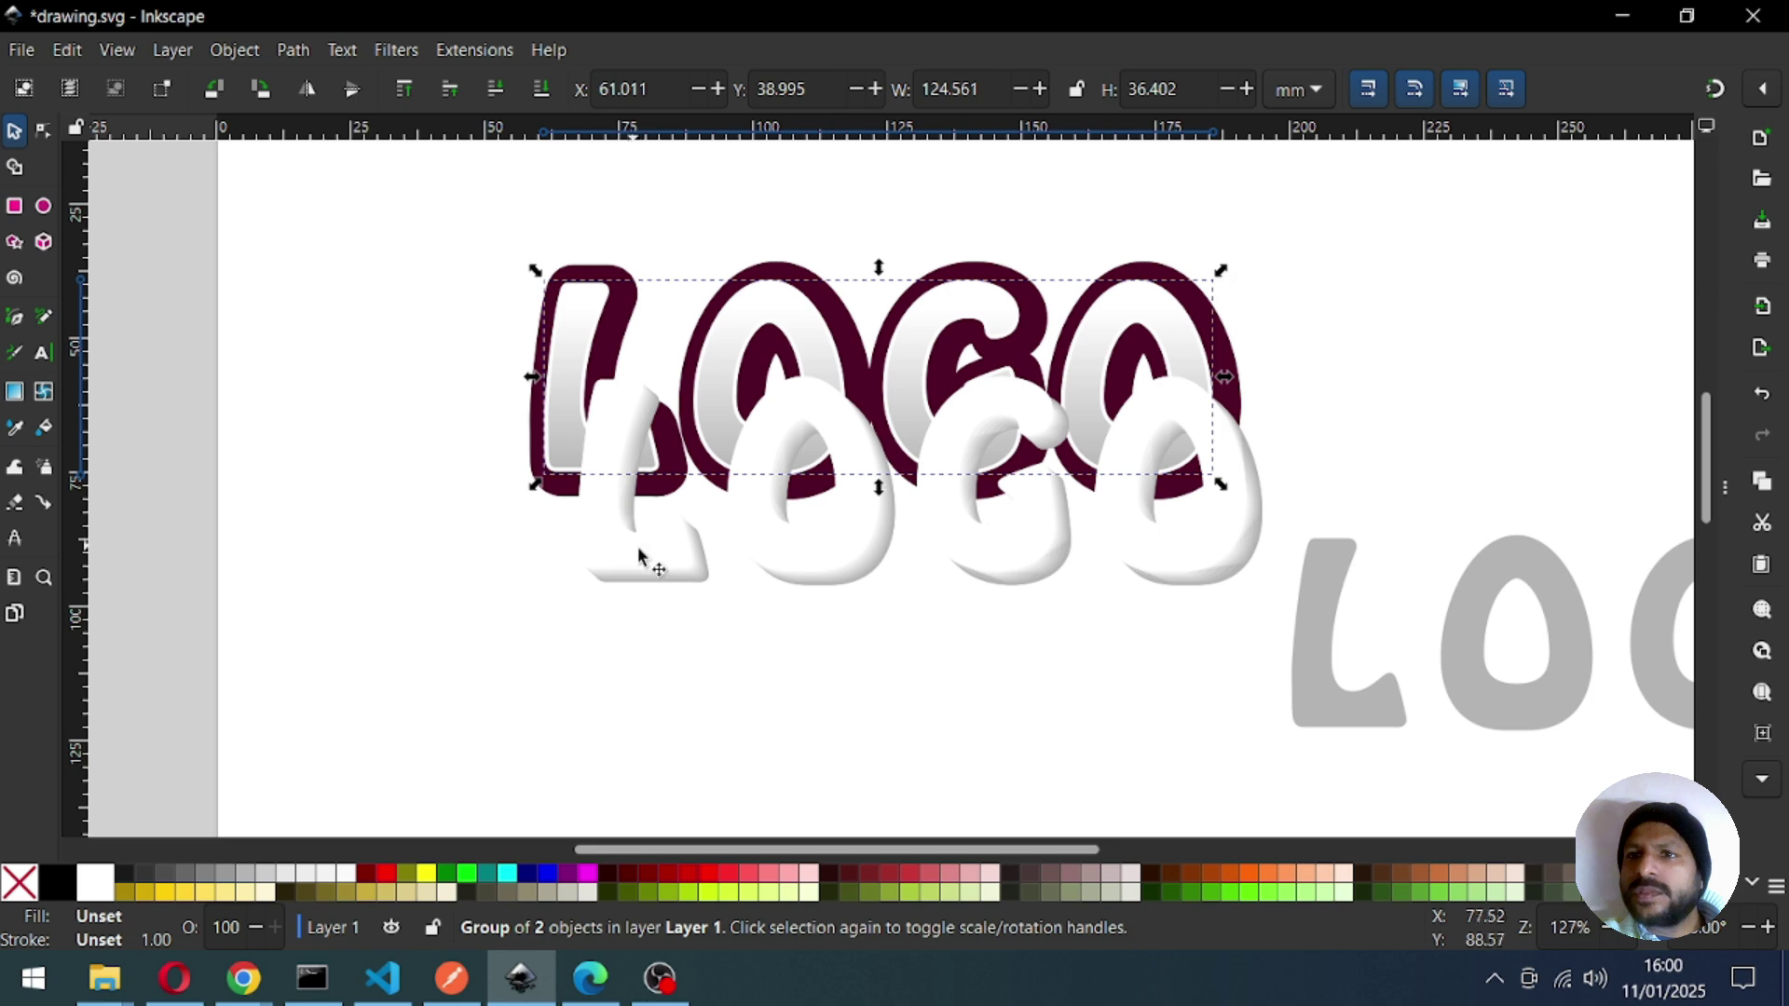
click(685, 576)
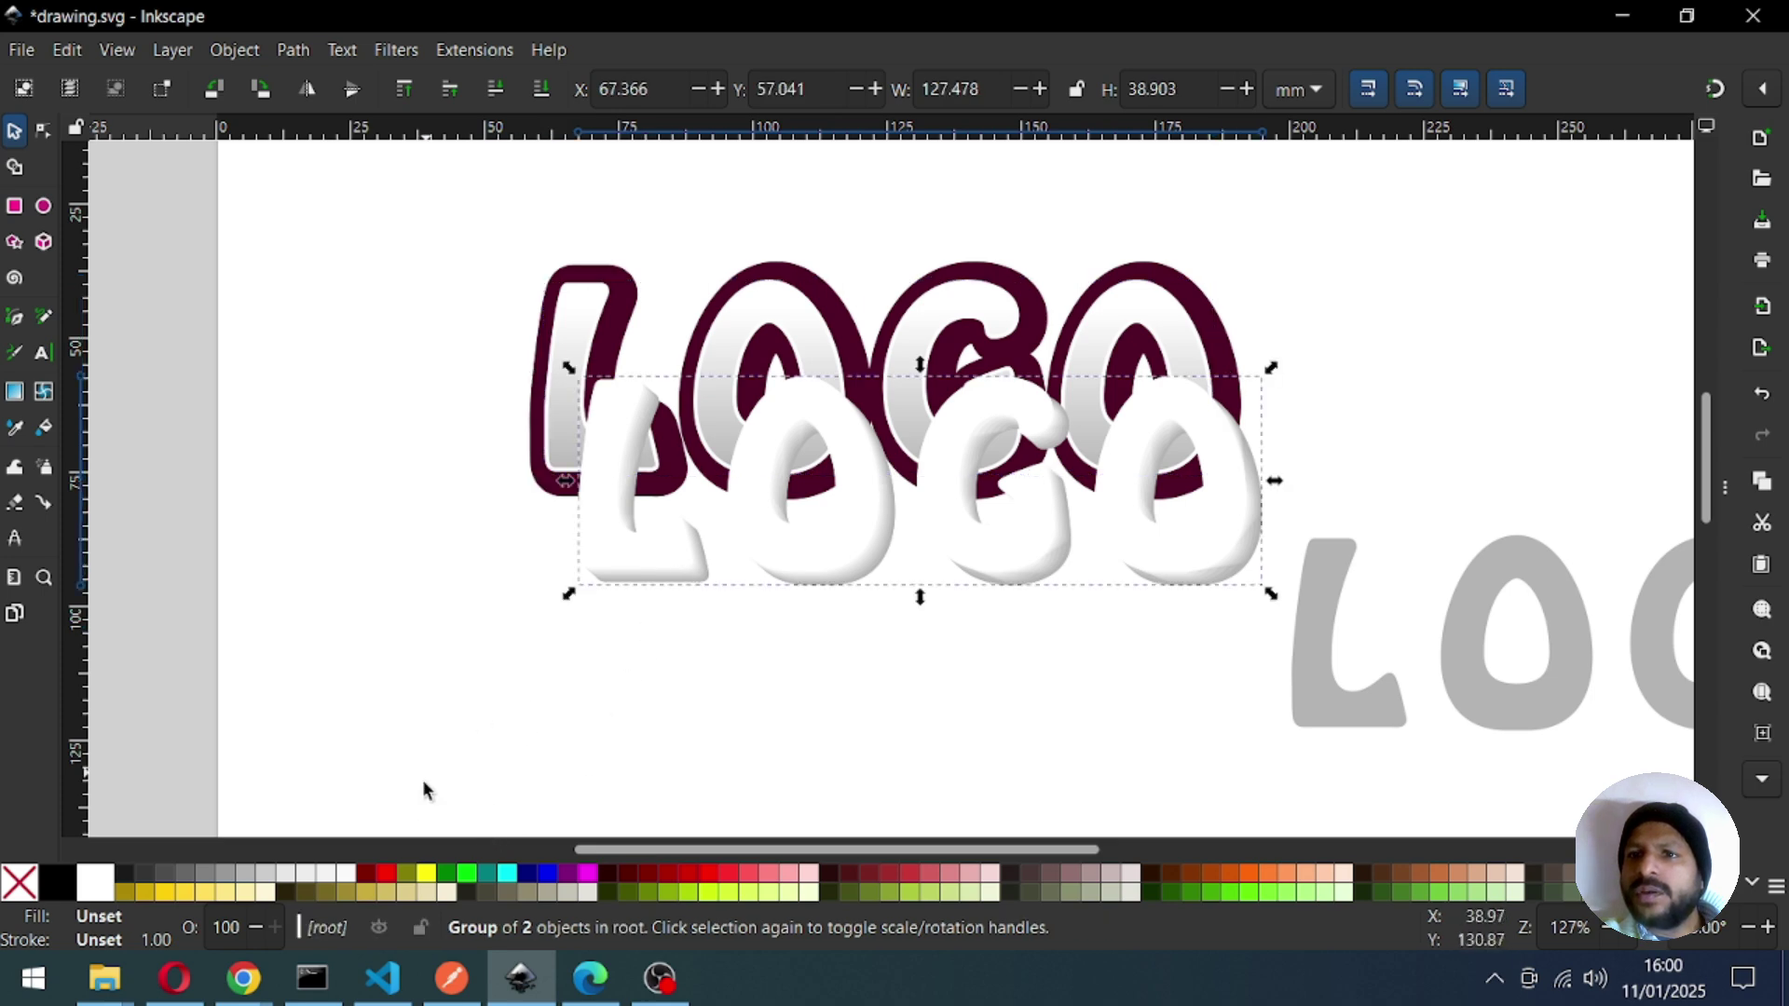
Move the soft-shaded LOGO group from the document root into Layer 1.
click(330, 928)
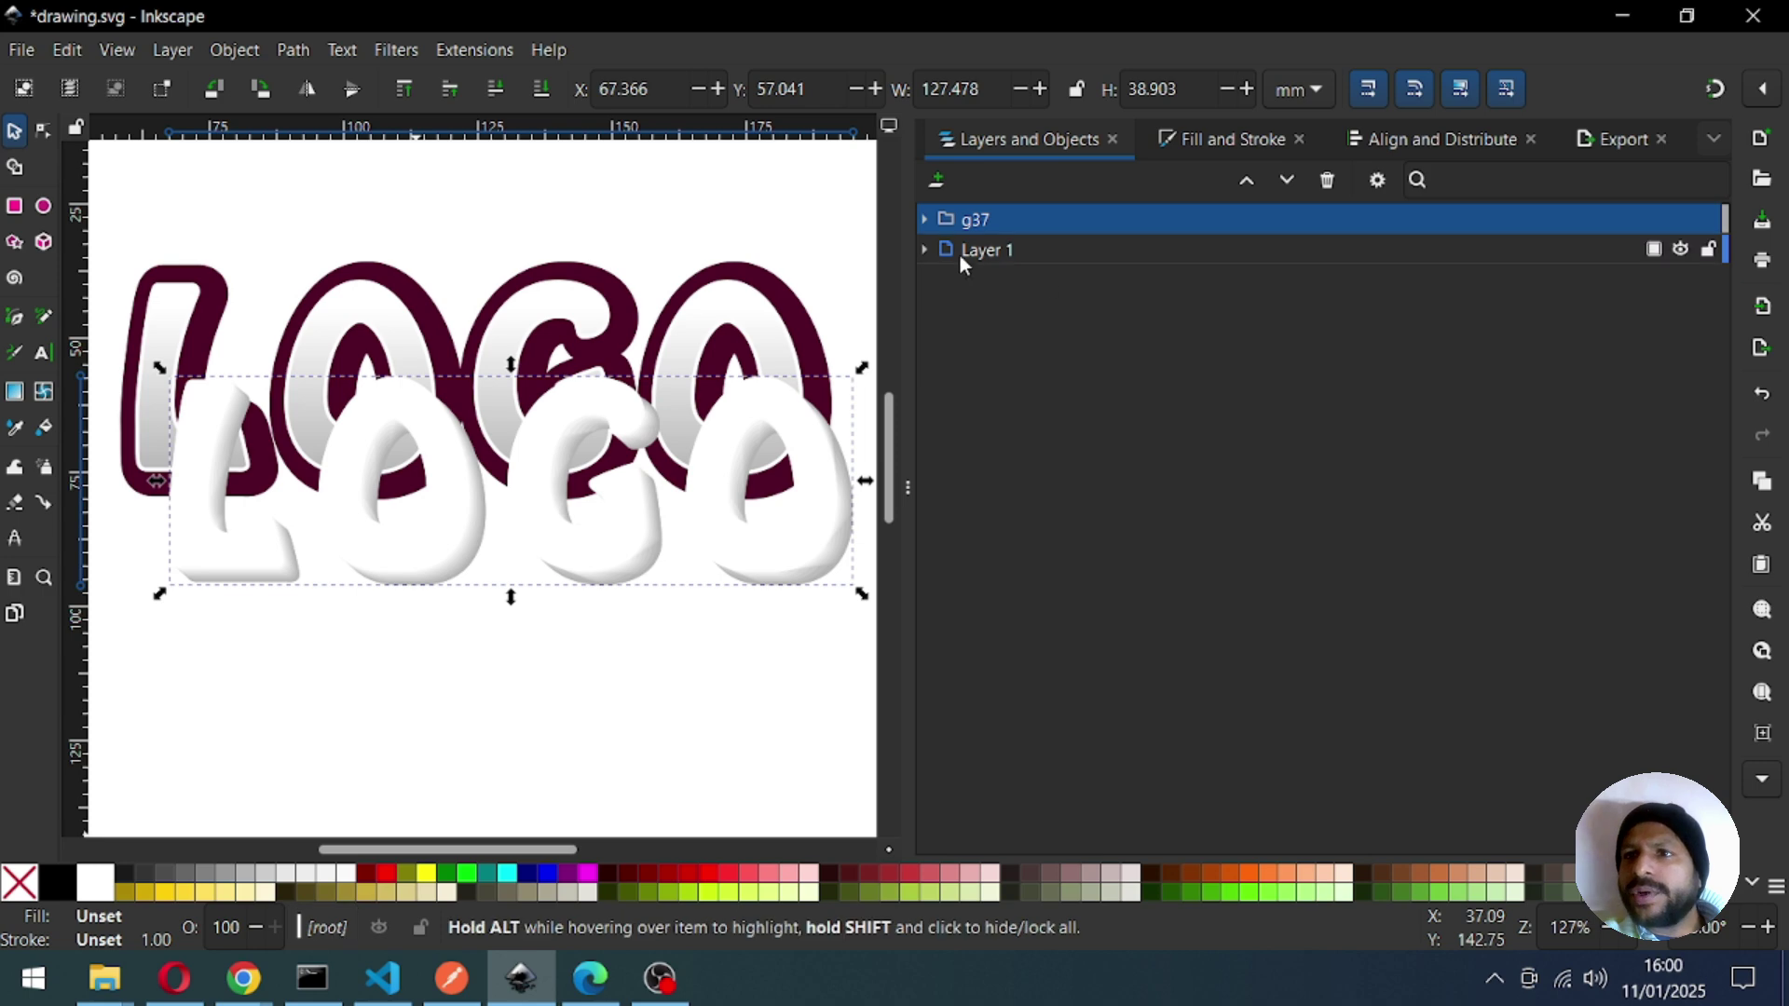
mouse_move(971, 222)
mouse_down()
mouse_move(1022, 231)
mouse_move(987, 250)
mouse_up()
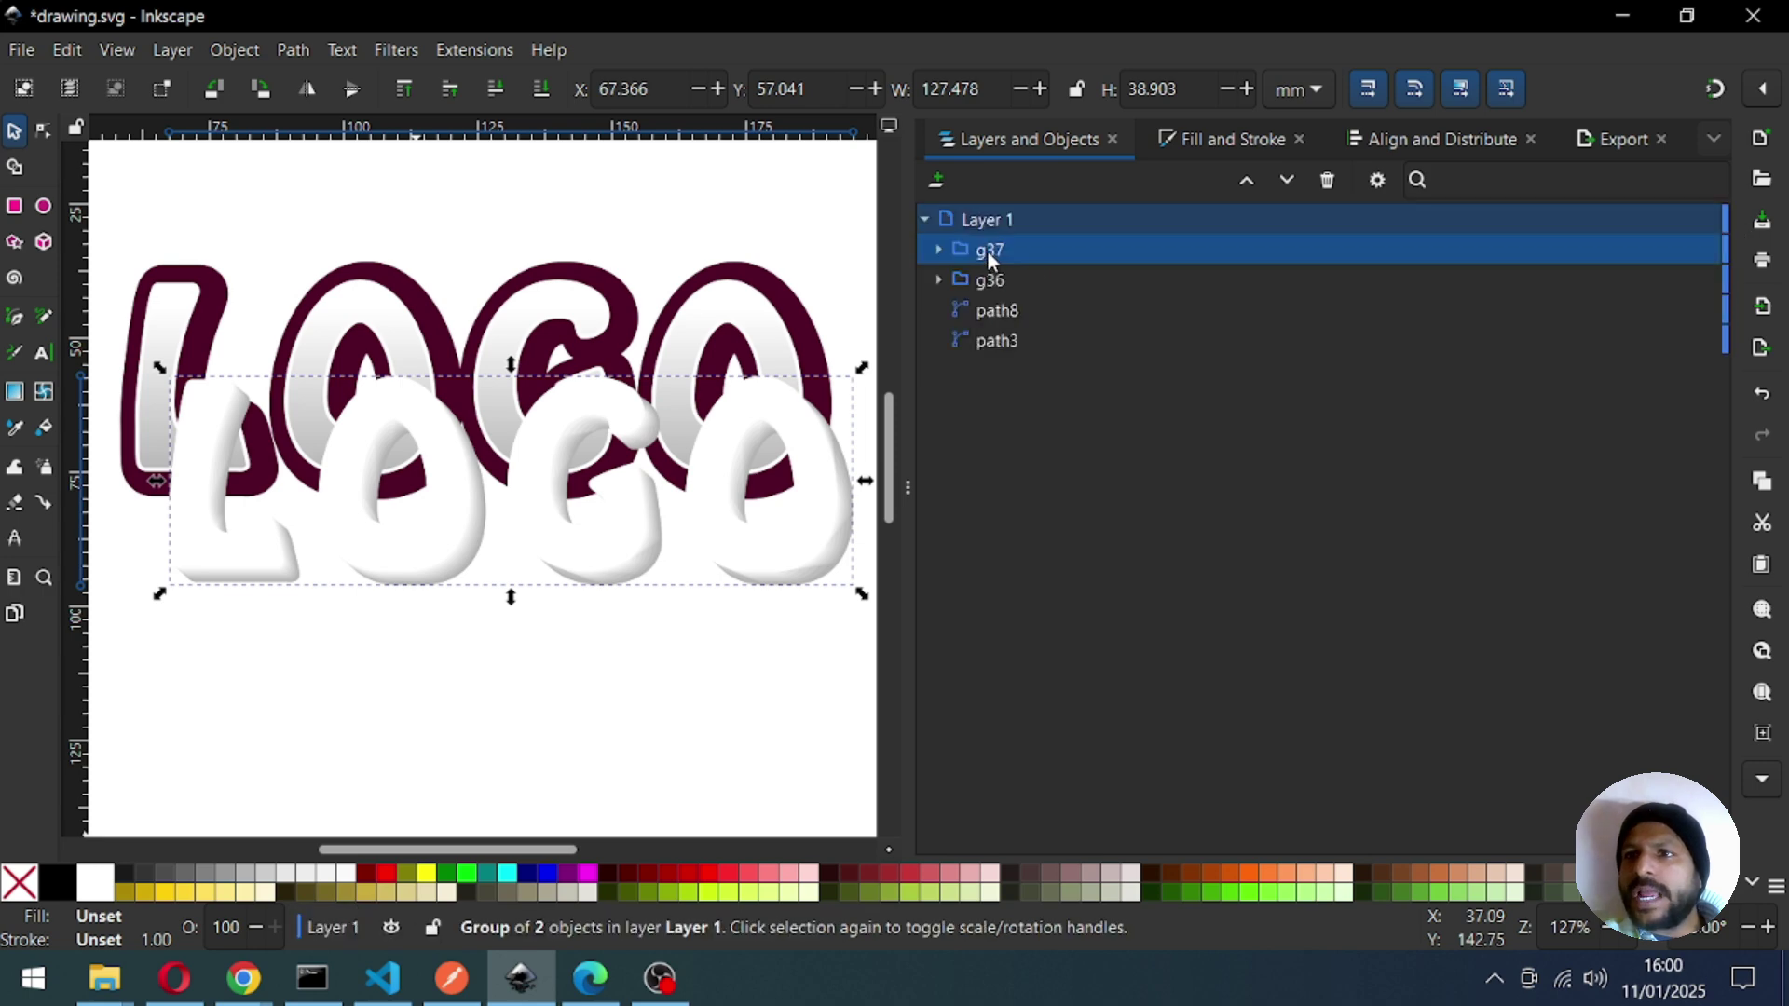
click(926, 218)
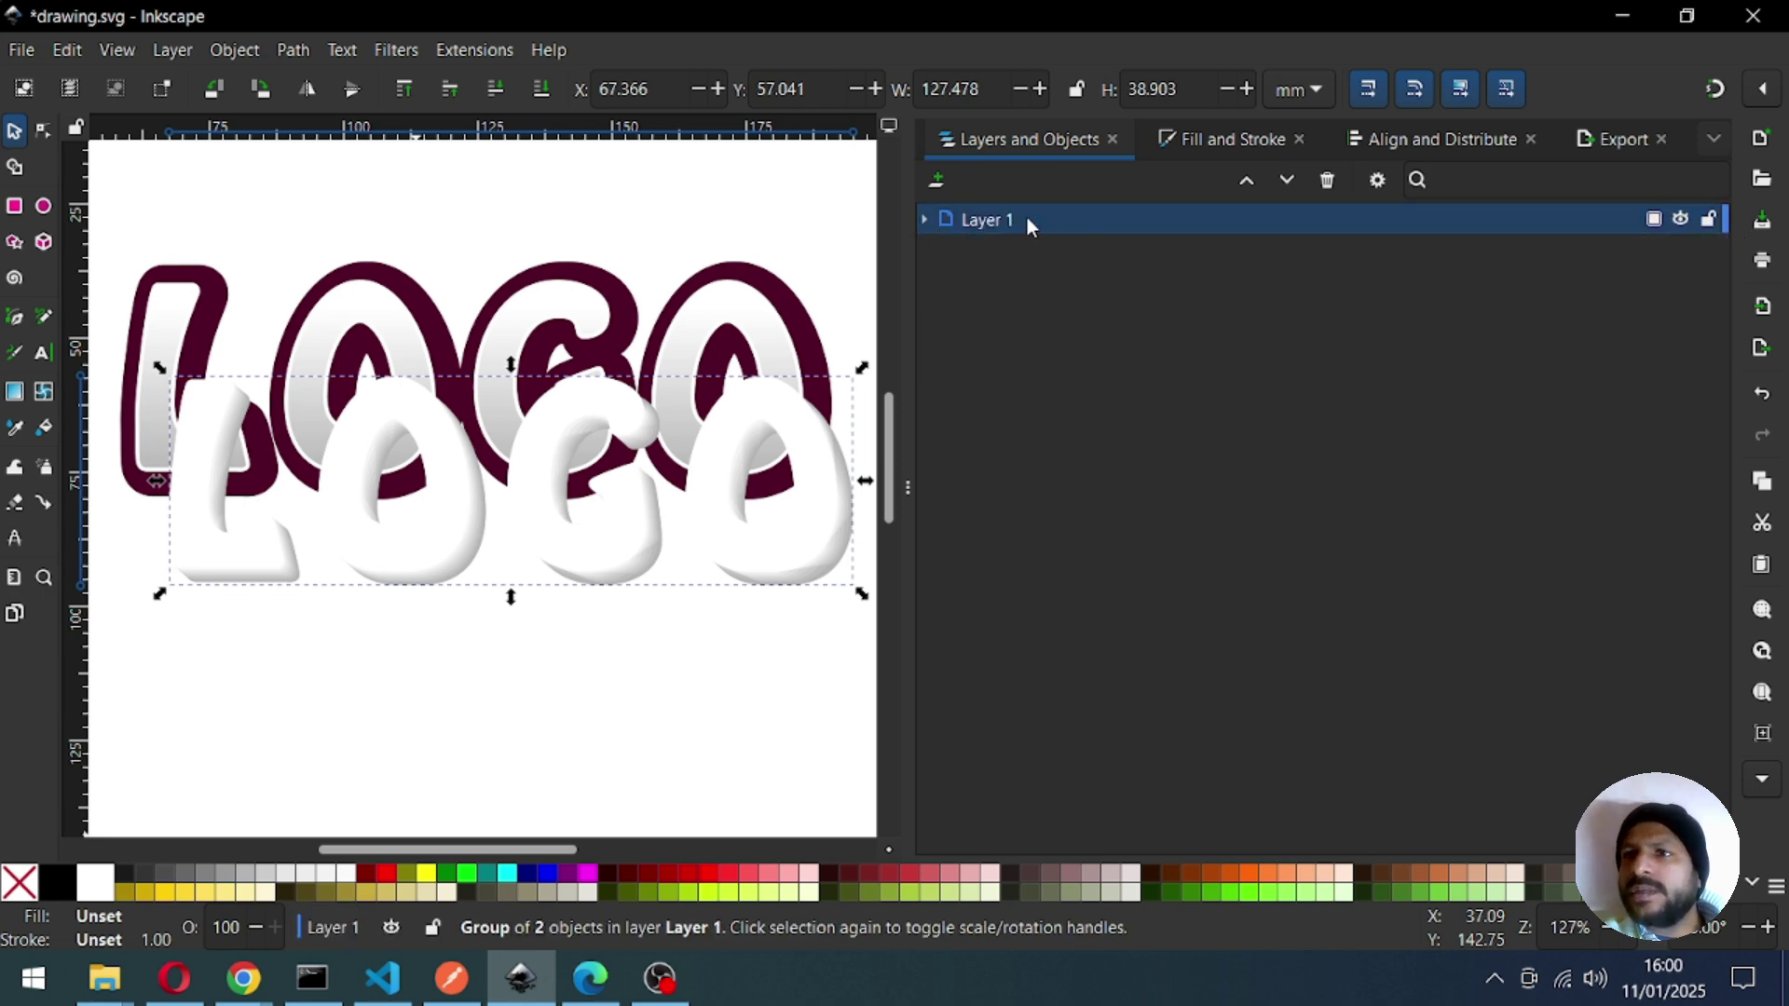
click(909, 486)
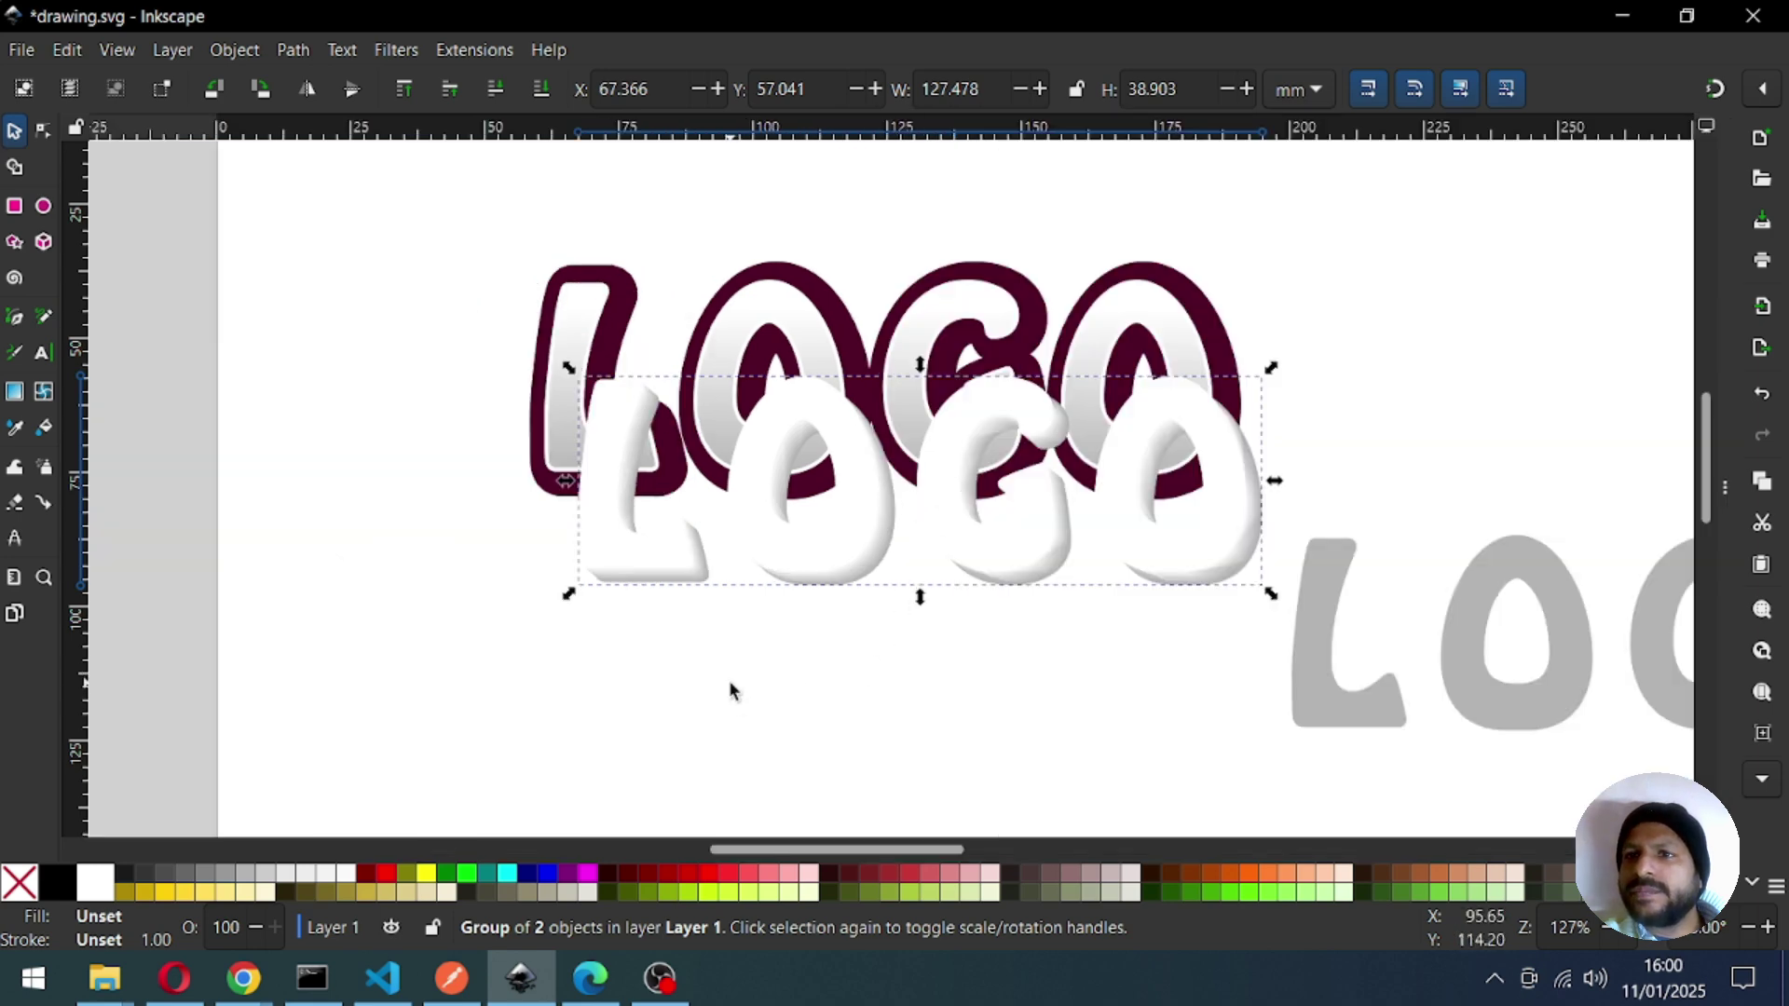
Raise the gradient-filled LOGO group to the top of Layer 1 and save the drawing.
click(497, 547)
click(568, 440)
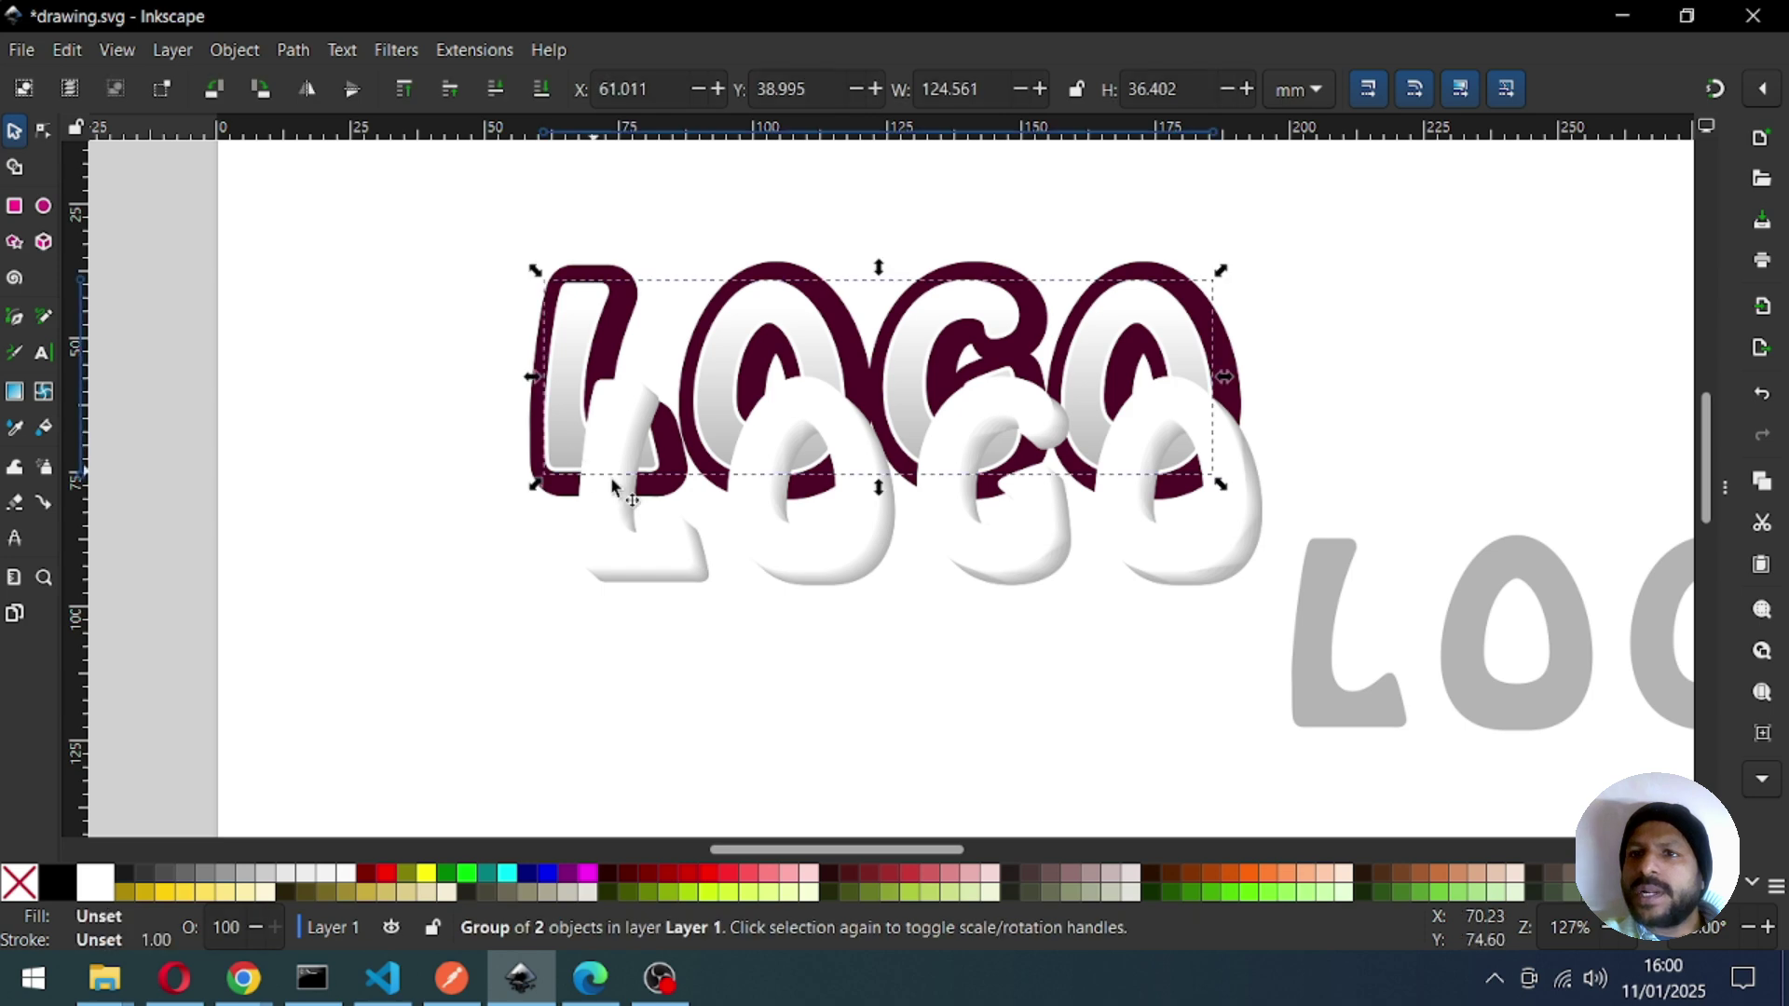
click(233, 51)
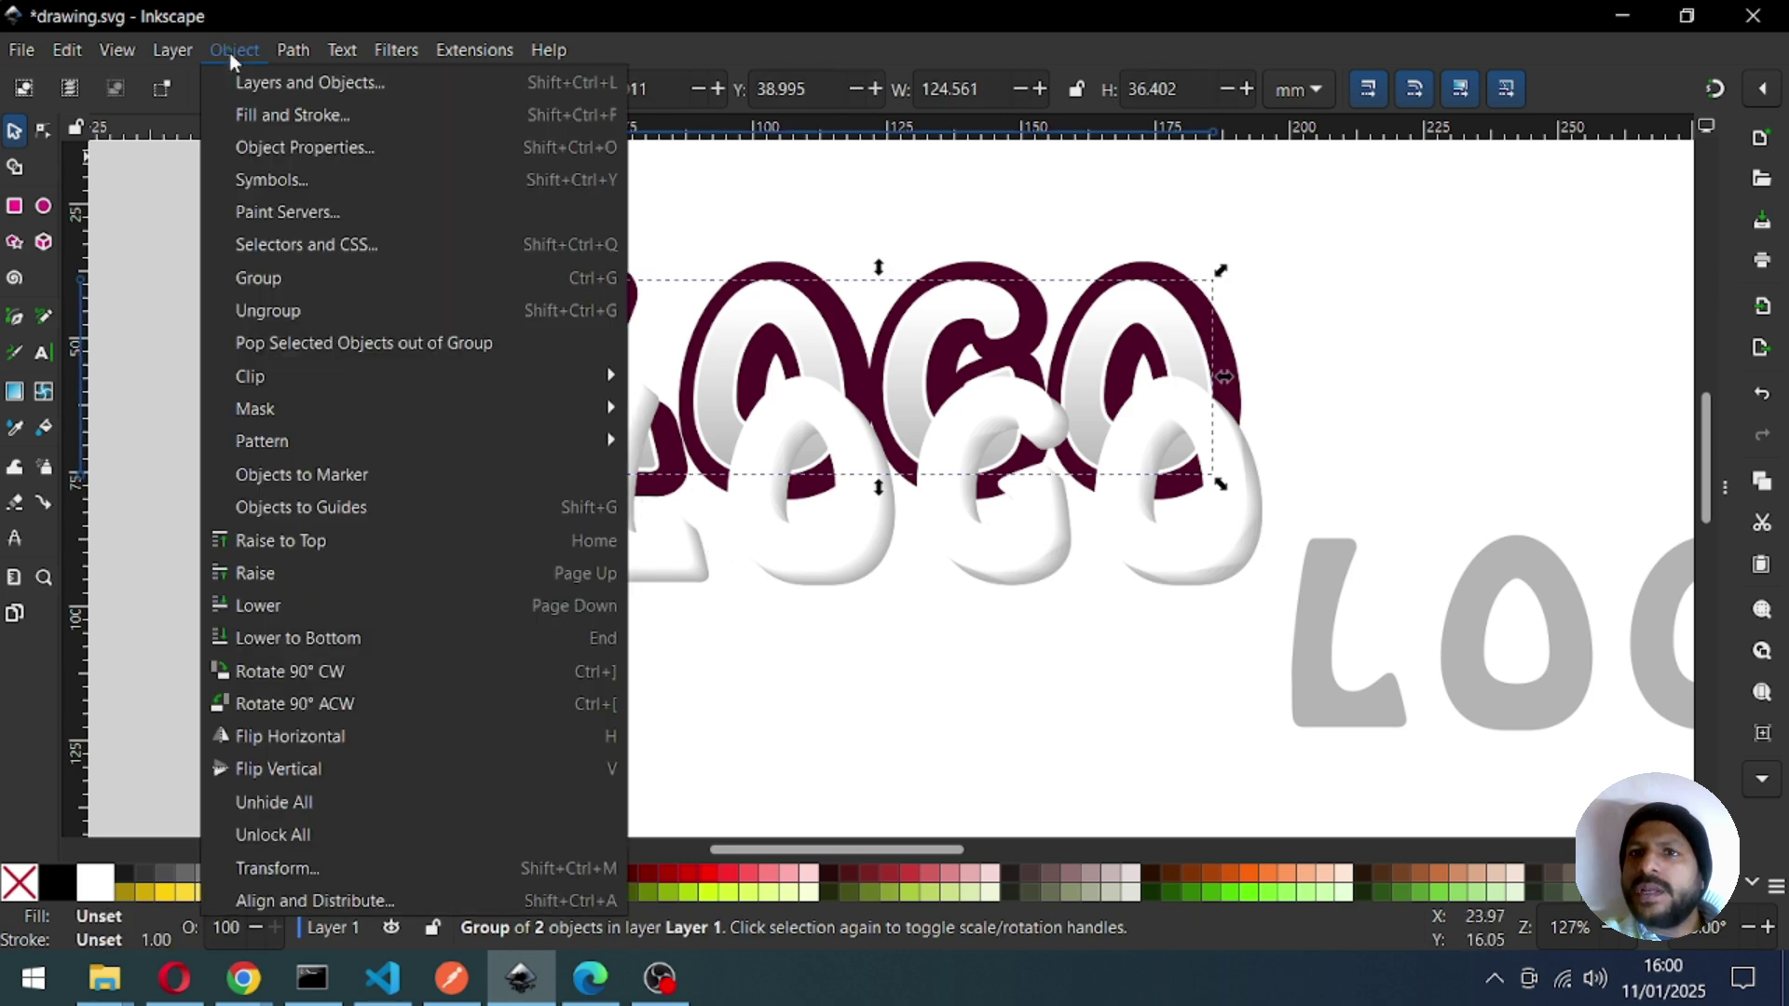
click(274, 540)
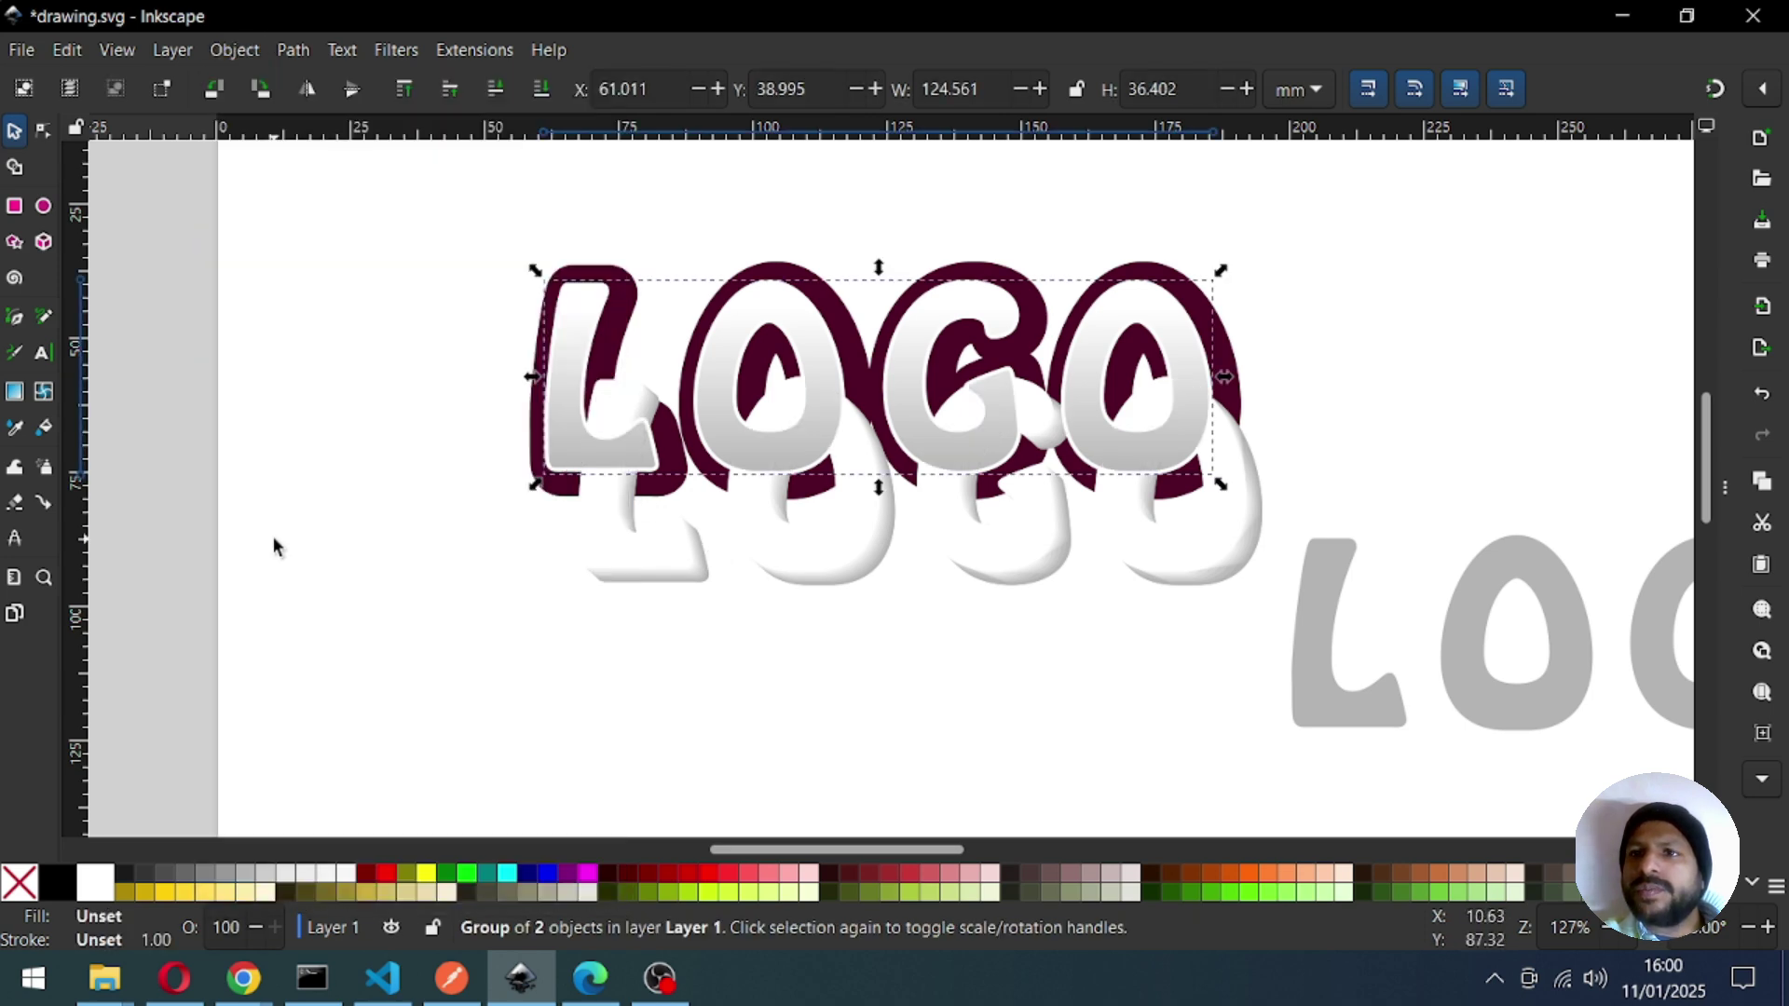
click(391, 466)
key(ctrl+s)
Position the soft-shaded LOGO group behind the gradient letters at about X 60.9 mm, Y 38.5 mm, and save the drawing.
click(695, 568)
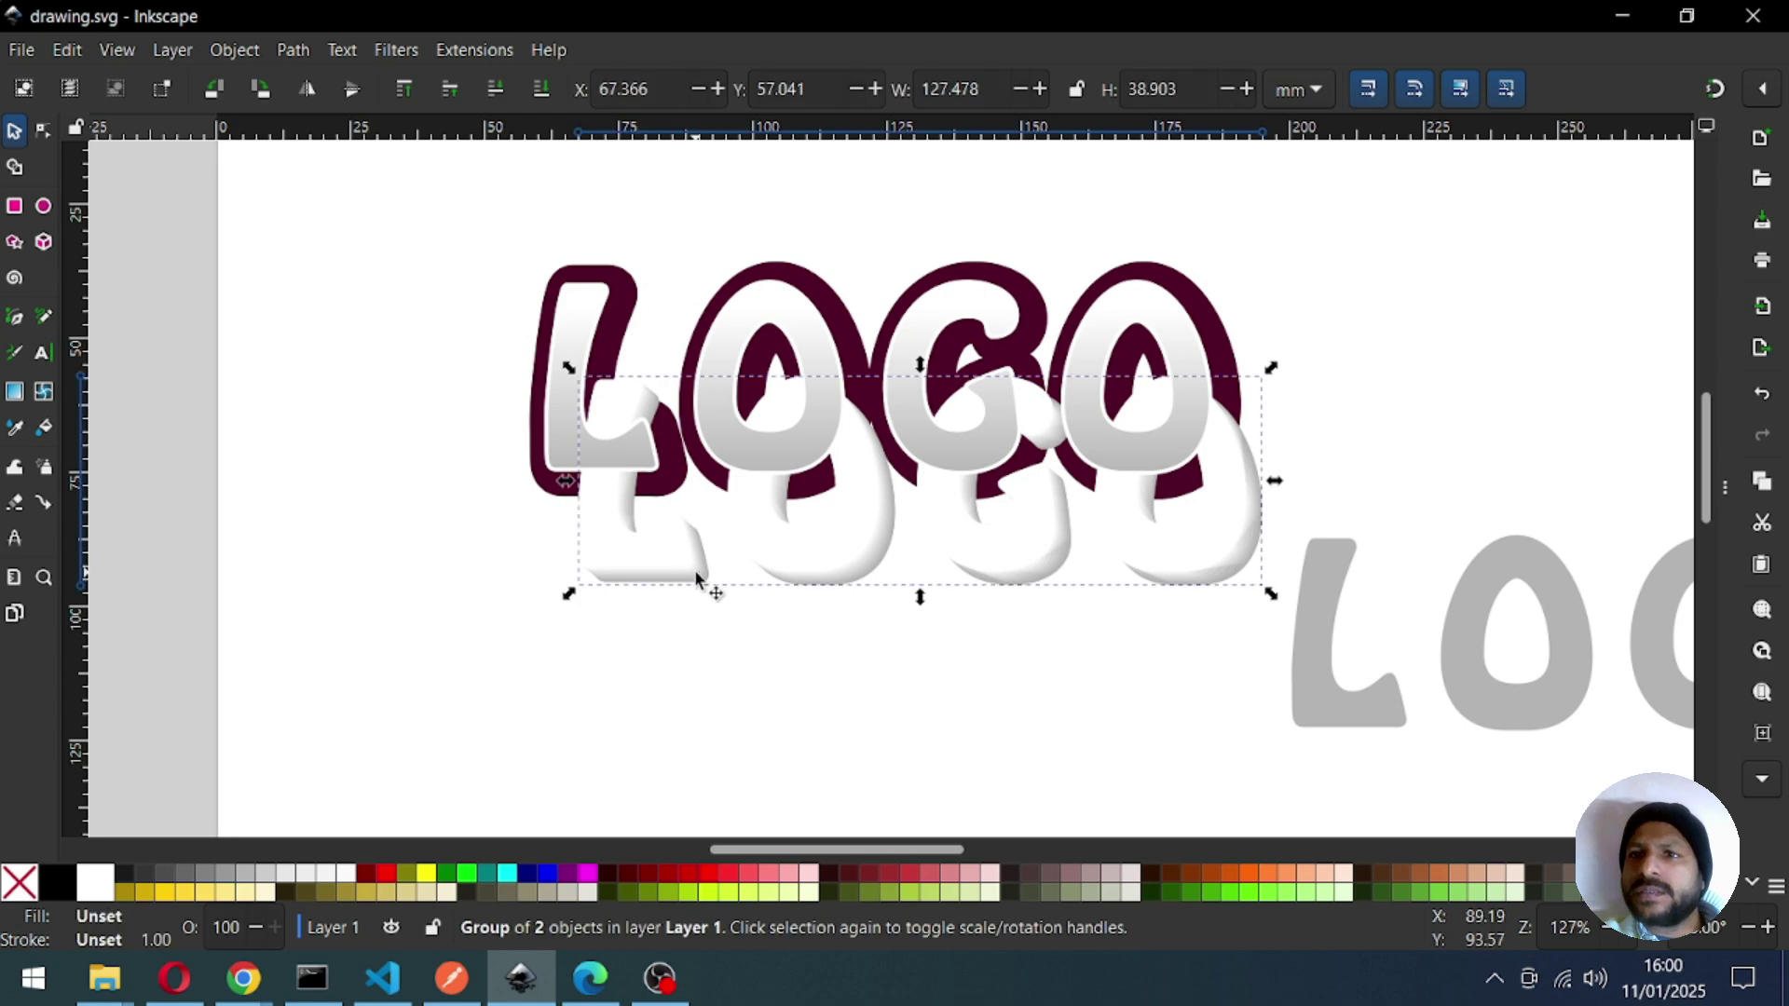
drag(696, 568, 662, 481)
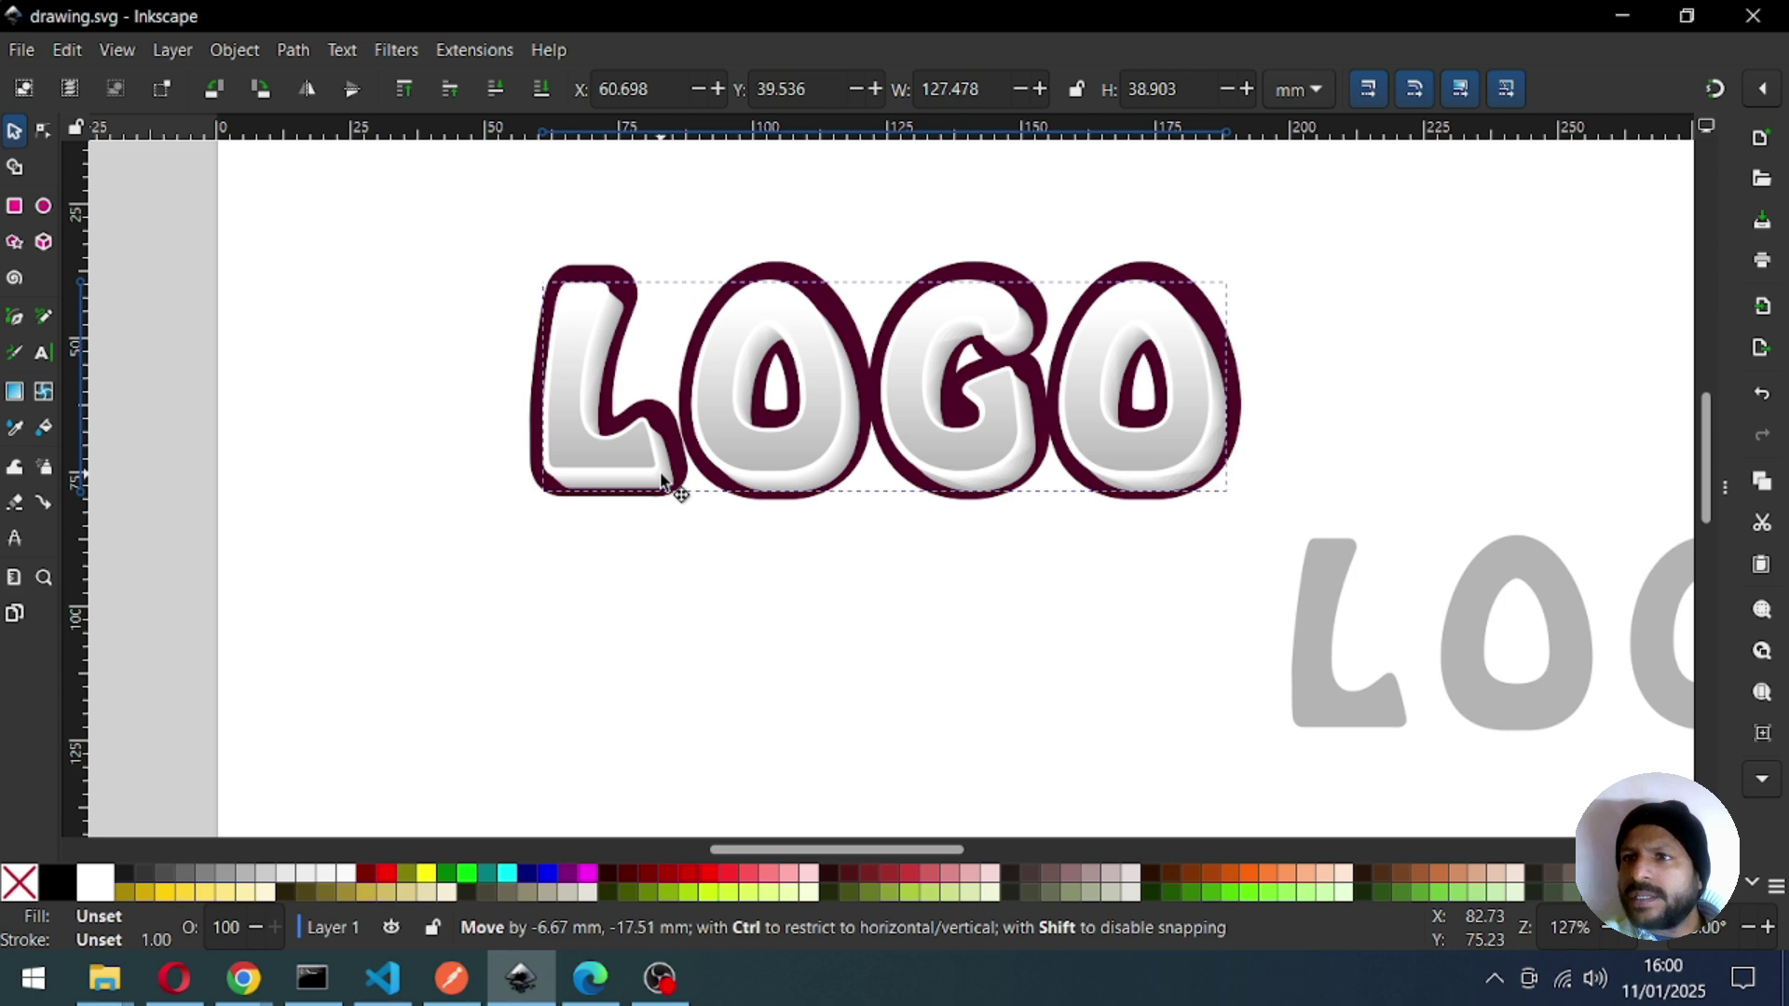
drag(662, 478, 664, 476)
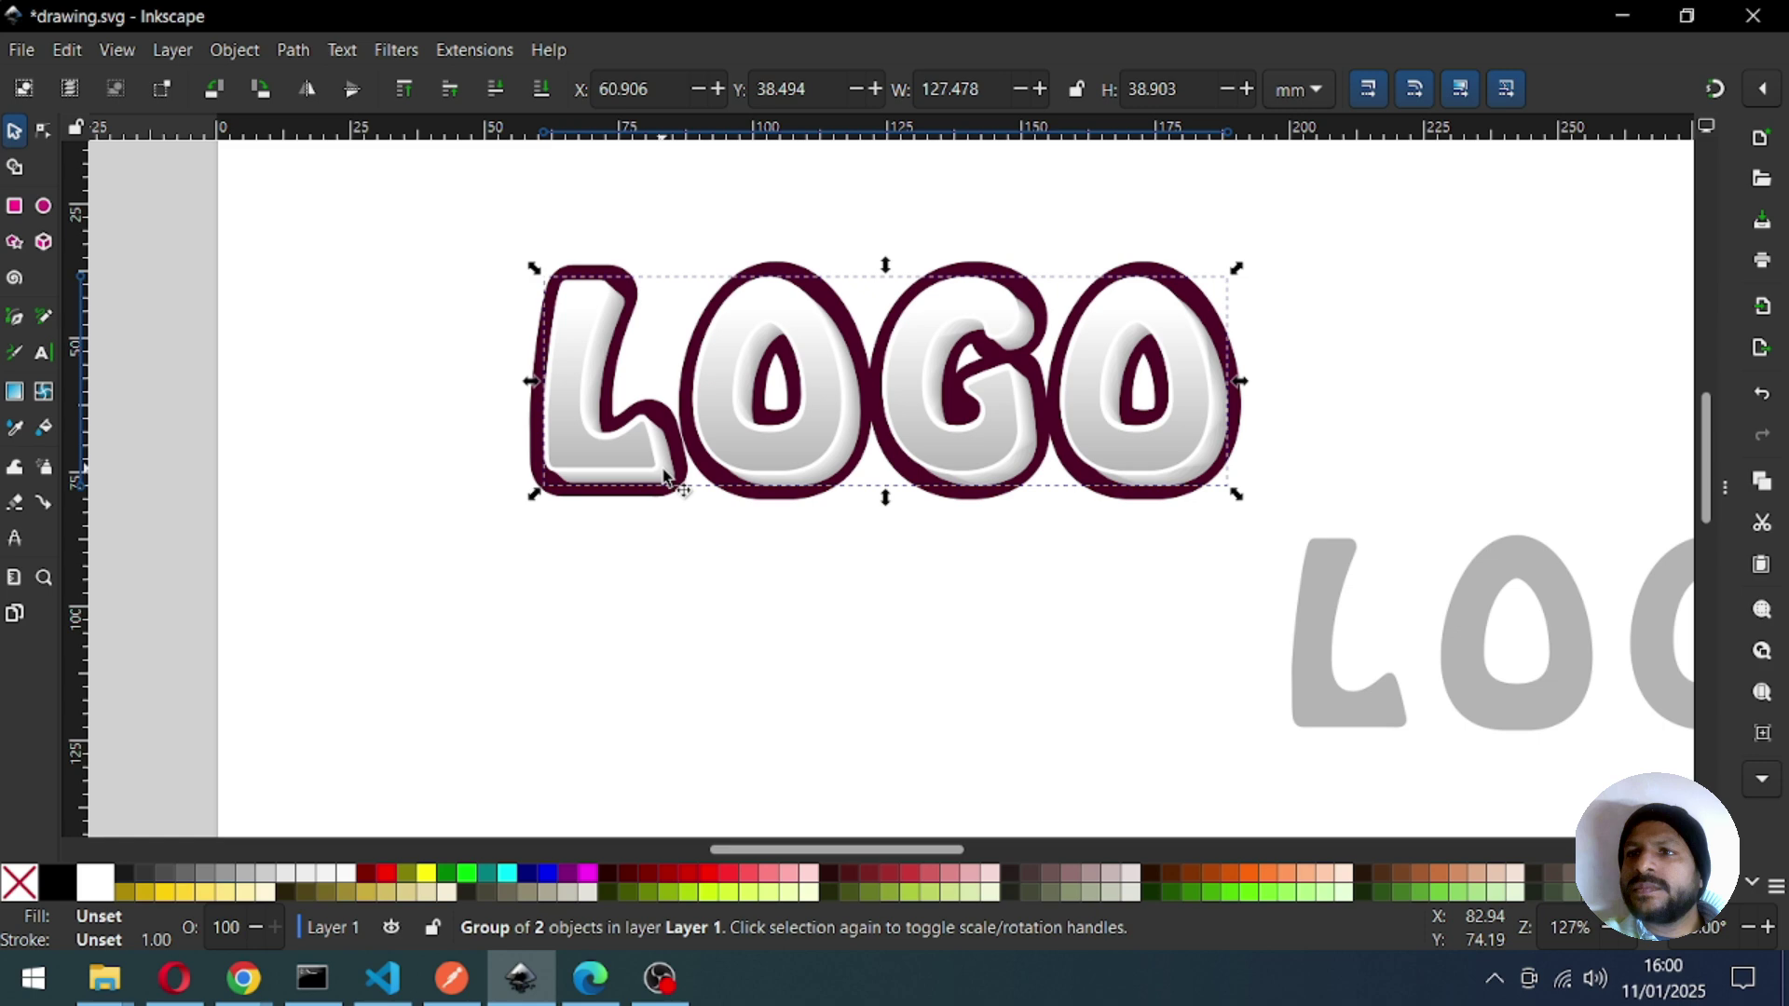
click(714, 600)
key(ctrl+s)
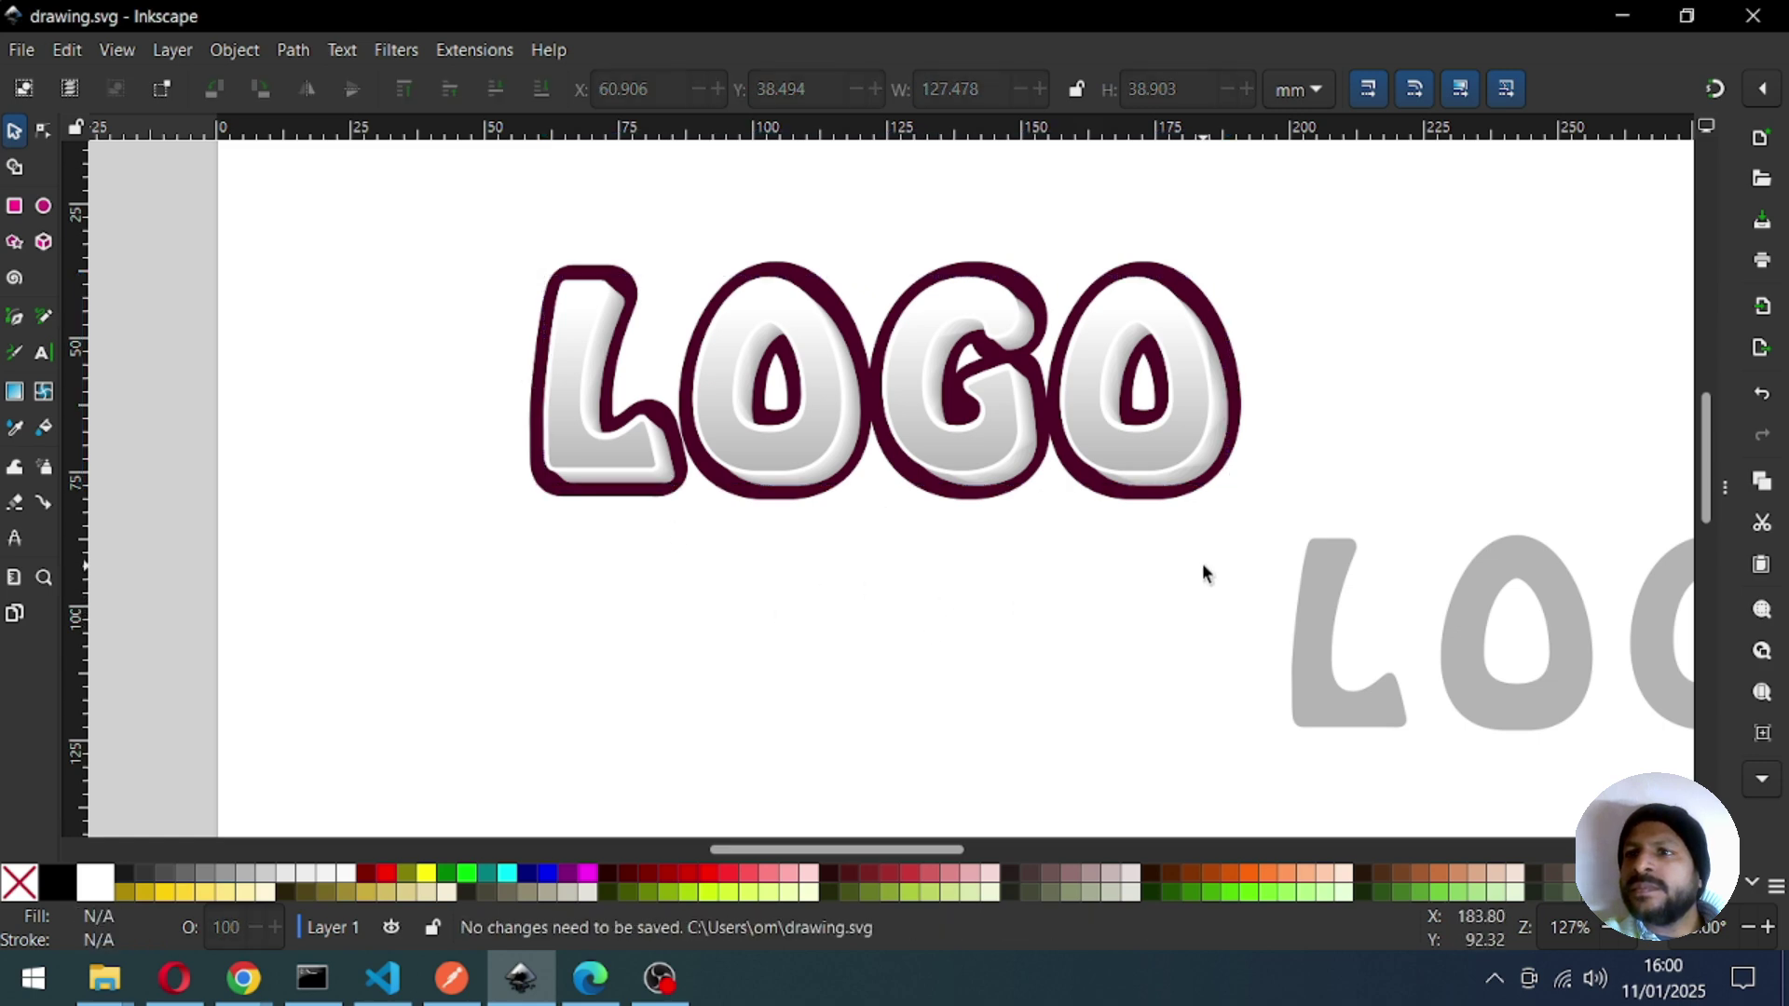
Shift the dark outer LOGO outline about 1.25 mm right and 1.25 mm down.
click(1235, 350)
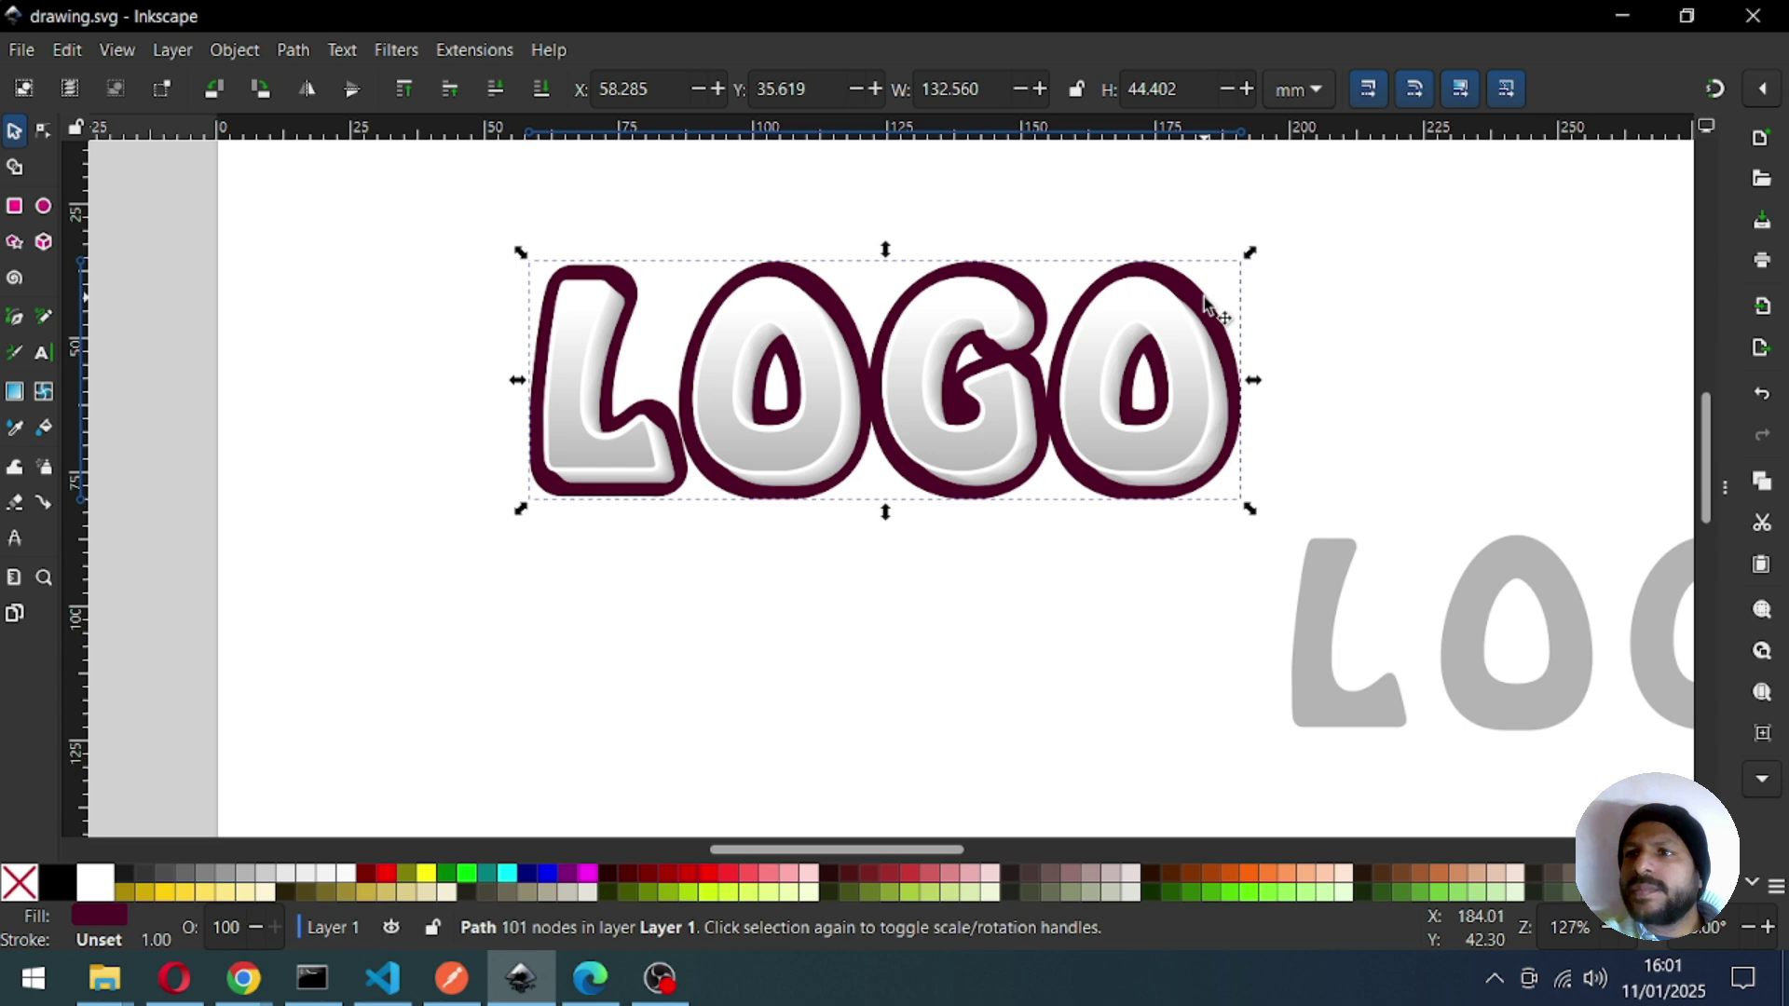
drag(1205, 300, 1216, 311)
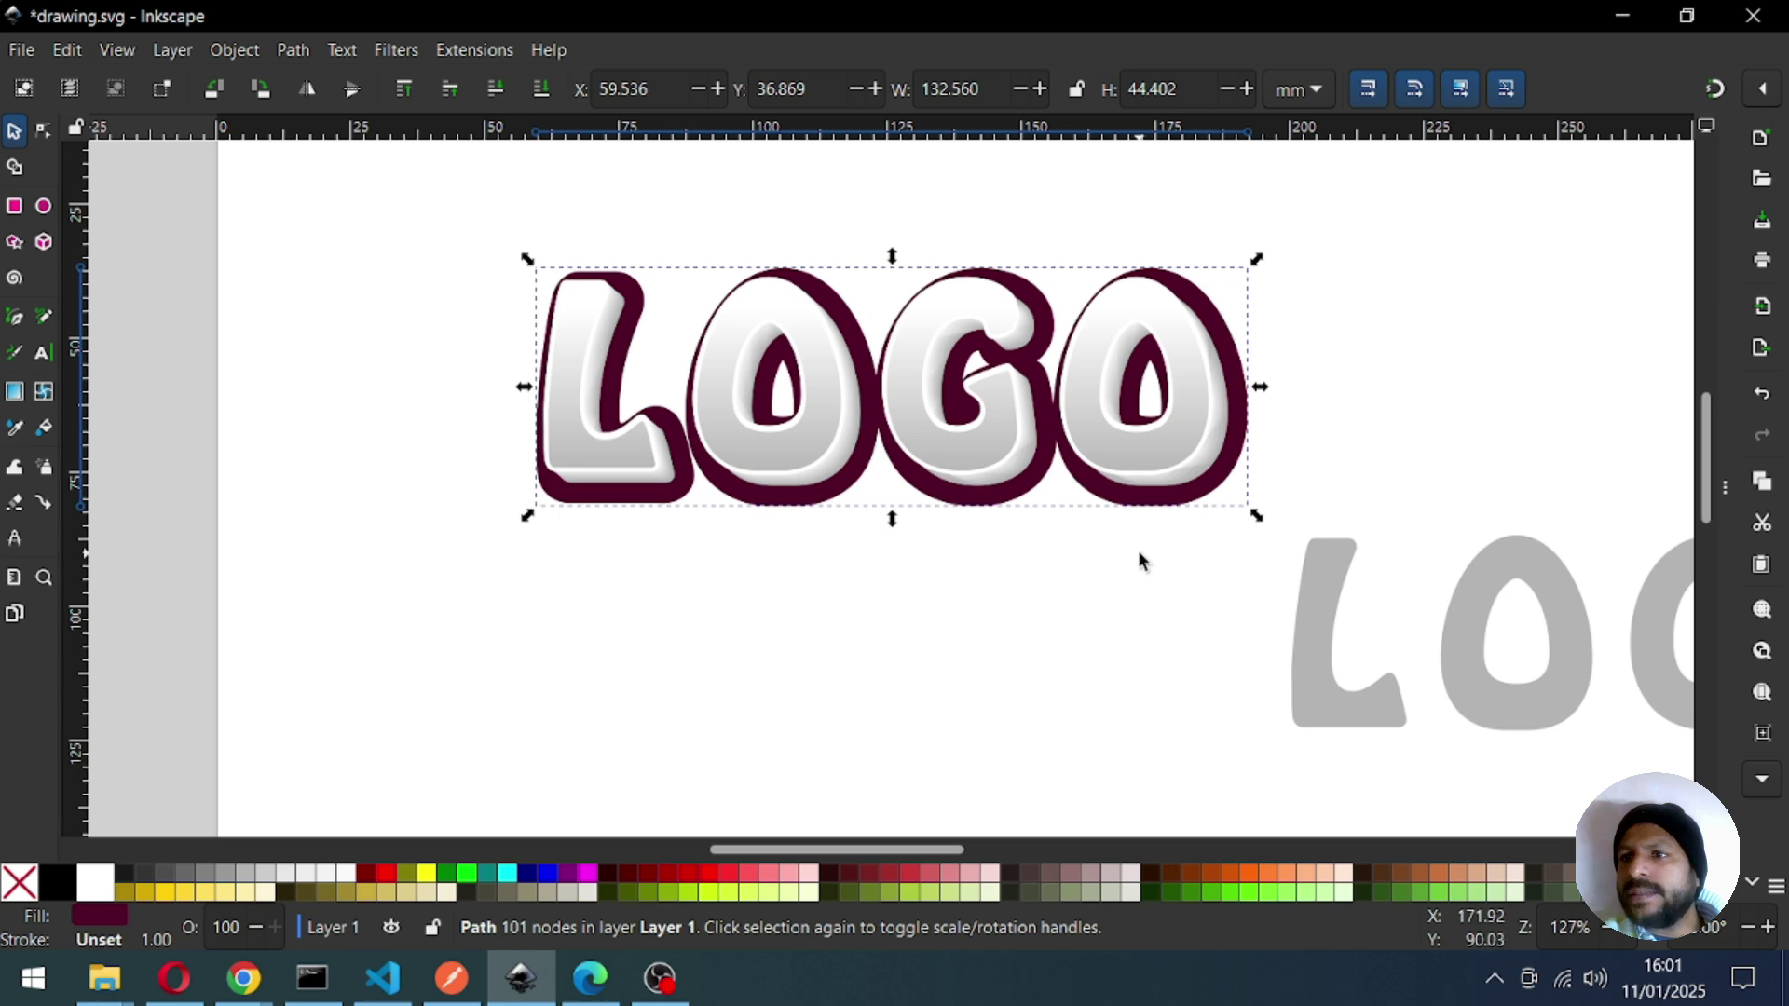
click(1110, 595)
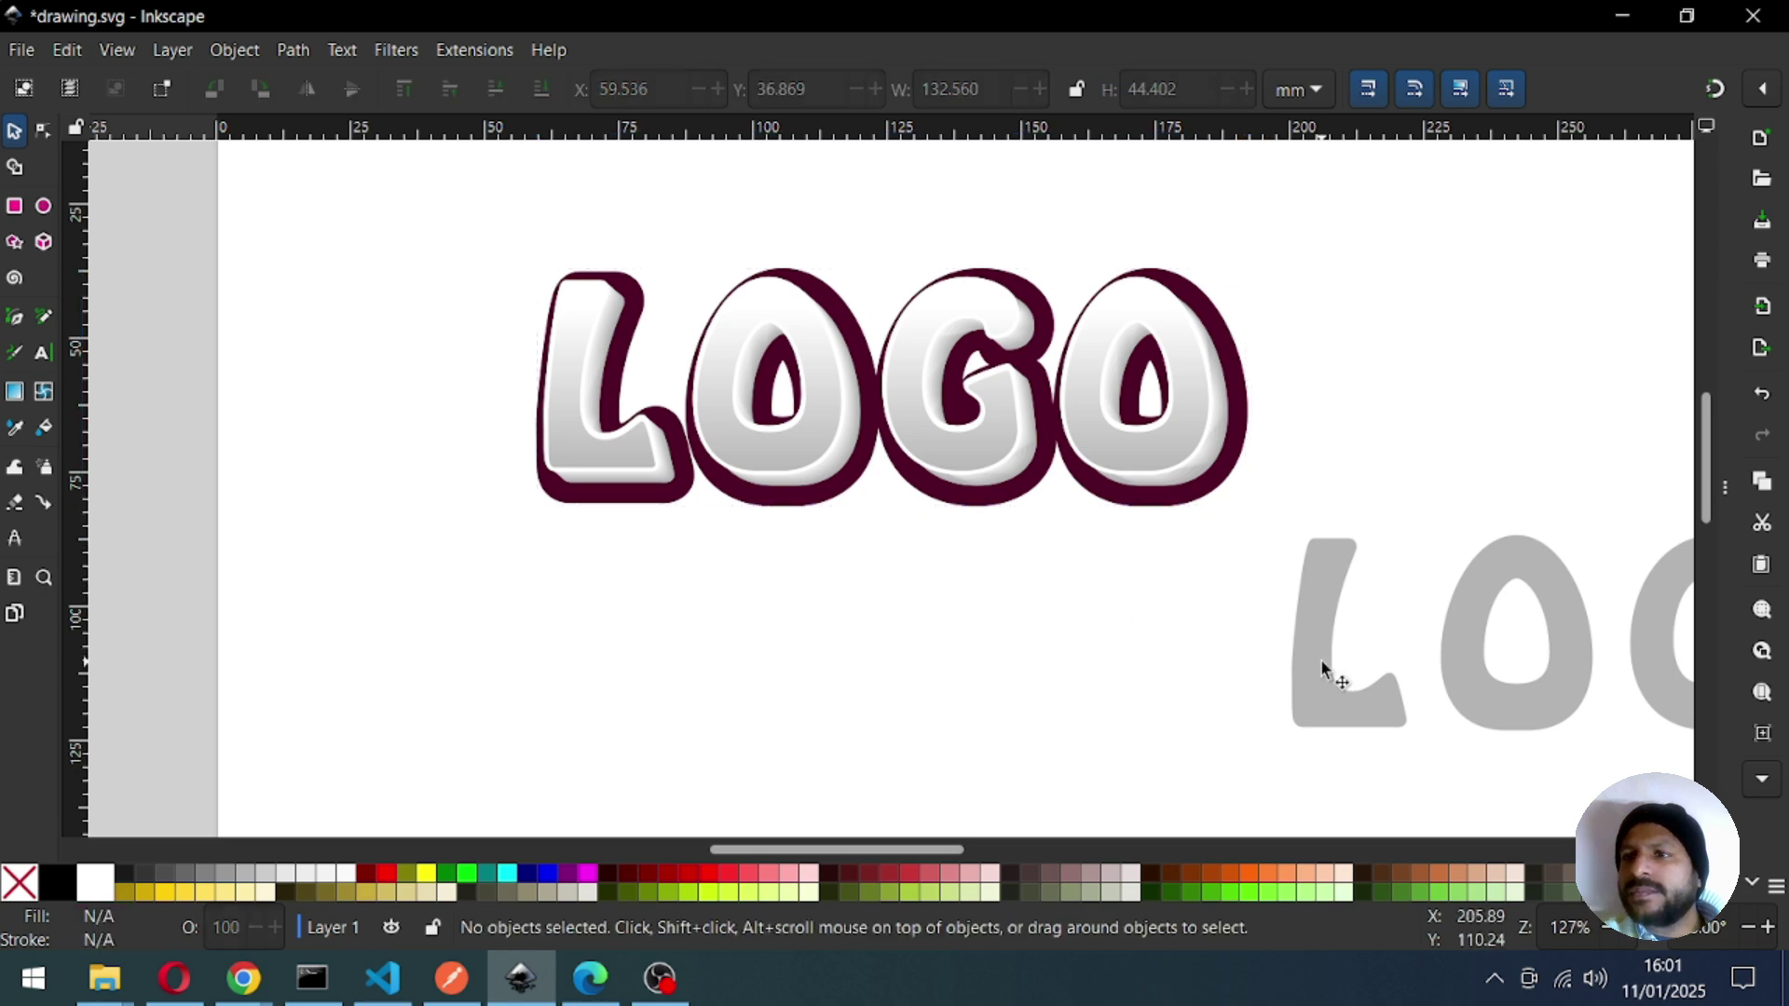
Duplicate the dark outer LOGO outline and offset the copy about 7.5 mm right and 10.4 mm down.
click(819, 506)
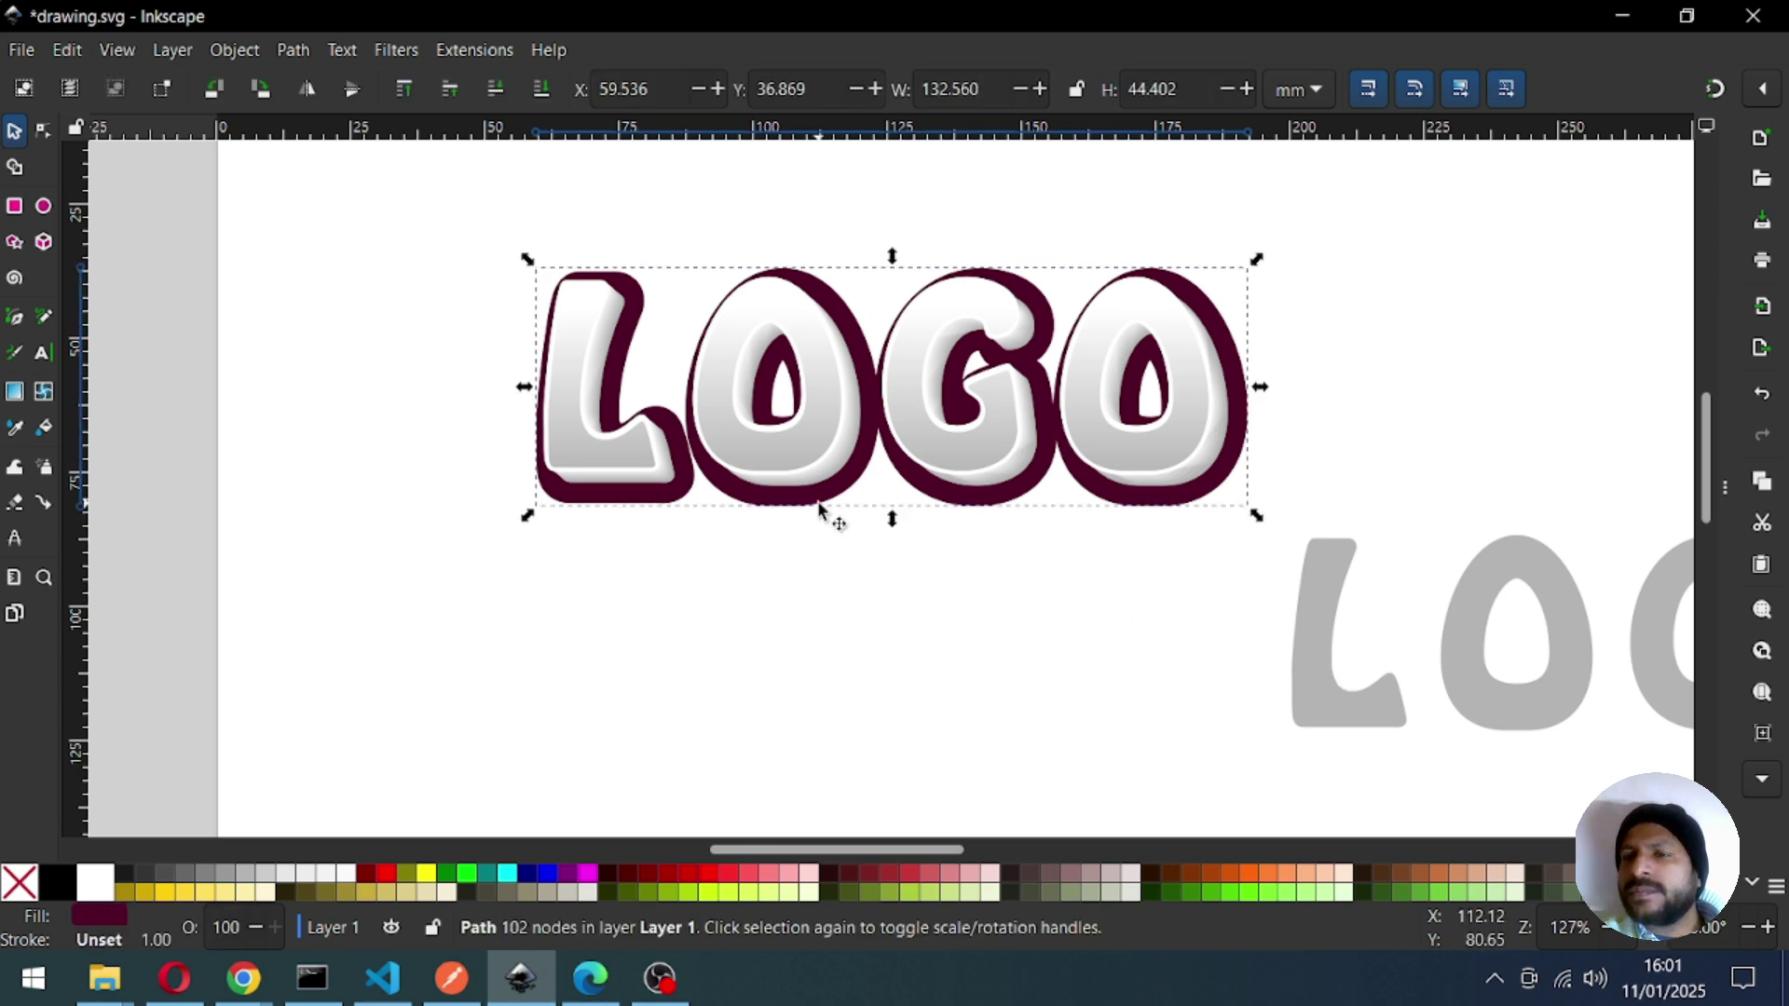
right_click(819, 506)
click(876, 356)
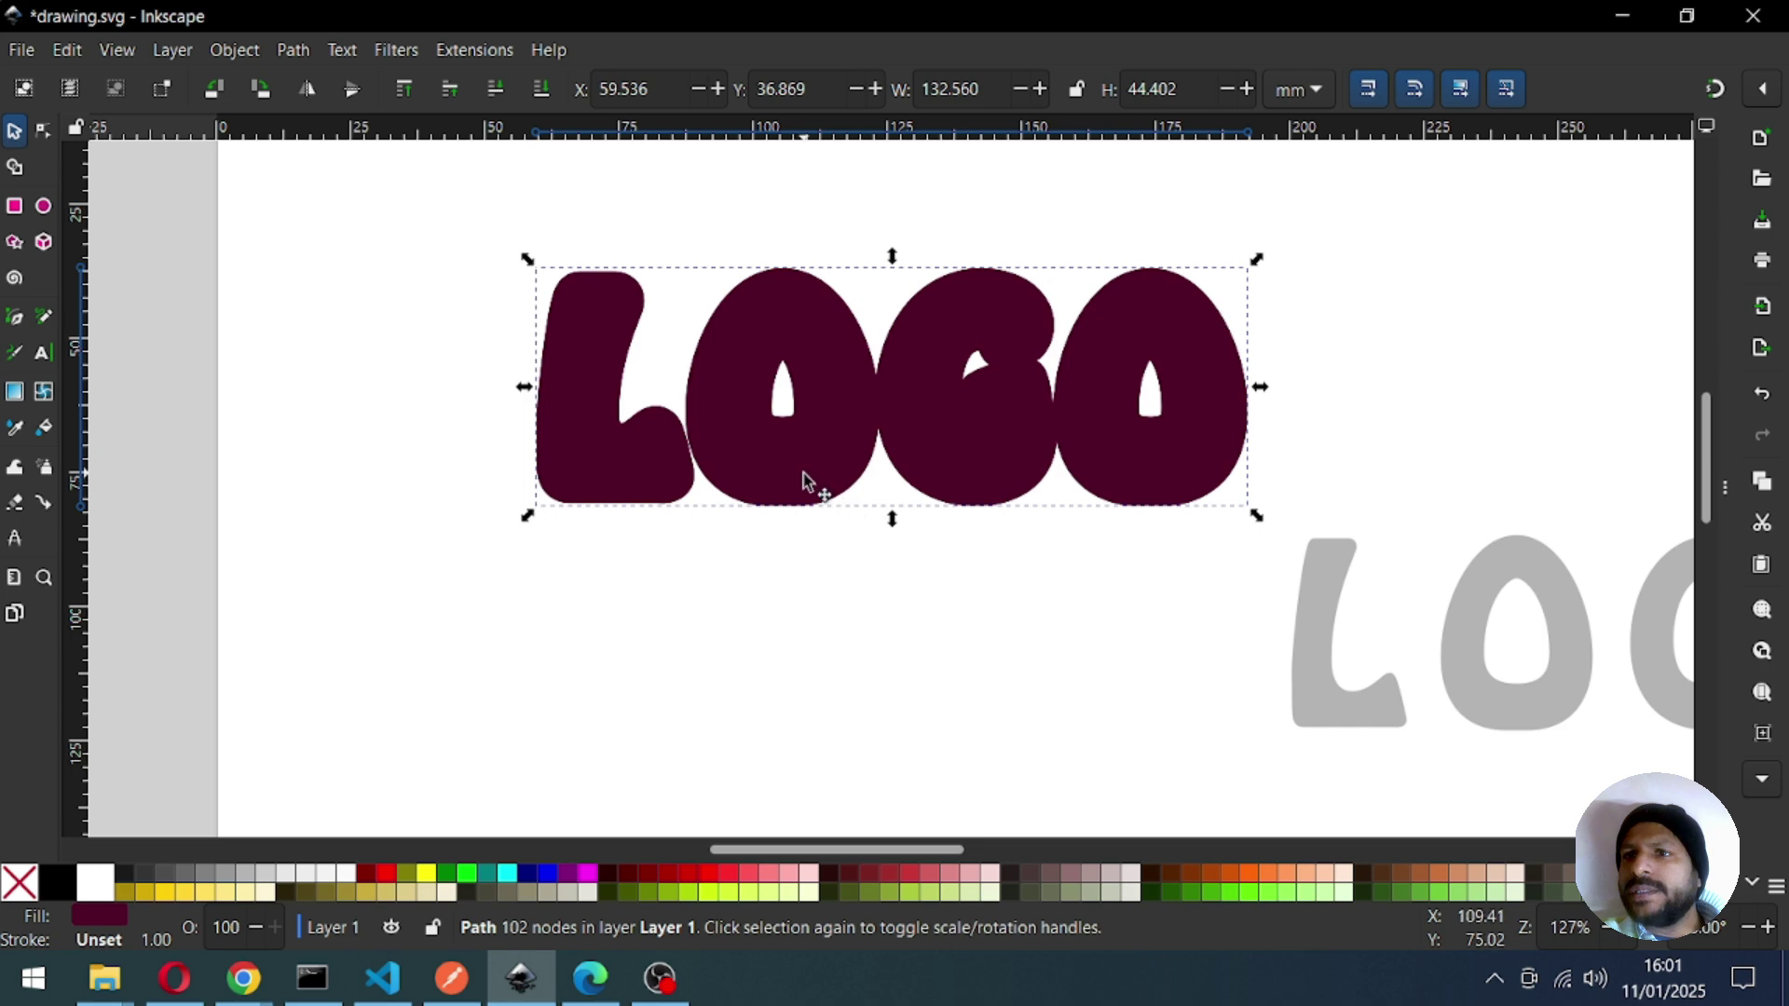
drag(803, 480, 845, 537)
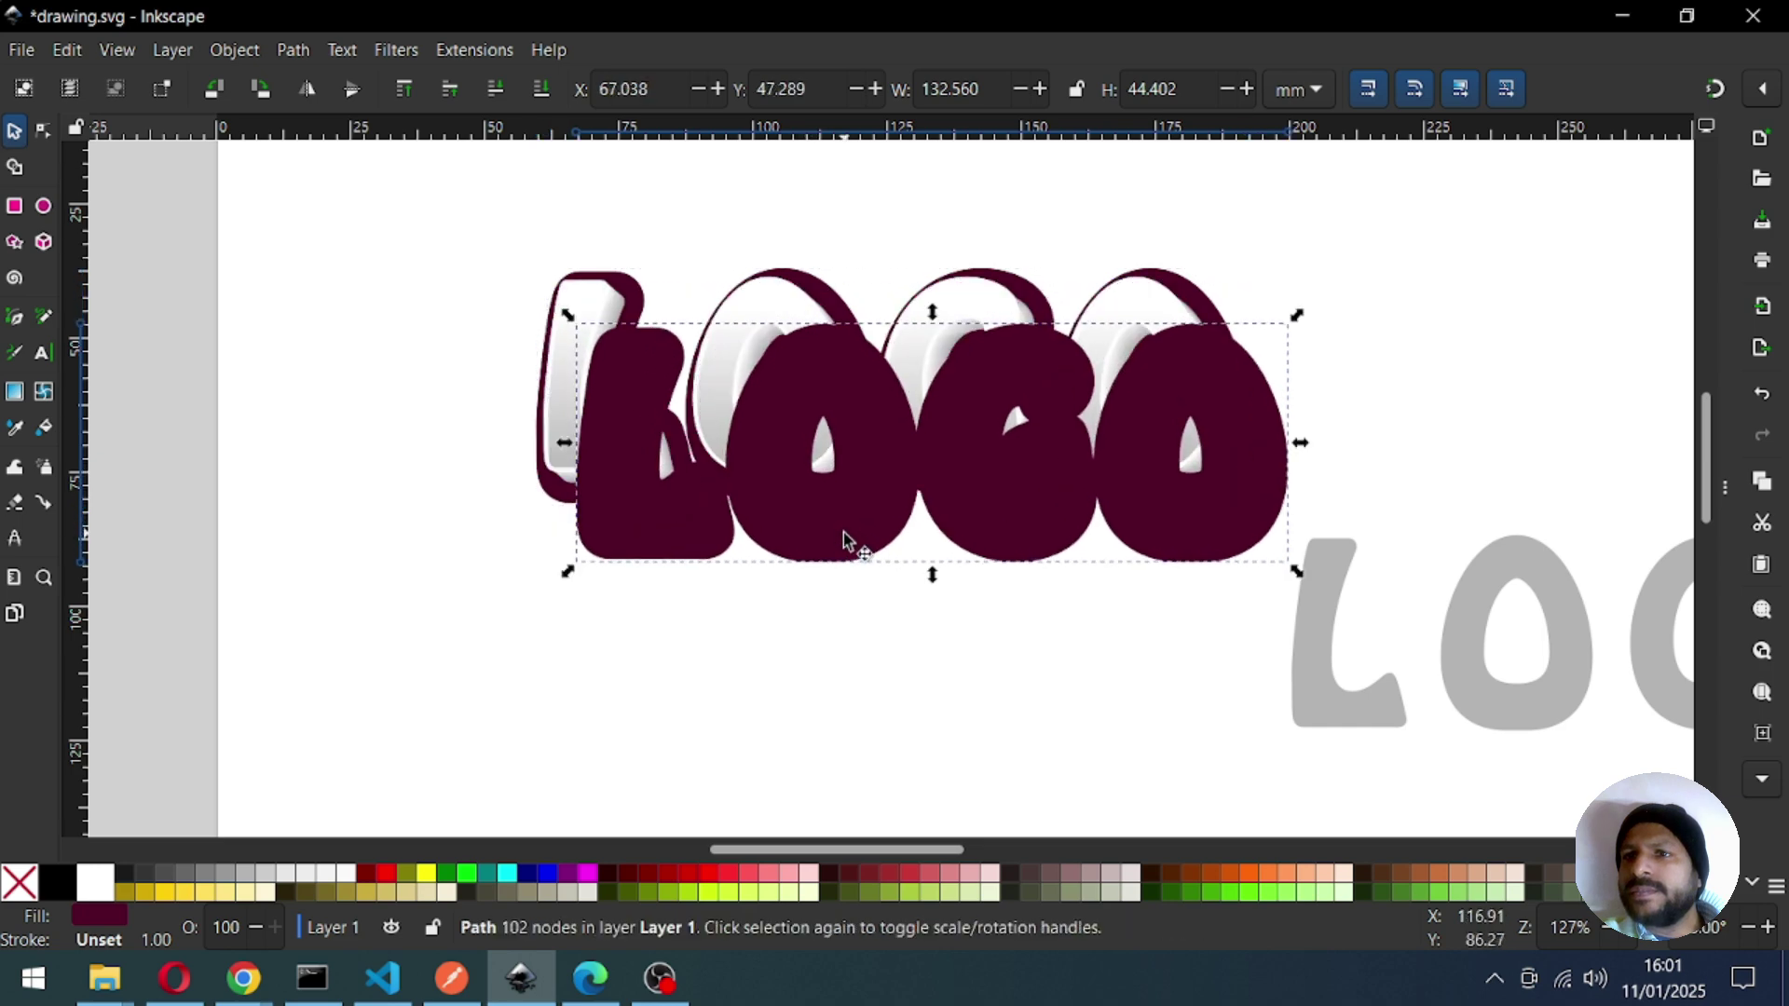
Lower the offset outline copy to the bottom of the stack and fill it with dark golden yellow.
click(222, 58)
click(323, 637)
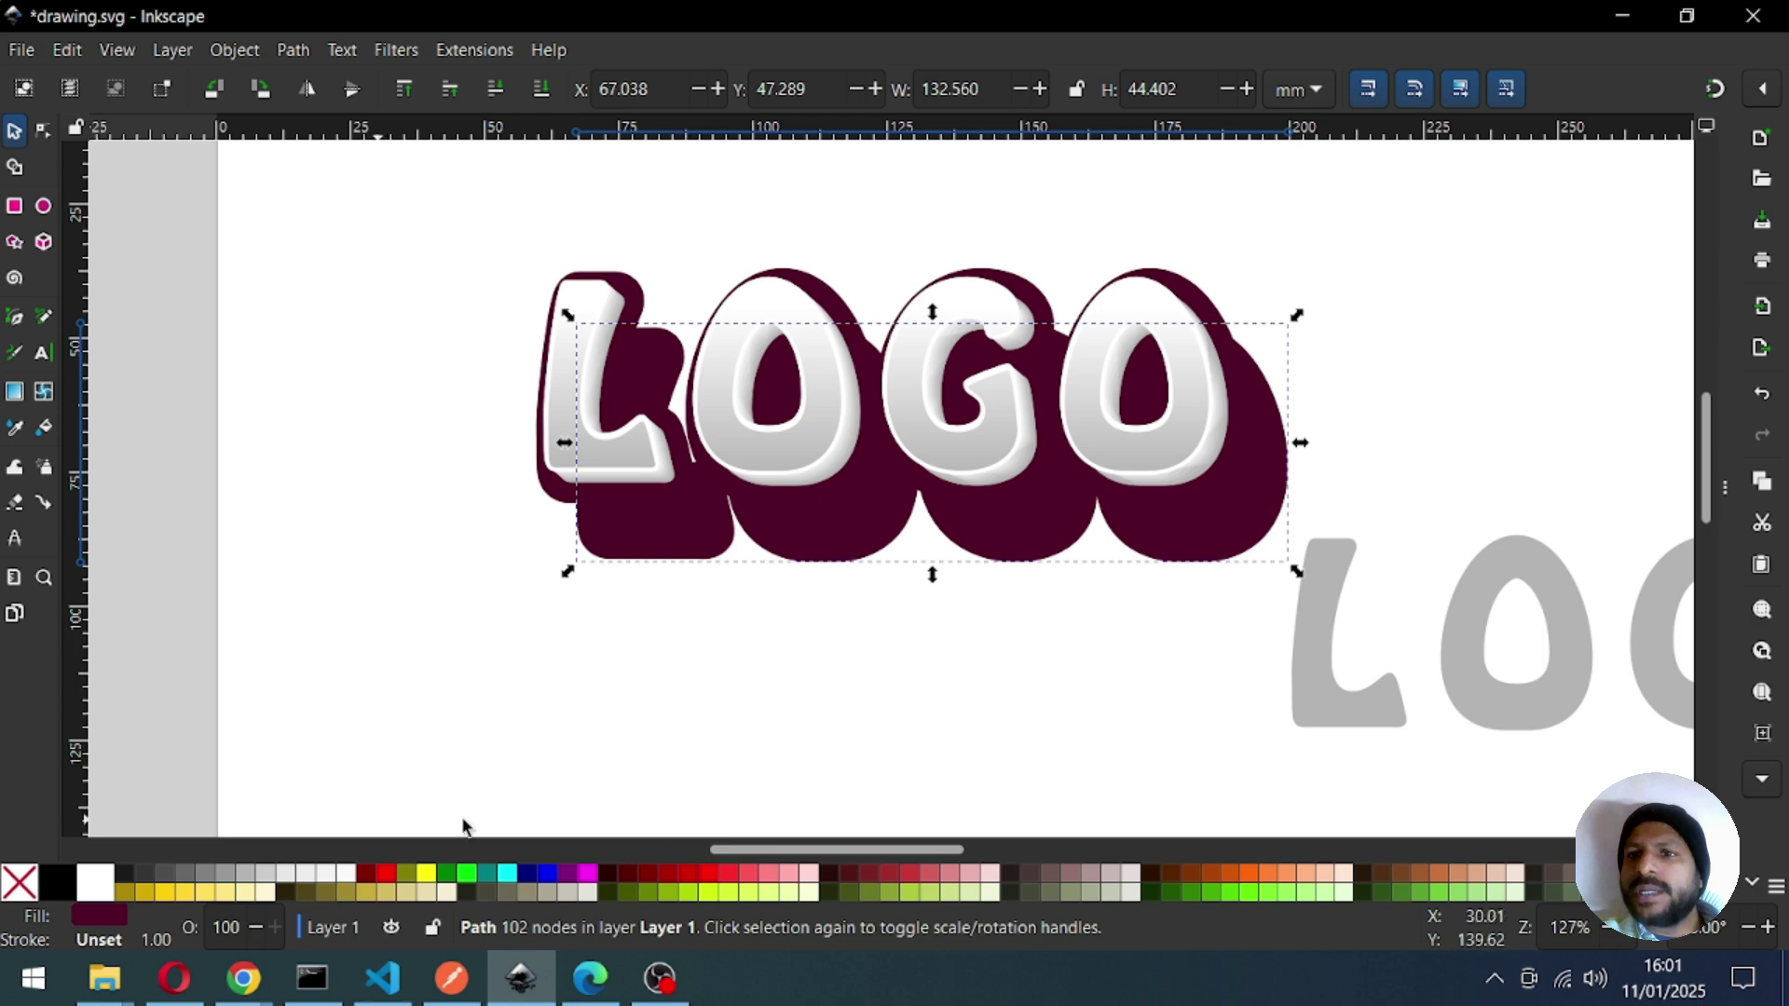
click(127, 892)
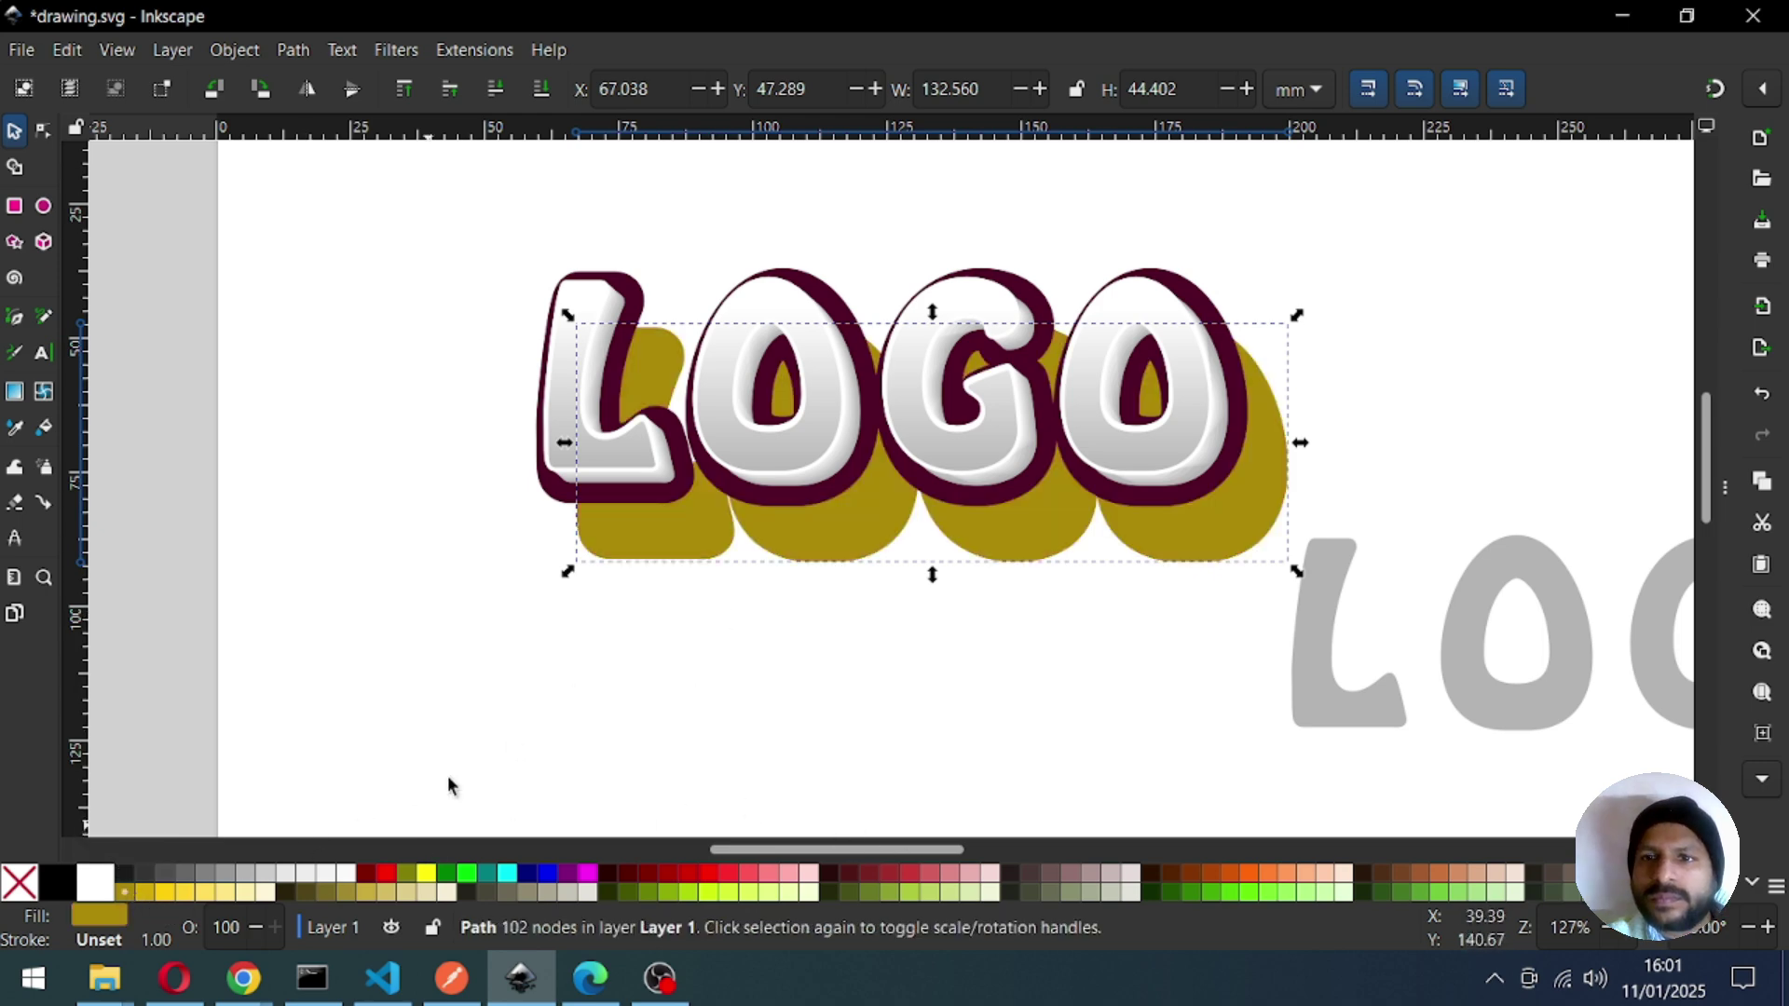
Fill the dark outer LOGO outline with bright yellow.
click(551, 497)
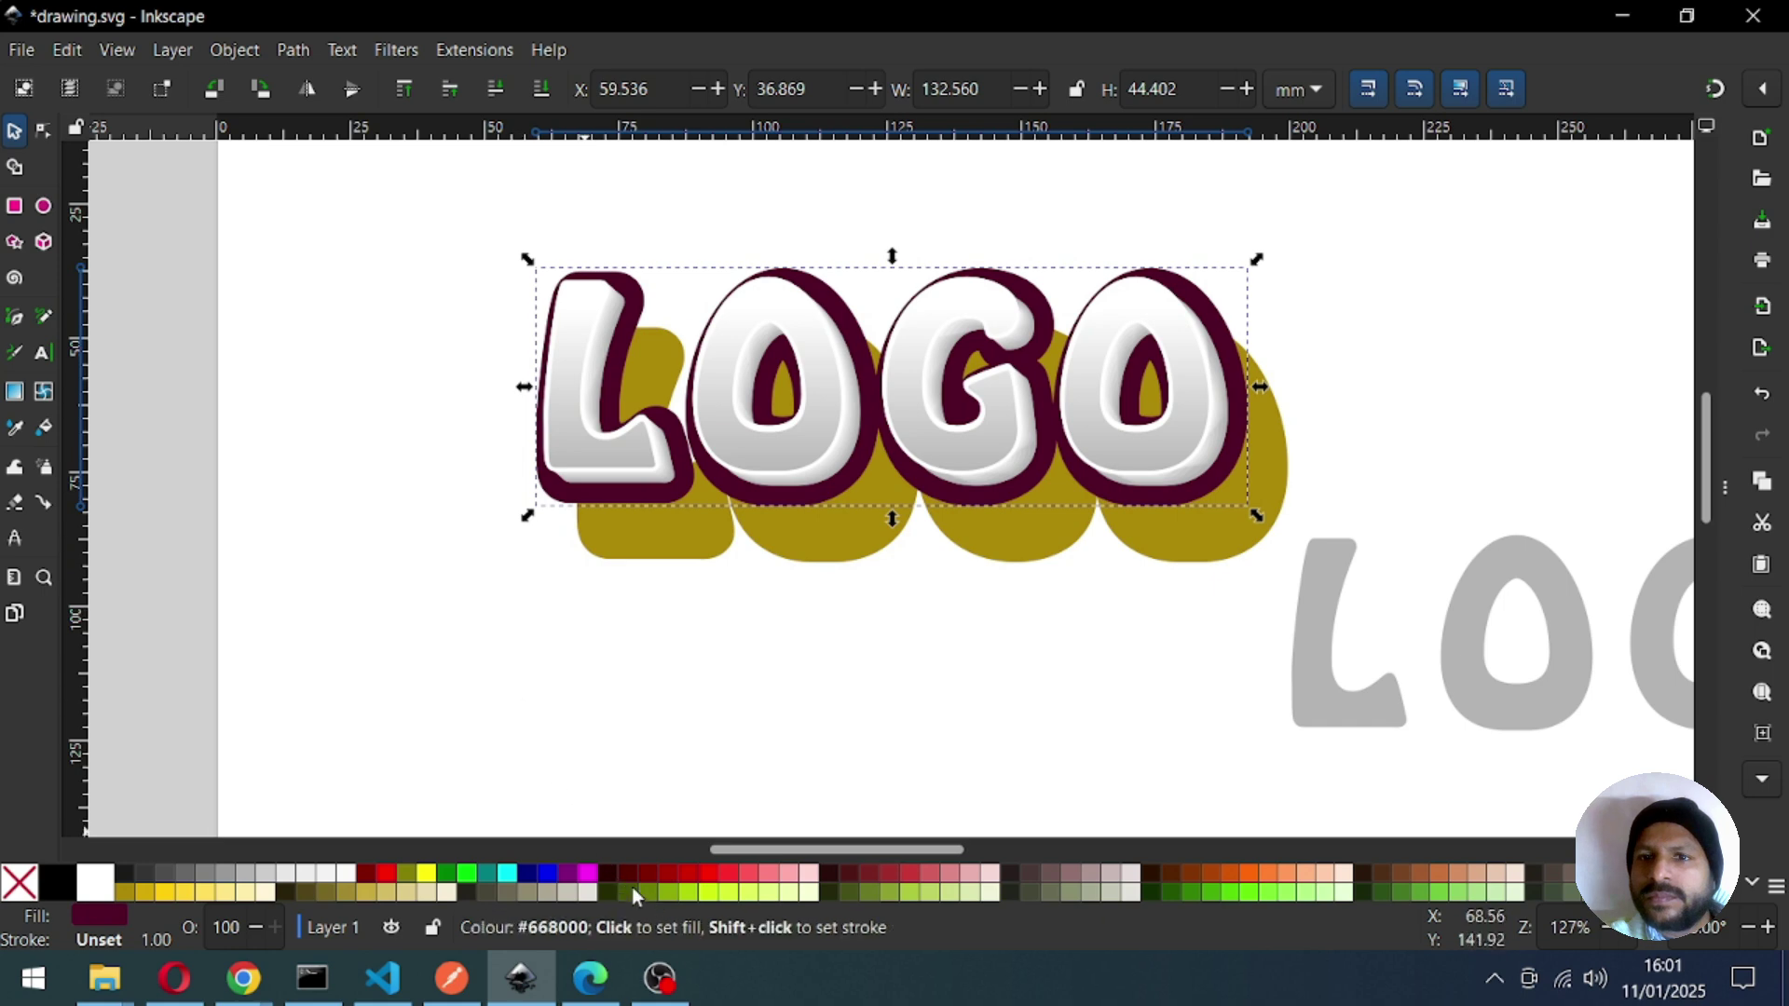
click(164, 892)
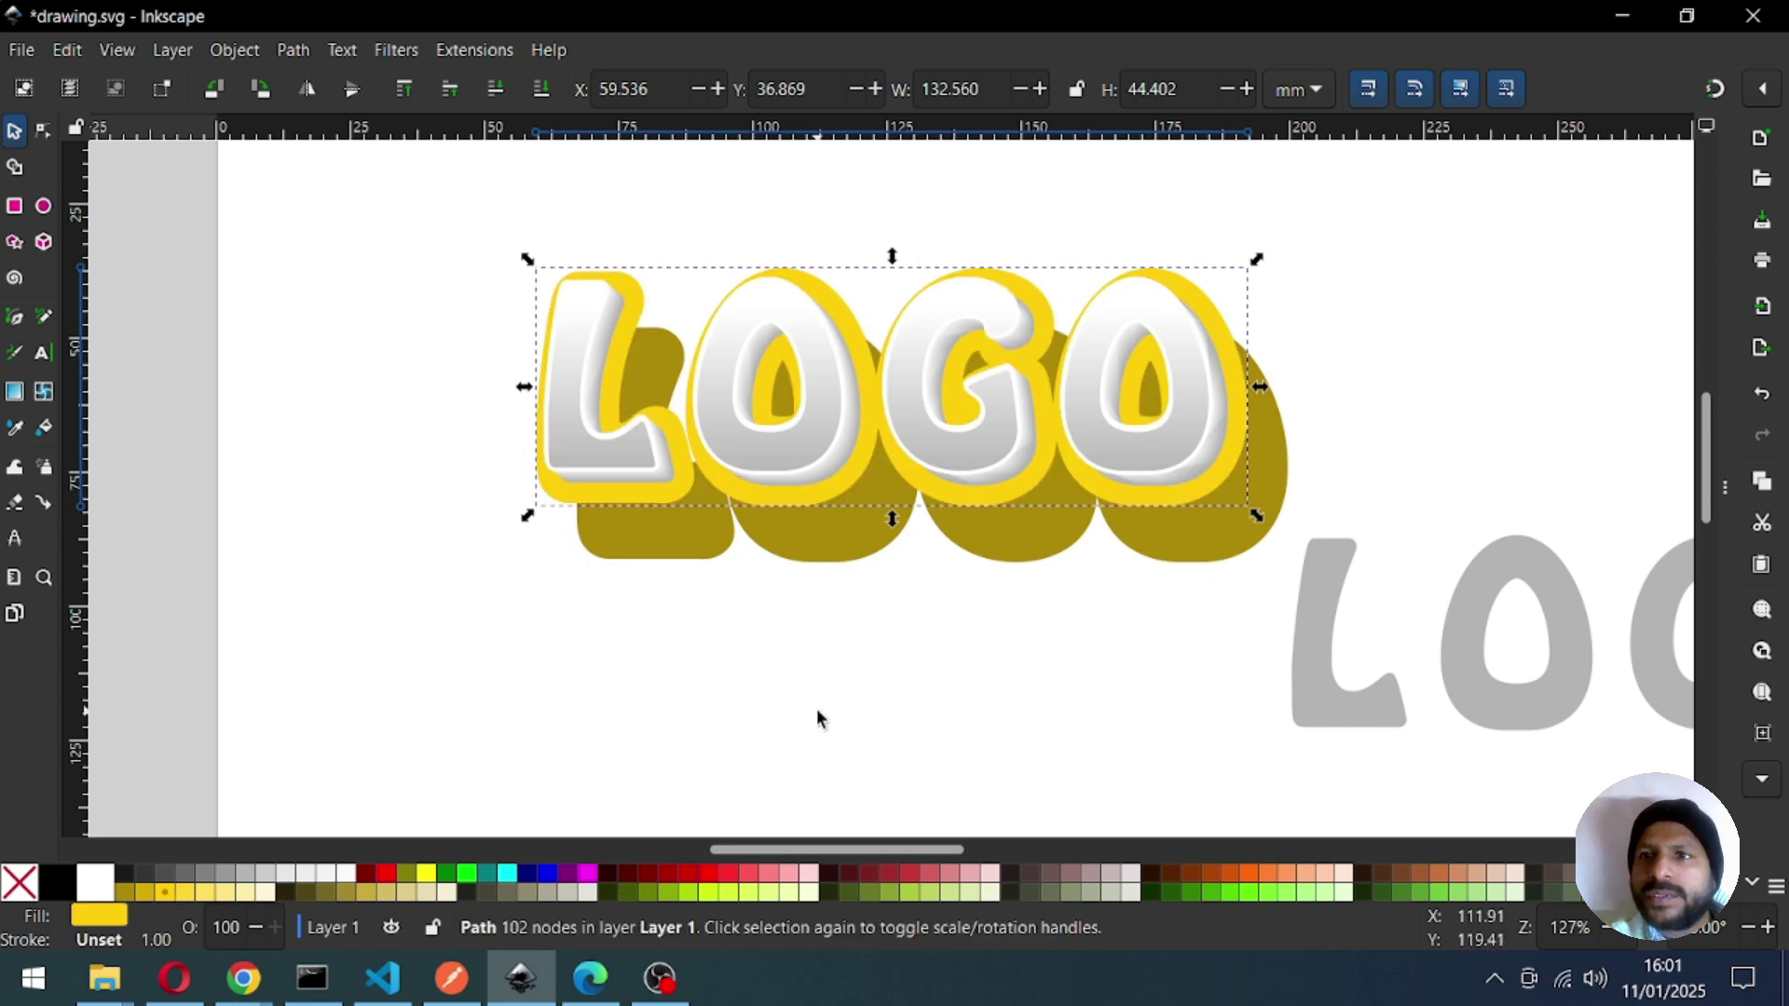
click(690, 591)
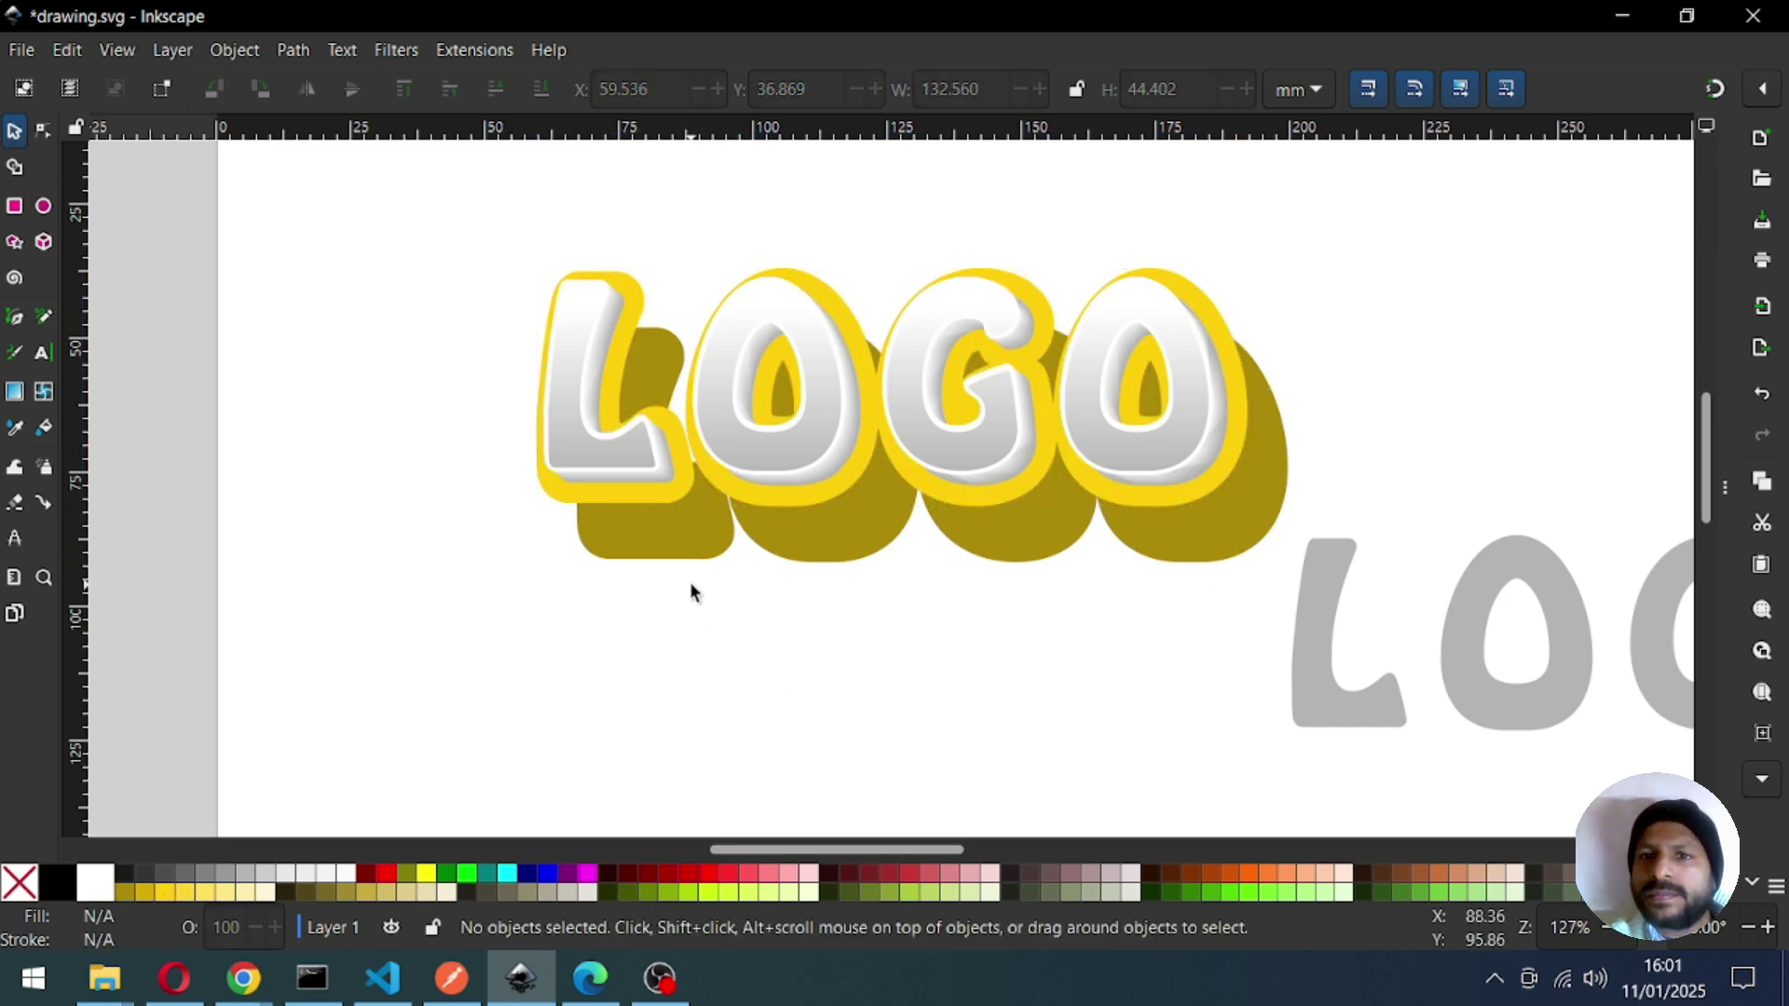
Change the offset back copy's fill to brown by setting its hue to 32, and save the drawing.
click(694, 554)
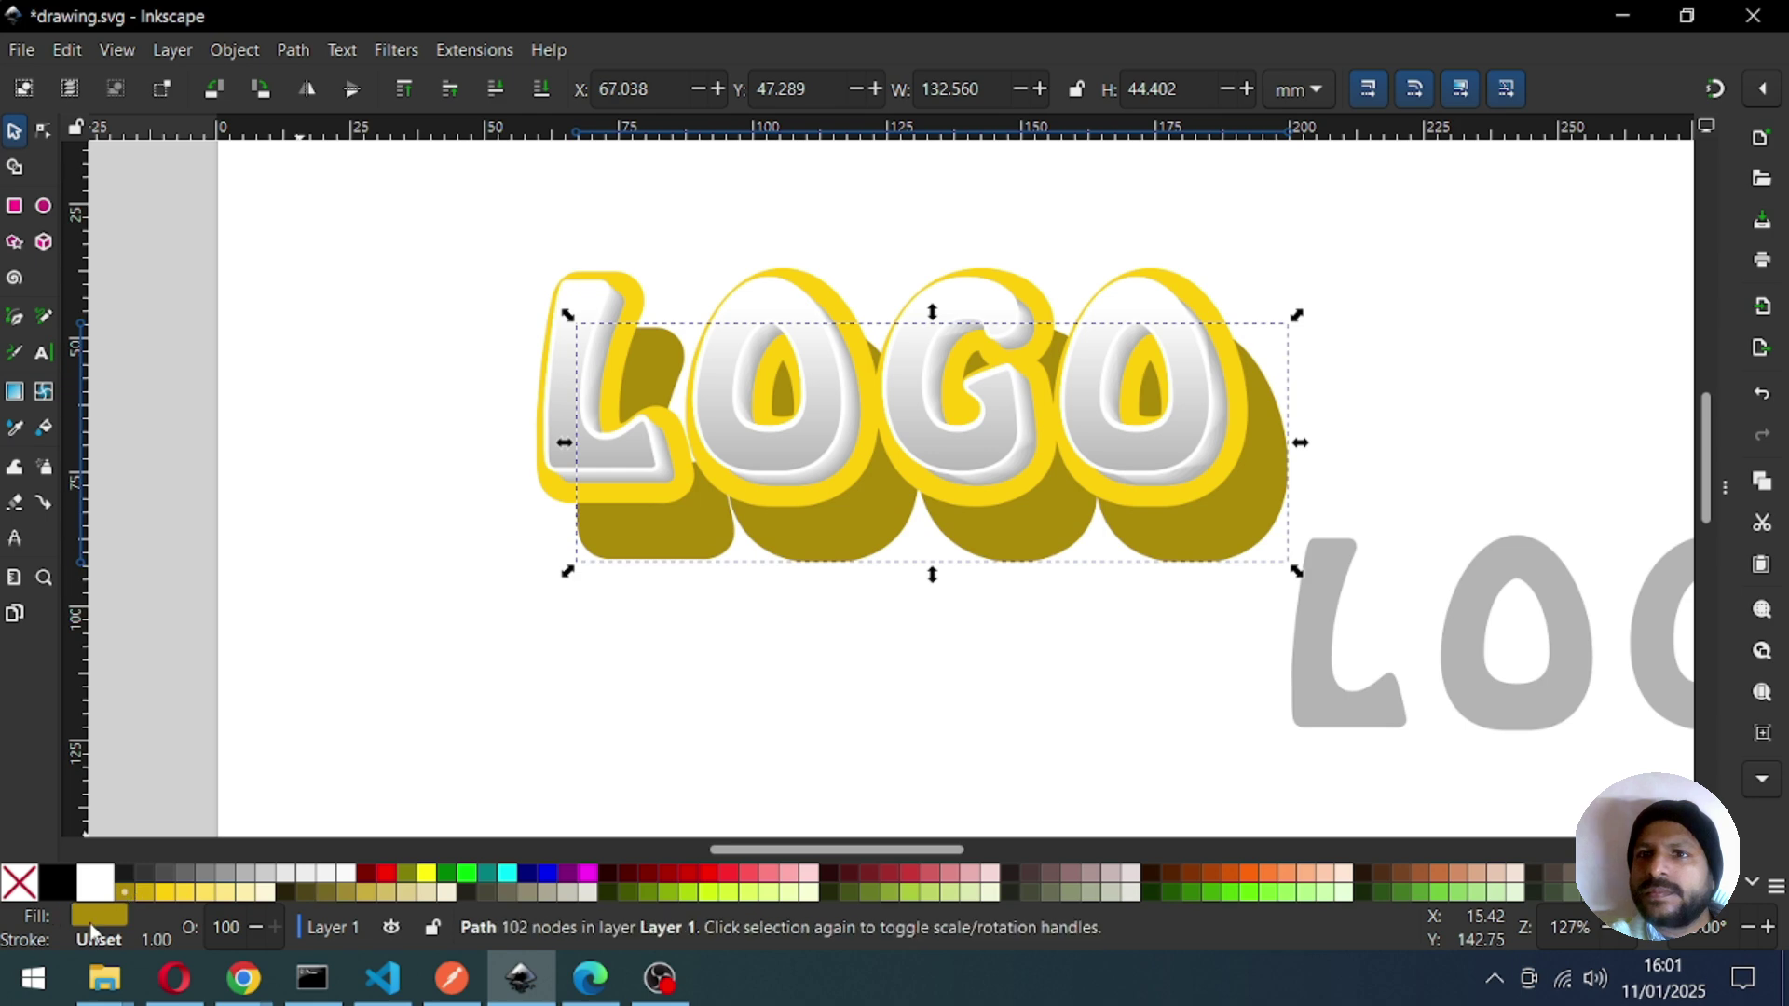
click(98, 916)
click(1011, 325)
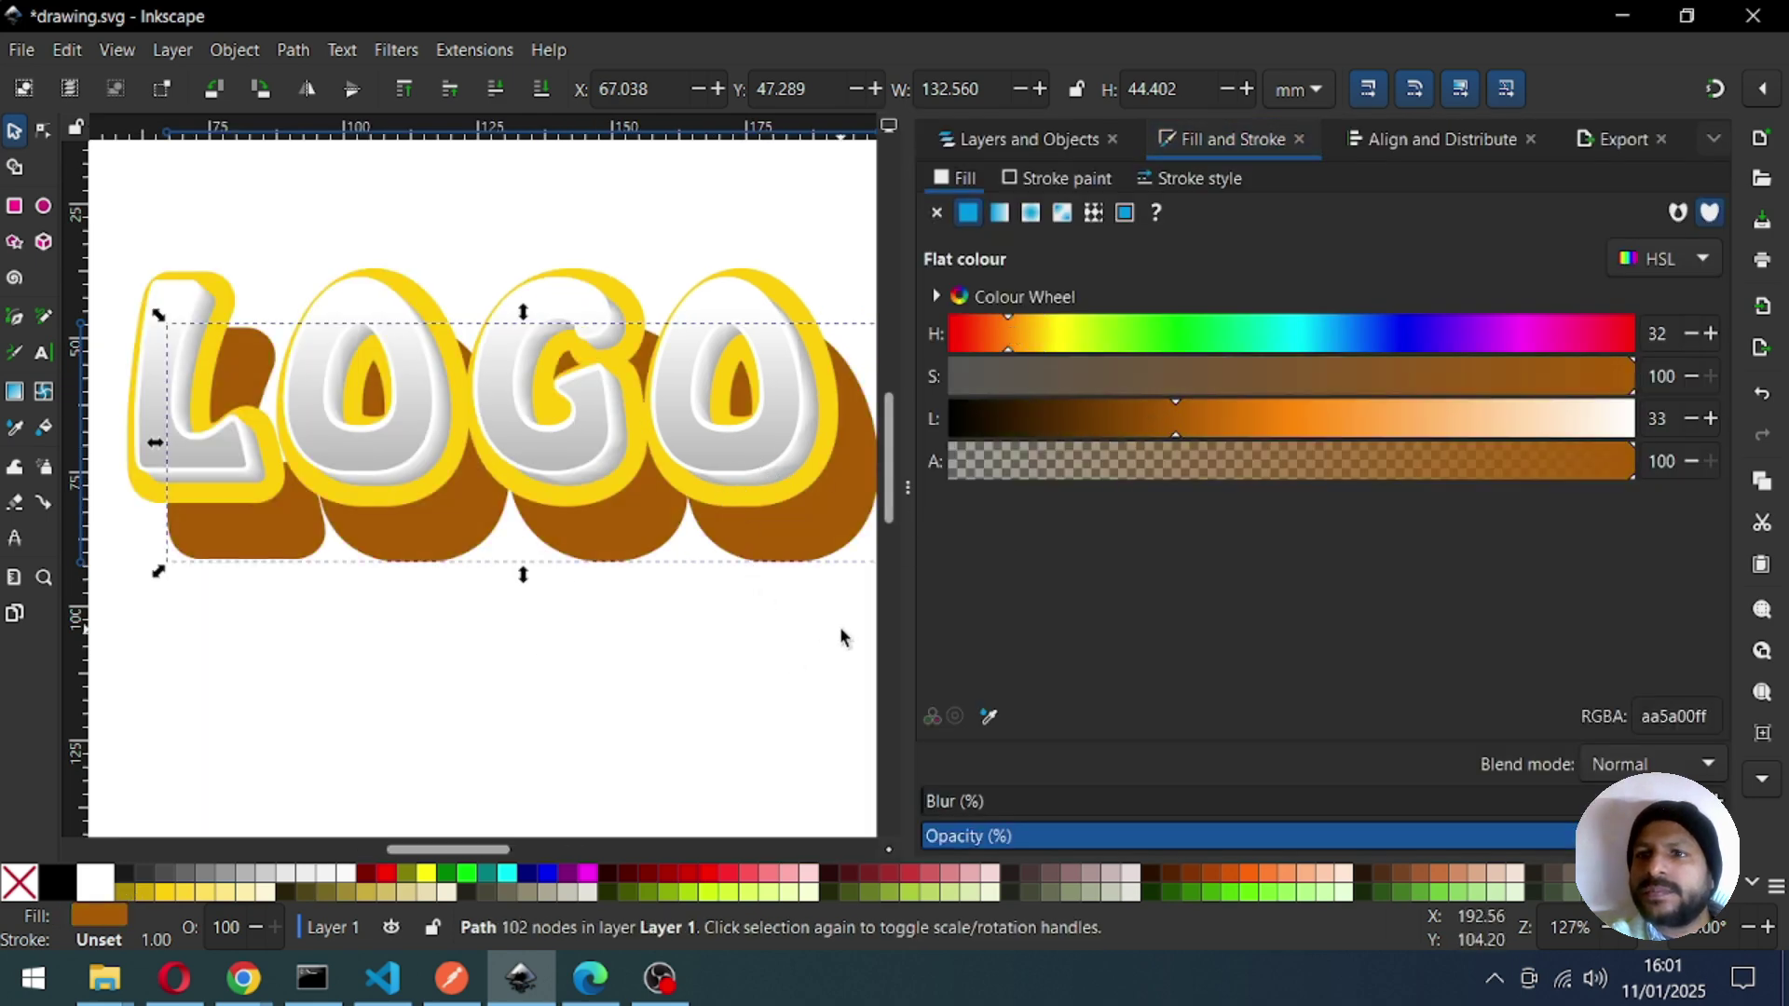
key(F12)
click(902, 624)
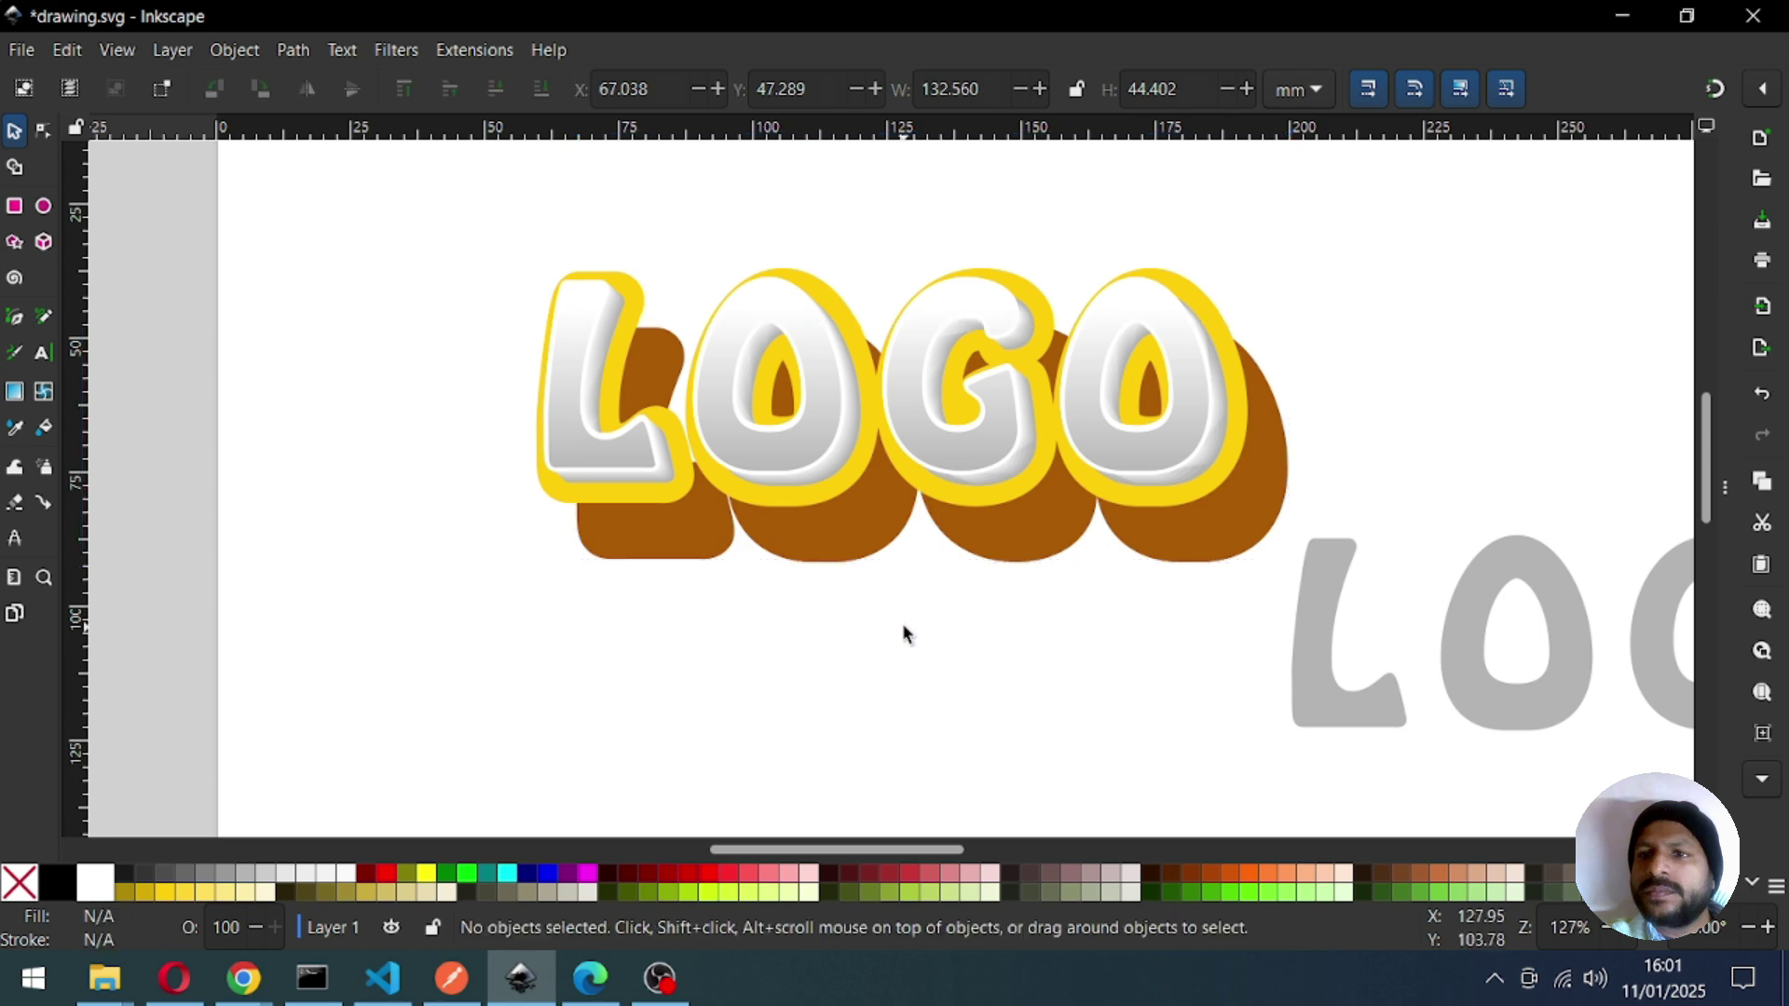
key(ctrl+s)
Move the brown back copy closer behind the yellow outline, to about X 62.9 mm, Y 40.2 mm, and save the drawing.
click(841, 540)
drag(842, 541, 831, 506)
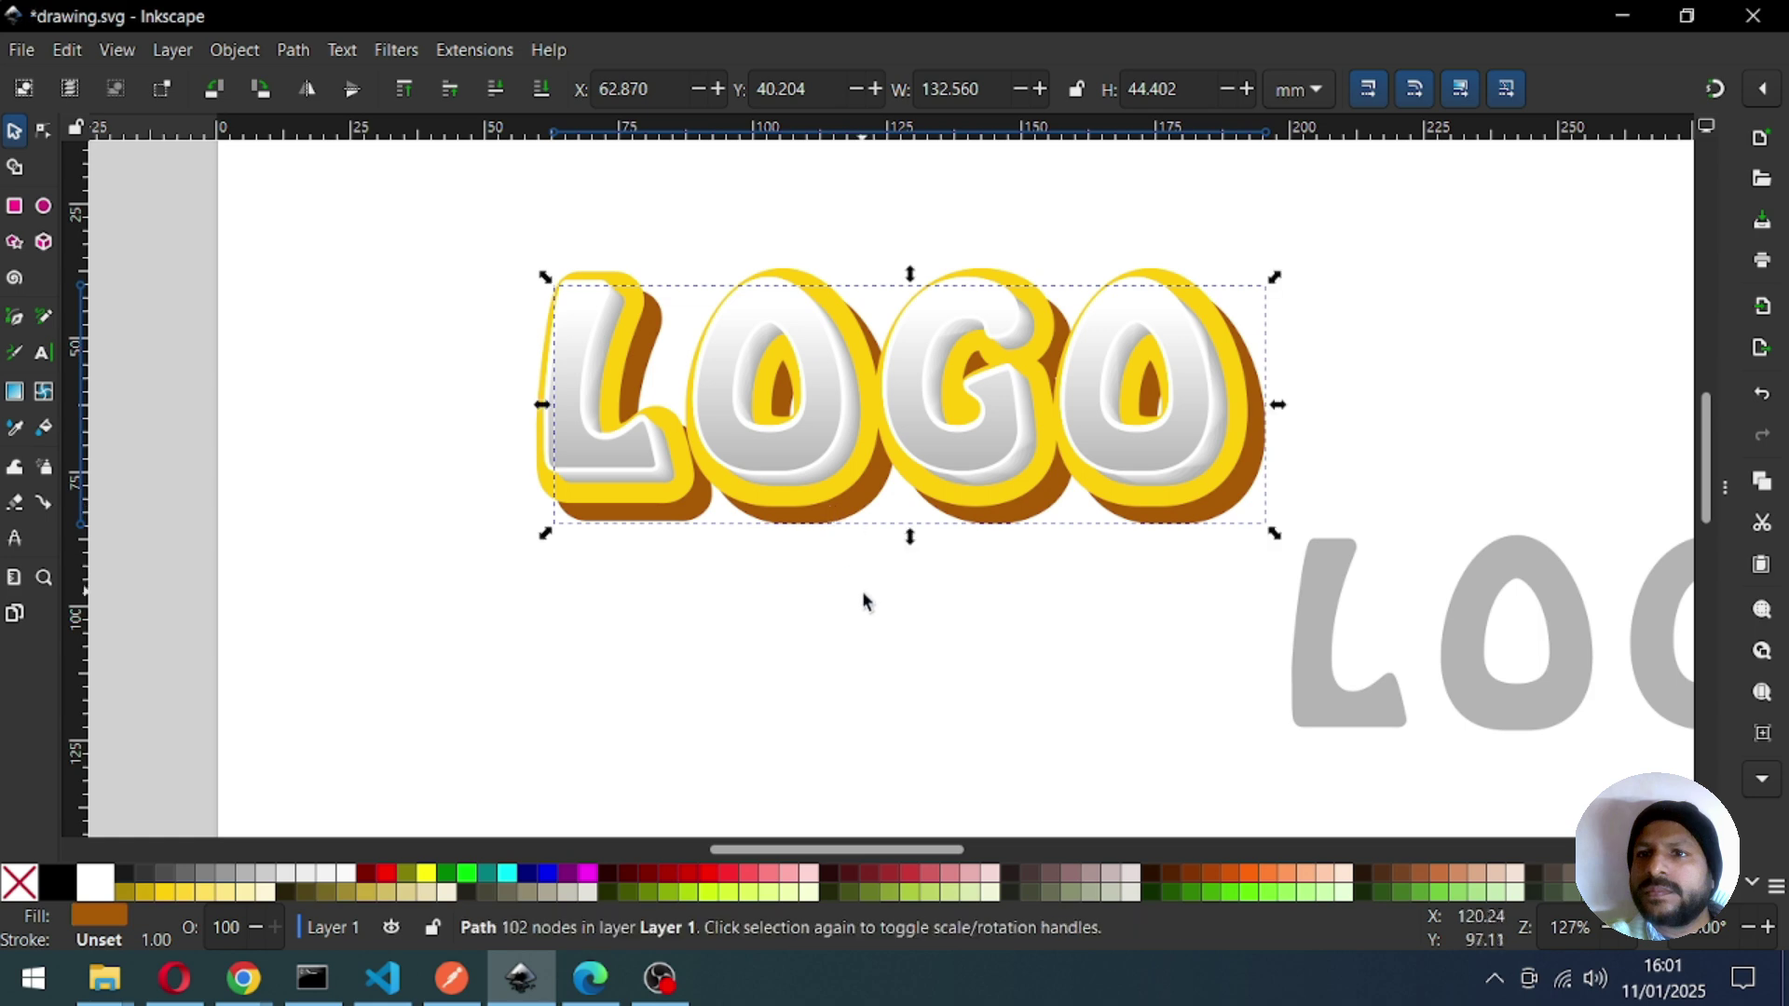
click(863, 604)
key(ctrl+s)
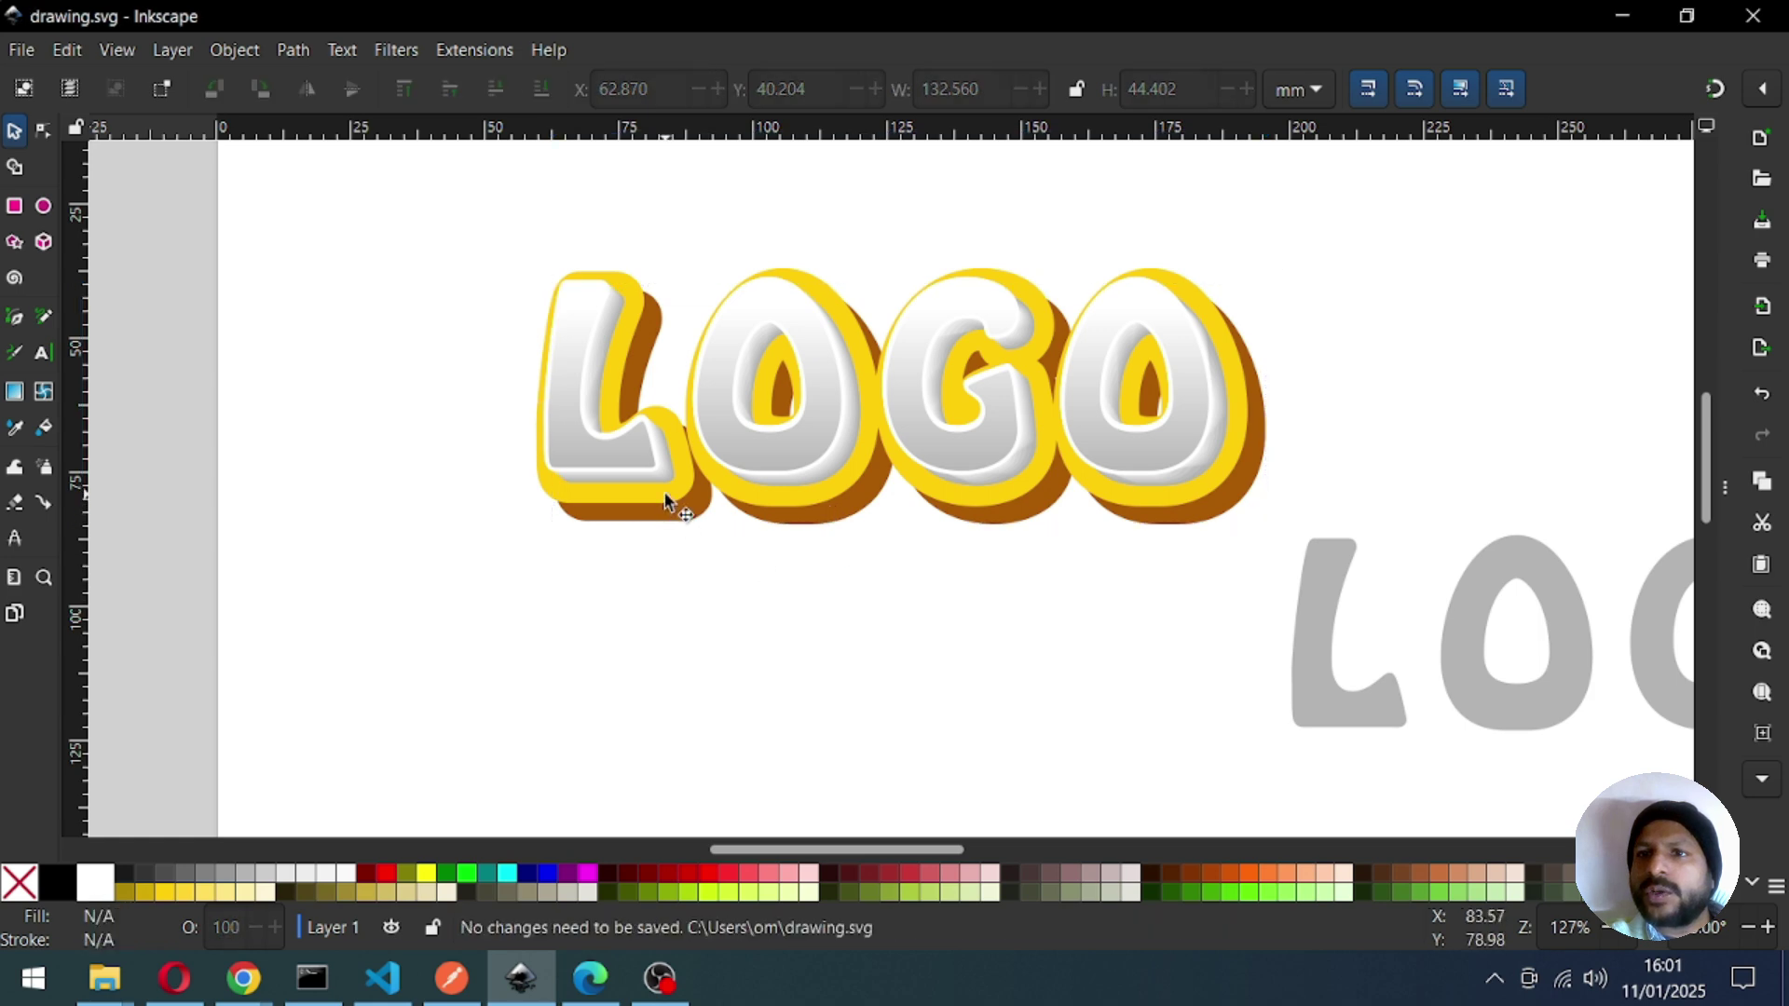
Interpolate between the yellow outline and brown copy with exponent 1.0 and 6 steps, duplicating endpaths, interpolating style and using Z-order.
click(670, 508)
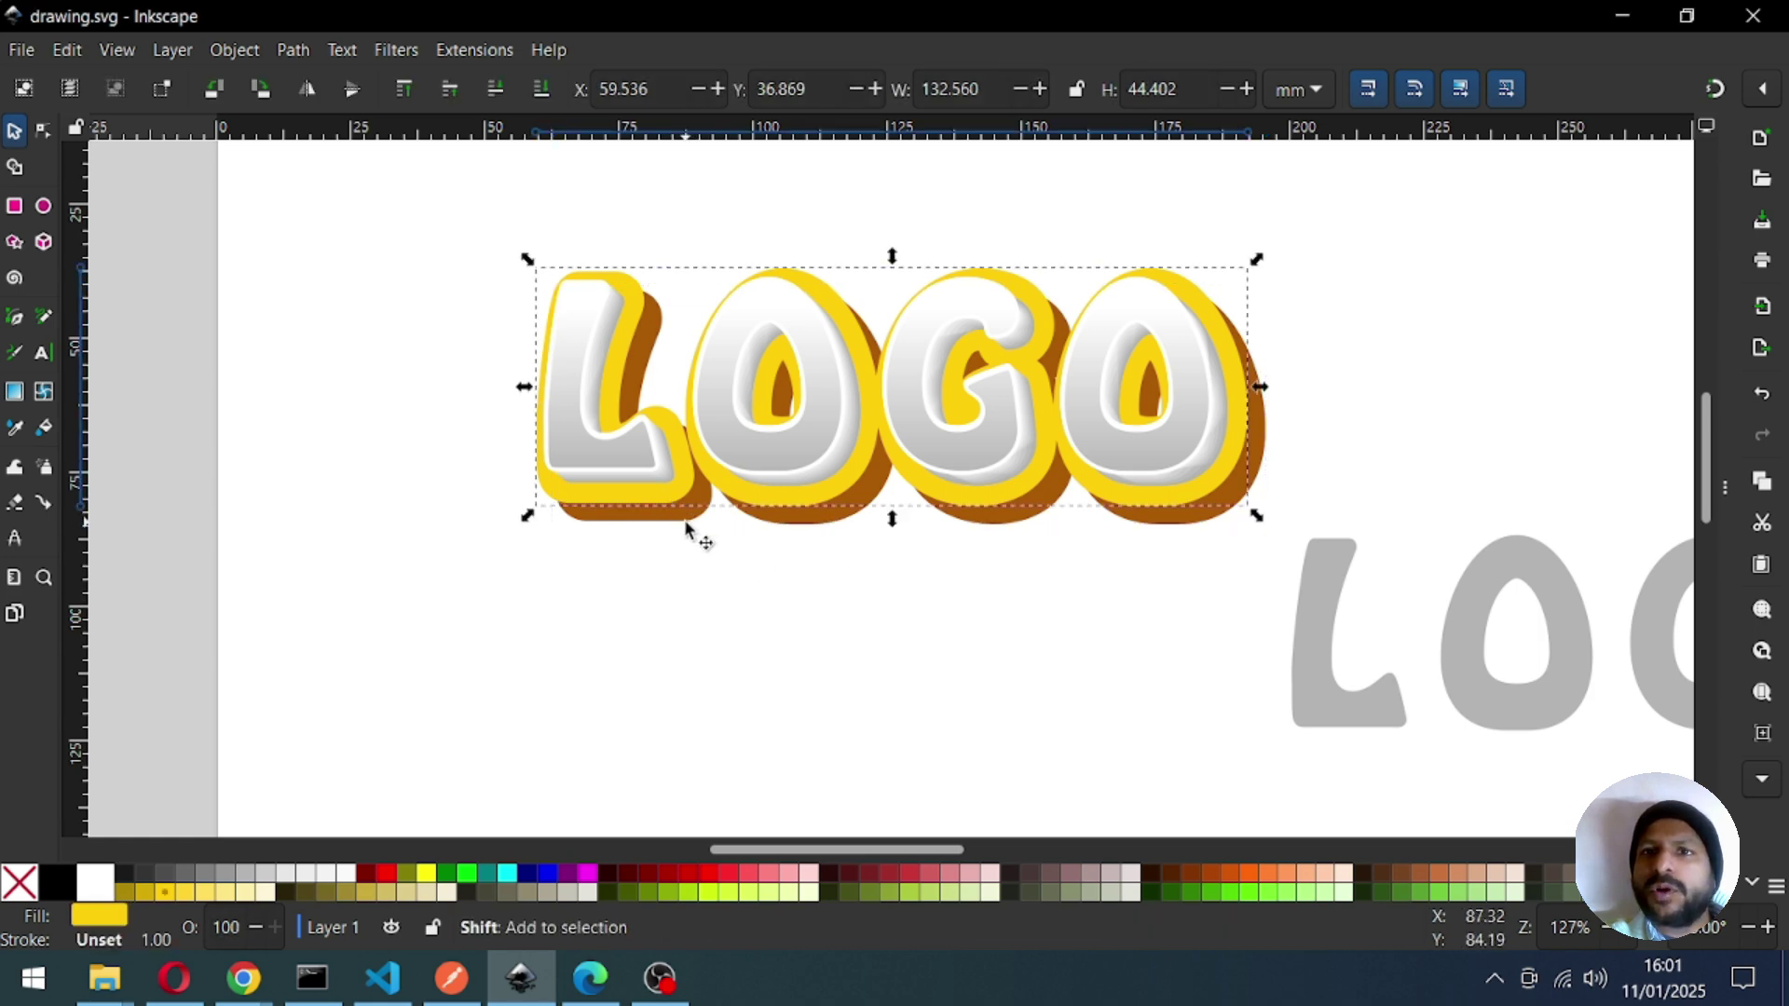
shift+click(691, 528)
click(235, 50)
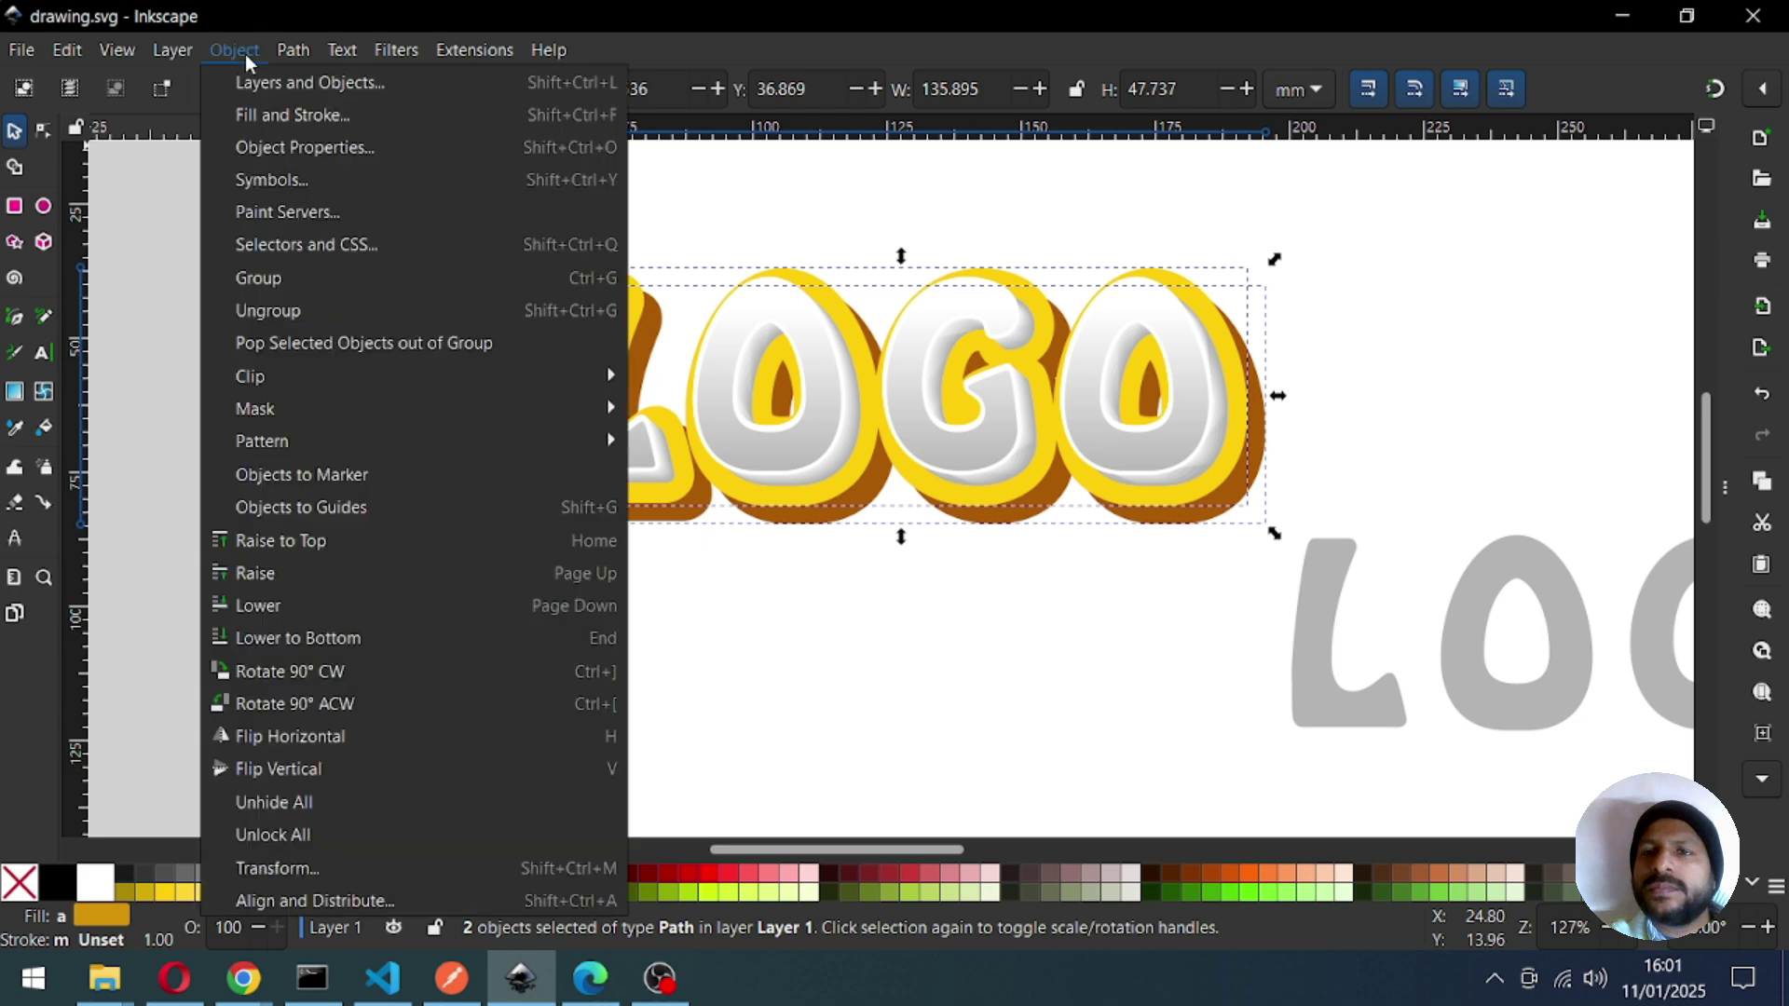
click(238, 47)
click(462, 44)
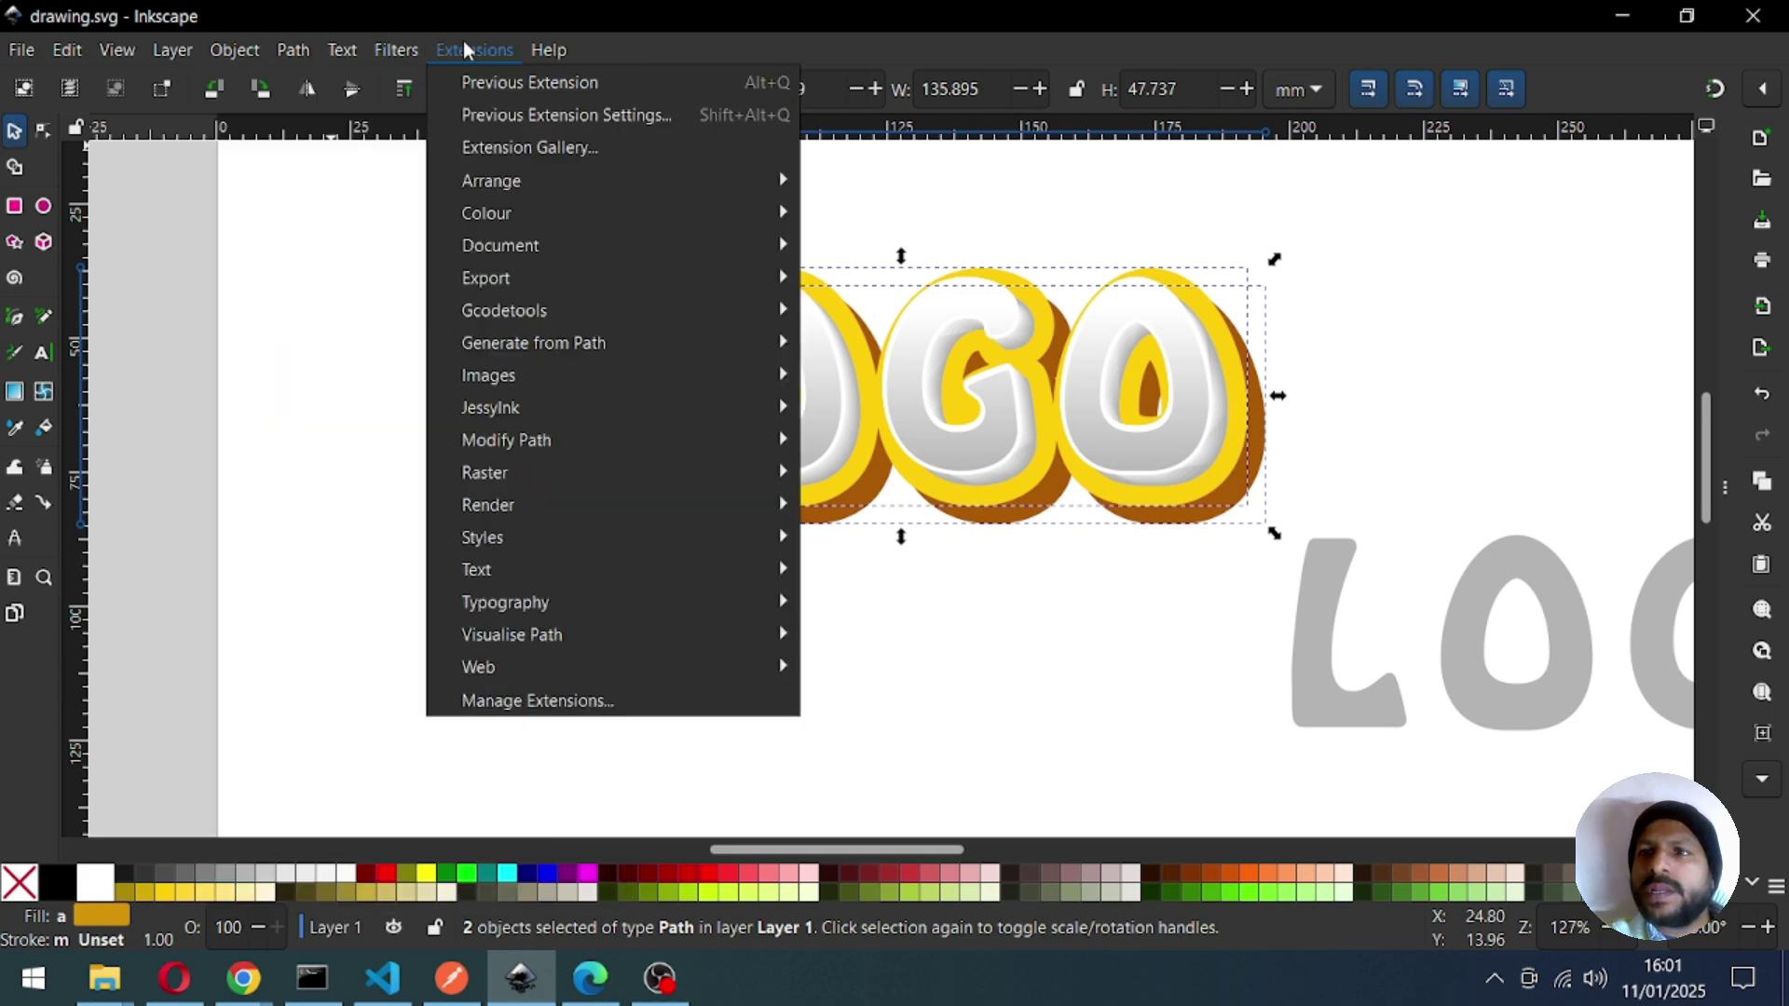
mouse_move(504, 349)
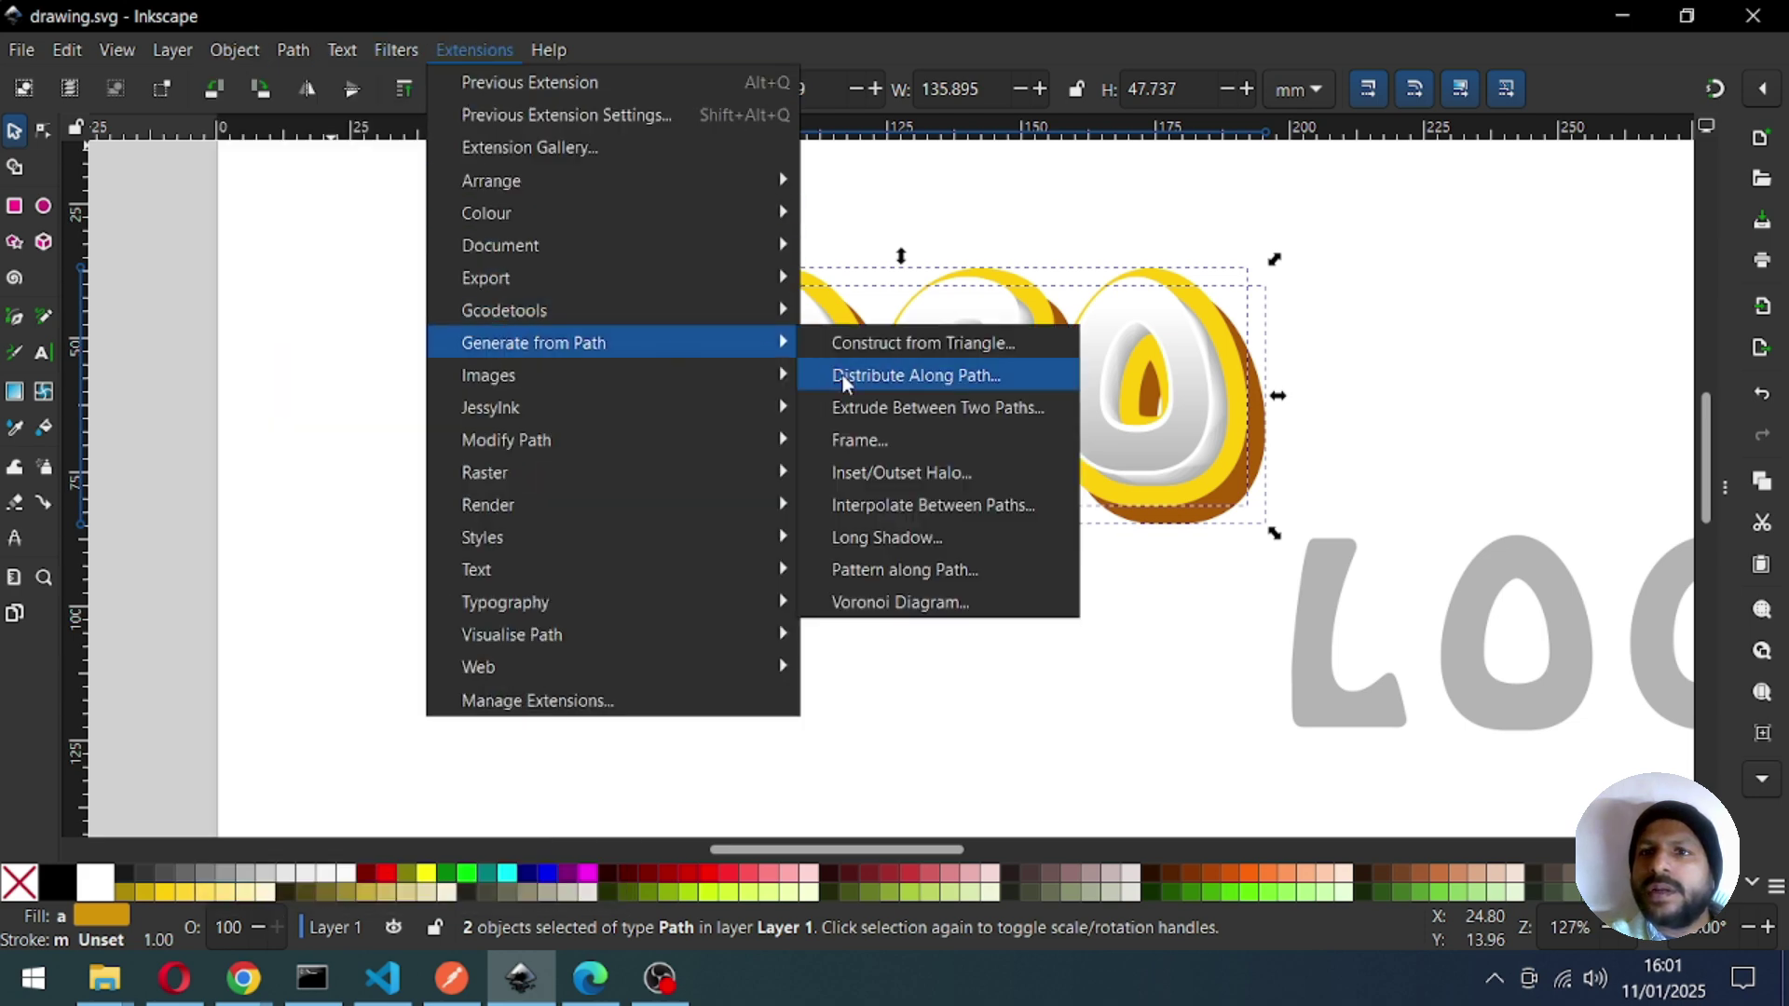
click(876, 512)
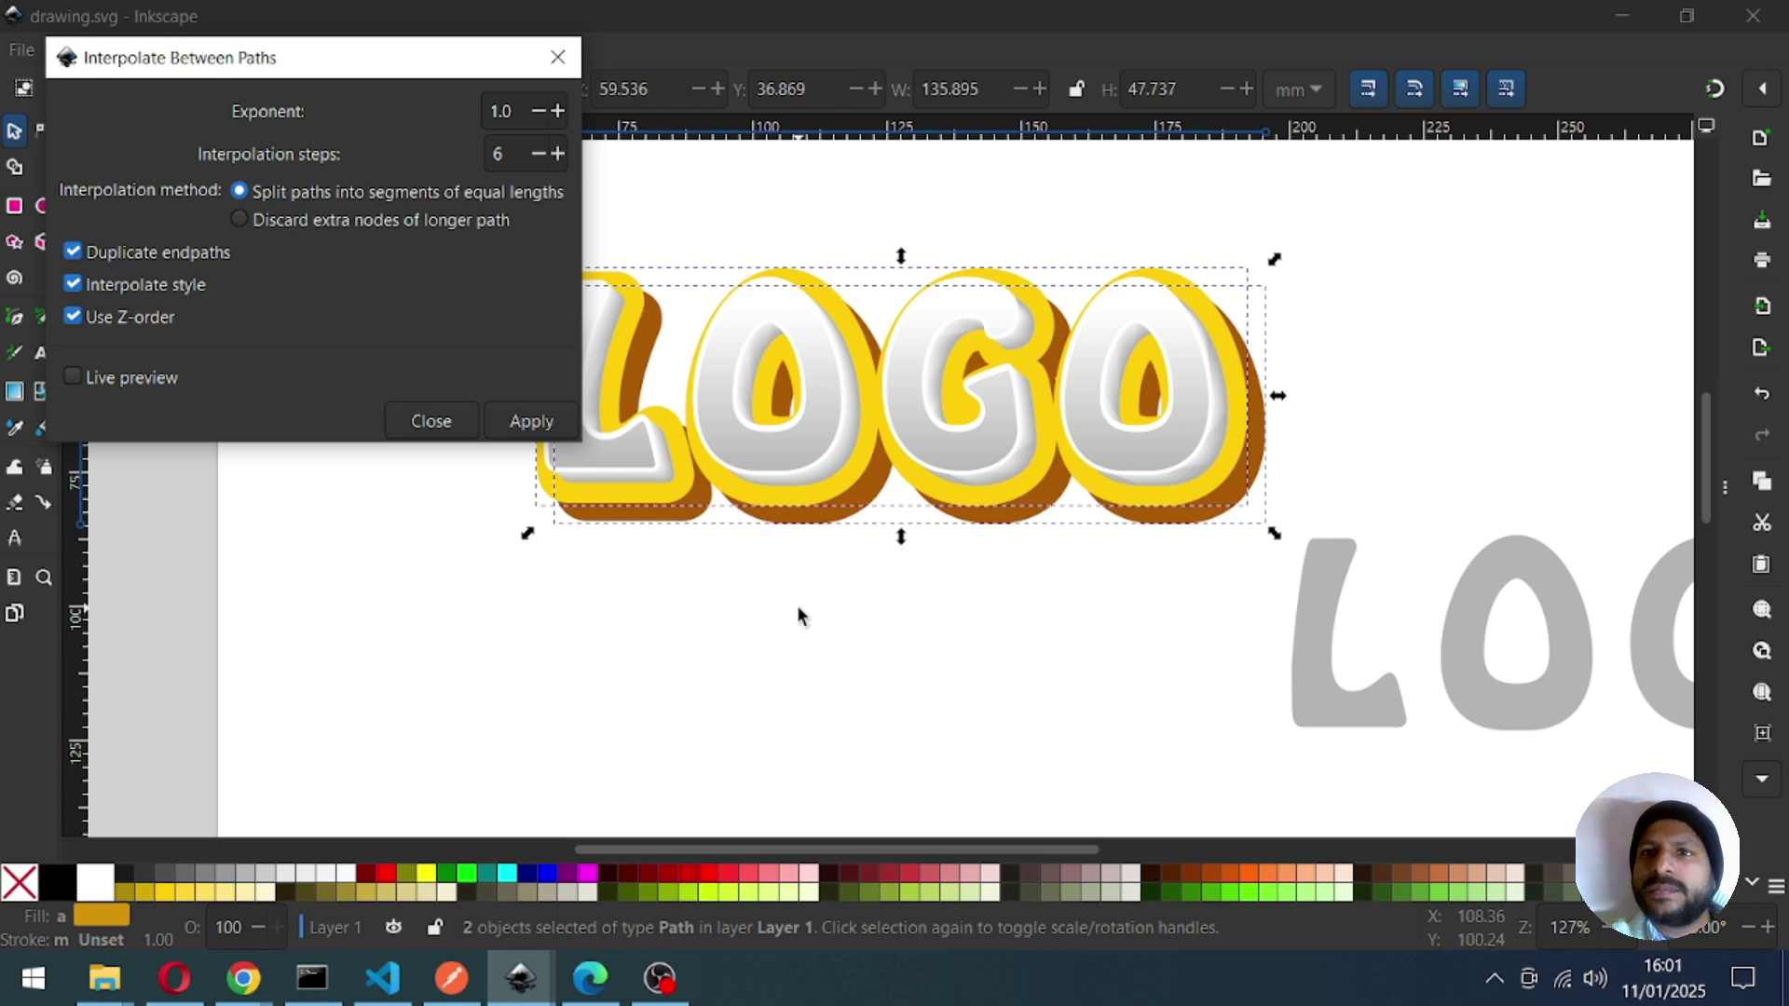
click(118, 379)
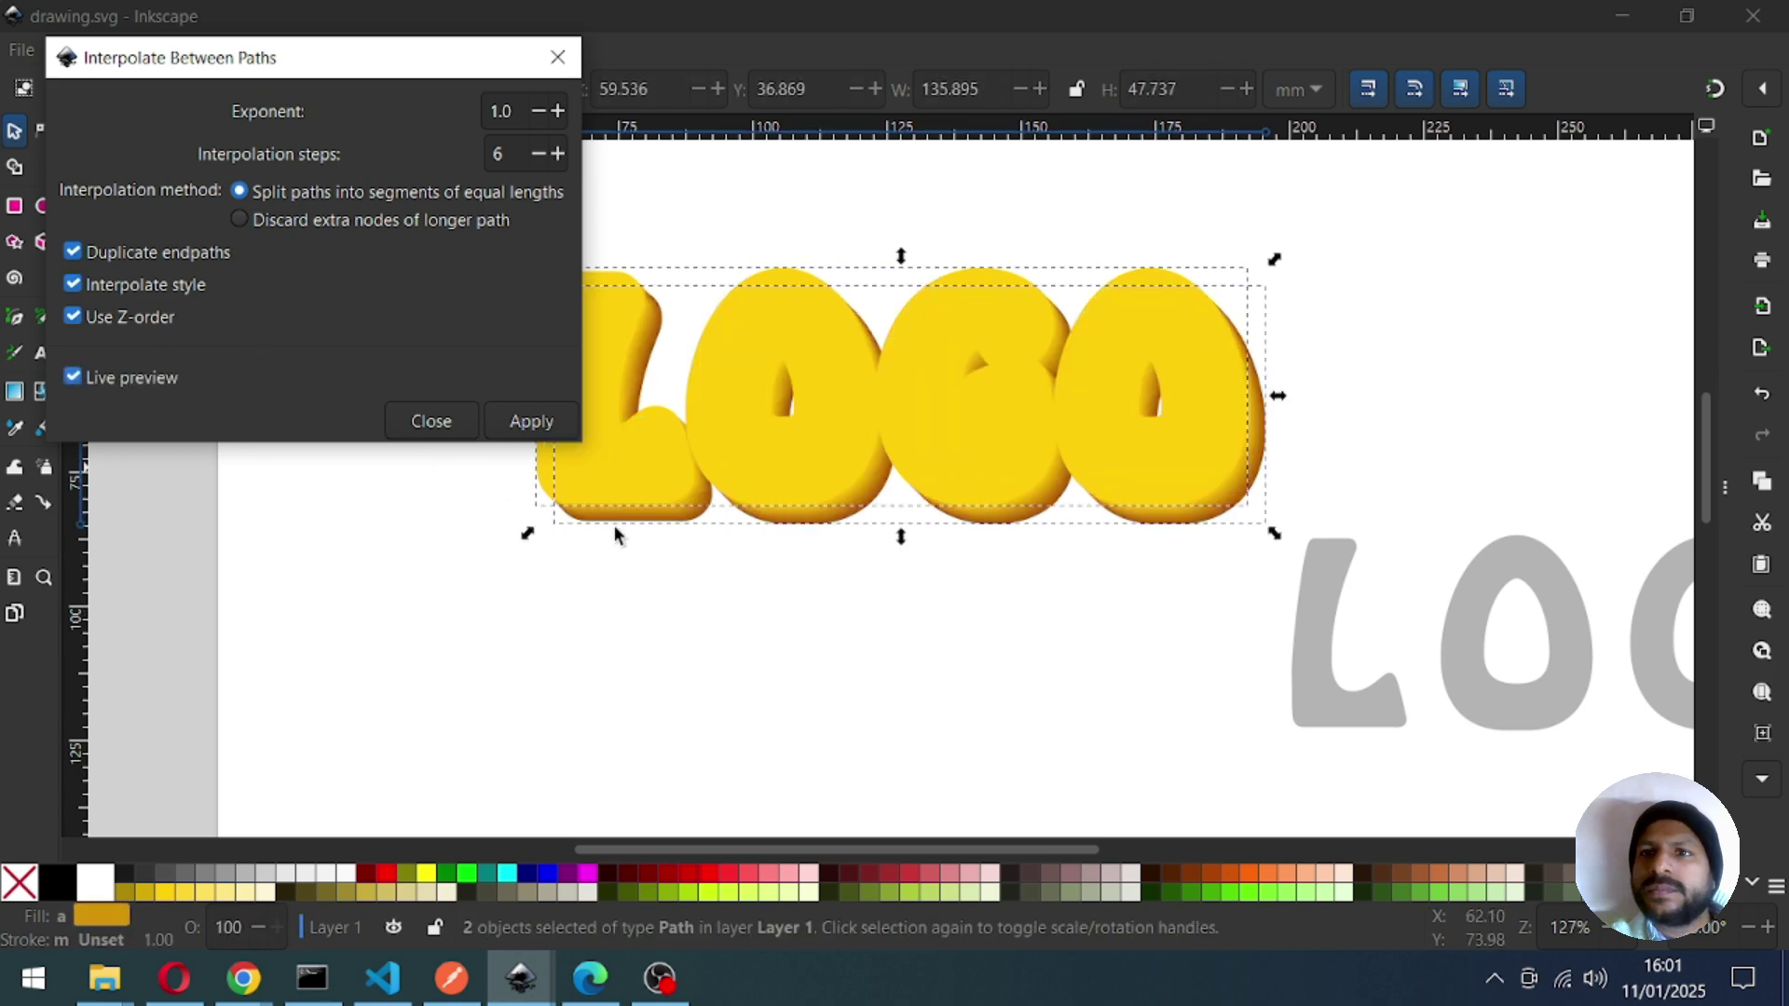
click(531, 424)
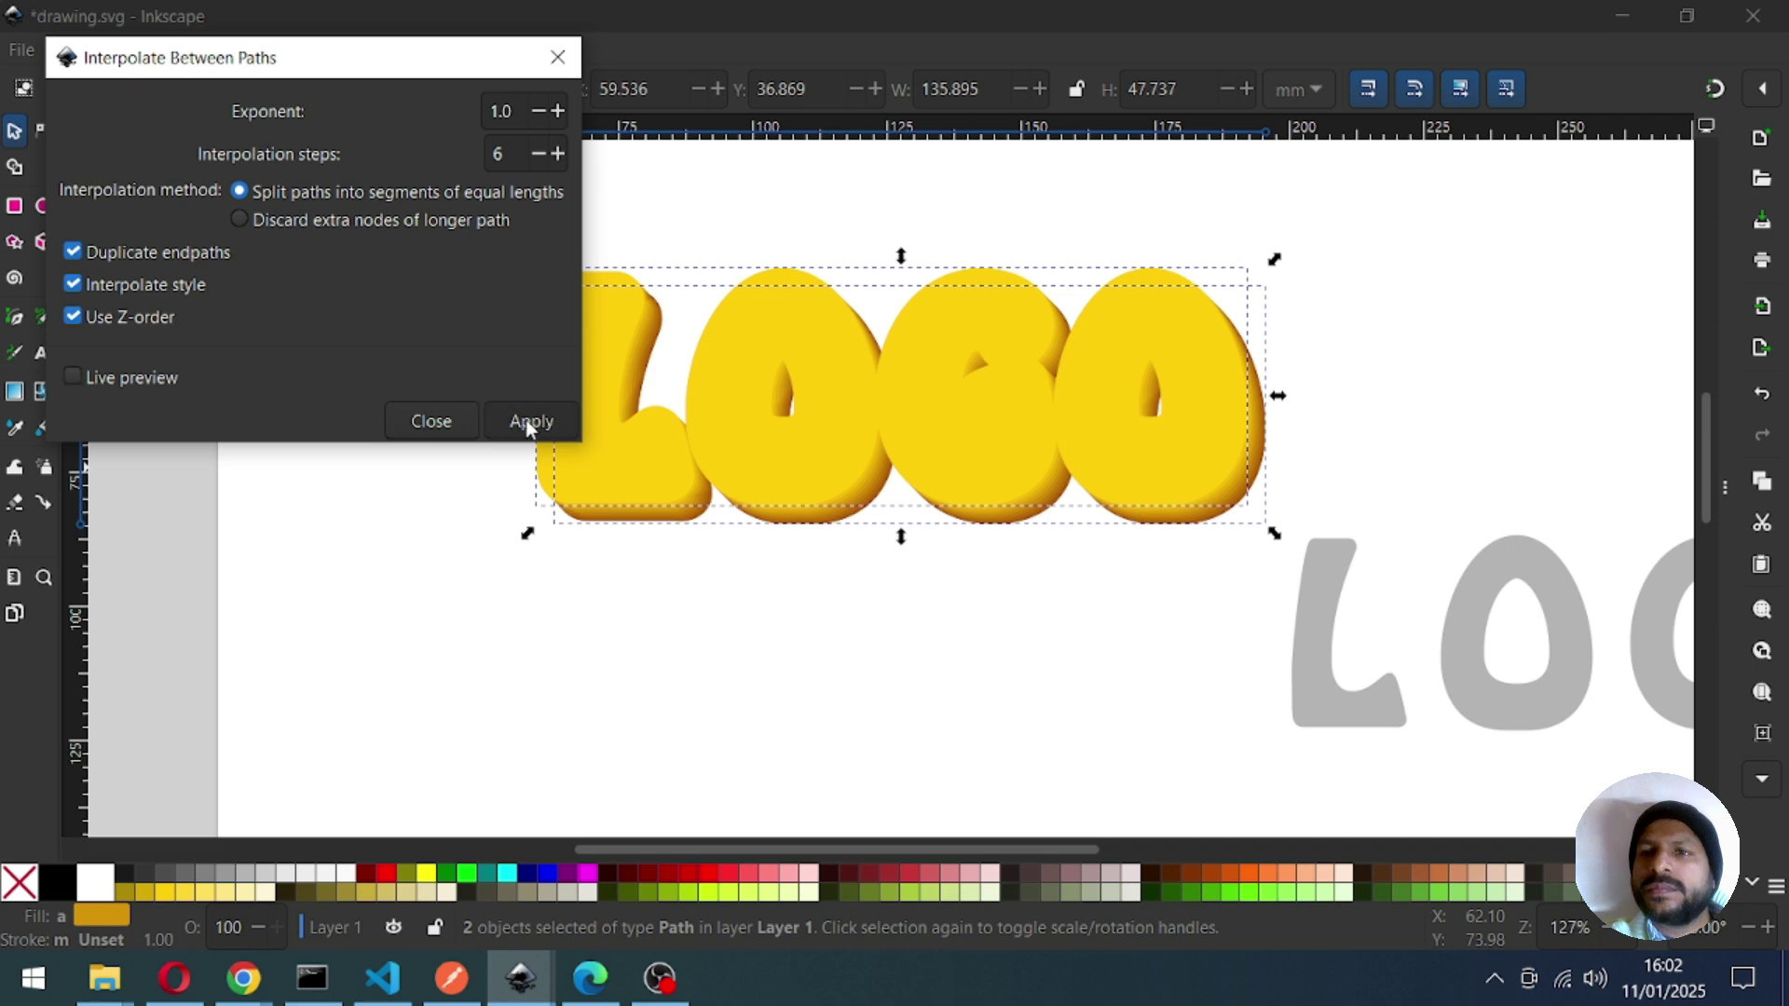
click(429, 421)
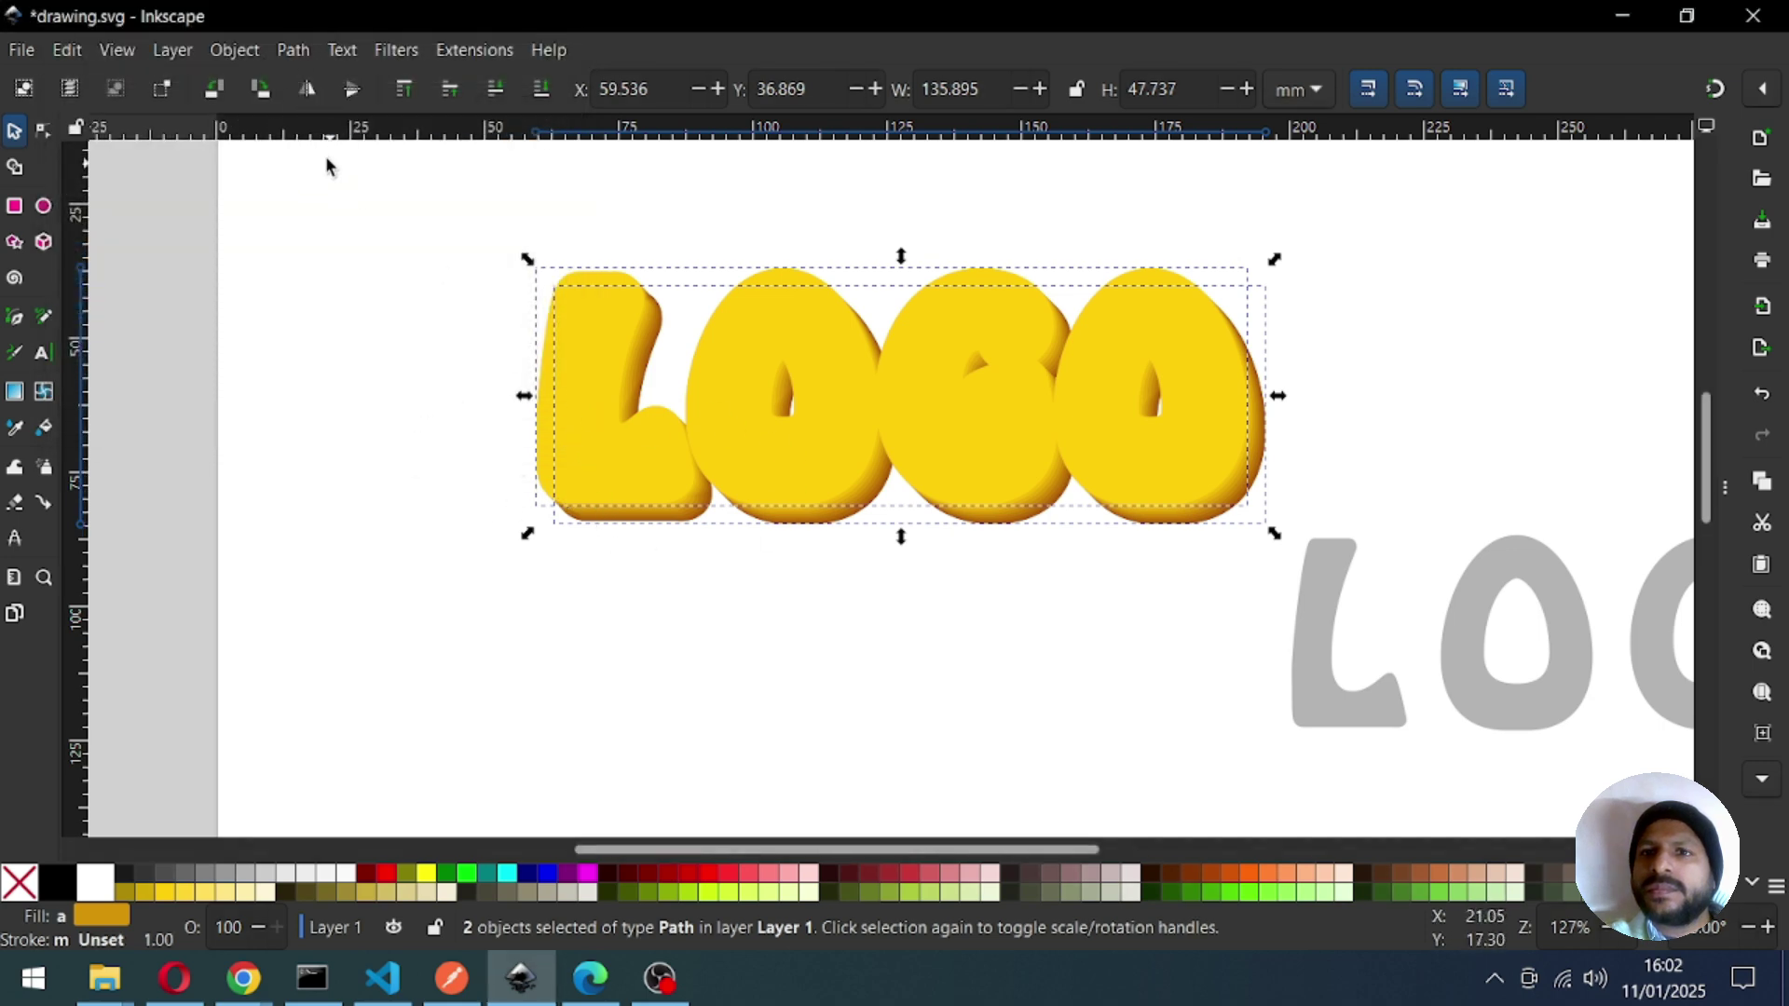
Group the original yellow outline with the brown copy and lower the group to the bottom of the stack.
click(239, 54)
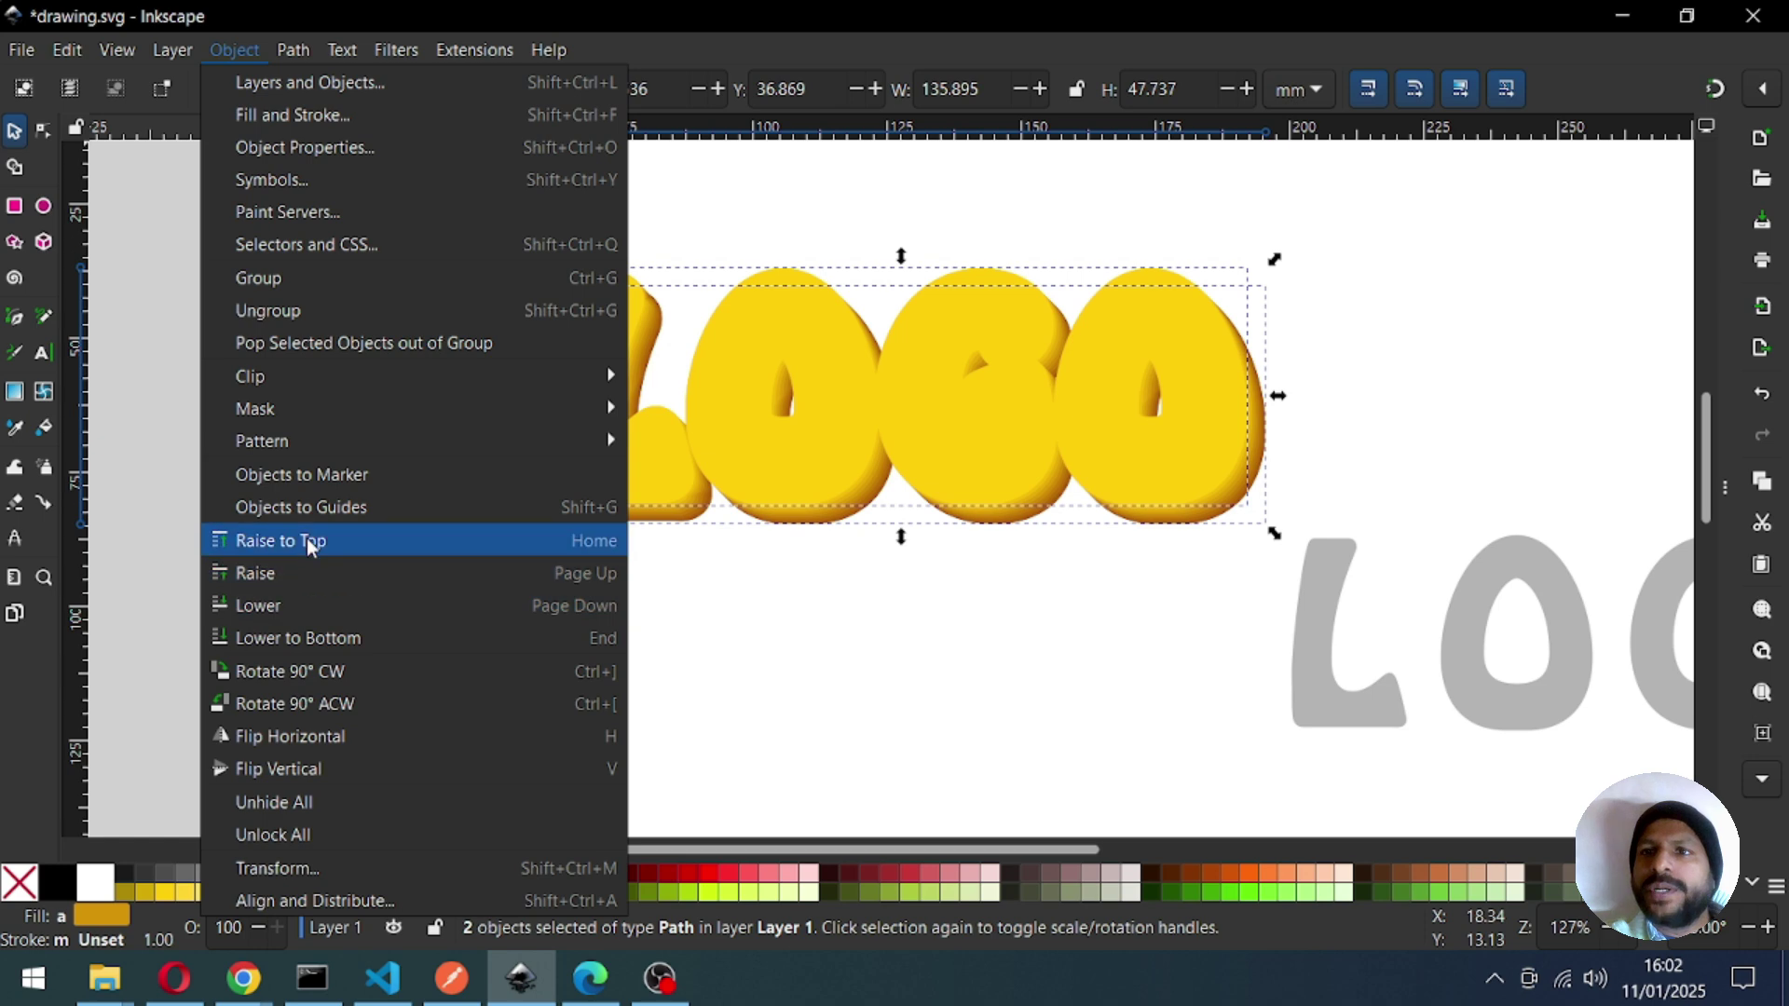
click(282, 280)
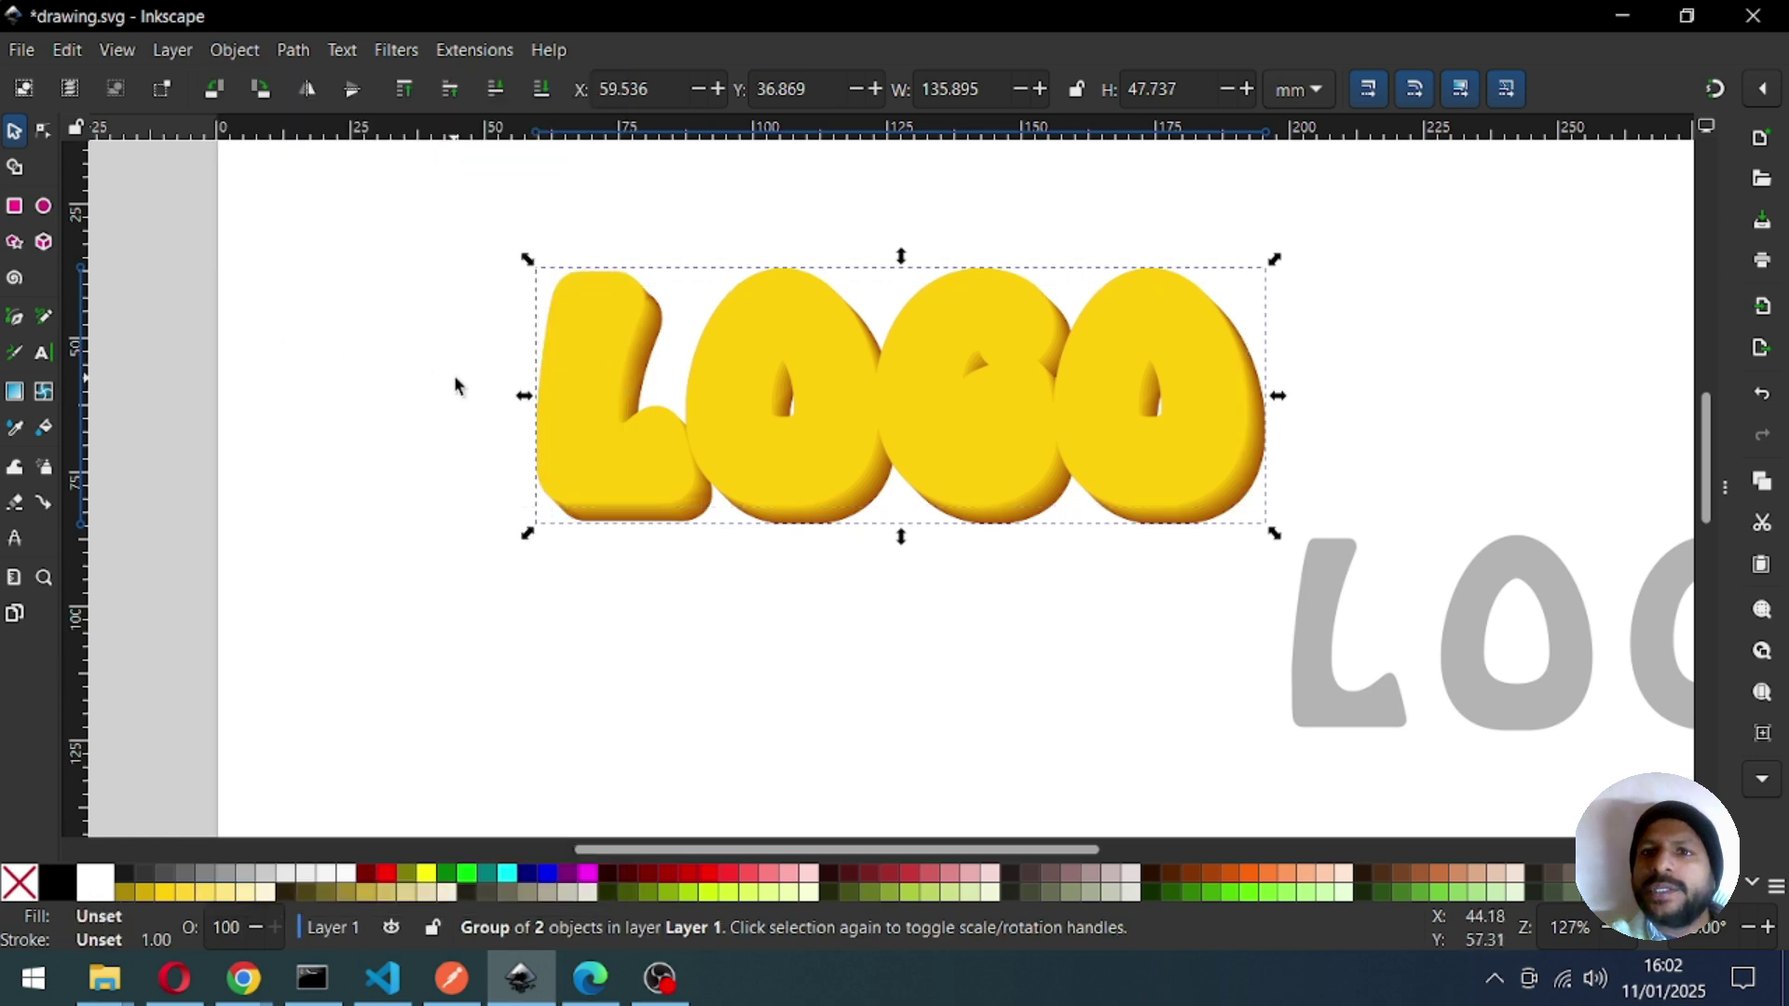
click(234, 52)
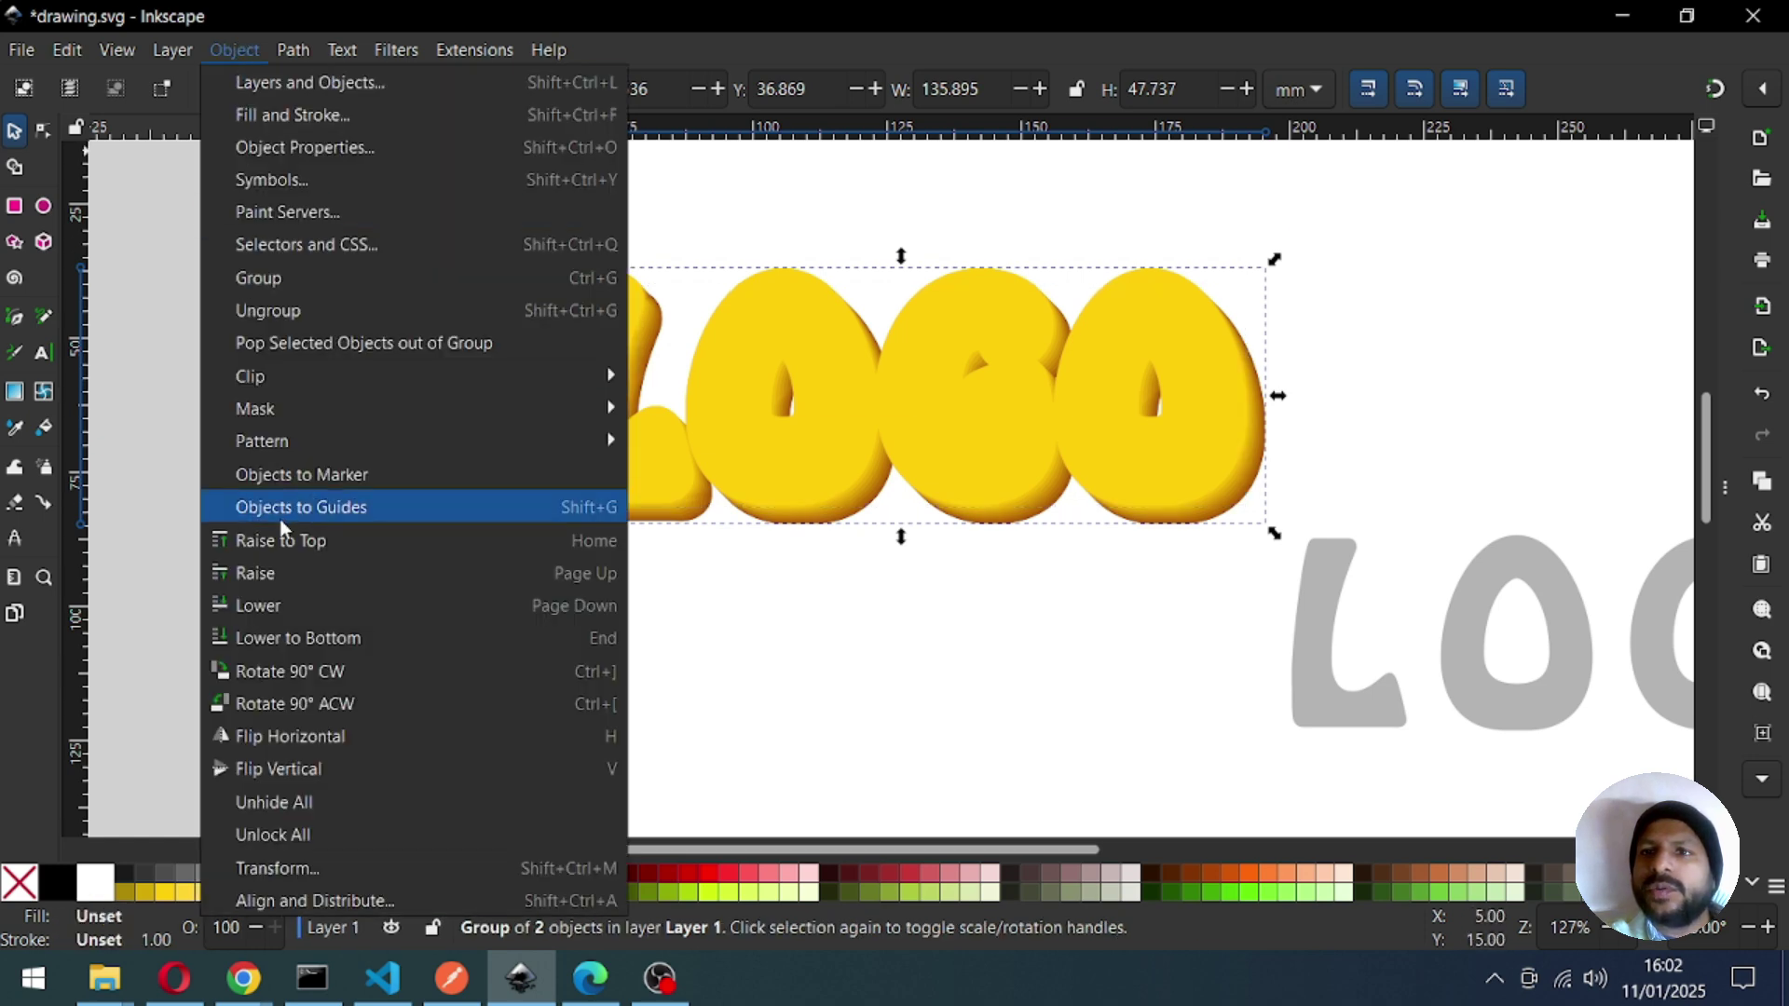
click(301, 639)
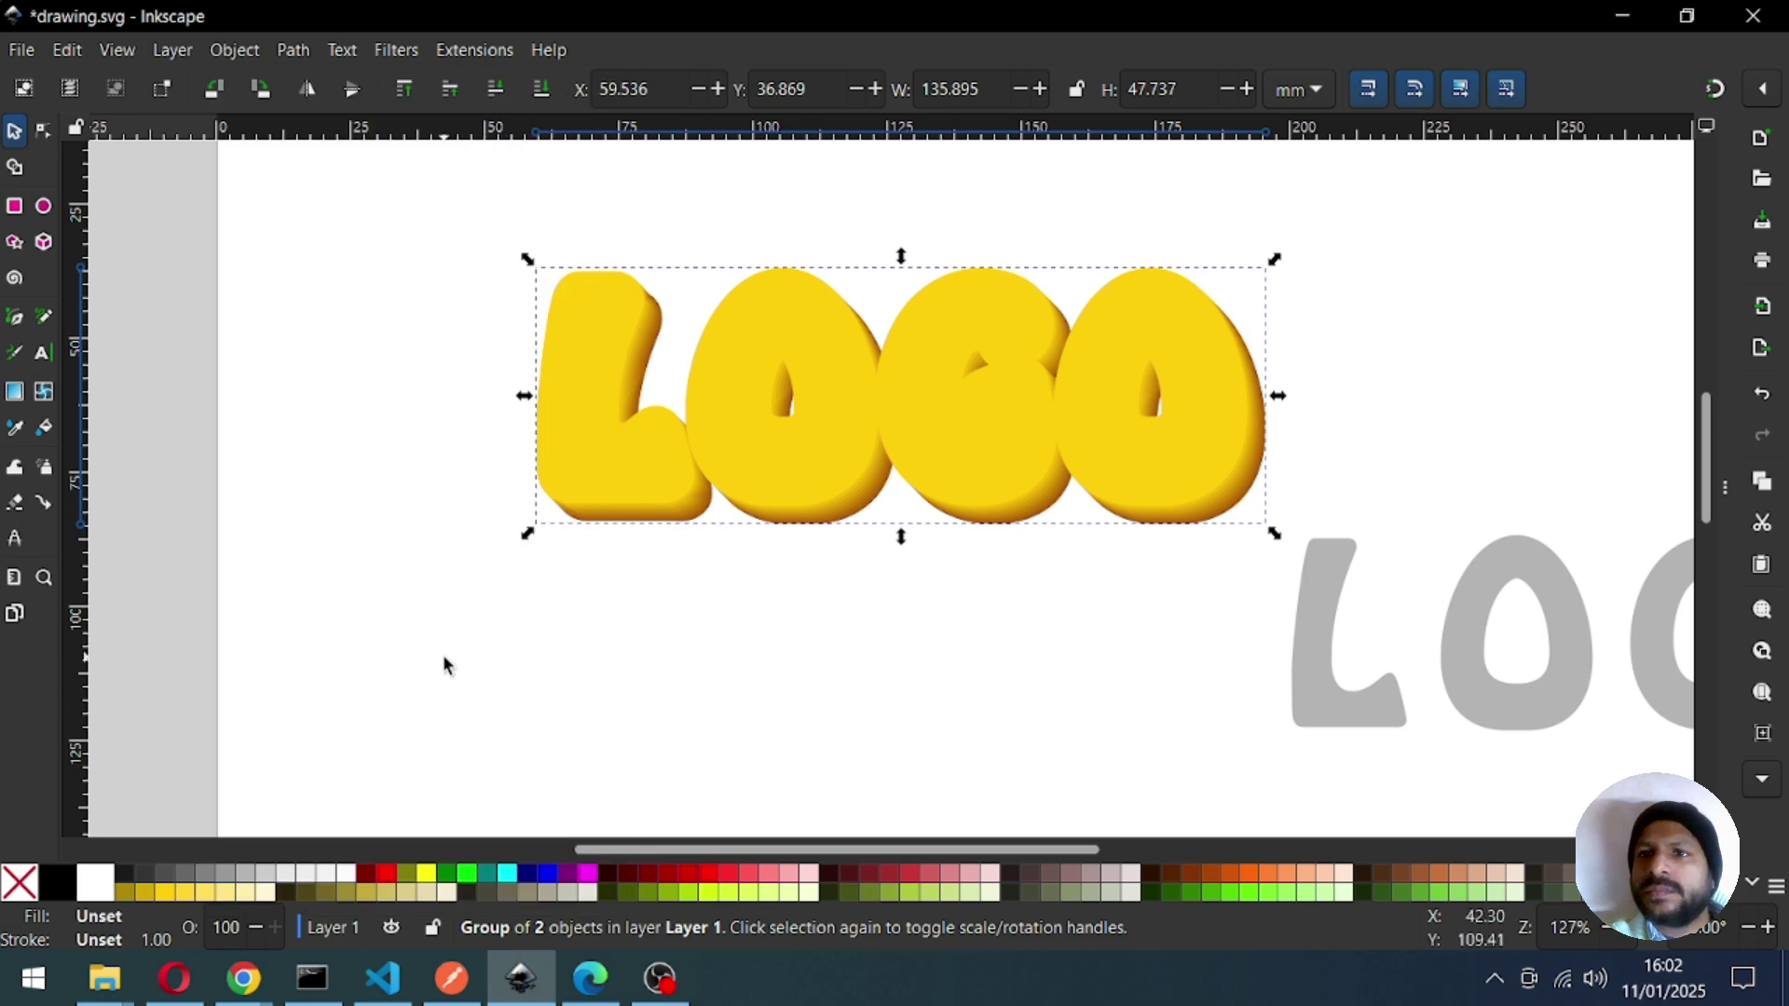
click(443, 654)
Raise the gradient letters and their soft-shaded group to the top of the stack.
click(608, 516)
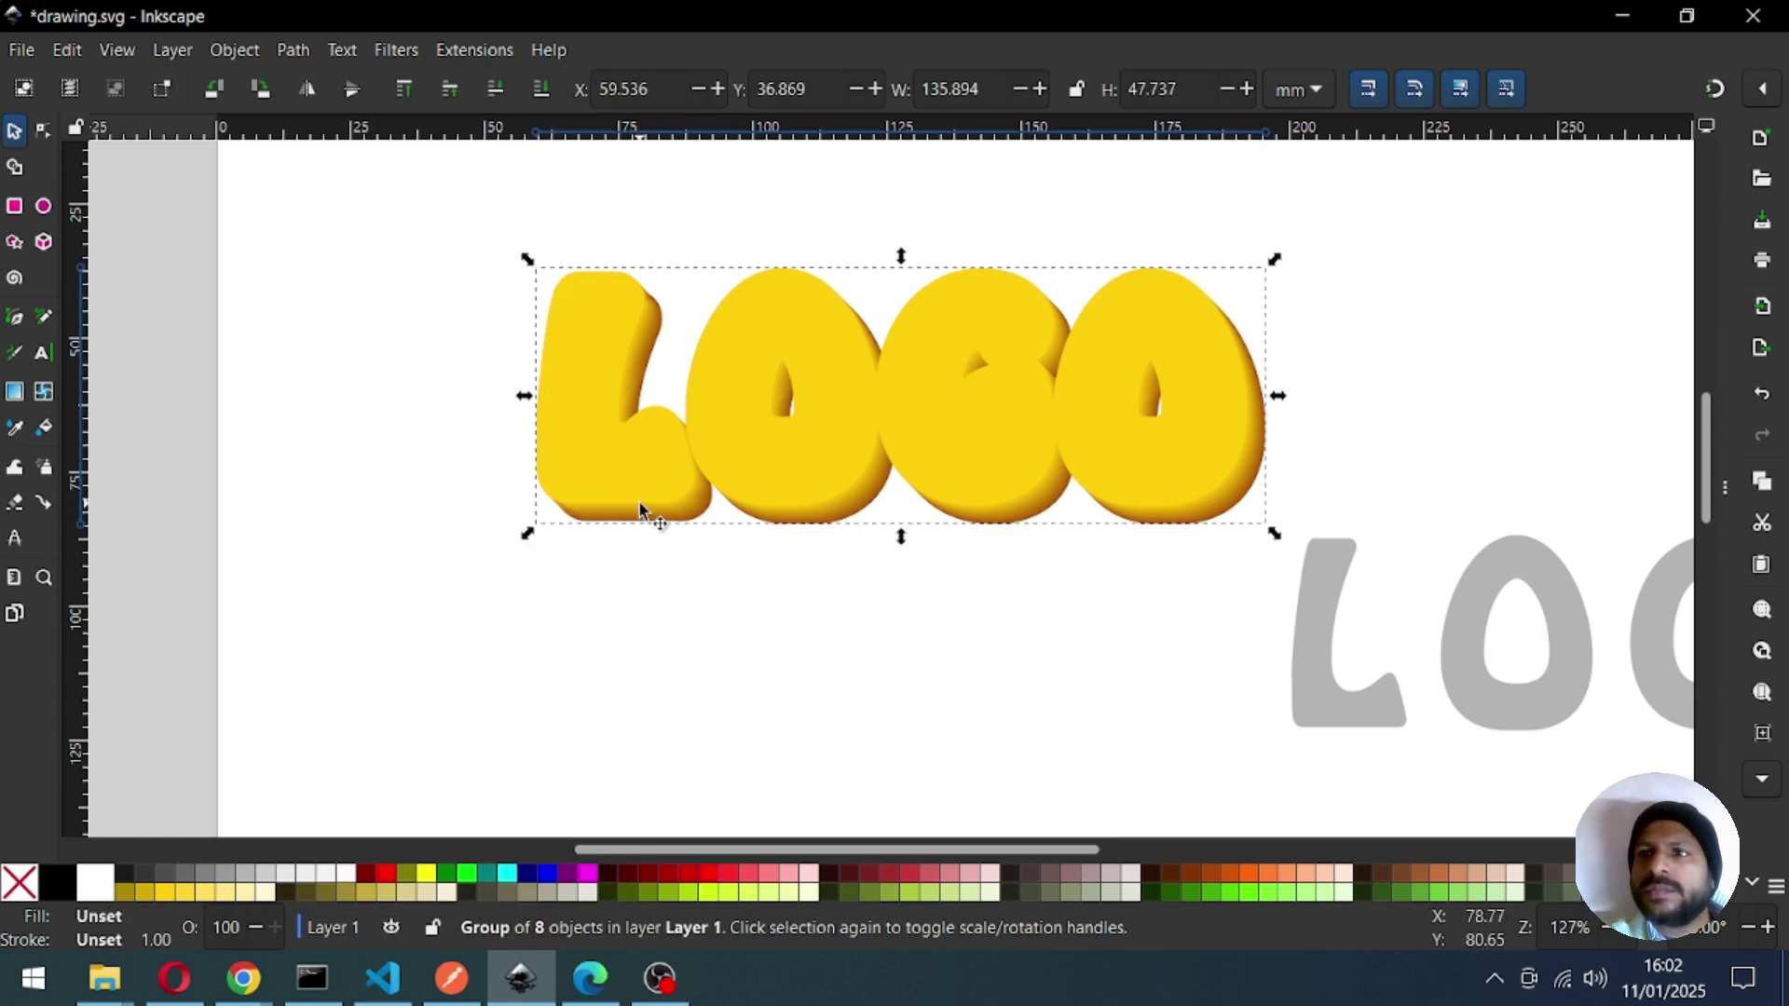
drag(361, 202, 1361, 514)
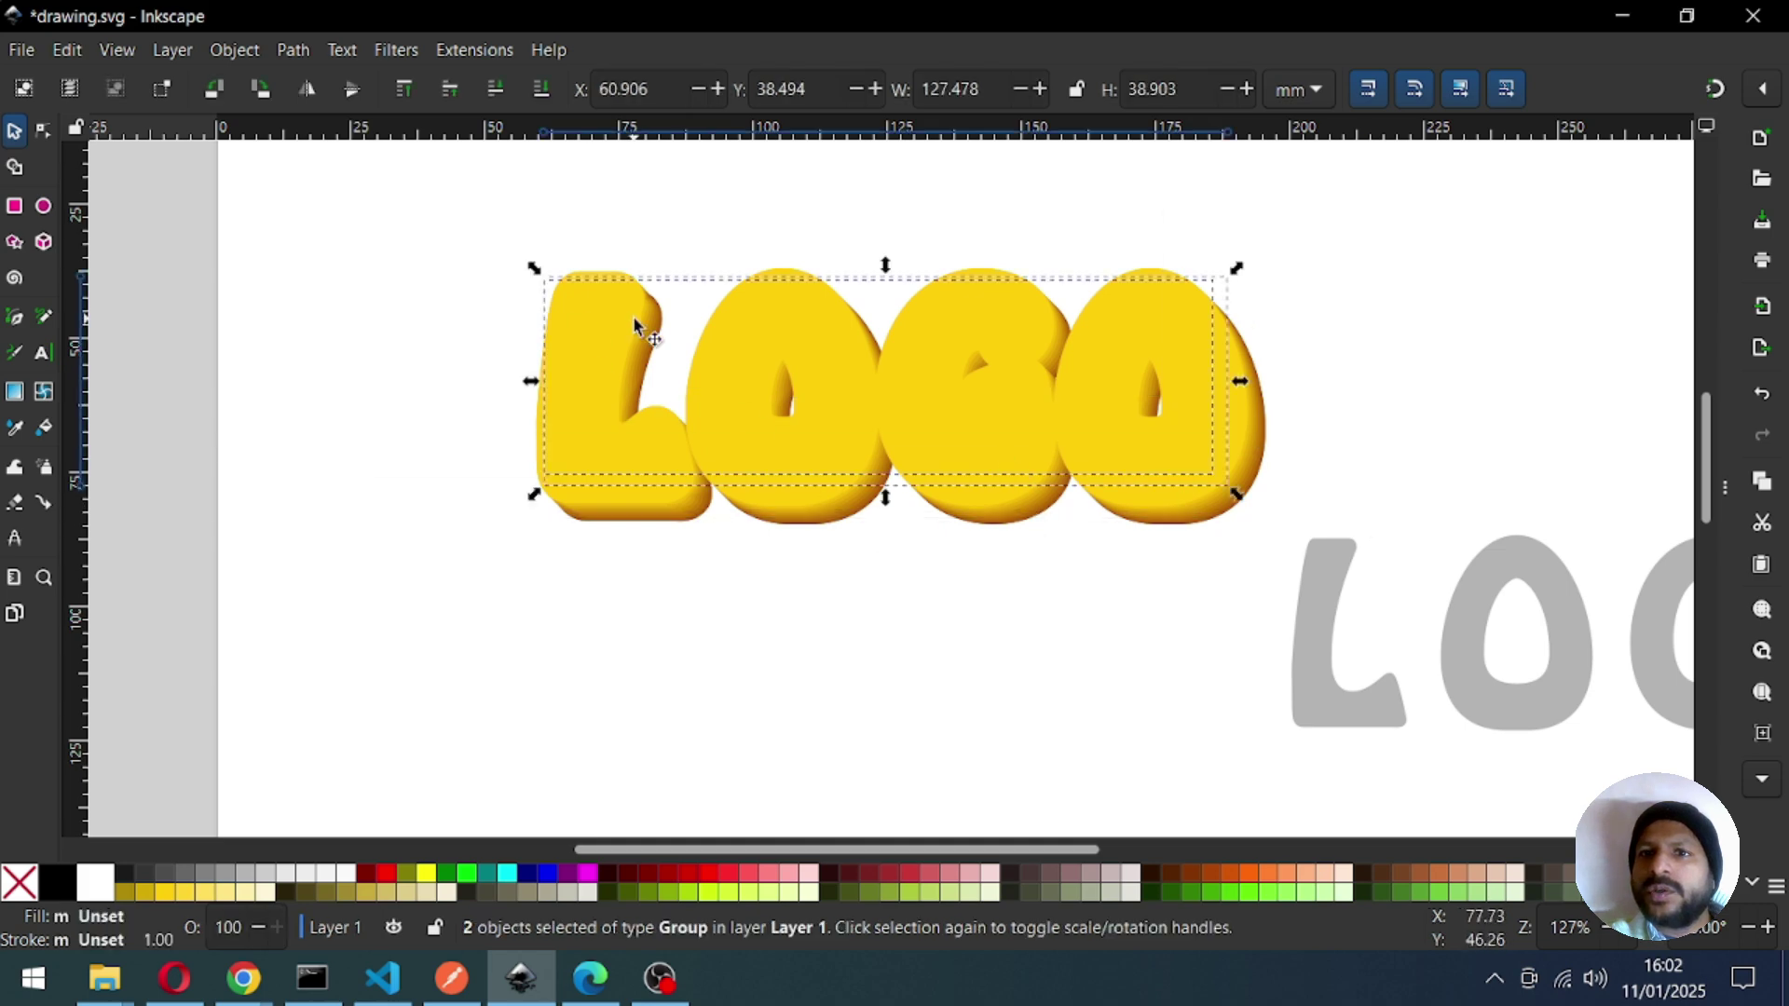
click(235, 51)
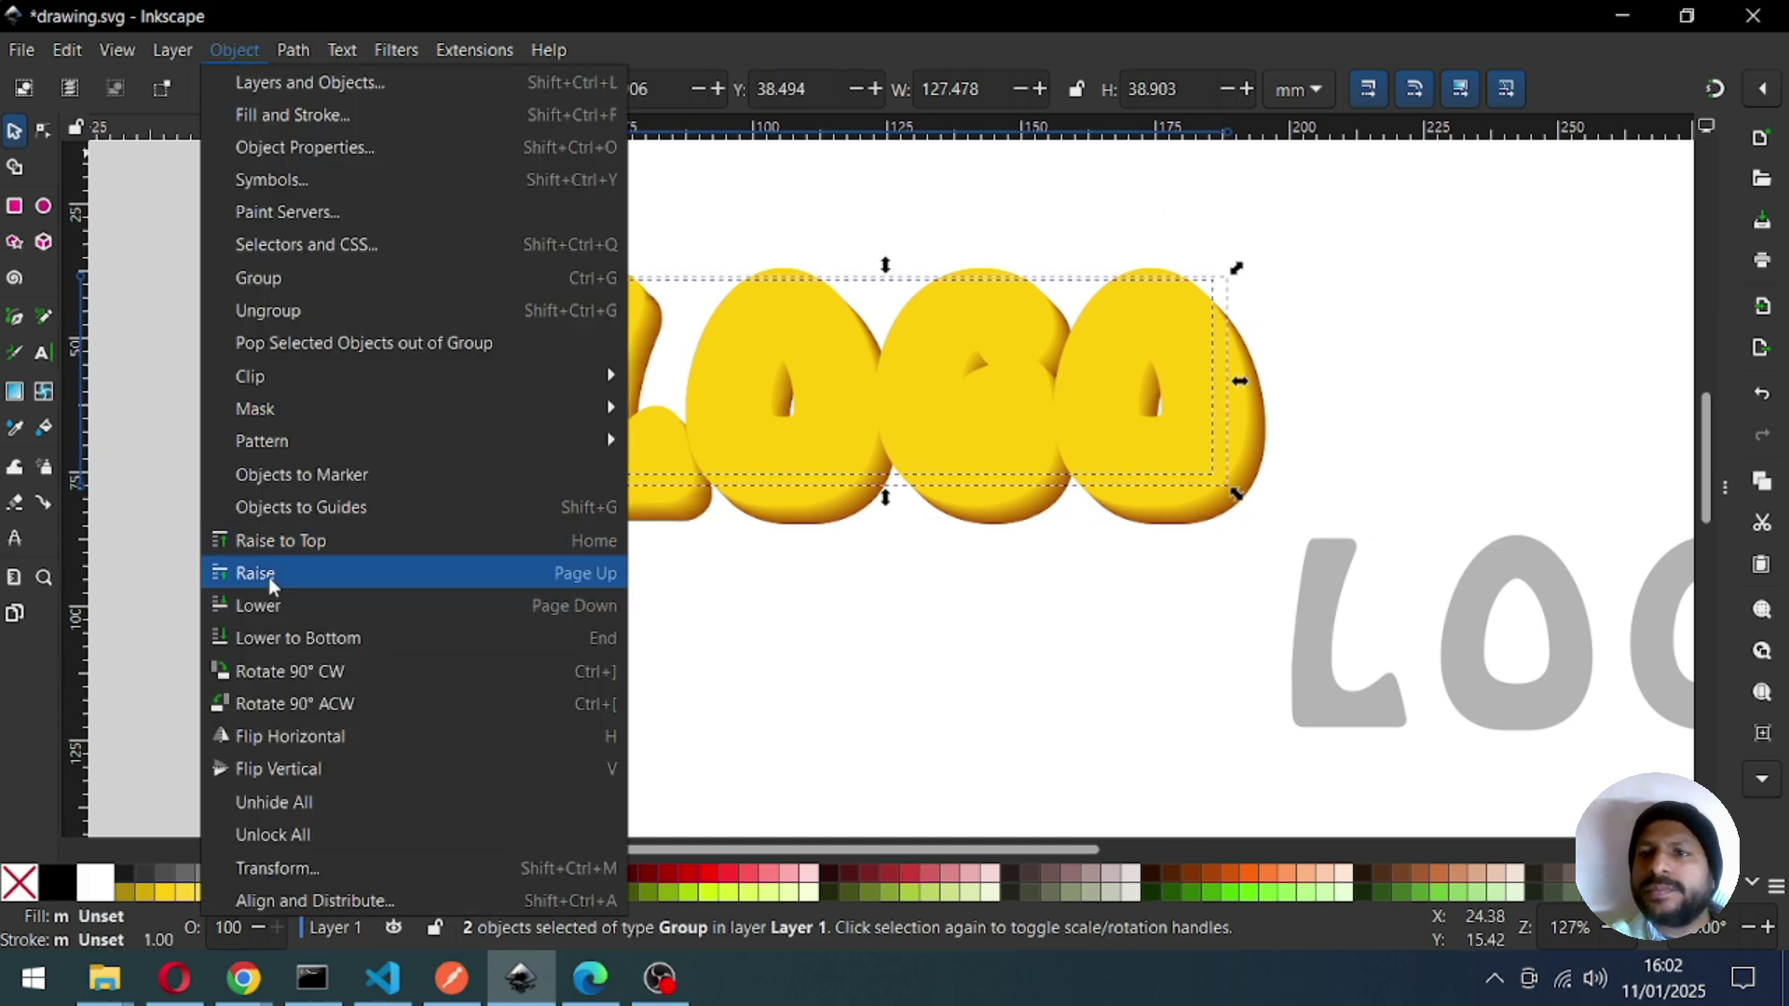
click(282, 543)
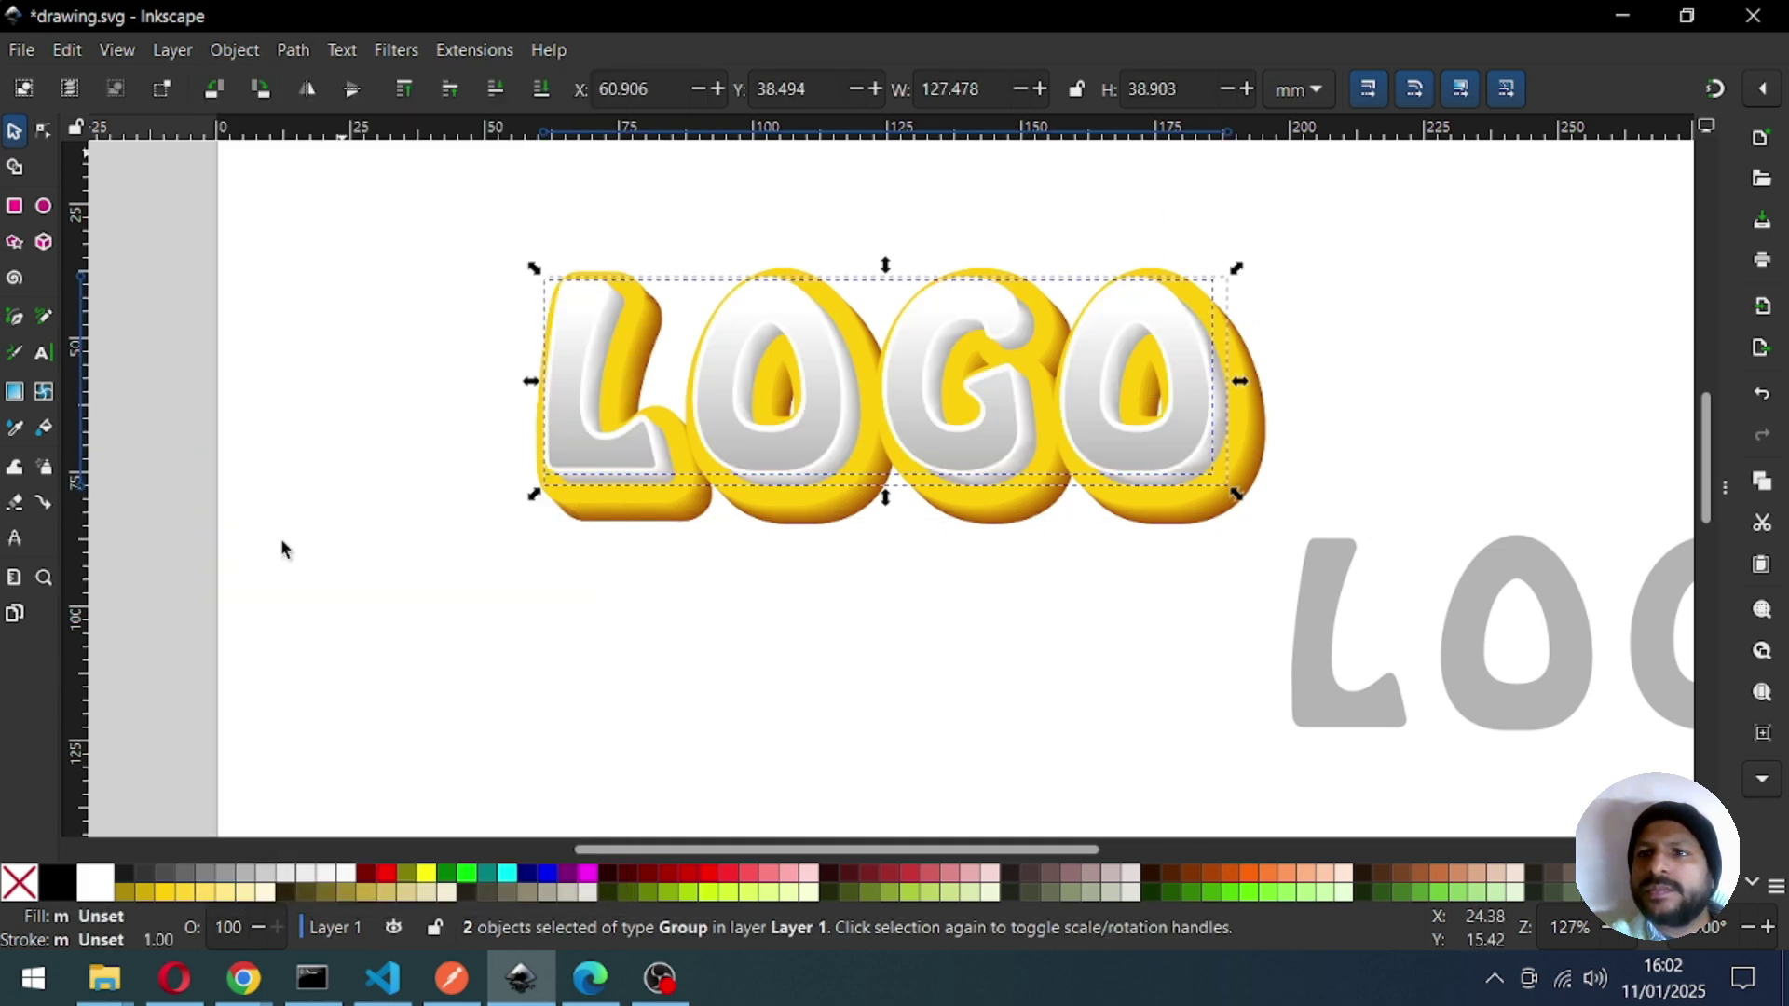
click(566, 630)
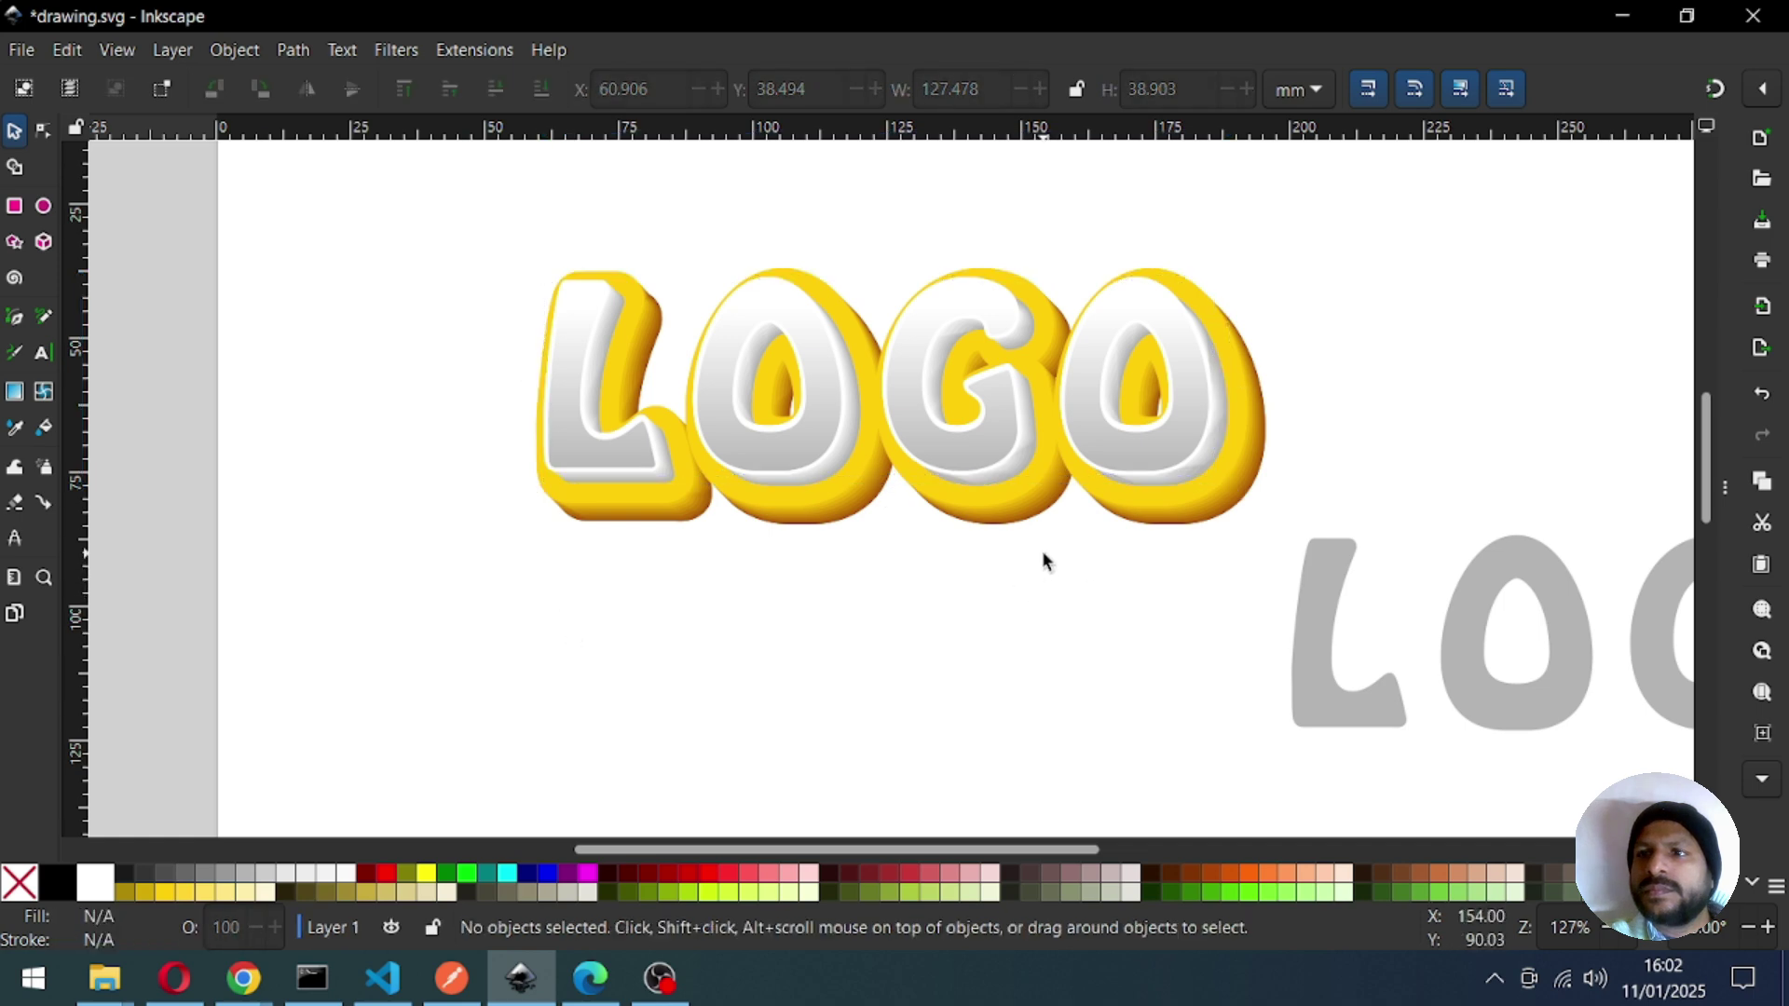
Move the interpolated yellow-to-brown group below the letters, to about X 48.1 mm, Y 74.8 mm.
click(1224, 516)
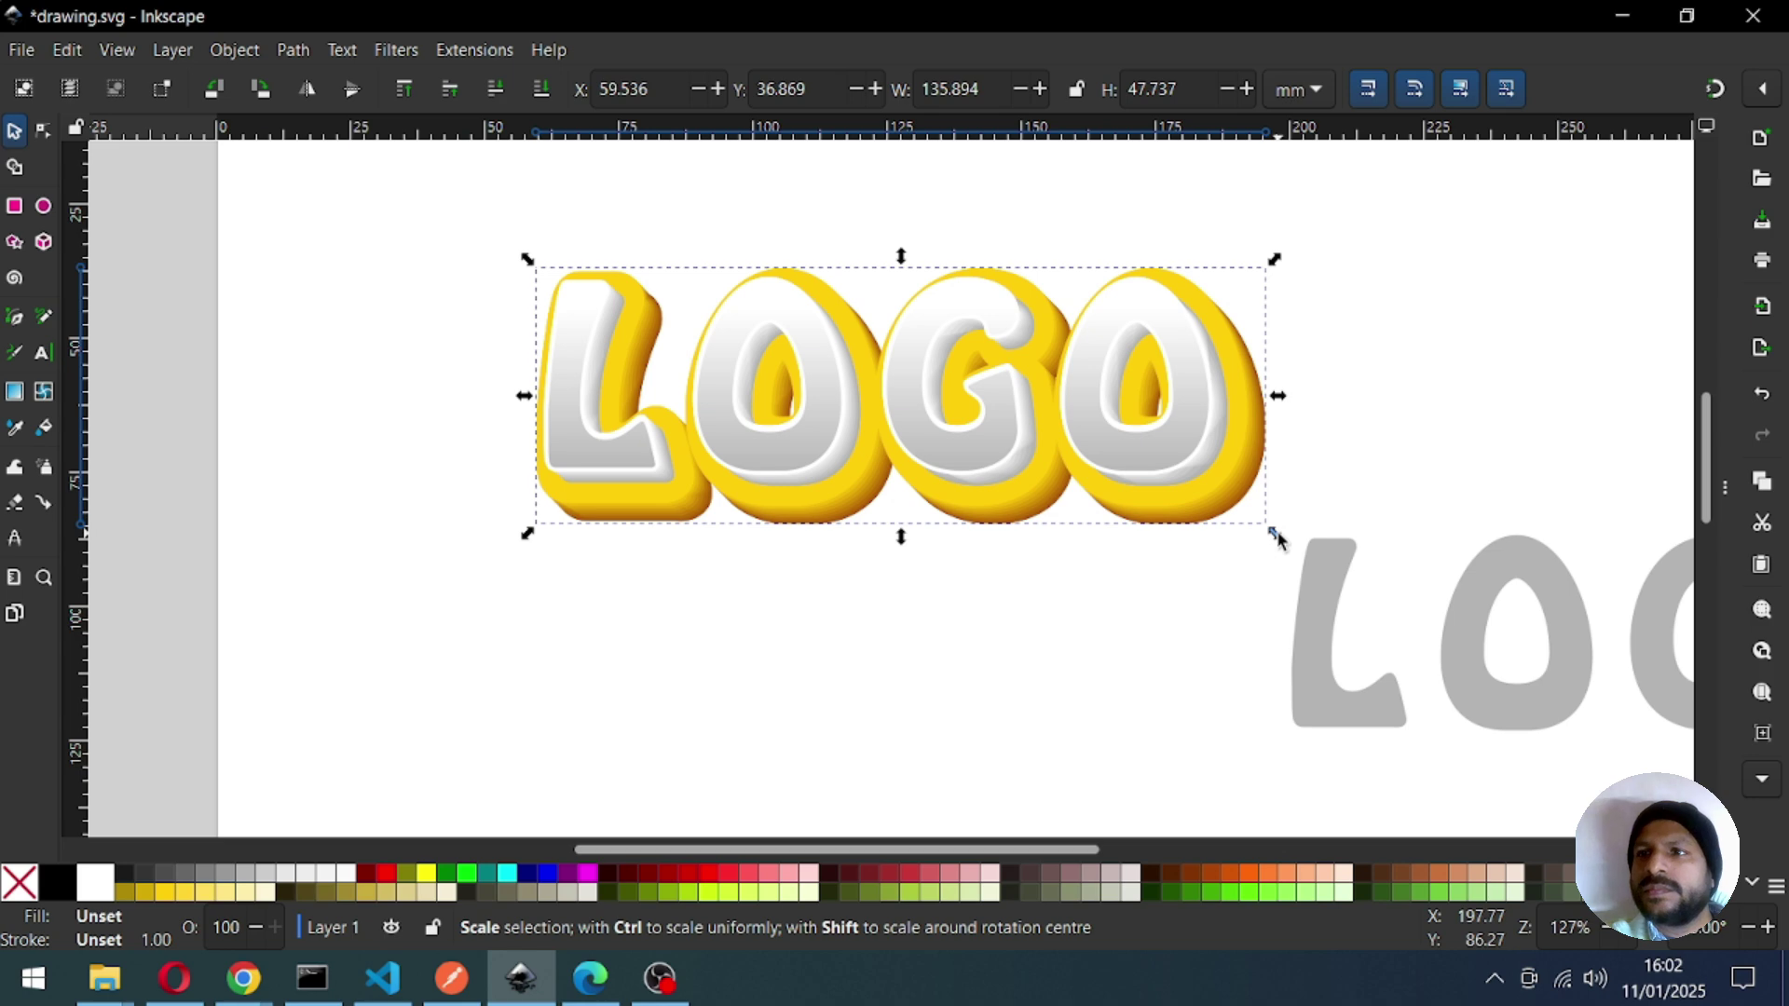
drag(1277, 535, 1165, 703)
key(Escape)
click(1240, 509)
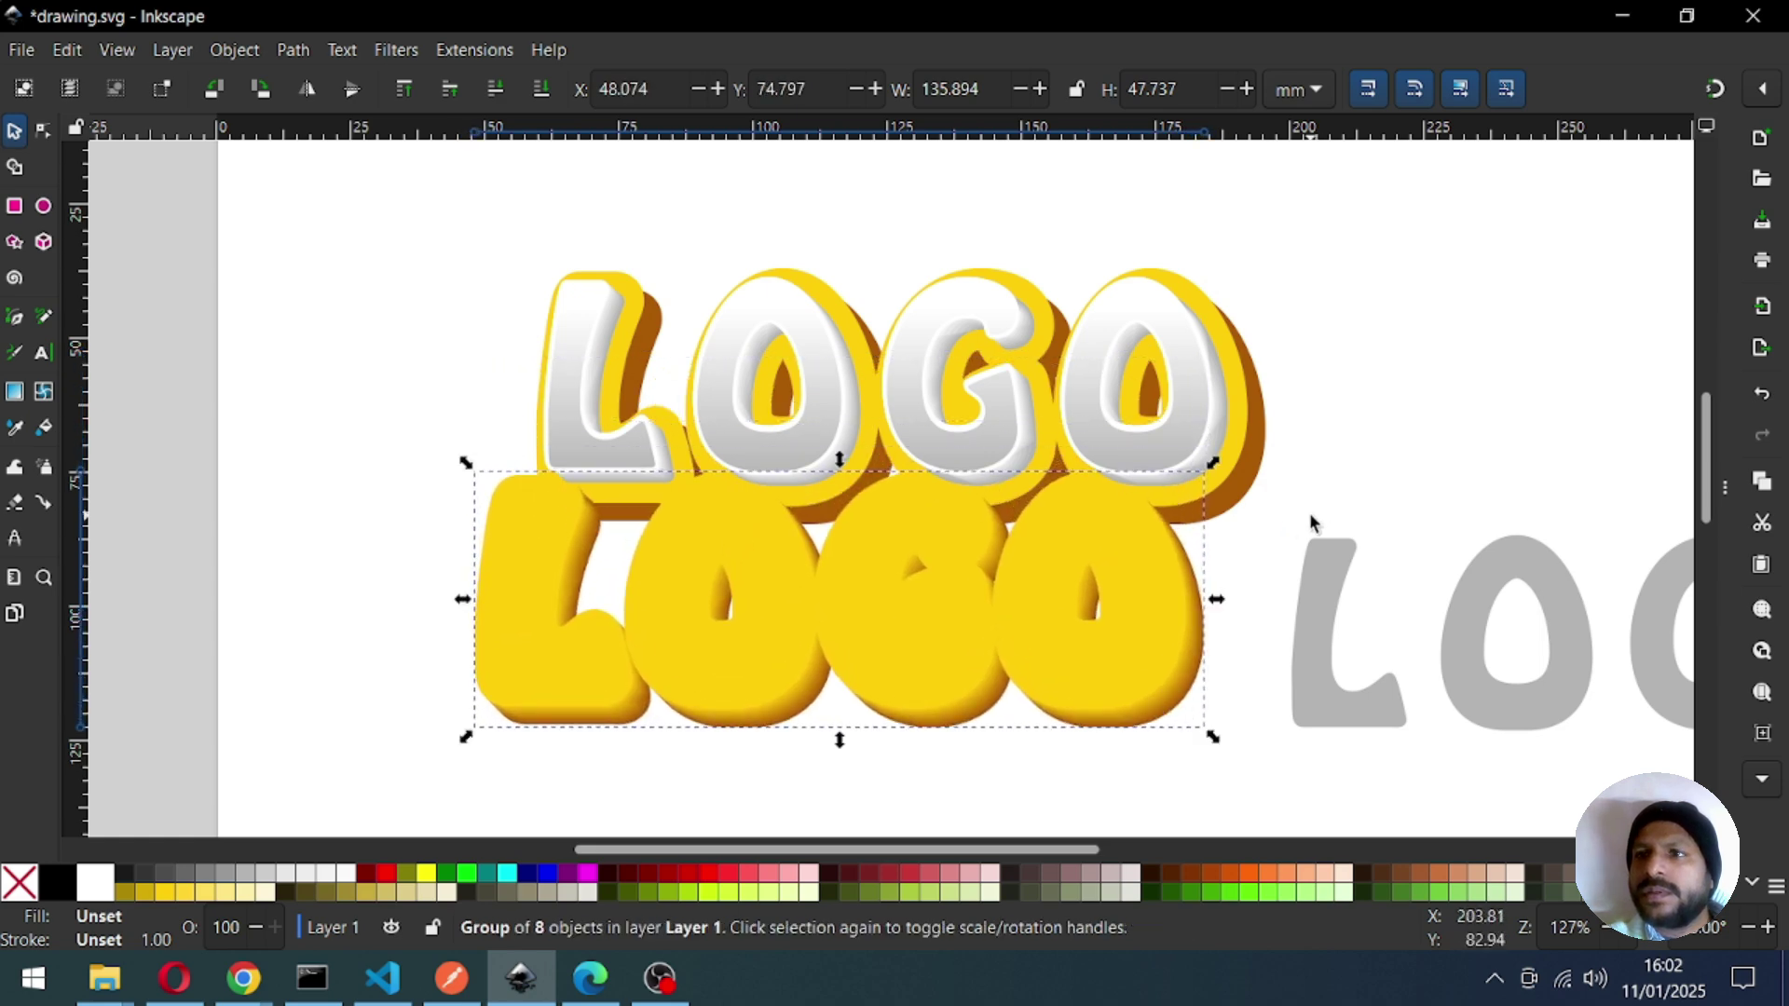
Delete the original bright yellow outline from inside the two-object back group, keeping the brown copy.
click(1264, 486)
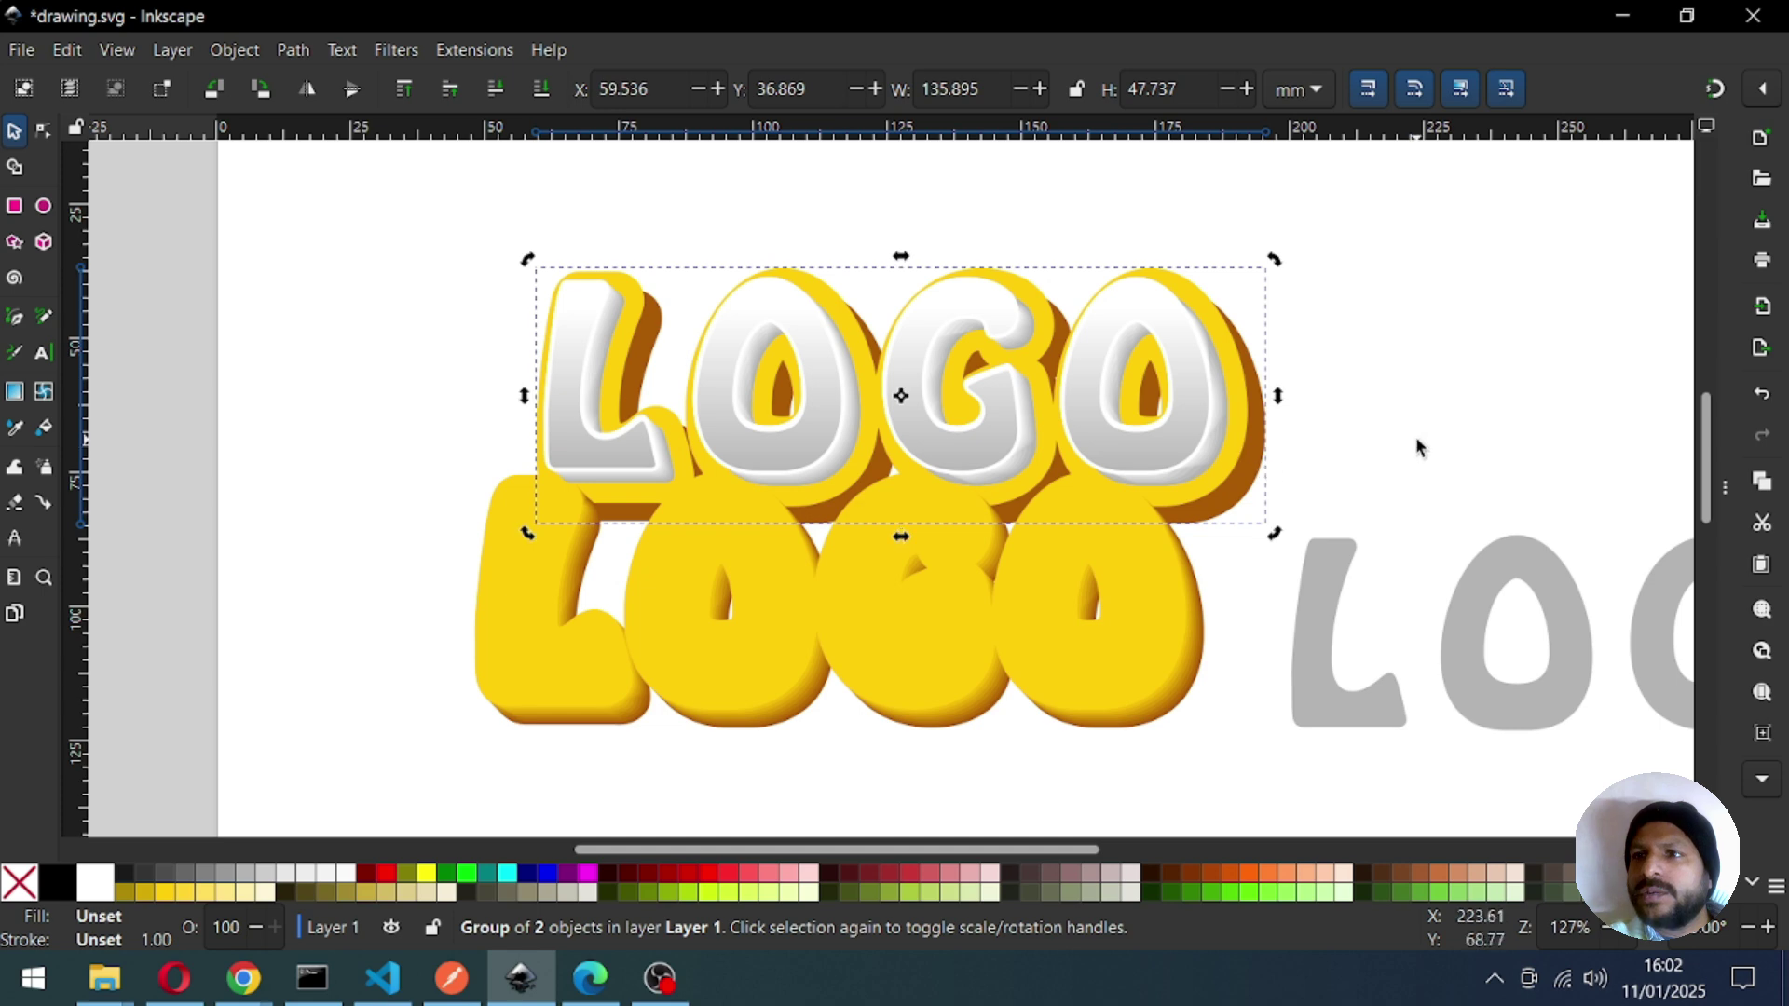
click(1417, 449)
click(1250, 457)
click(1245, 430)
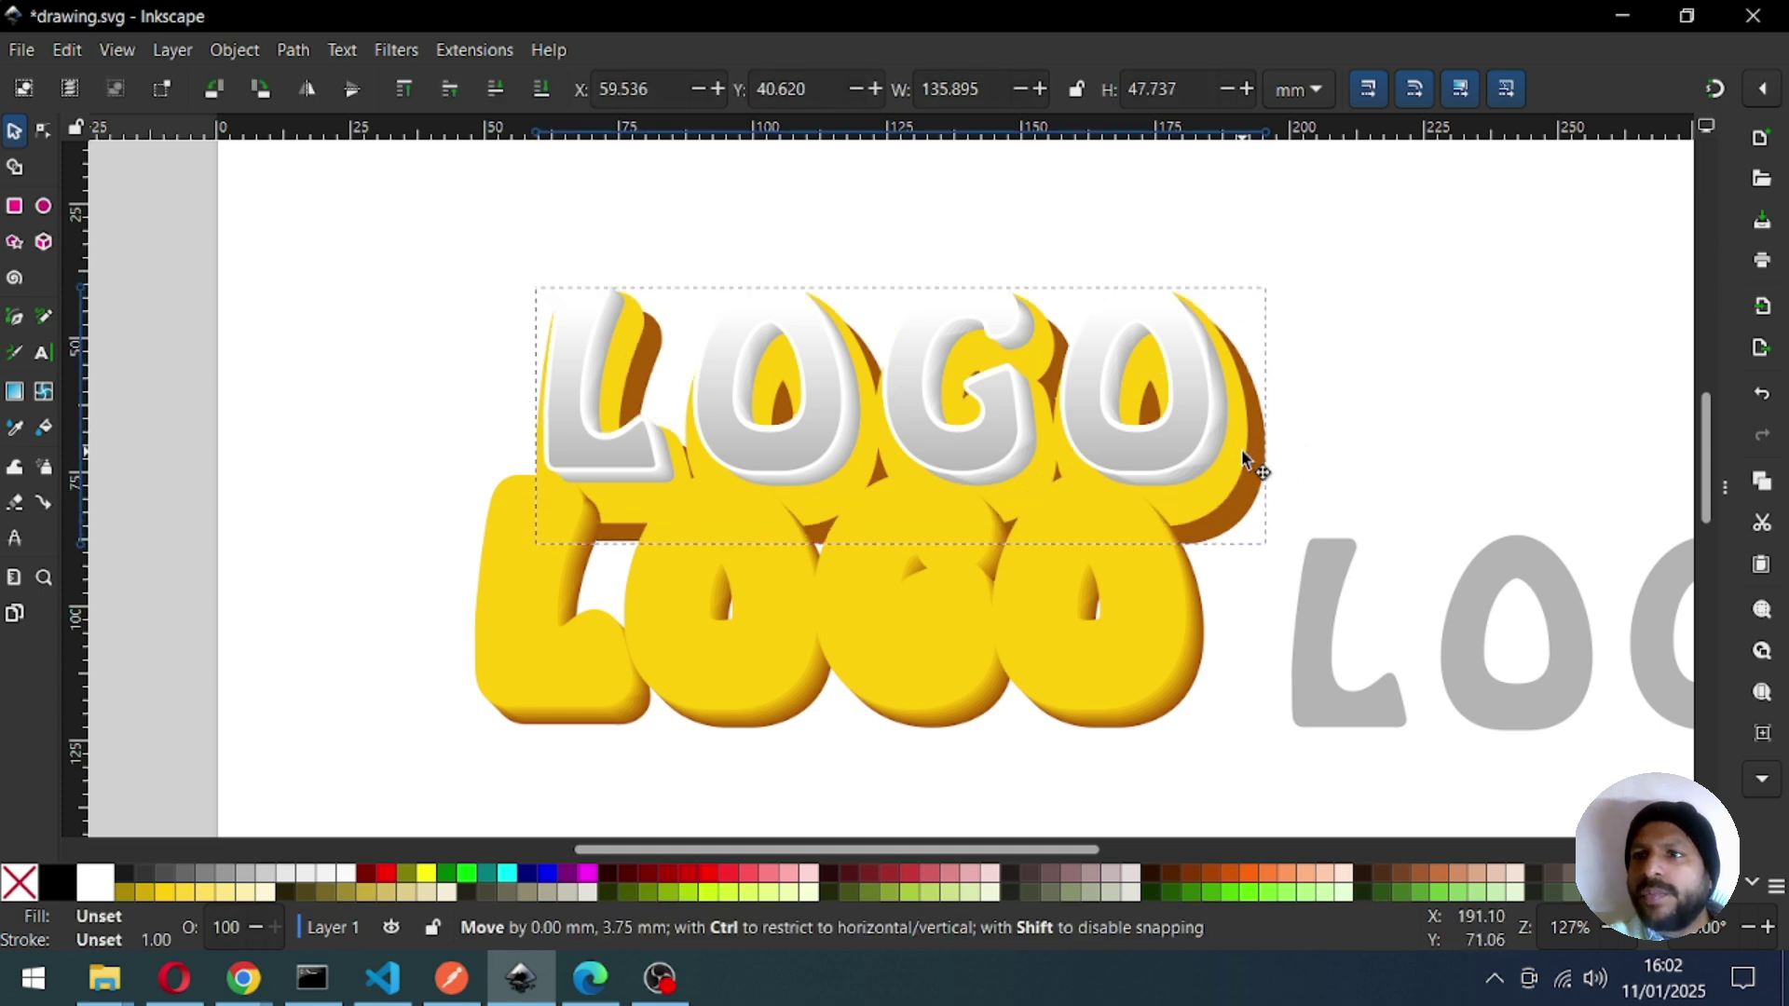
key(ctrl+z)
ctrl+click(1246, 429)
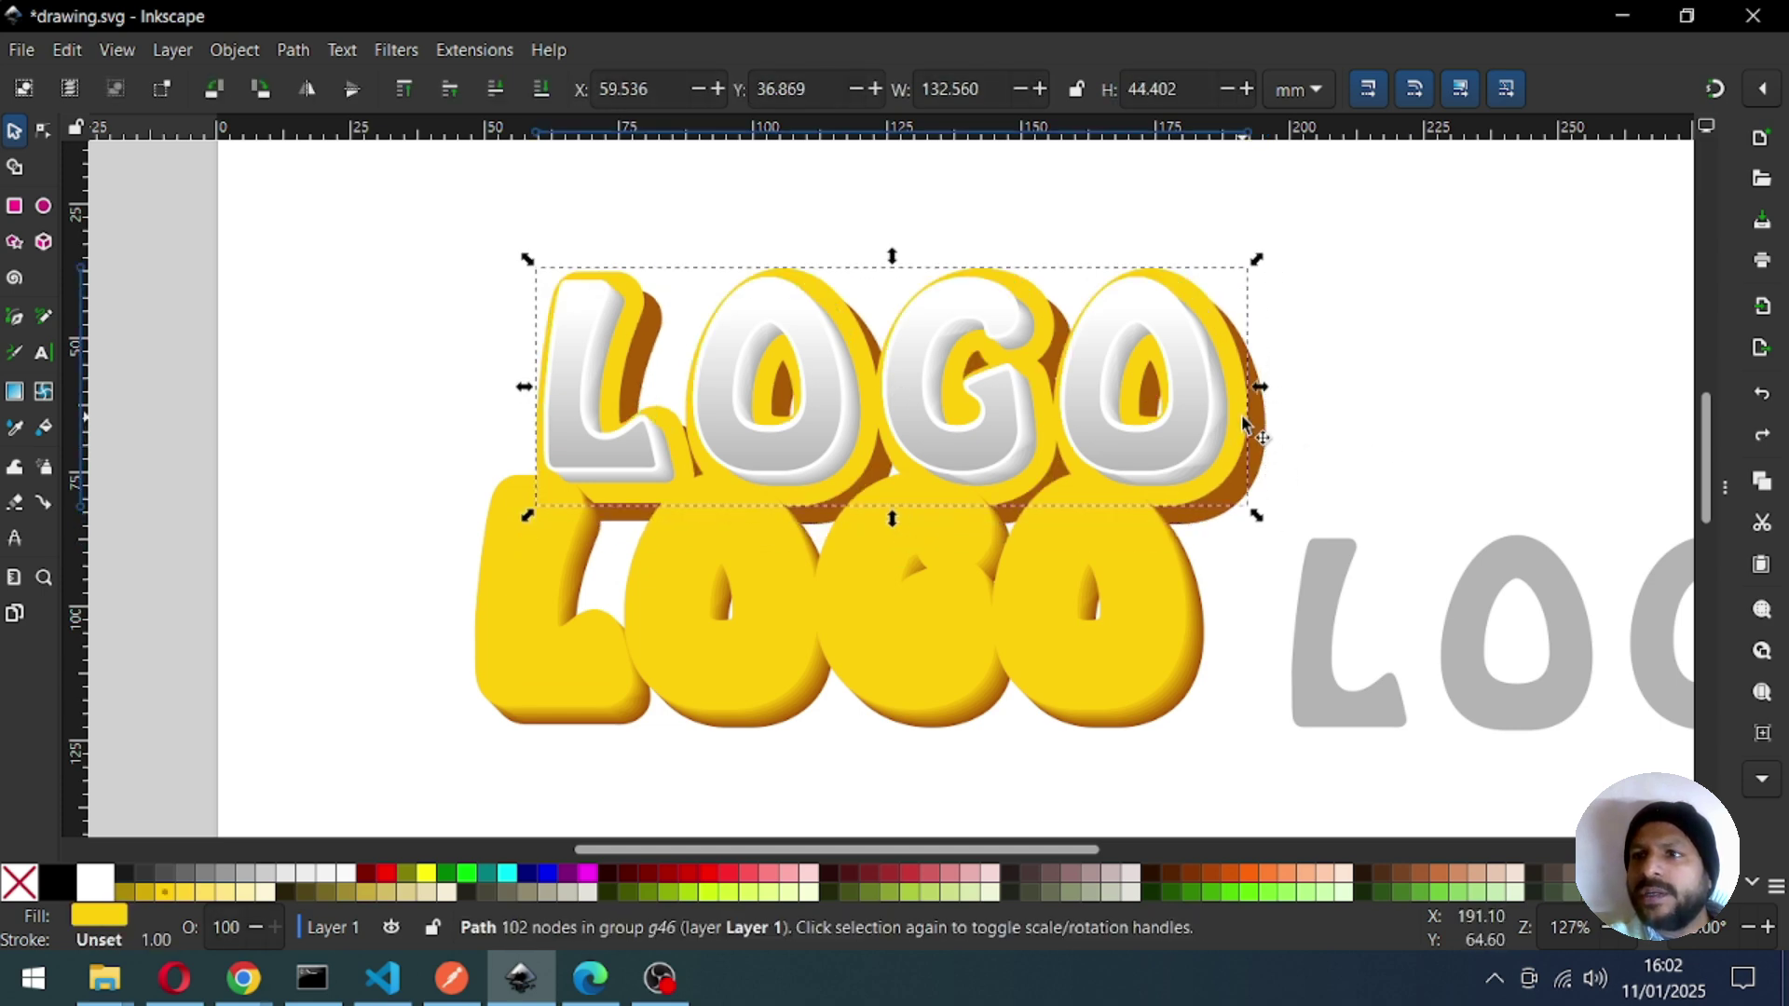
key(Delete)
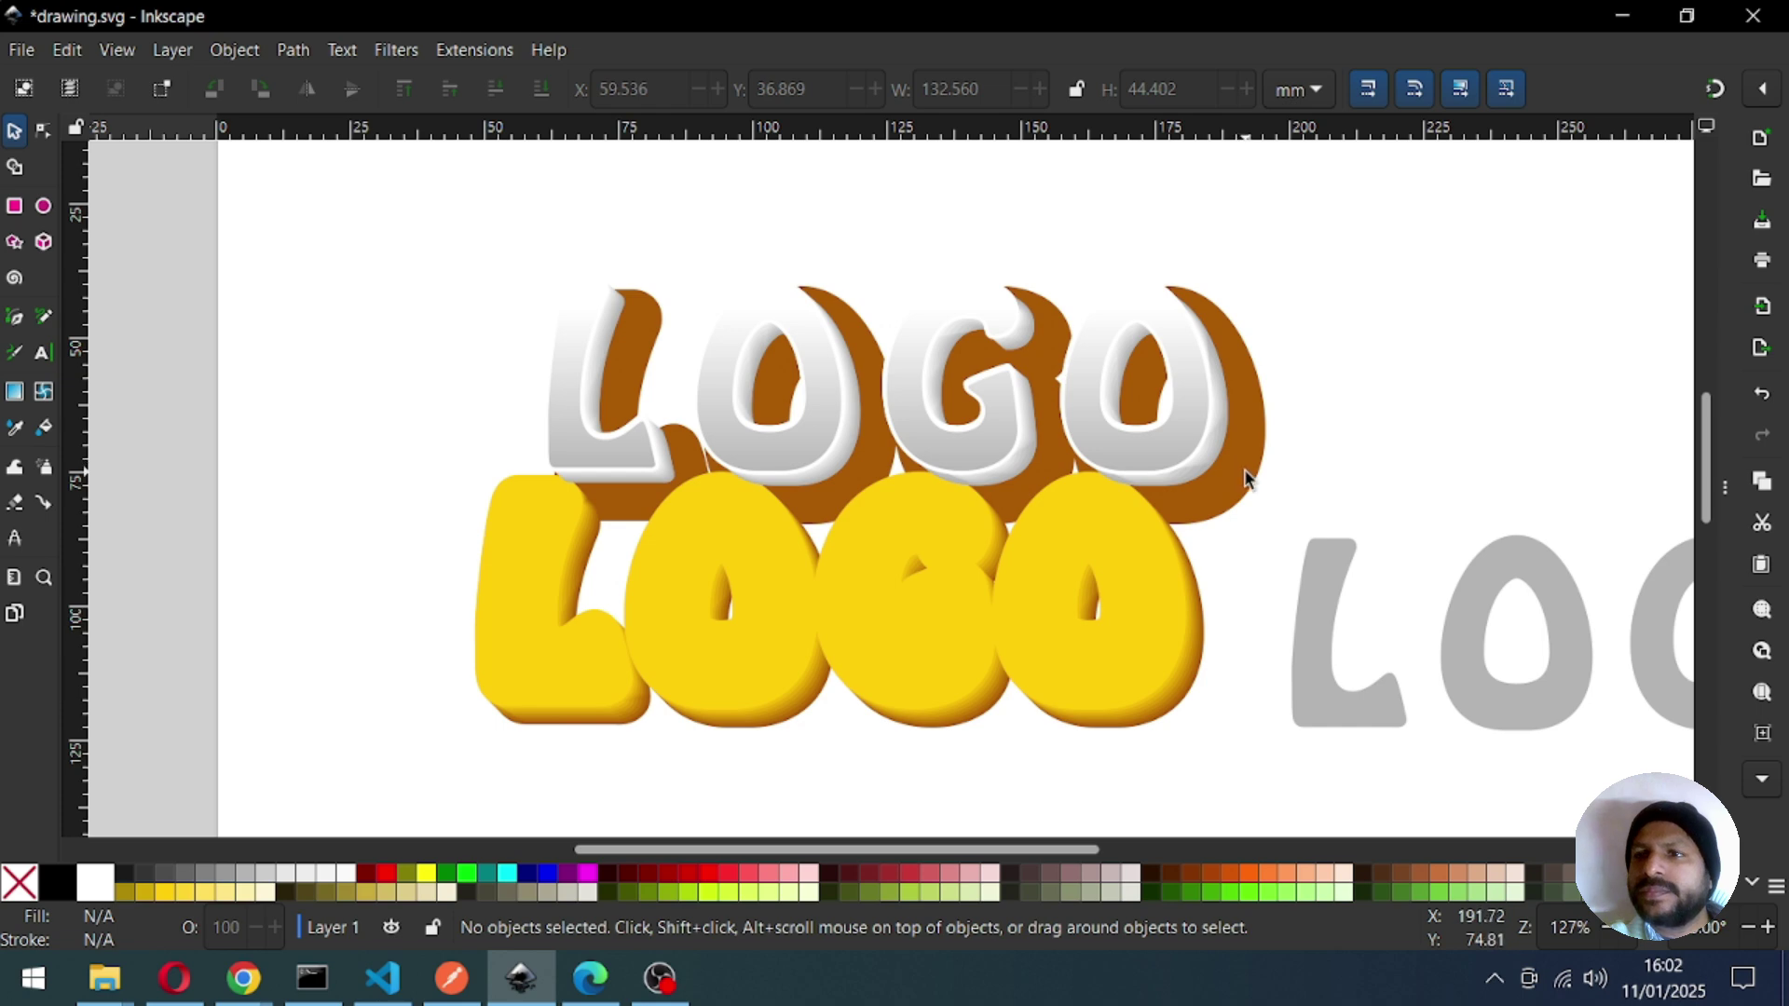
Shift the brown back copy to about X 65.0 mm, Y 42.5 mm, and move the interpolated group behind the letters at about X 59.1 mm, Y 36.9 mm.
click(1244, 468)
drag(1252, 471, 1260, 481)
click(1154, 666)
drag(1150, 677, 1213, 482)
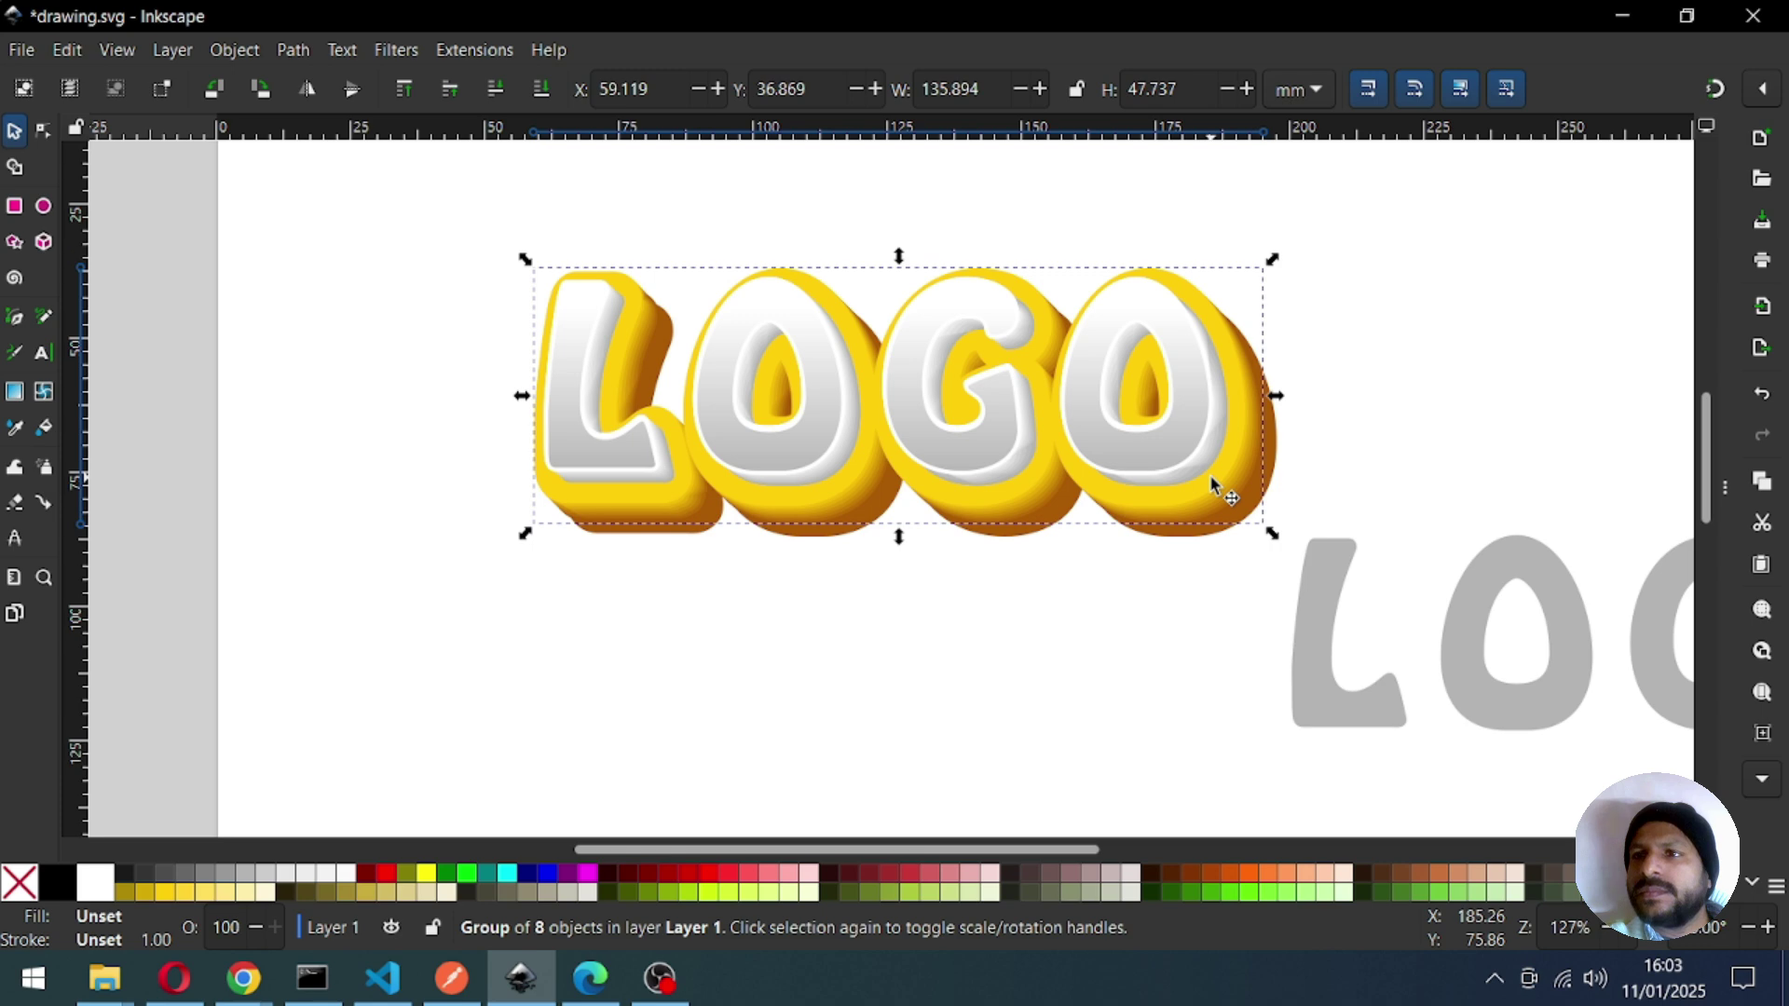
click(1411, 446)
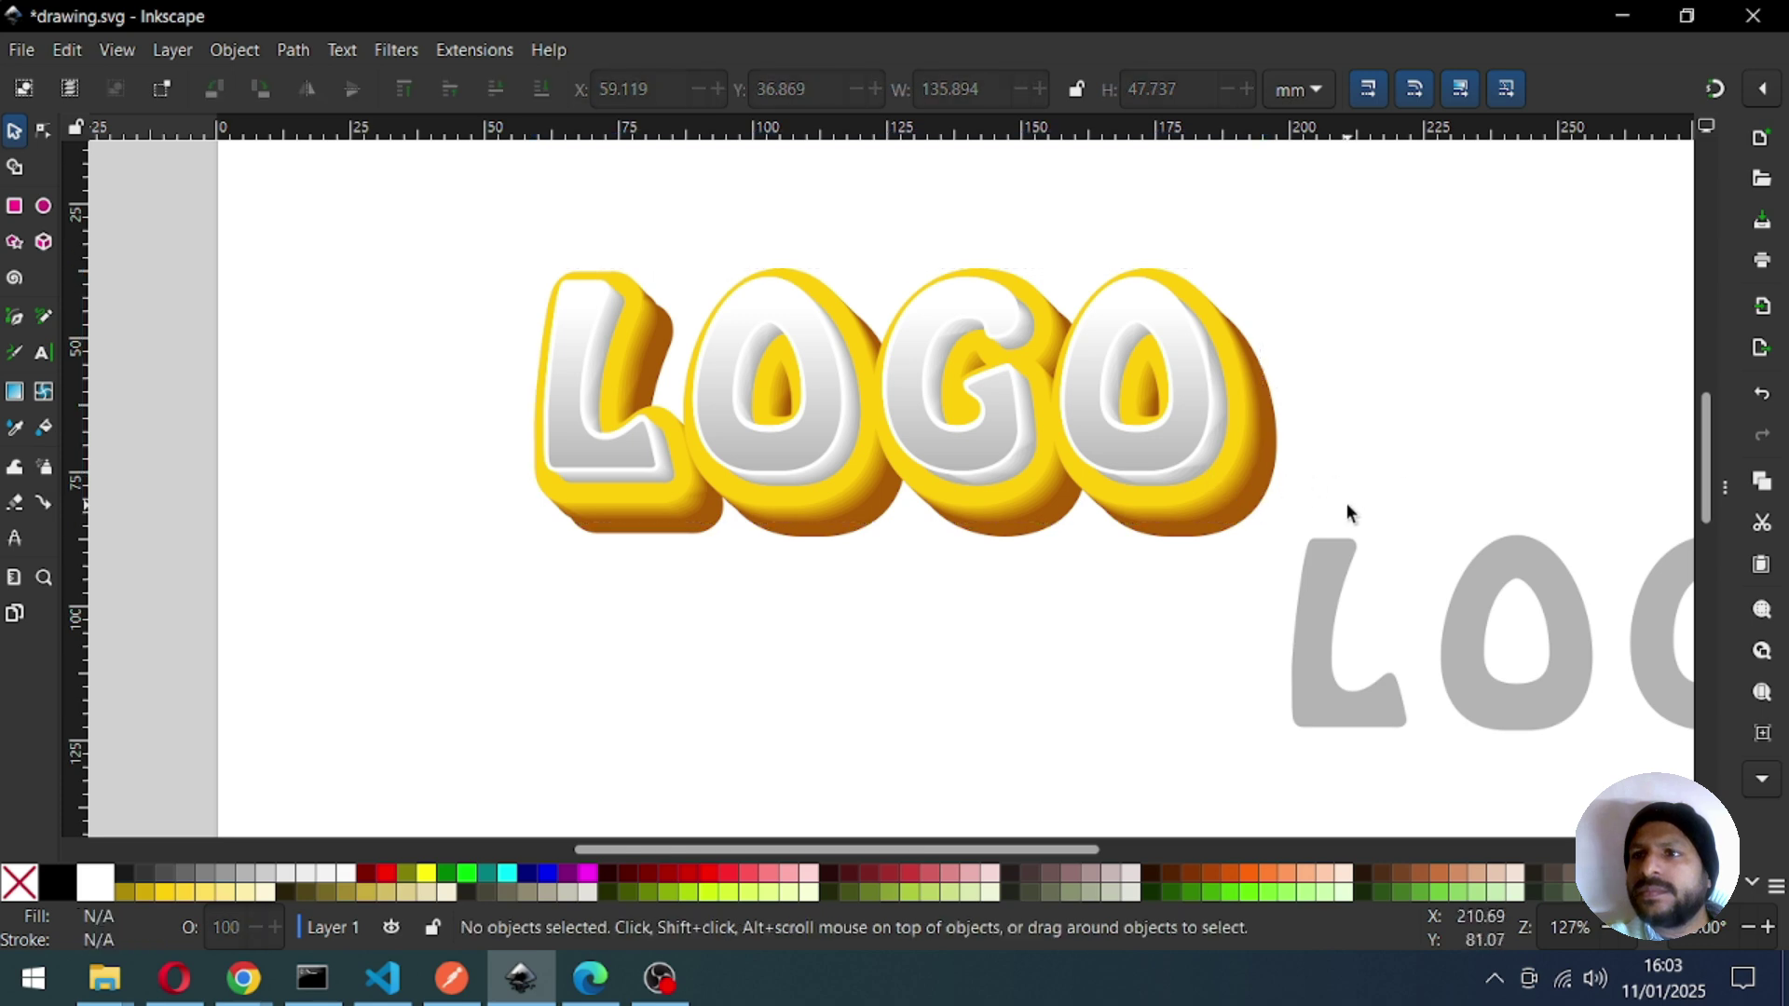
Fill the brown back copy with near-black grey as a shadow and save the drawing.
click(1268, 511)
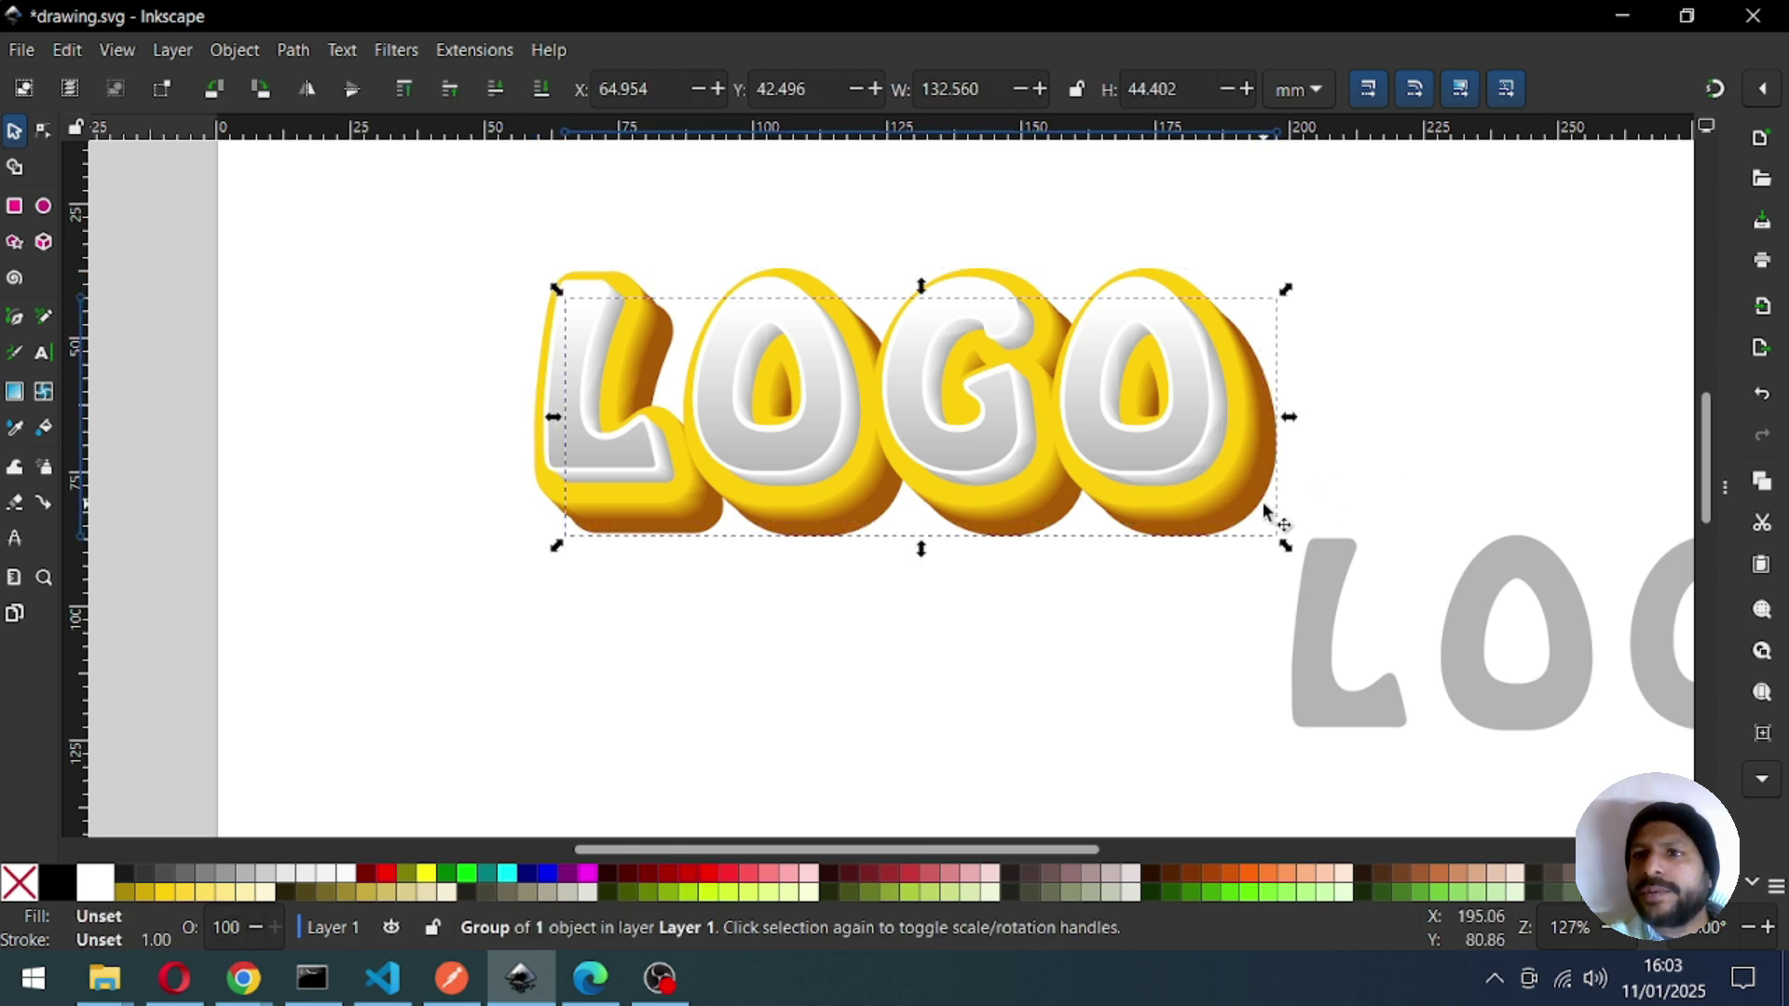
click(124, 874)
click(745, 718)
key(ctrl+s)
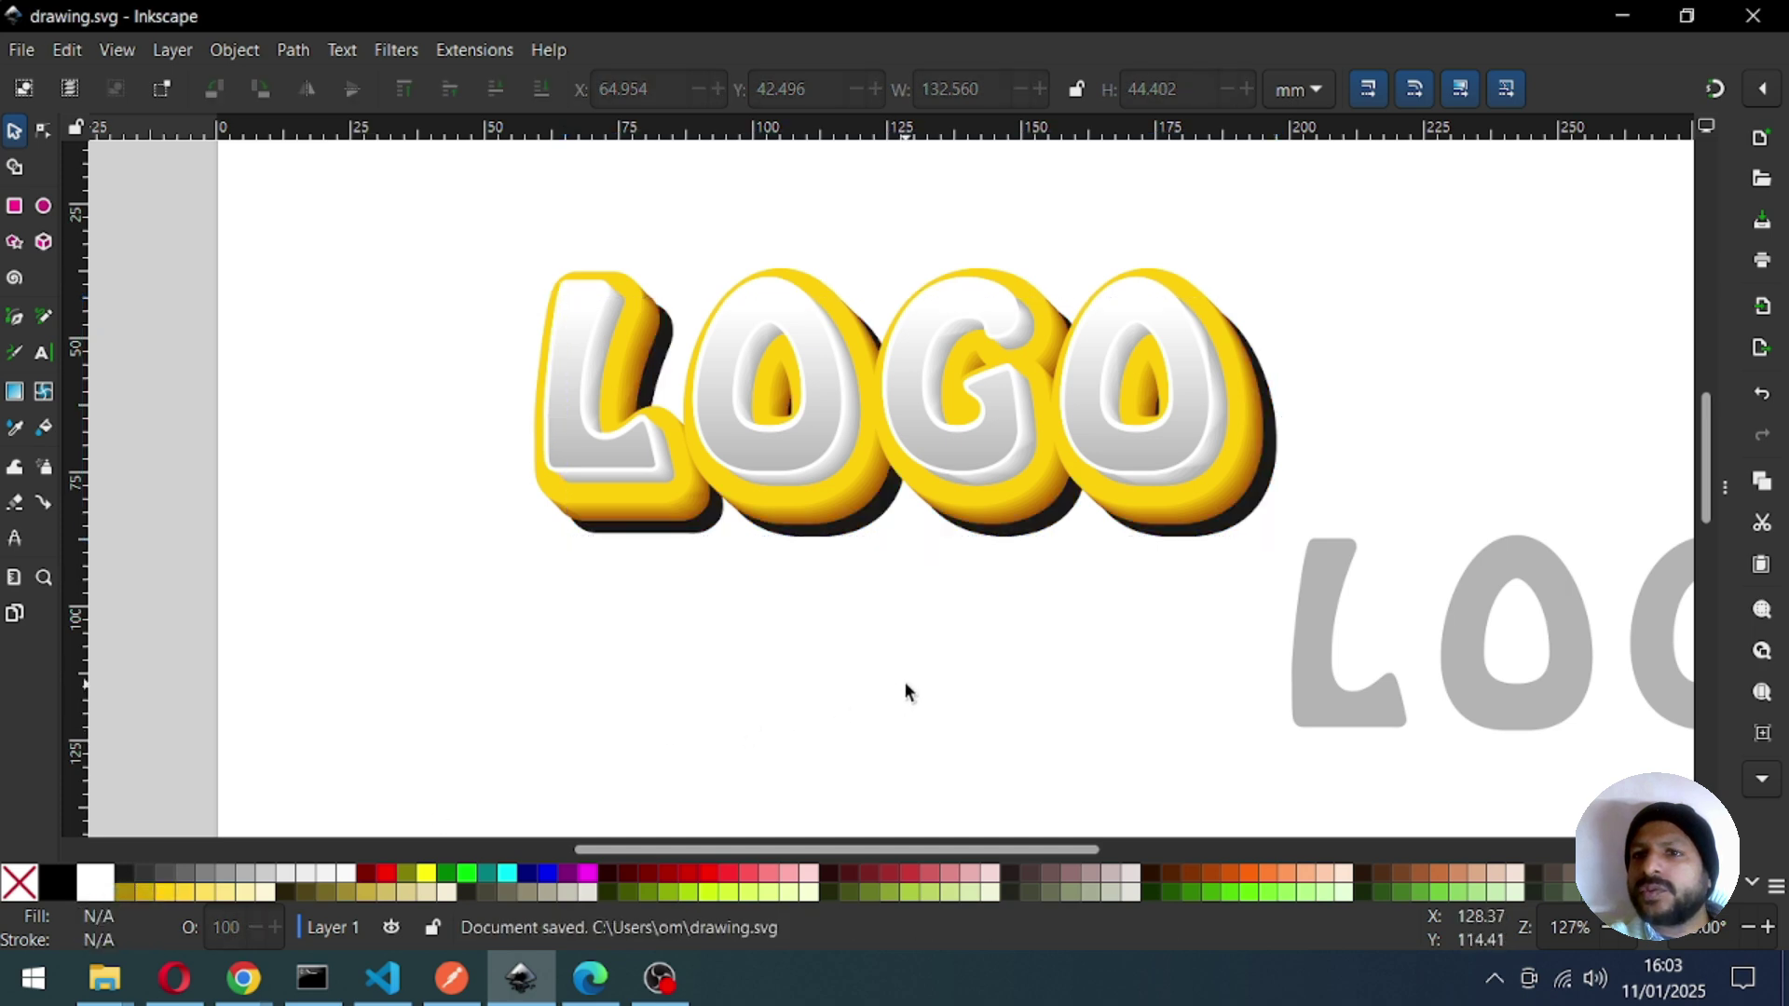
Fill the spare light-grey LOGO copy with near-black grey and move it to about X 176.1 mm, Y 63.7 mm.
click(1334, 712)
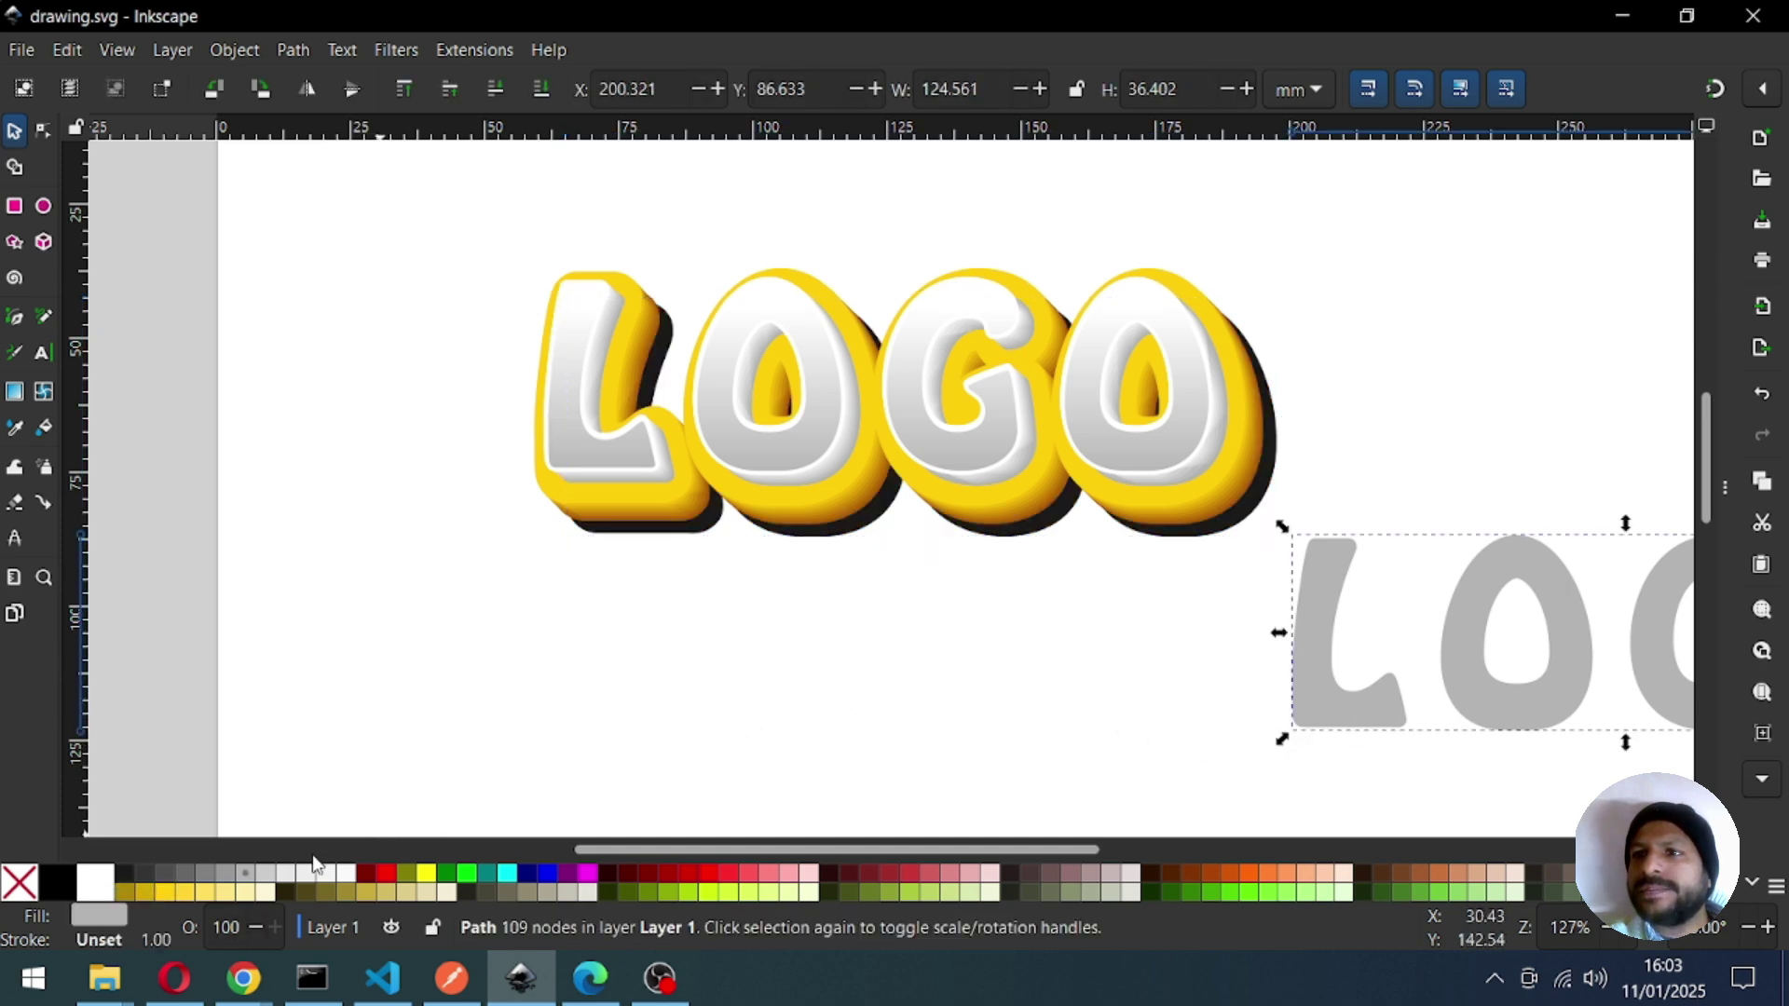
click(124, 876)
click(766, 734)
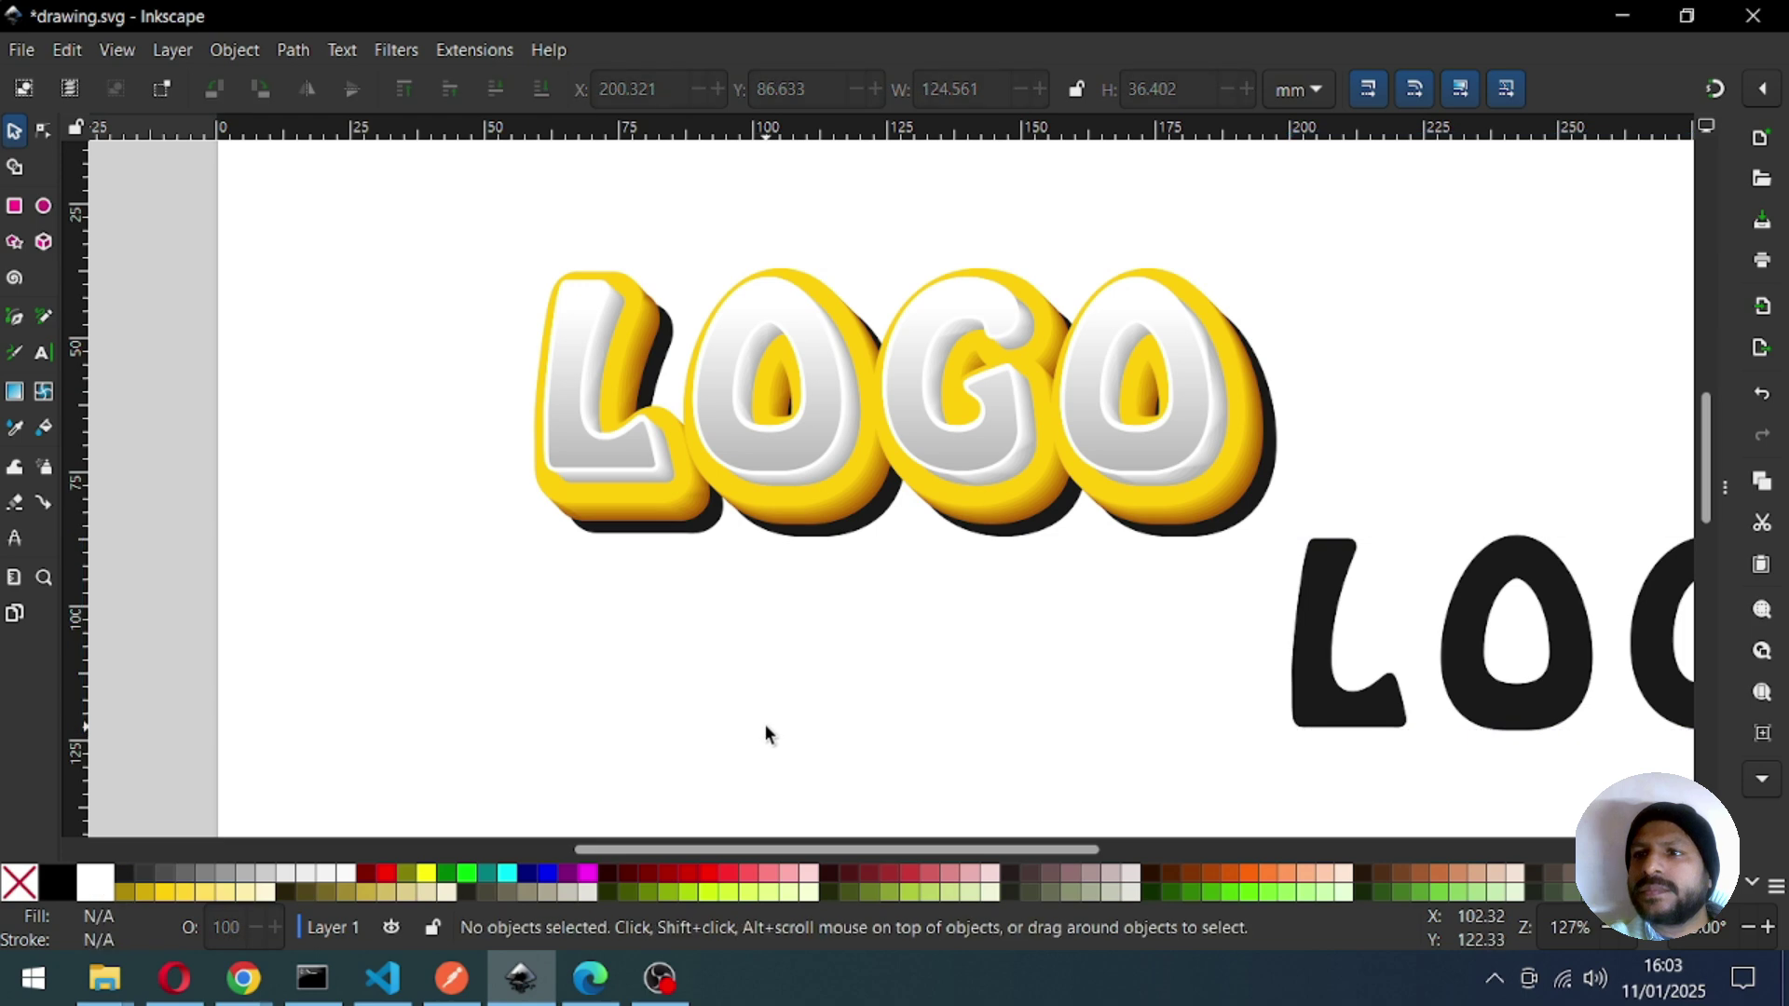
click(1363, 710)
drag(1363, 710, 1226, 584)
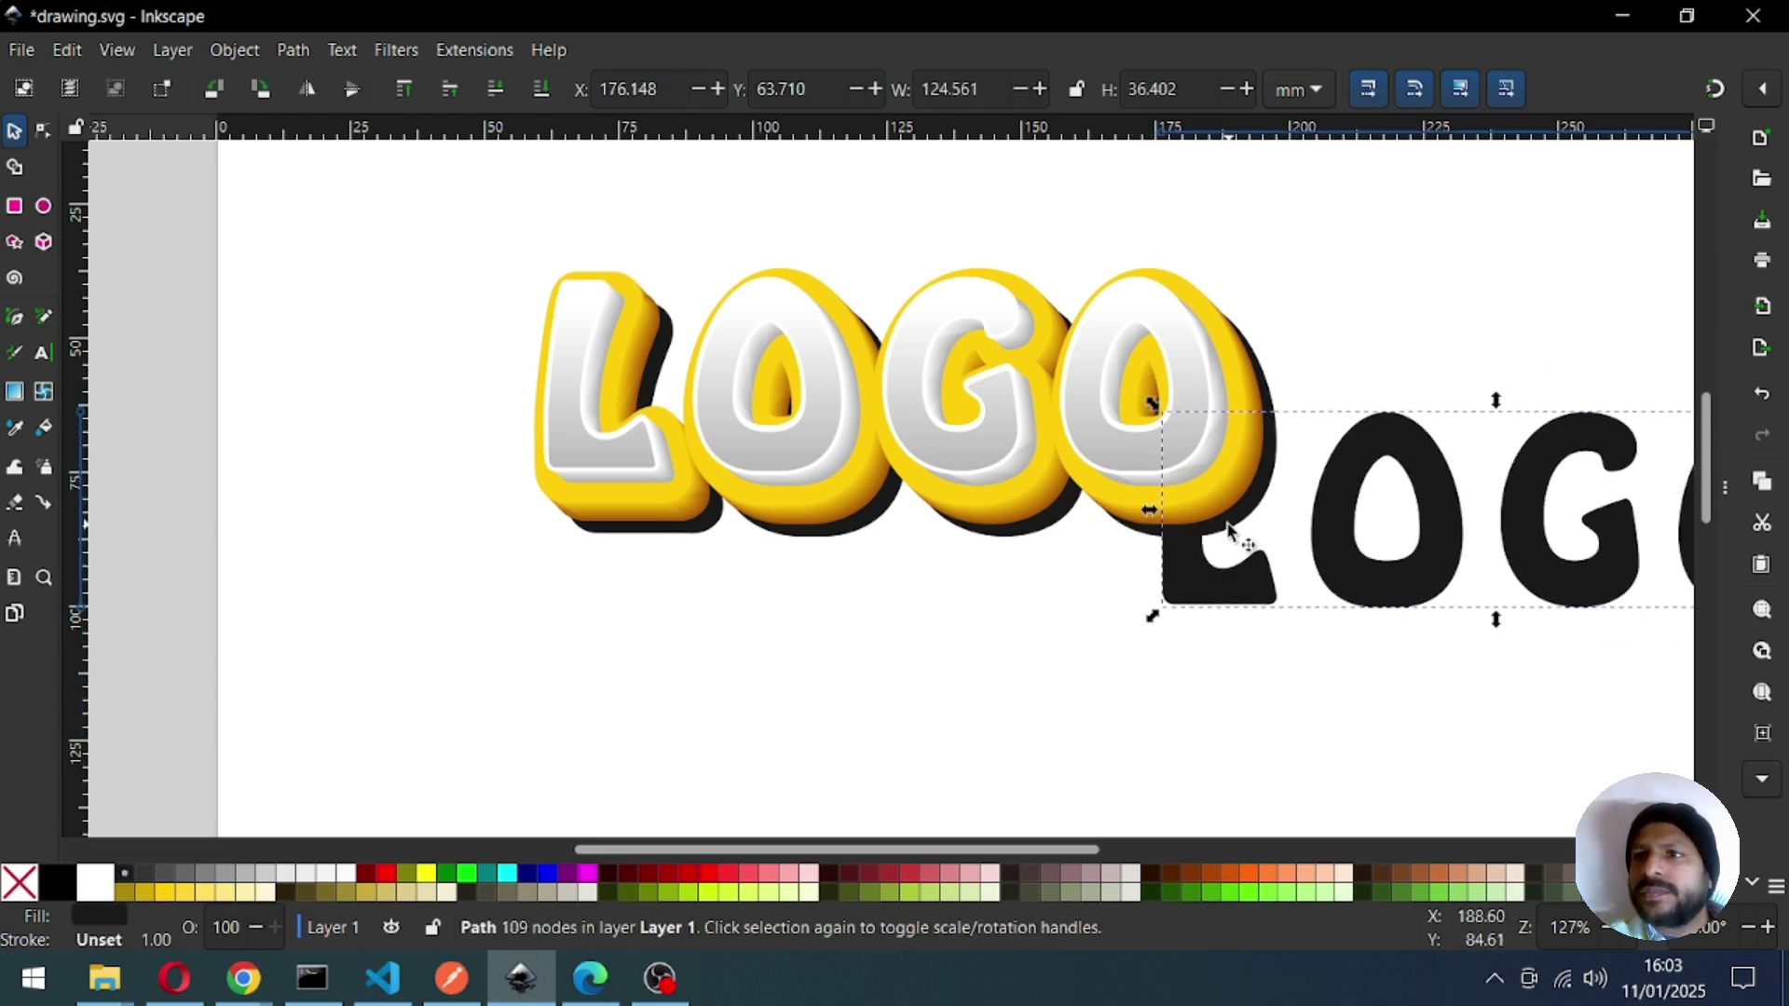
Send the yellow-to-brown extrusion group and its dark back shadow to the bottom of the stack.
click(1137, 509)
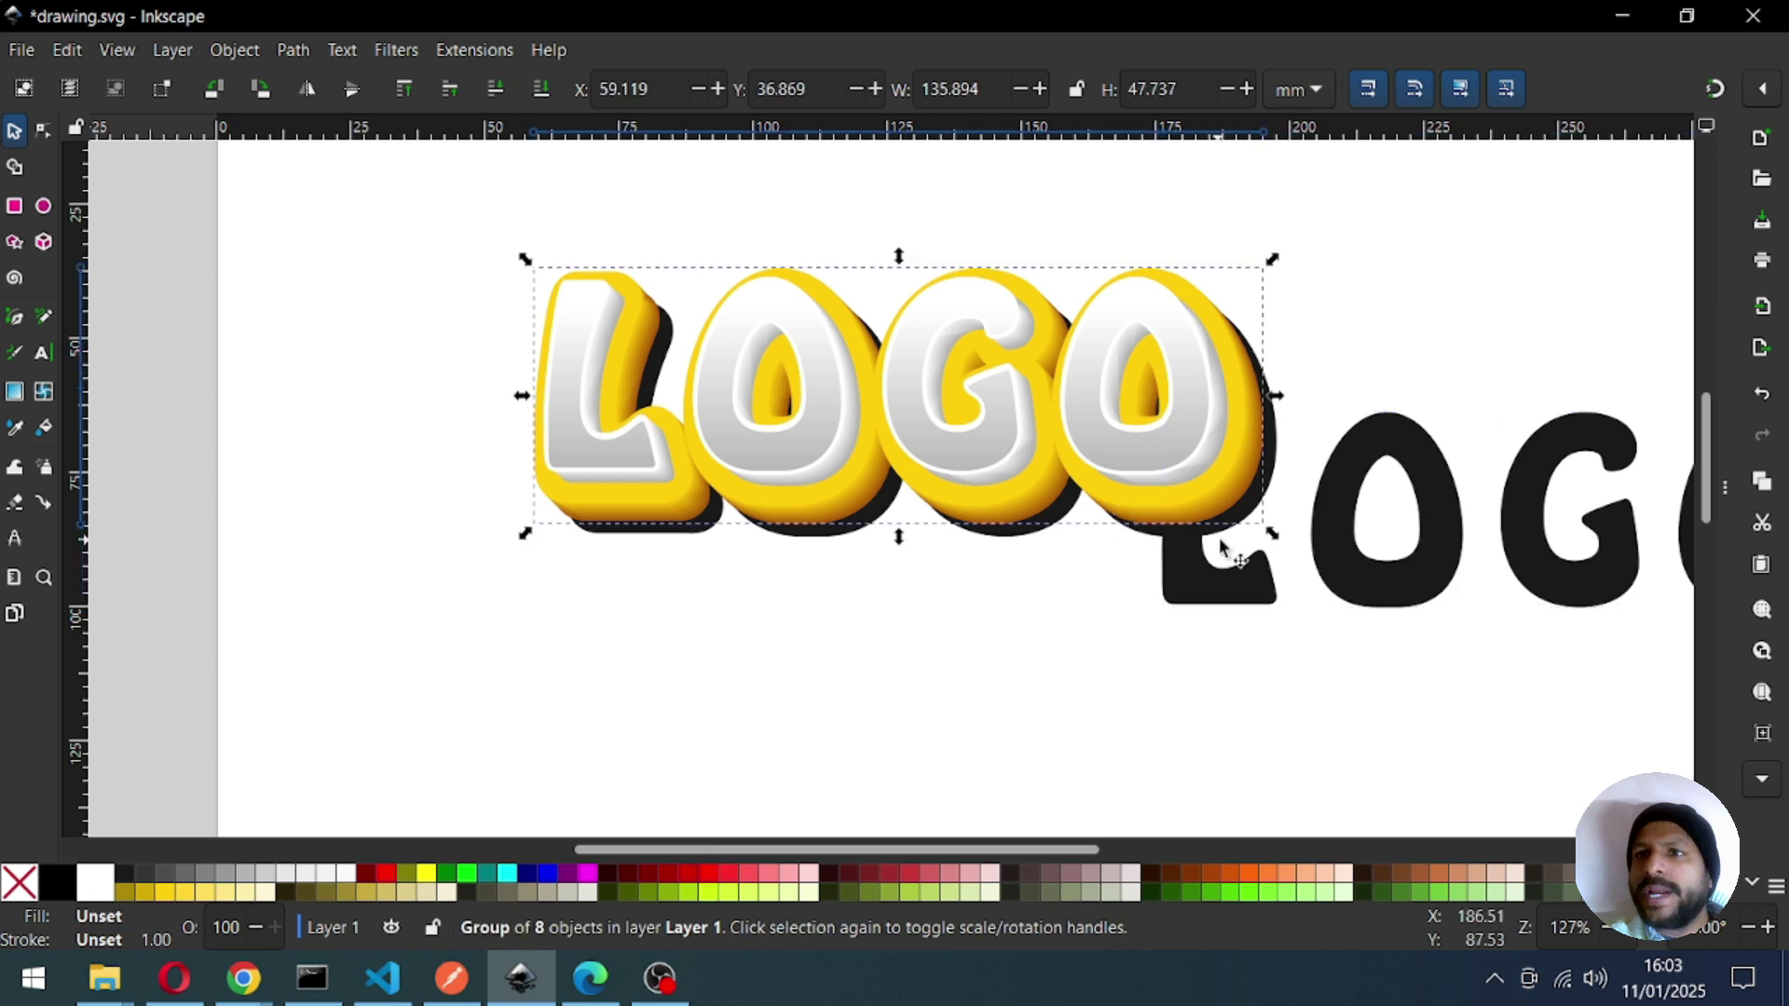
shift+click(1281, 471)
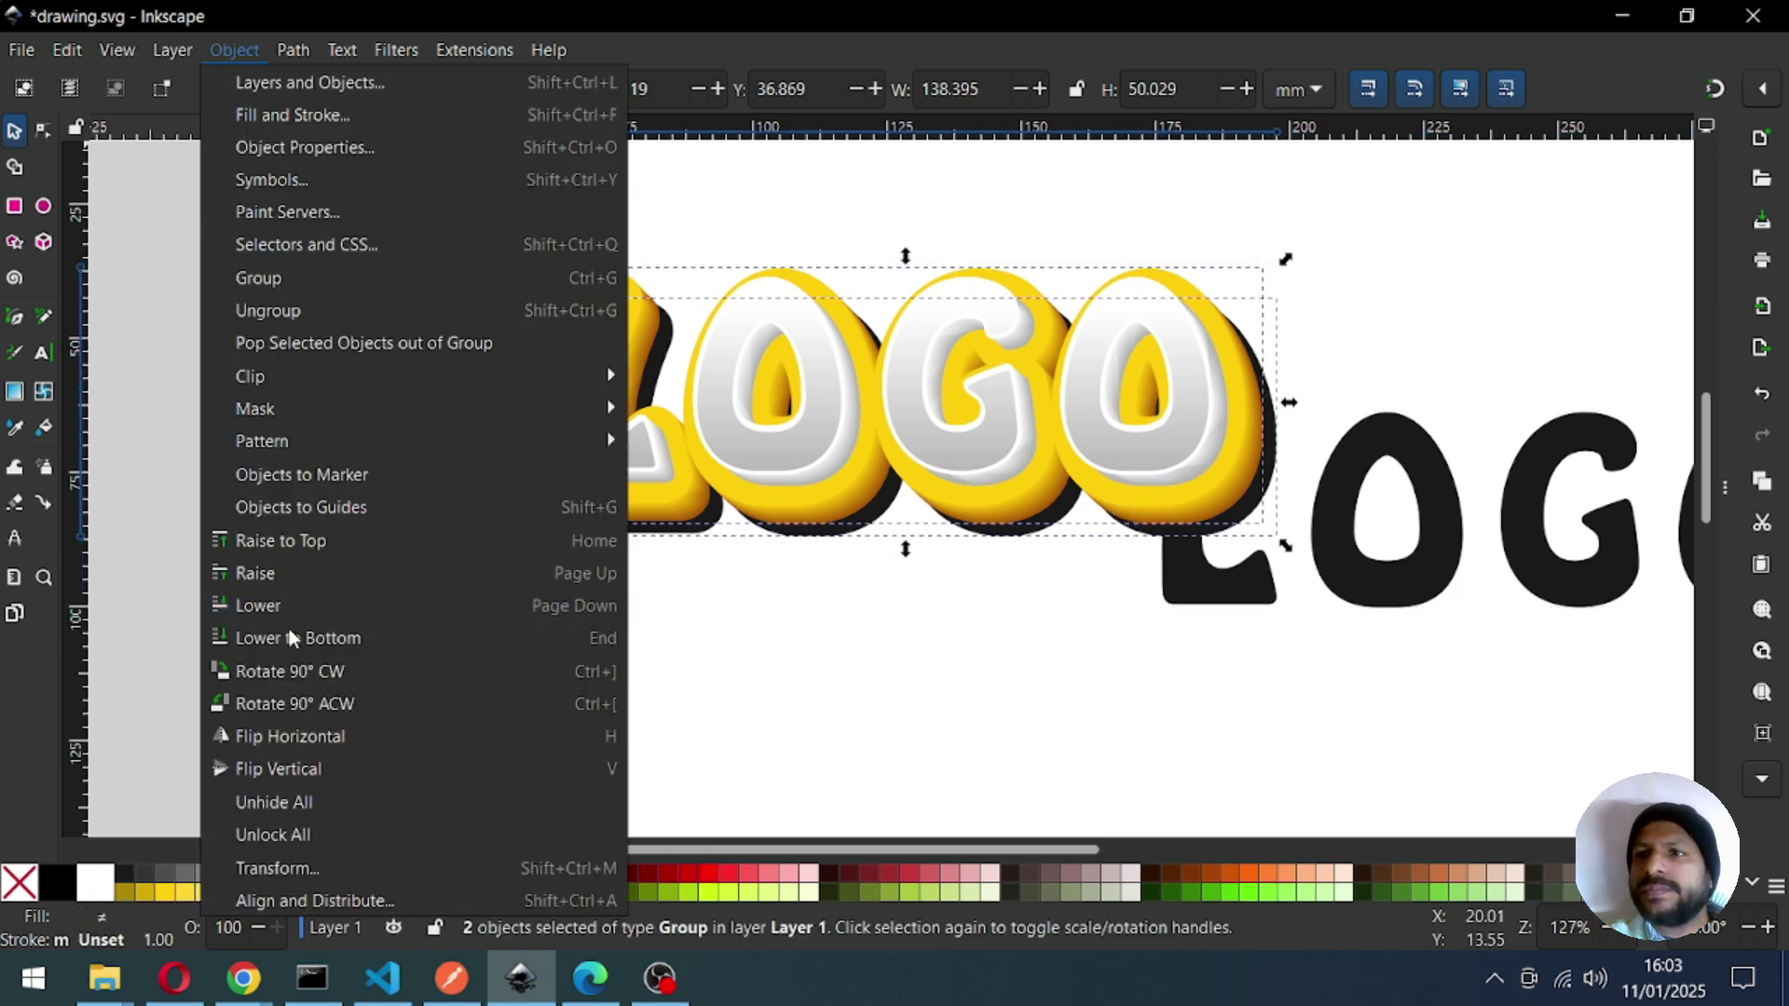
click(289, 639)
click(829, 684)
Place the near-black LOGO copy just behind the white letters at about X 64.0 mm, Y 43.5 mm, and save the drawing.
drag(1275, 587, 631, 484)
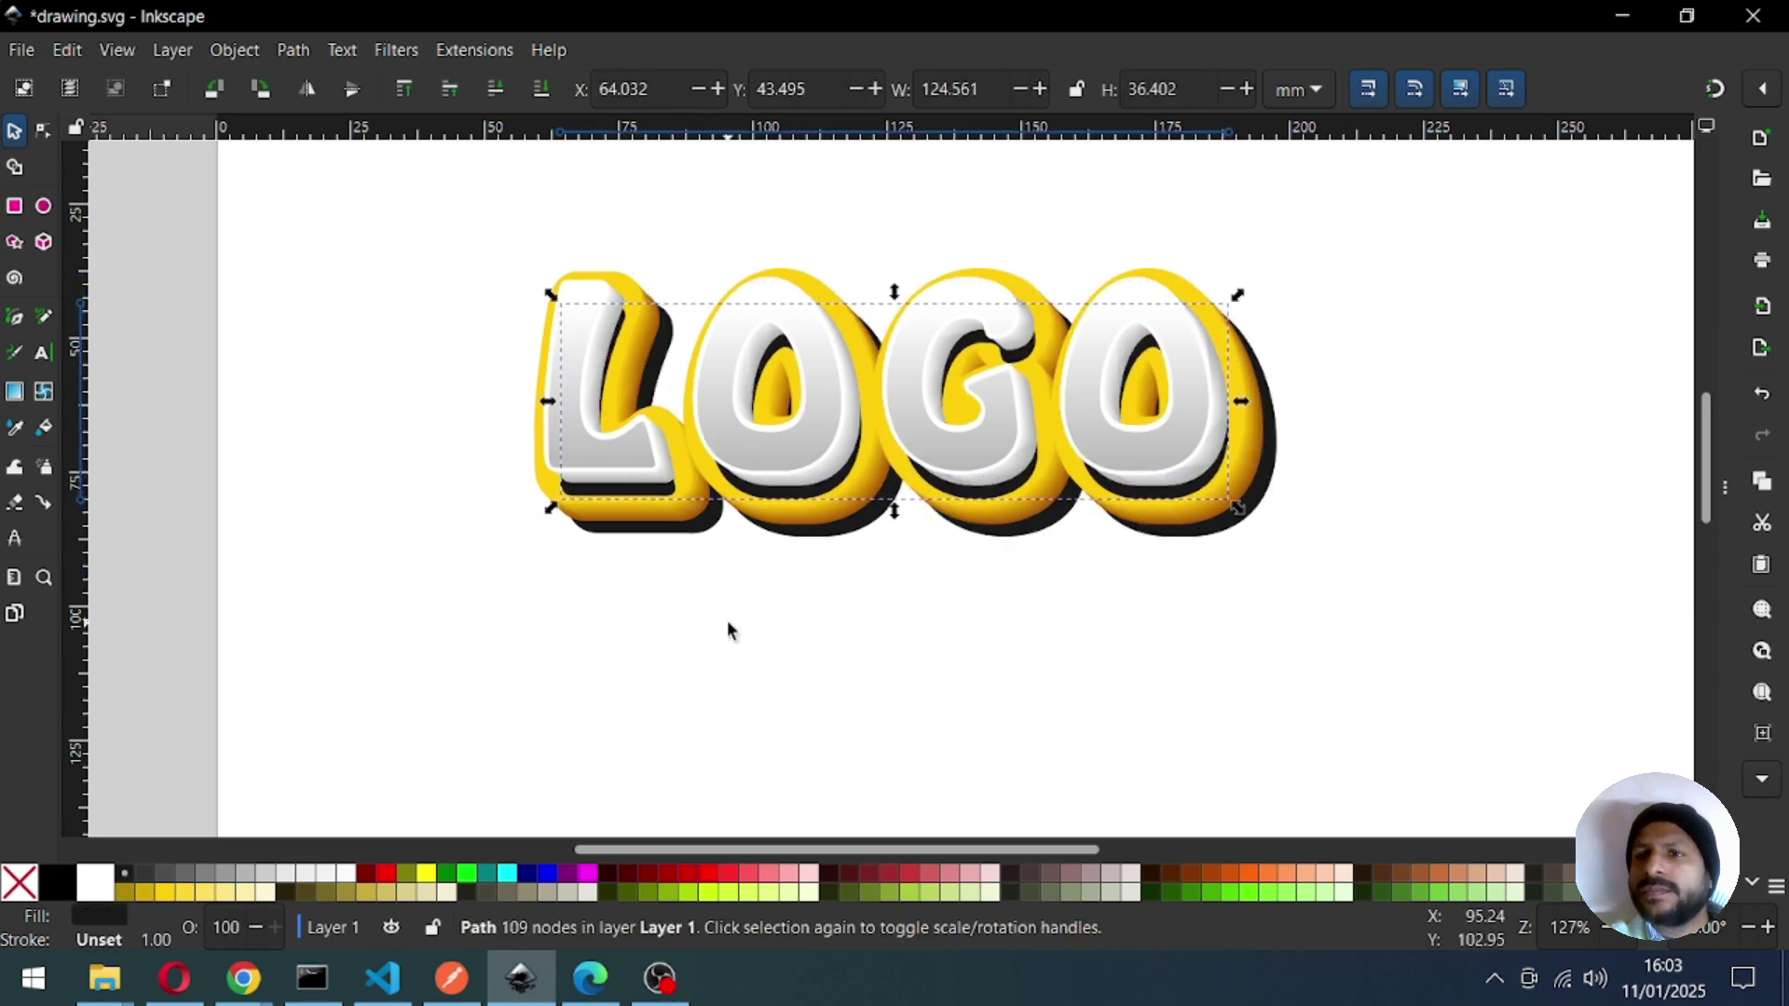
click(734, 619)
key(ctrl+s)
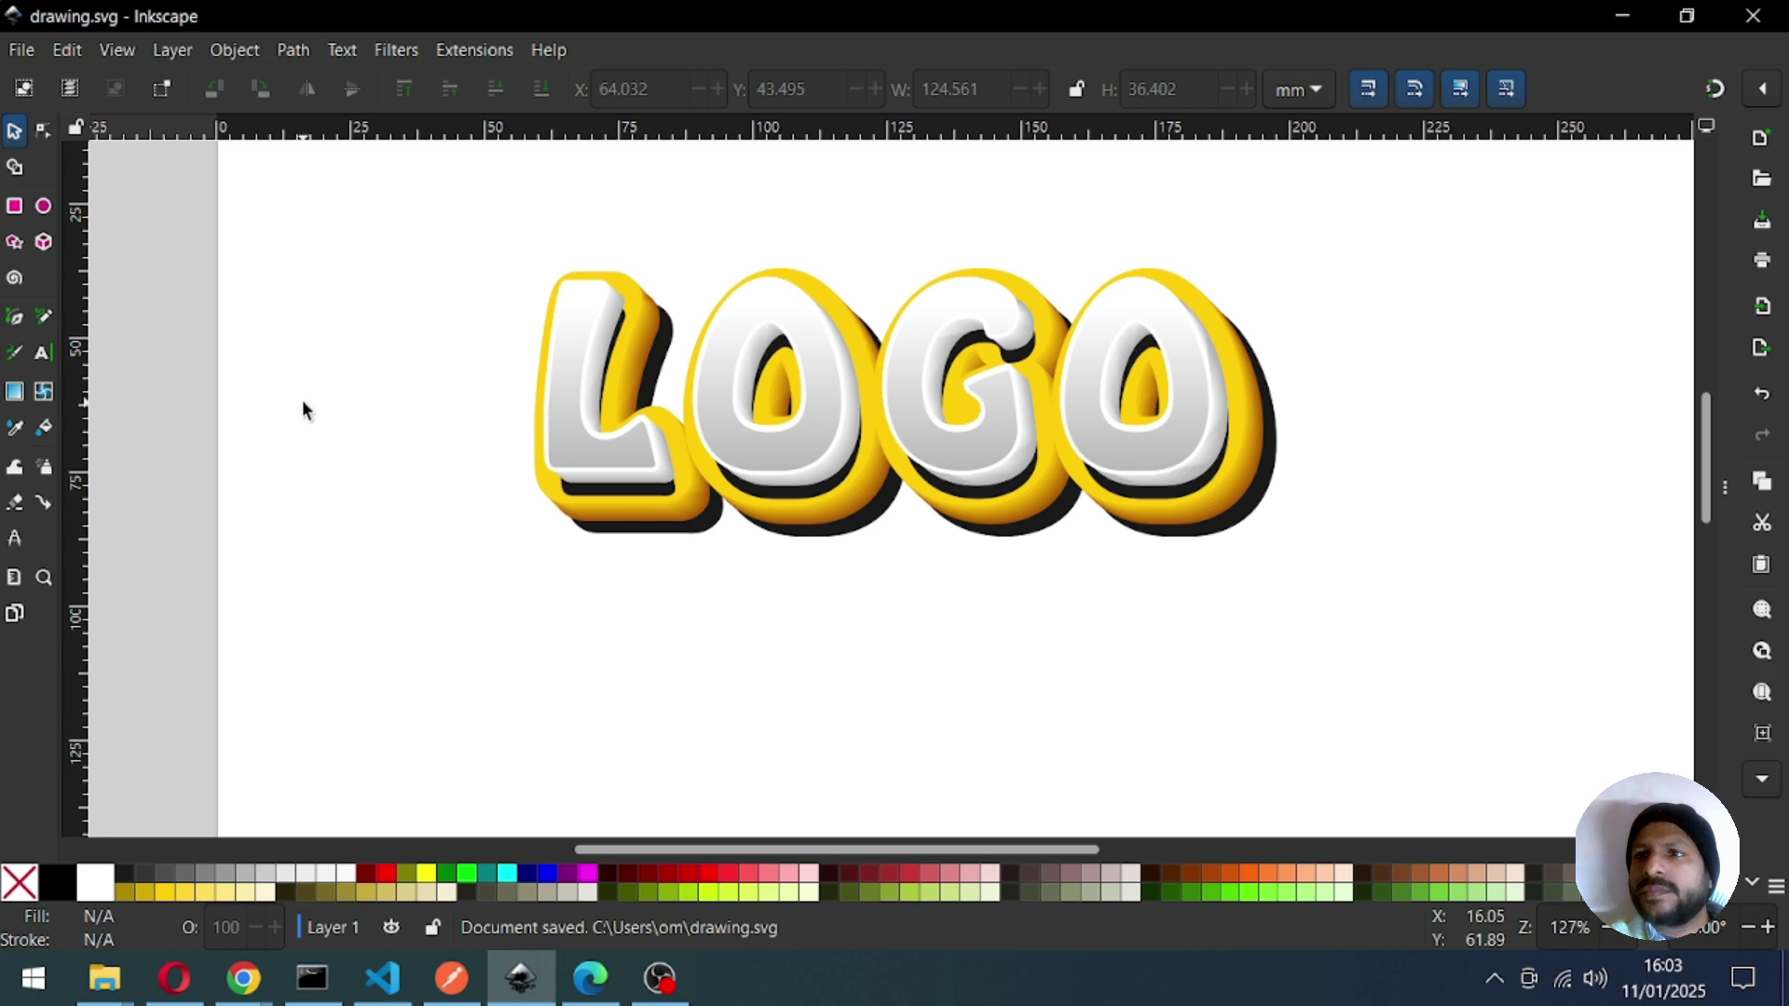
Move the complete logo lower on the page, enlarge it proportionally to about 163.8 × 59.2 mm, and save the drawing.
key(minus)
key(minus)
drag(530, 317, 1194, 598)
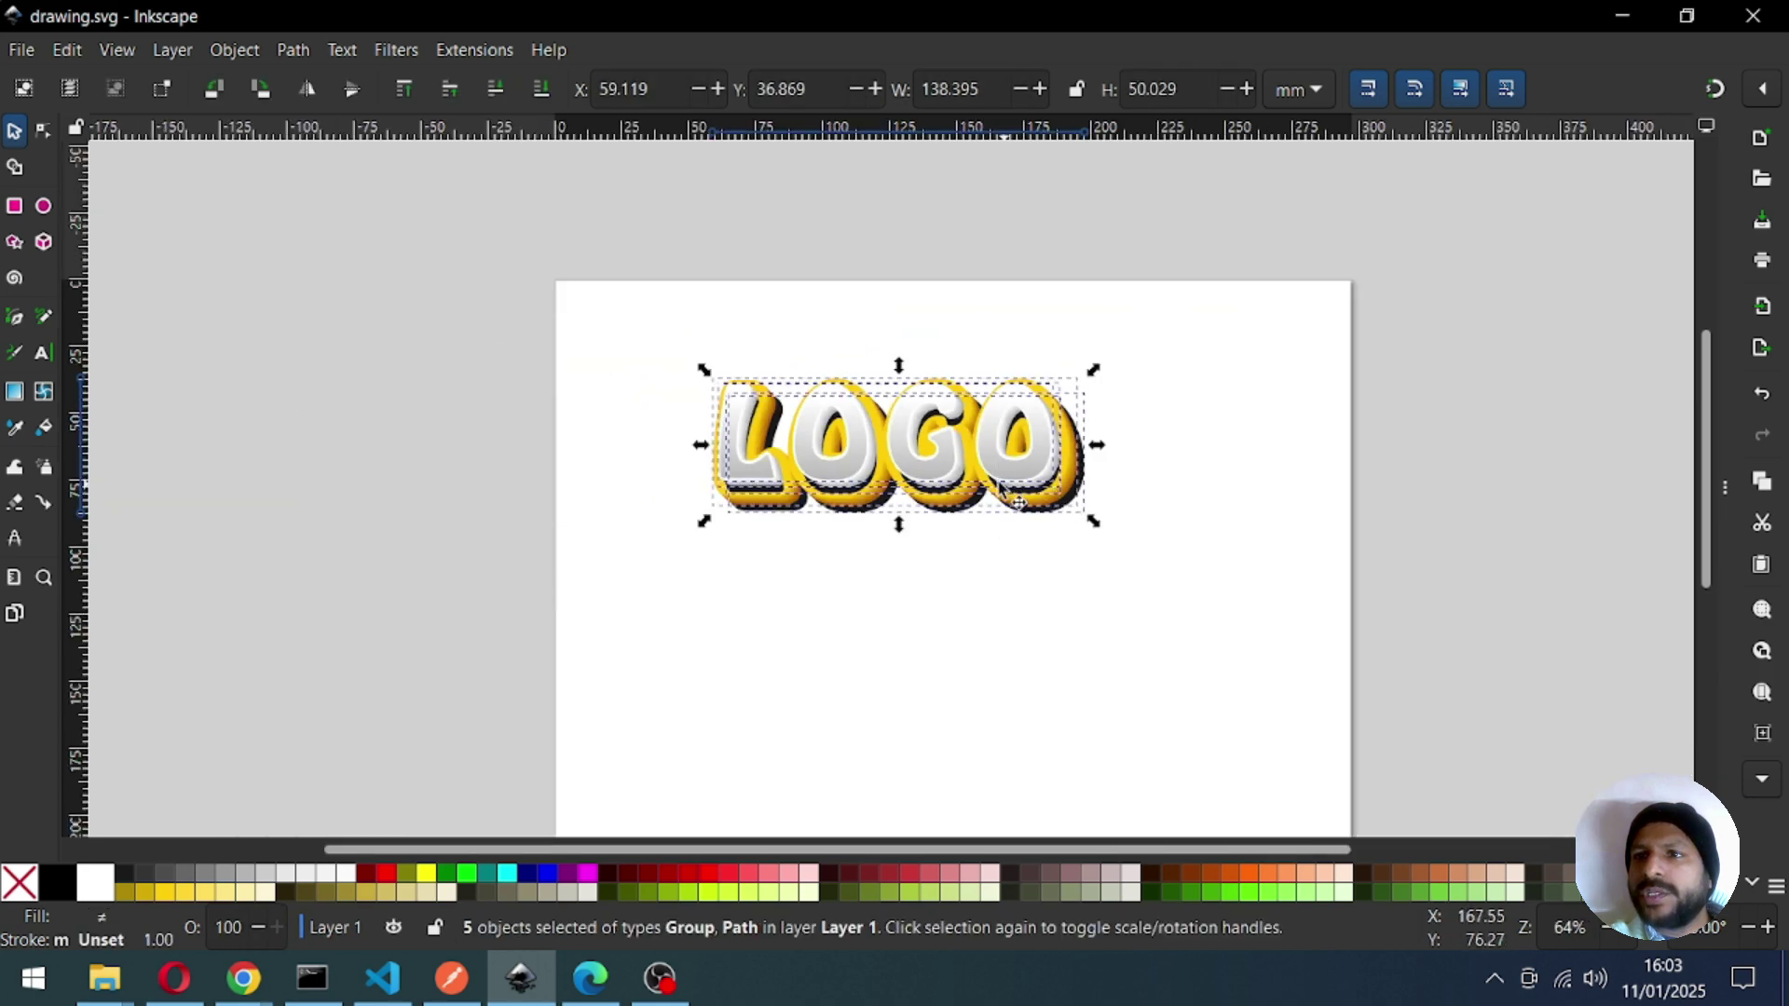
drag(999, 468, 1045, 592)
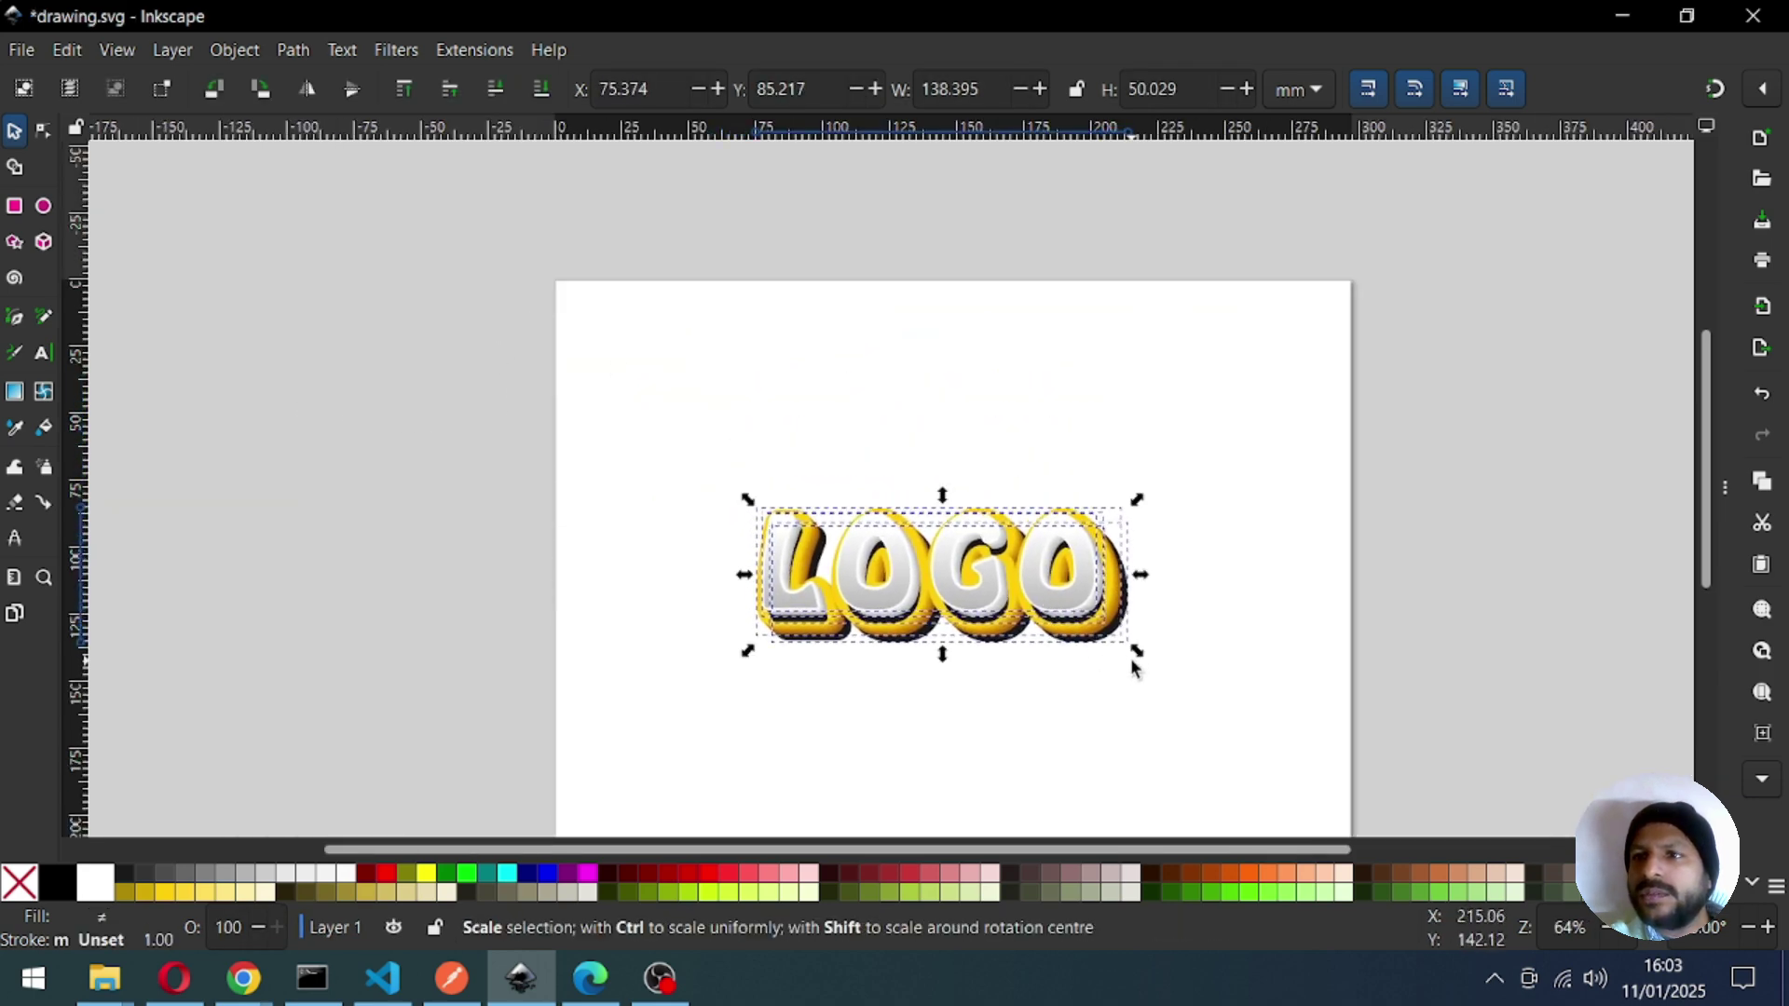
drag(1138, 651, 1178, 662)
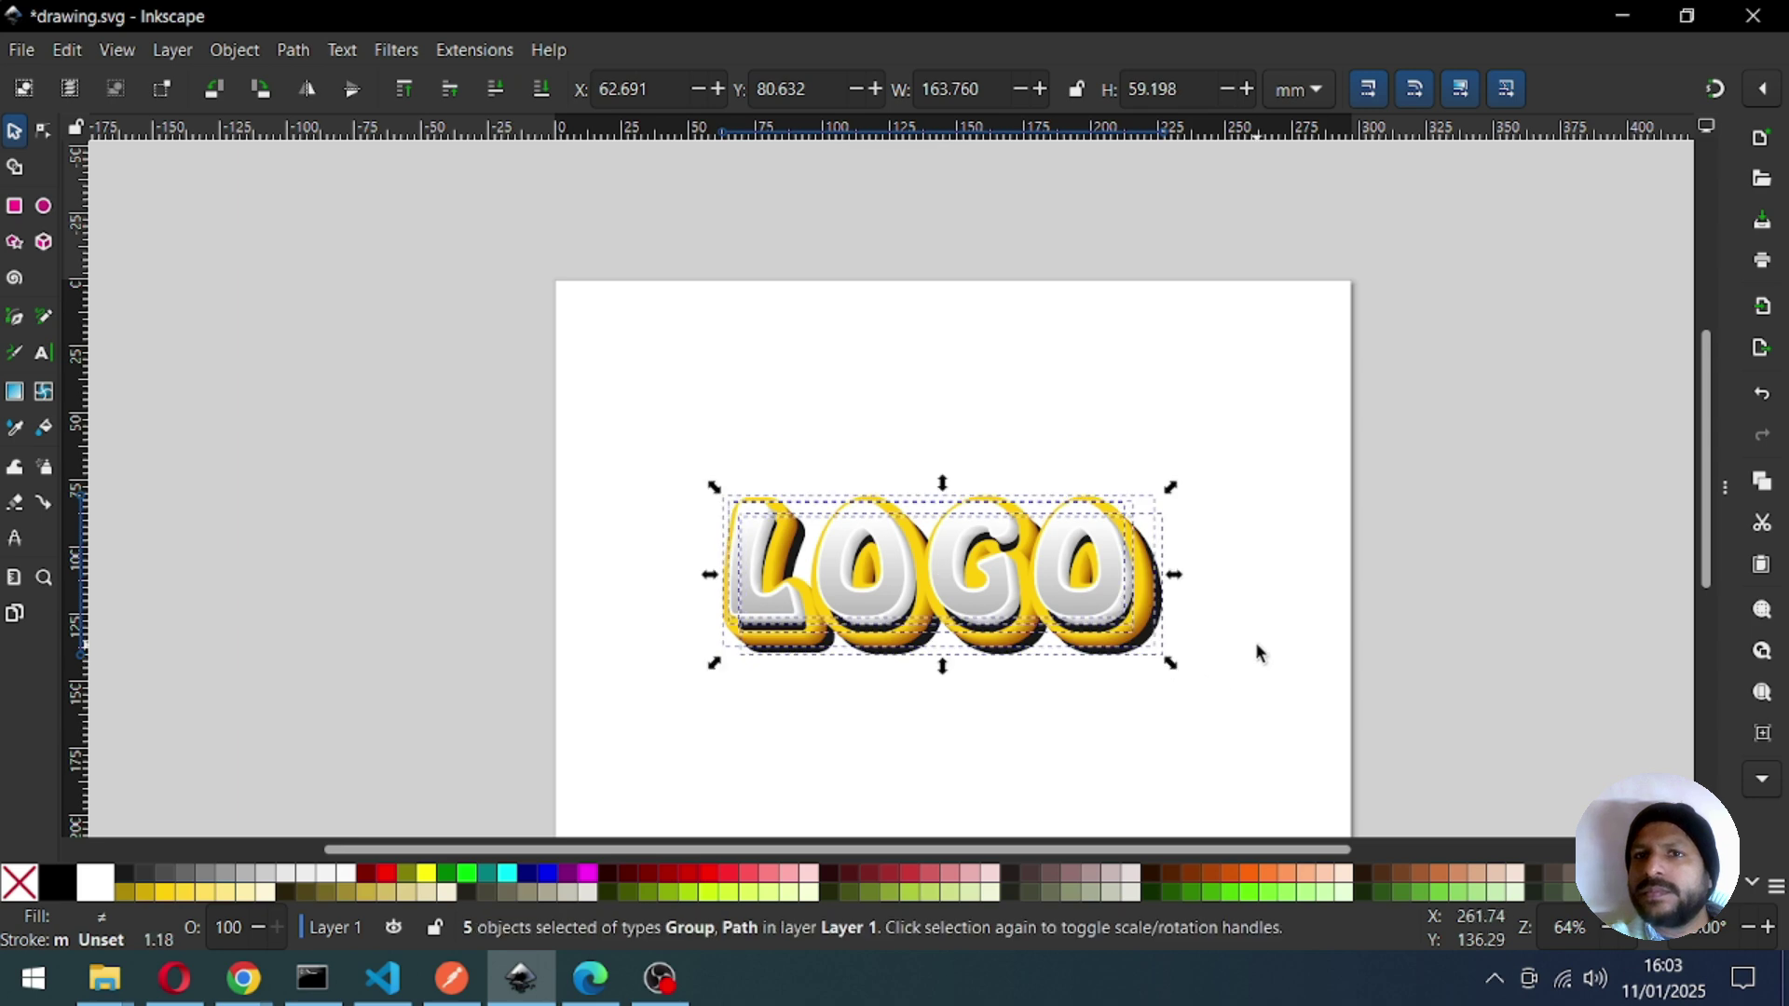
key(z)
drag(528, 399, 1405, 759)
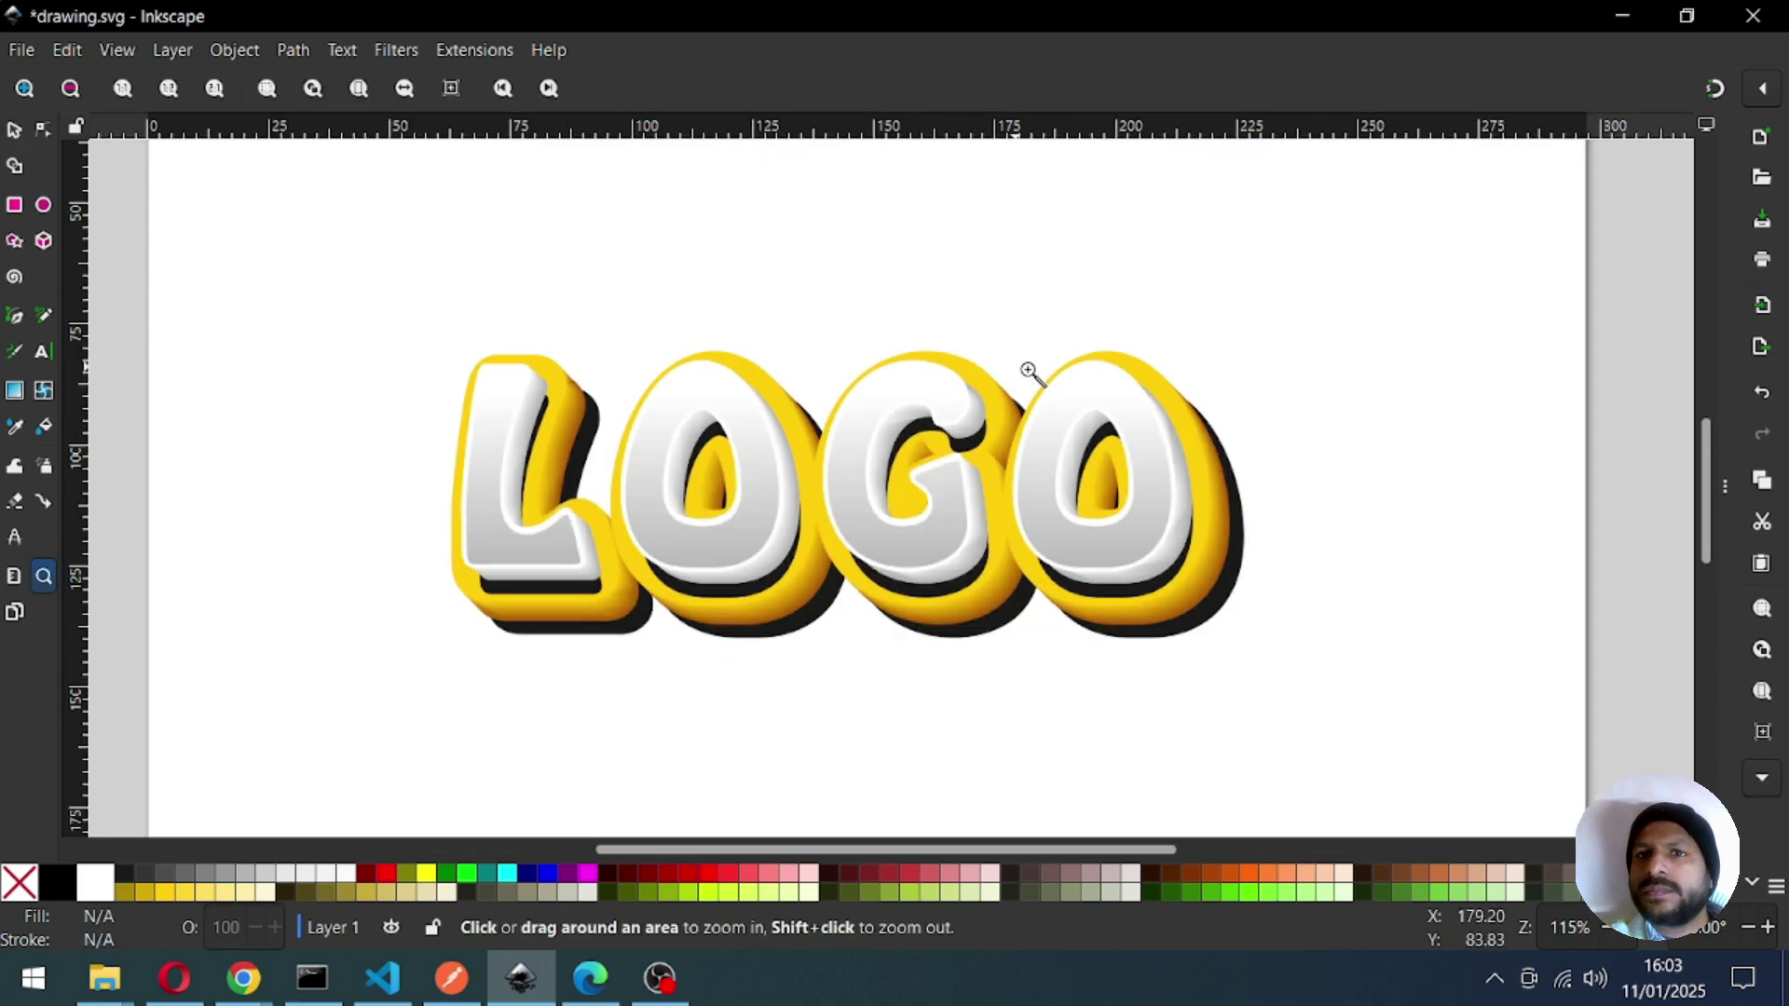
key(ctrl+s)
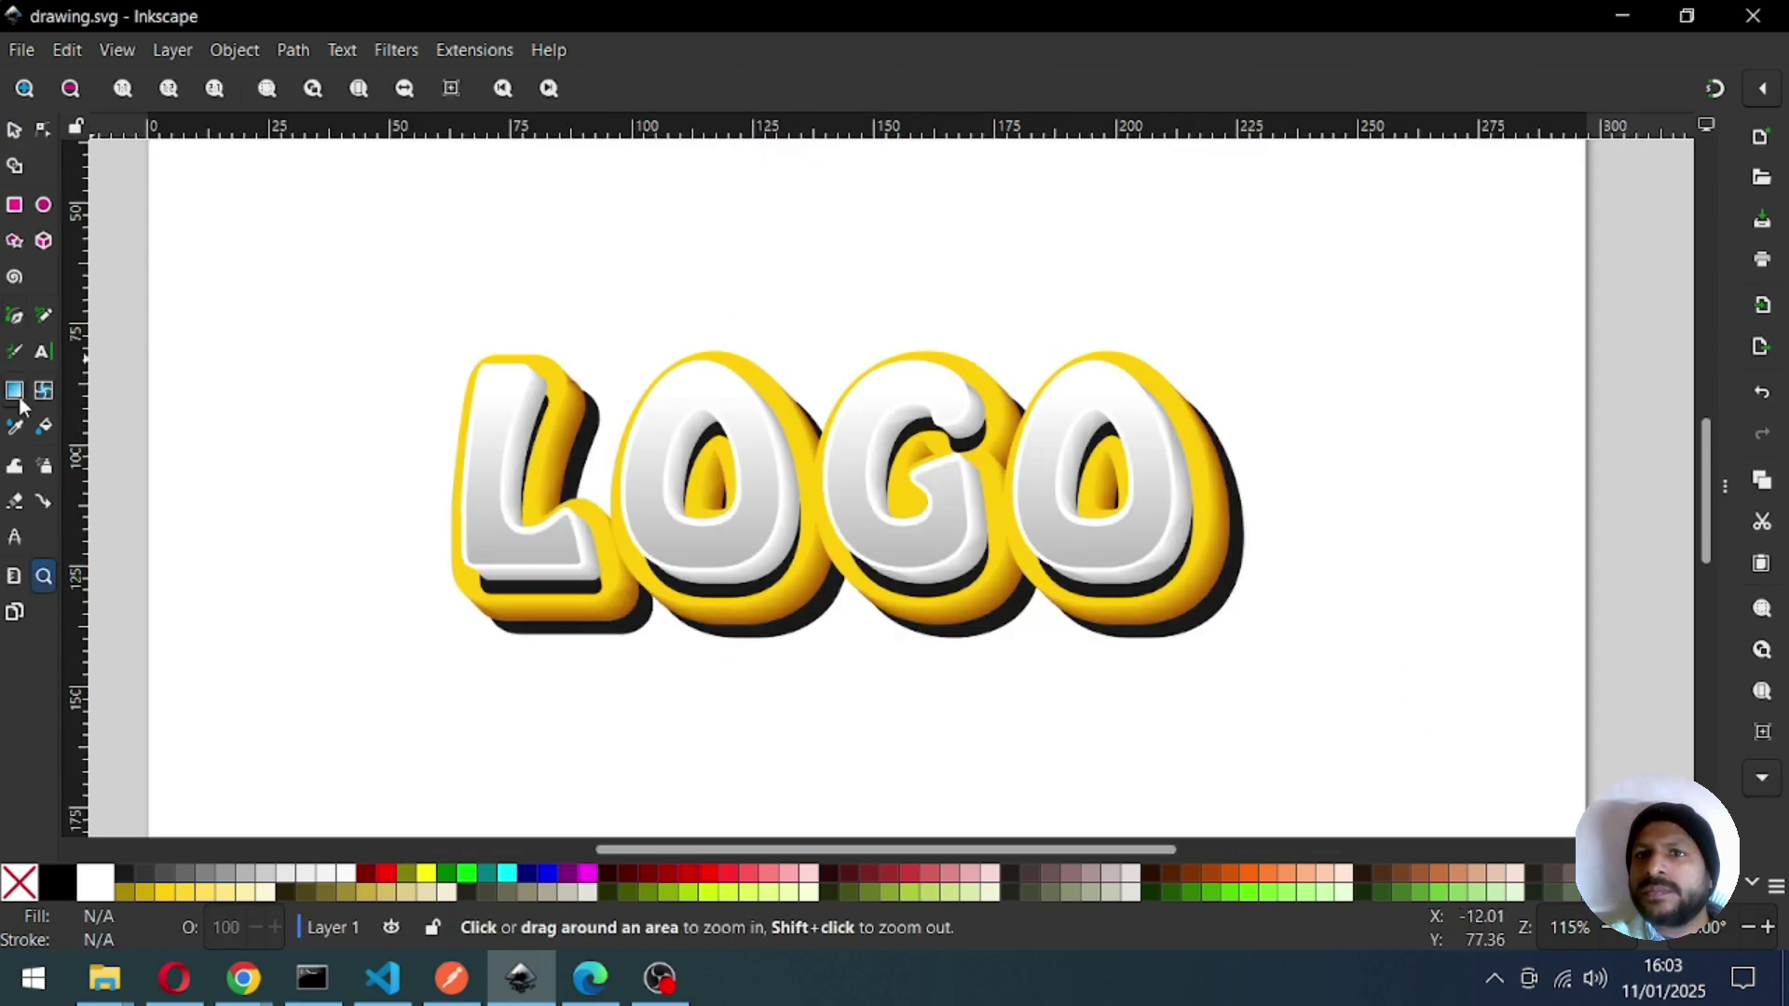
Draw a background rectangle about 292.4 × 136.2 mm across the page over the logo and remove its stroke.
click(14, 204)
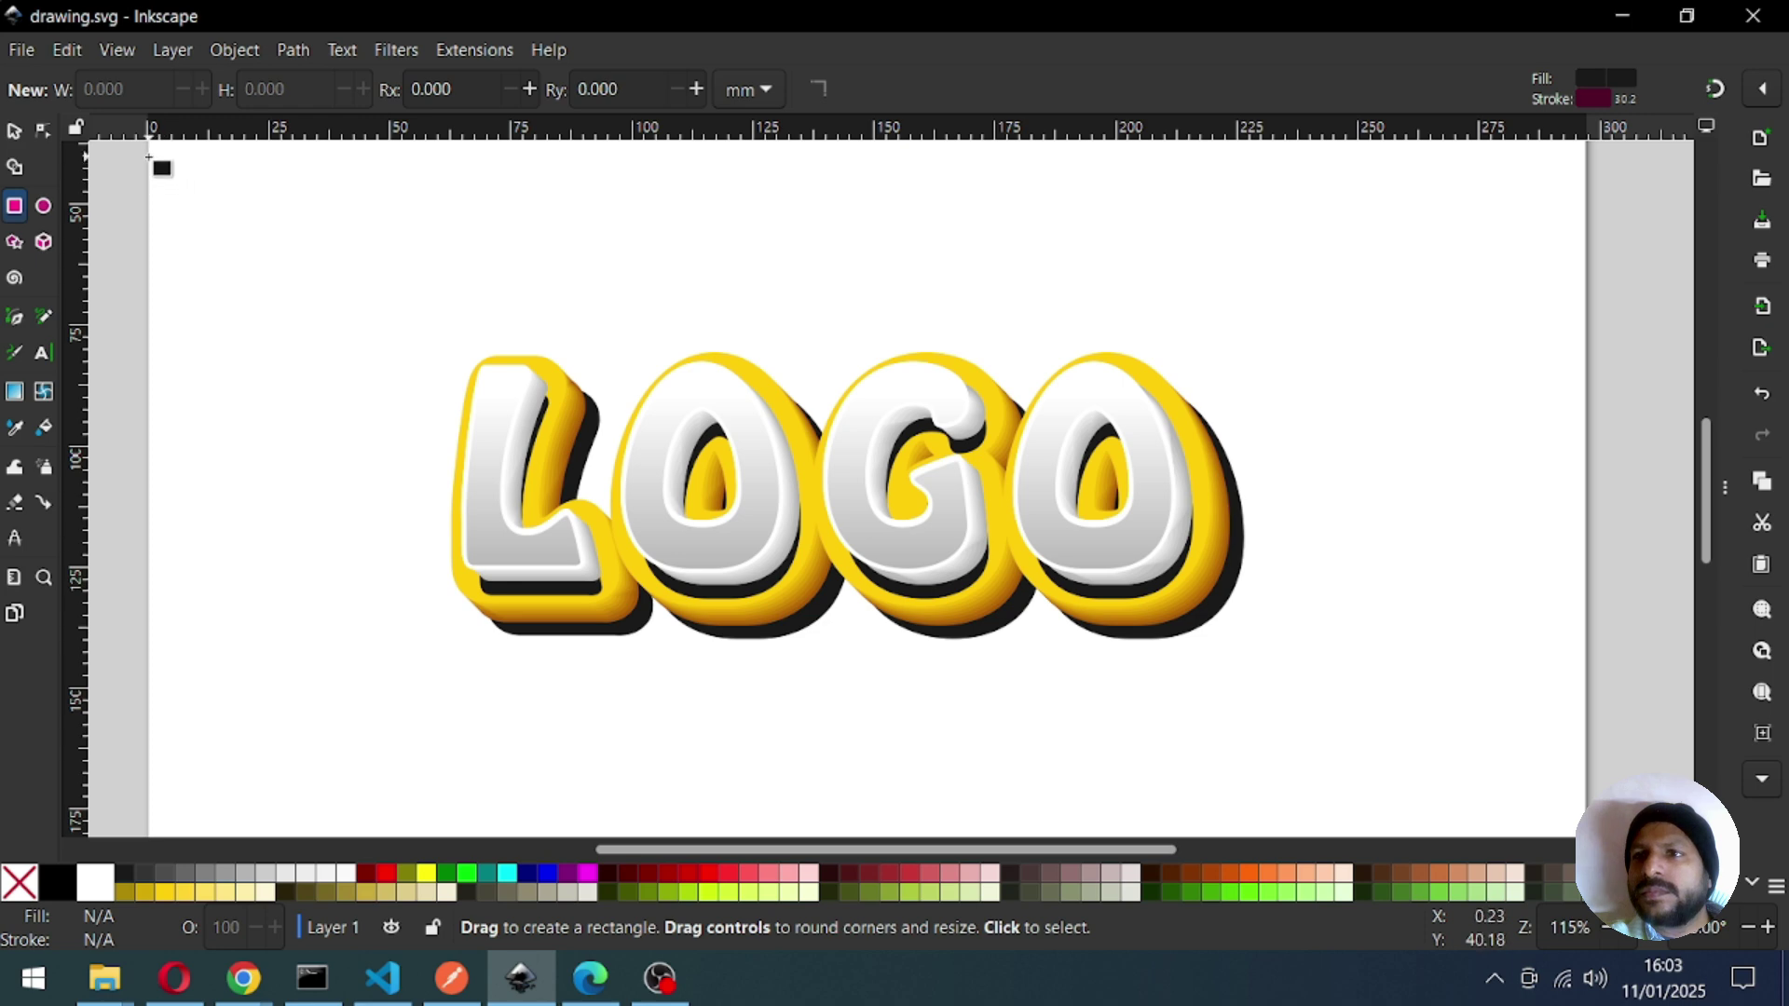
mouse_move(160, 164)
mouse_down()
mouse_move(884, 533)
mouse_move(1454, 753)
mouse_move(1584, 828)
mouse_up()
key(s)
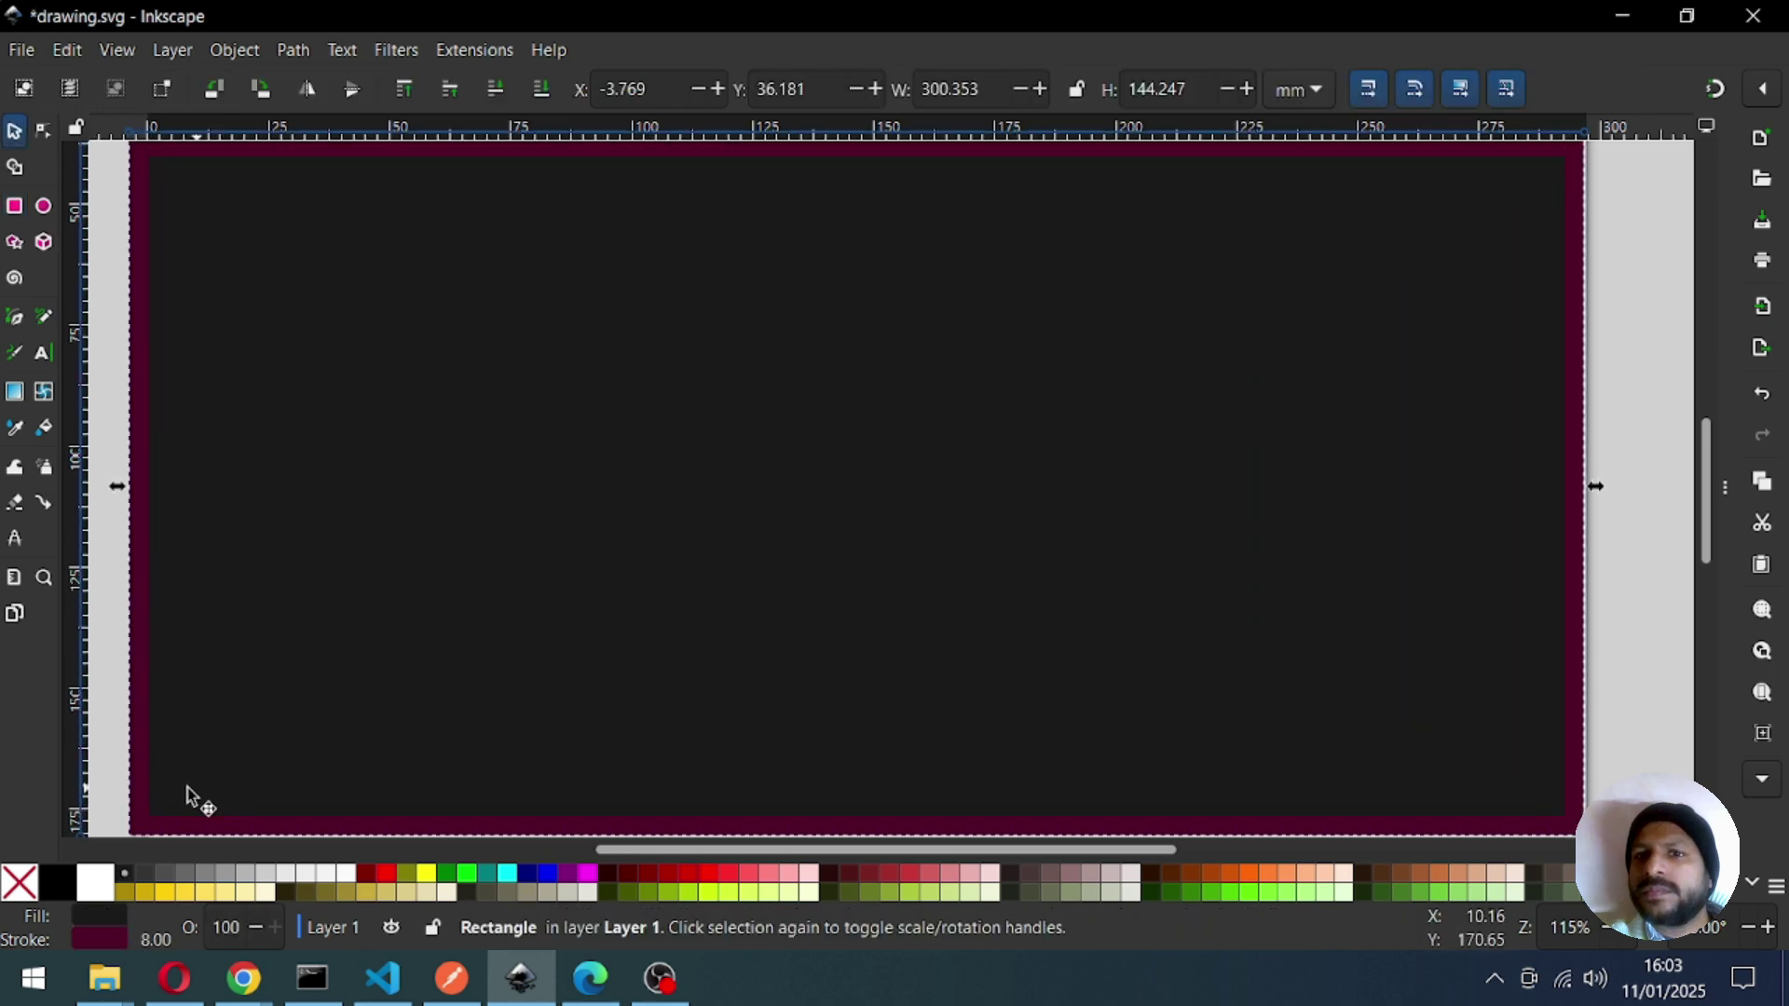
shift+click(33, 887)
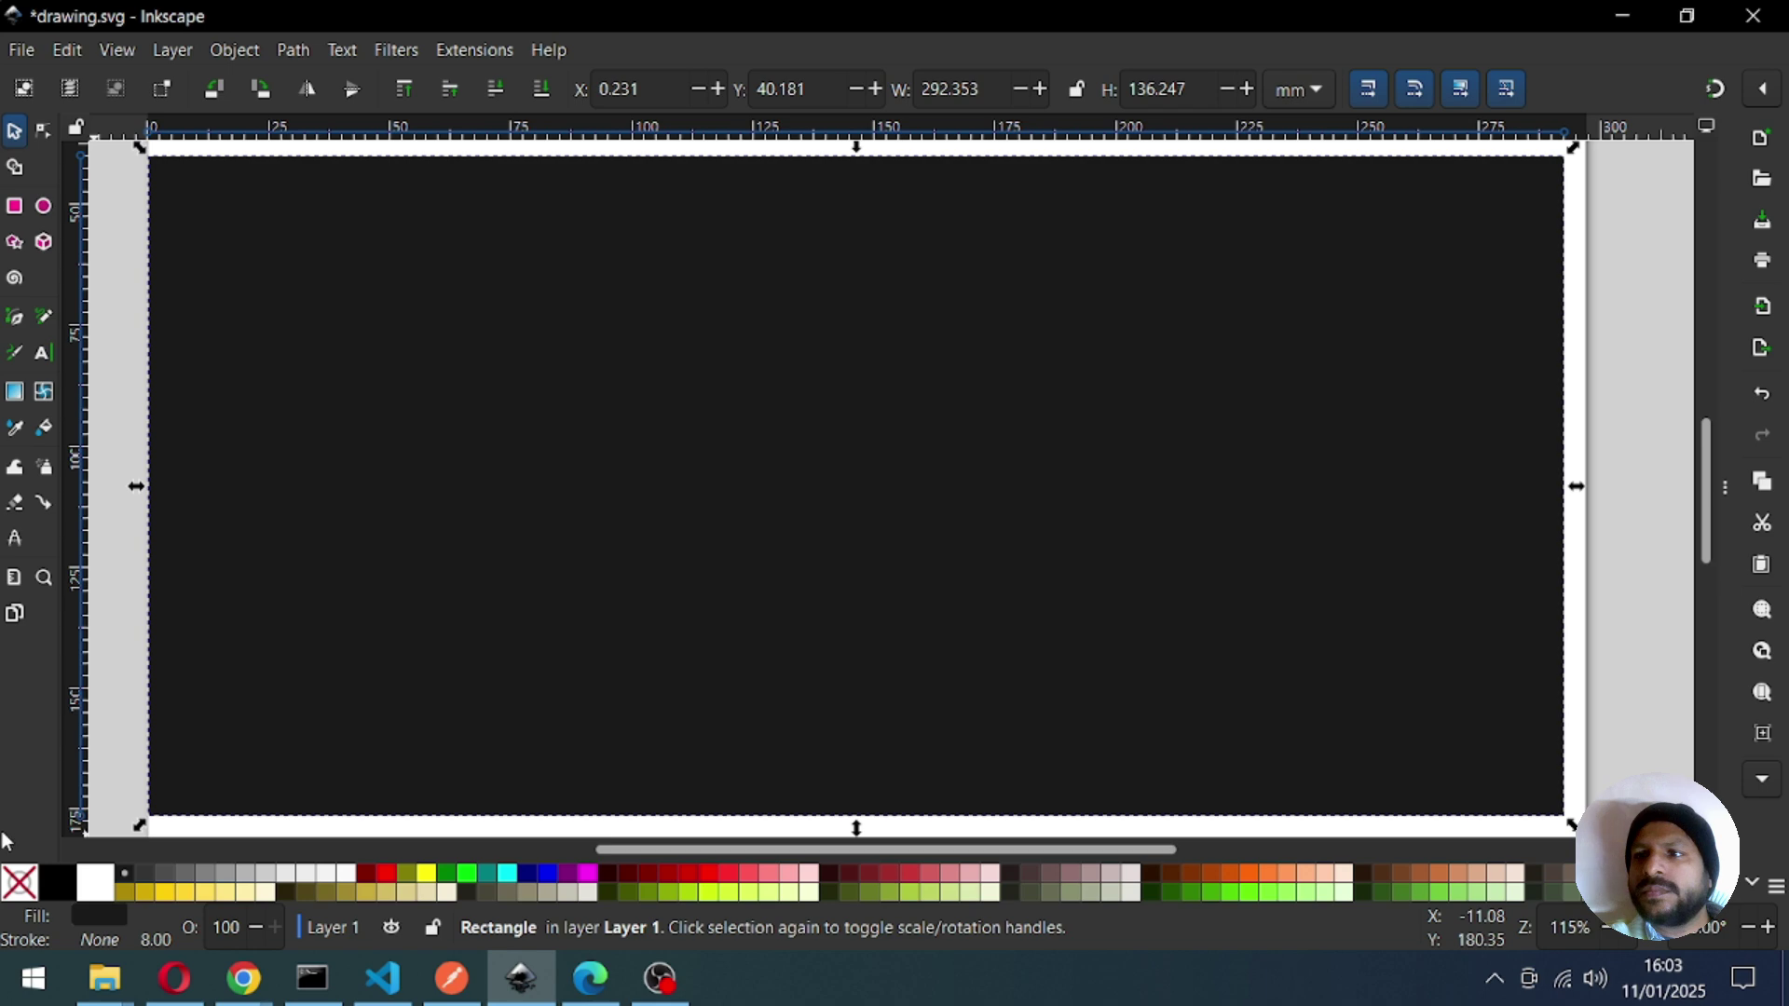
Fill the background rectangle with teal blue #37ABC8 after trying brighter turquoise shades.
click(1751, 888)
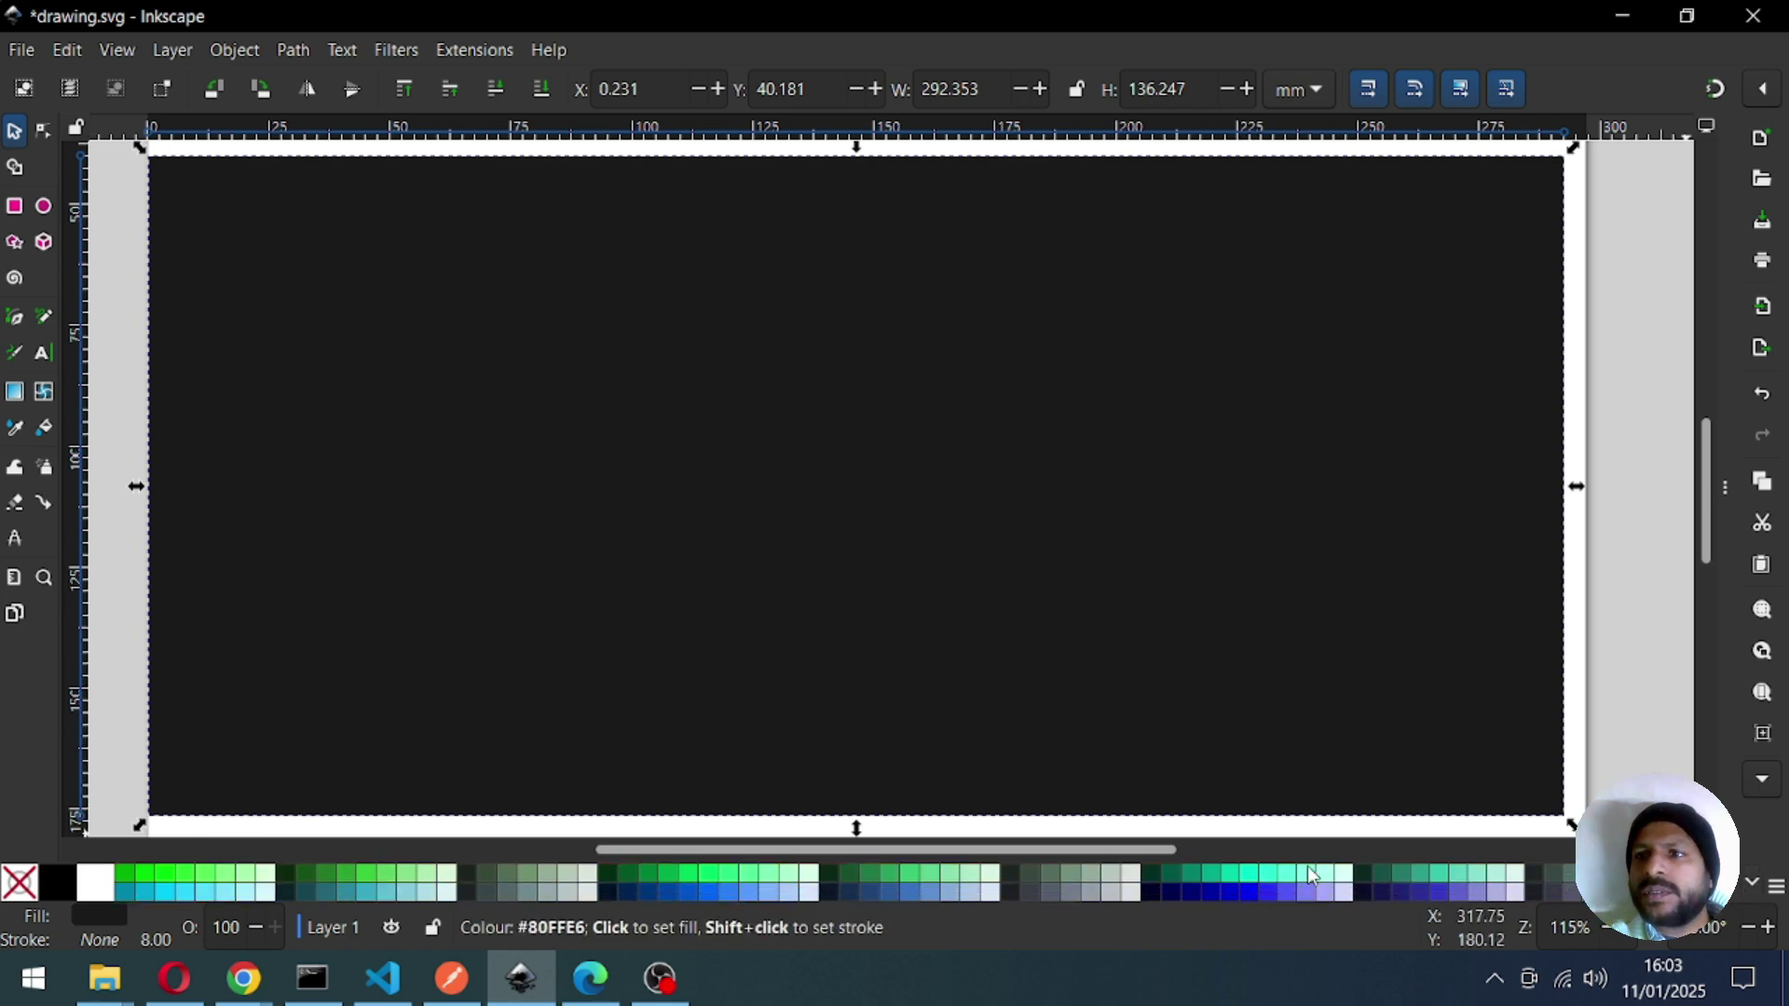
click(1251, 879)
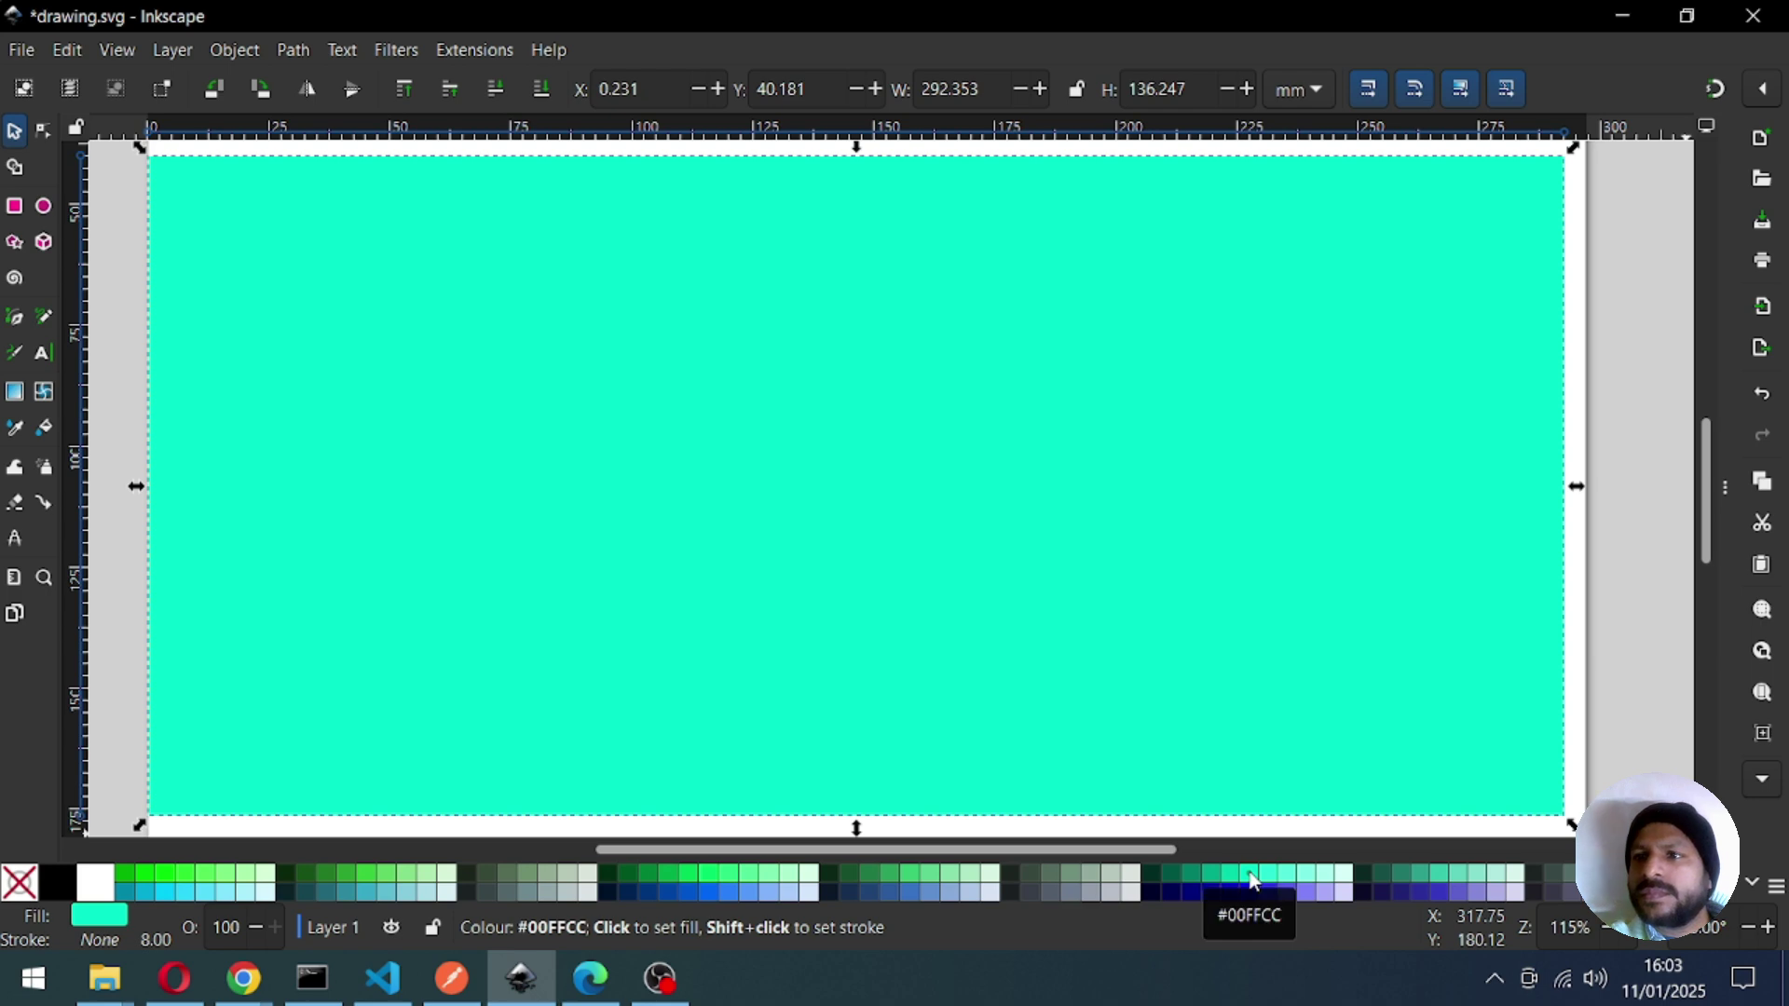
click(1444, 876)
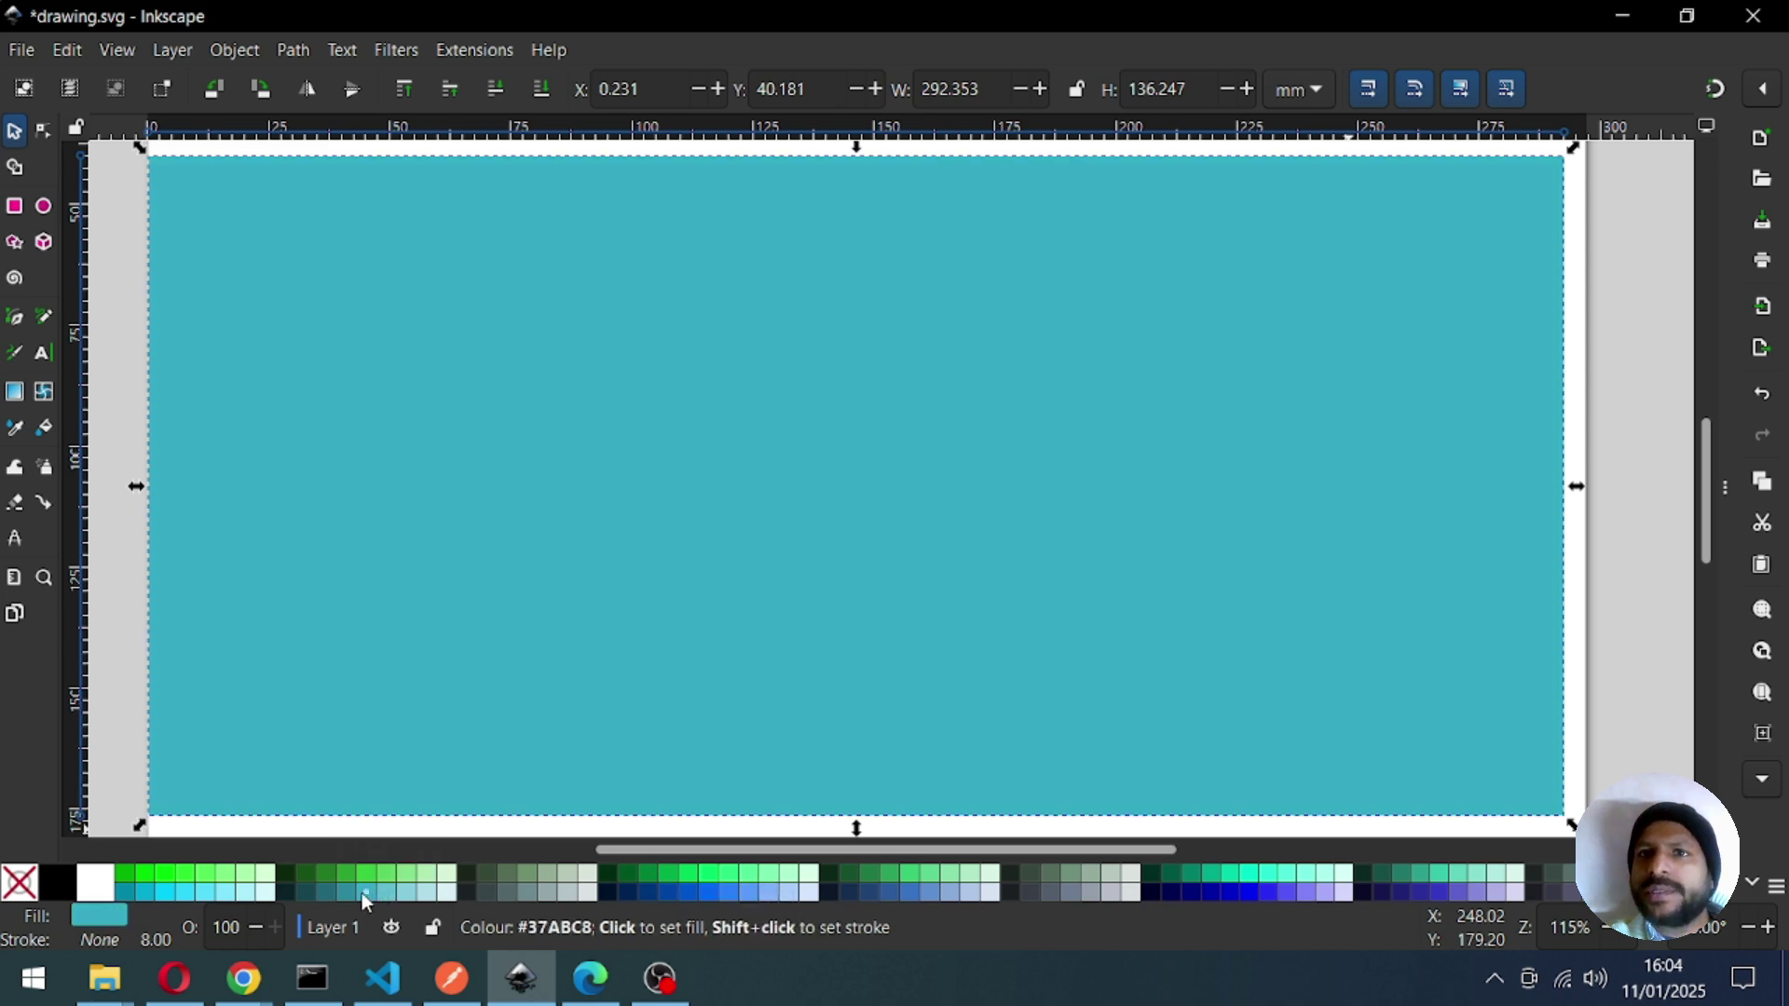
click(362, 893)
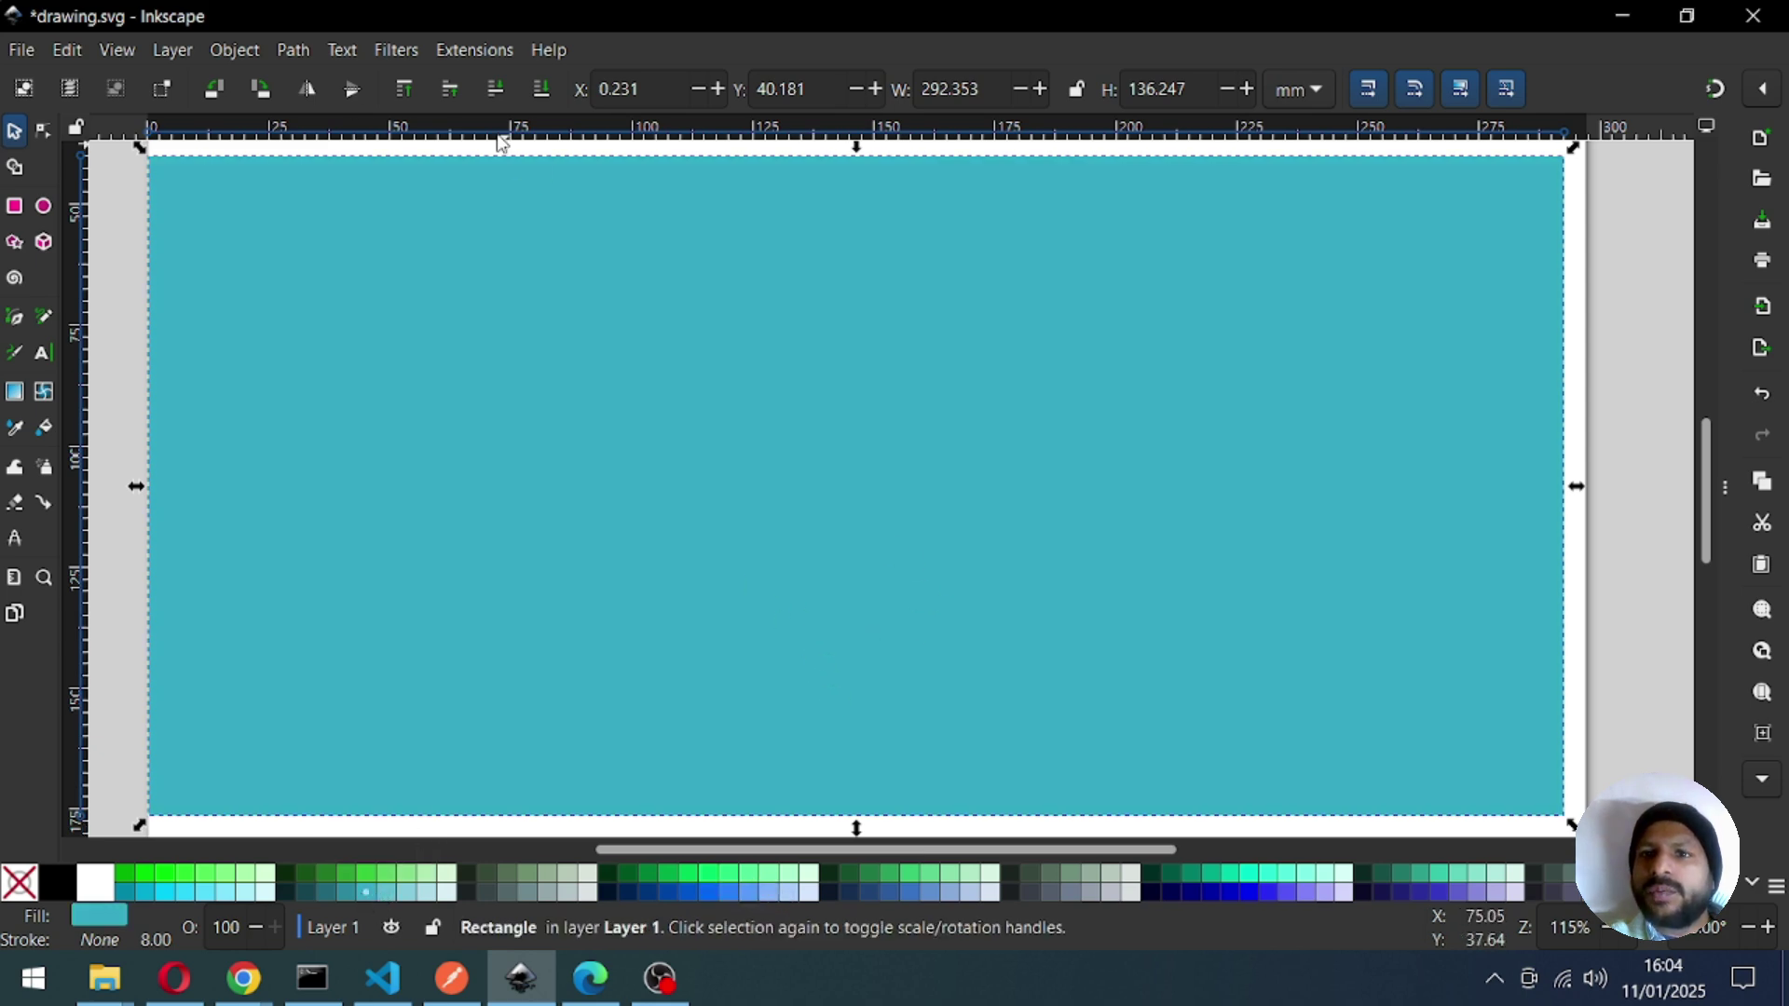
Send the teal rectangle to the bottom, behind all logo layers, and save the drawing.
click(235, 49)
click(303, 638)
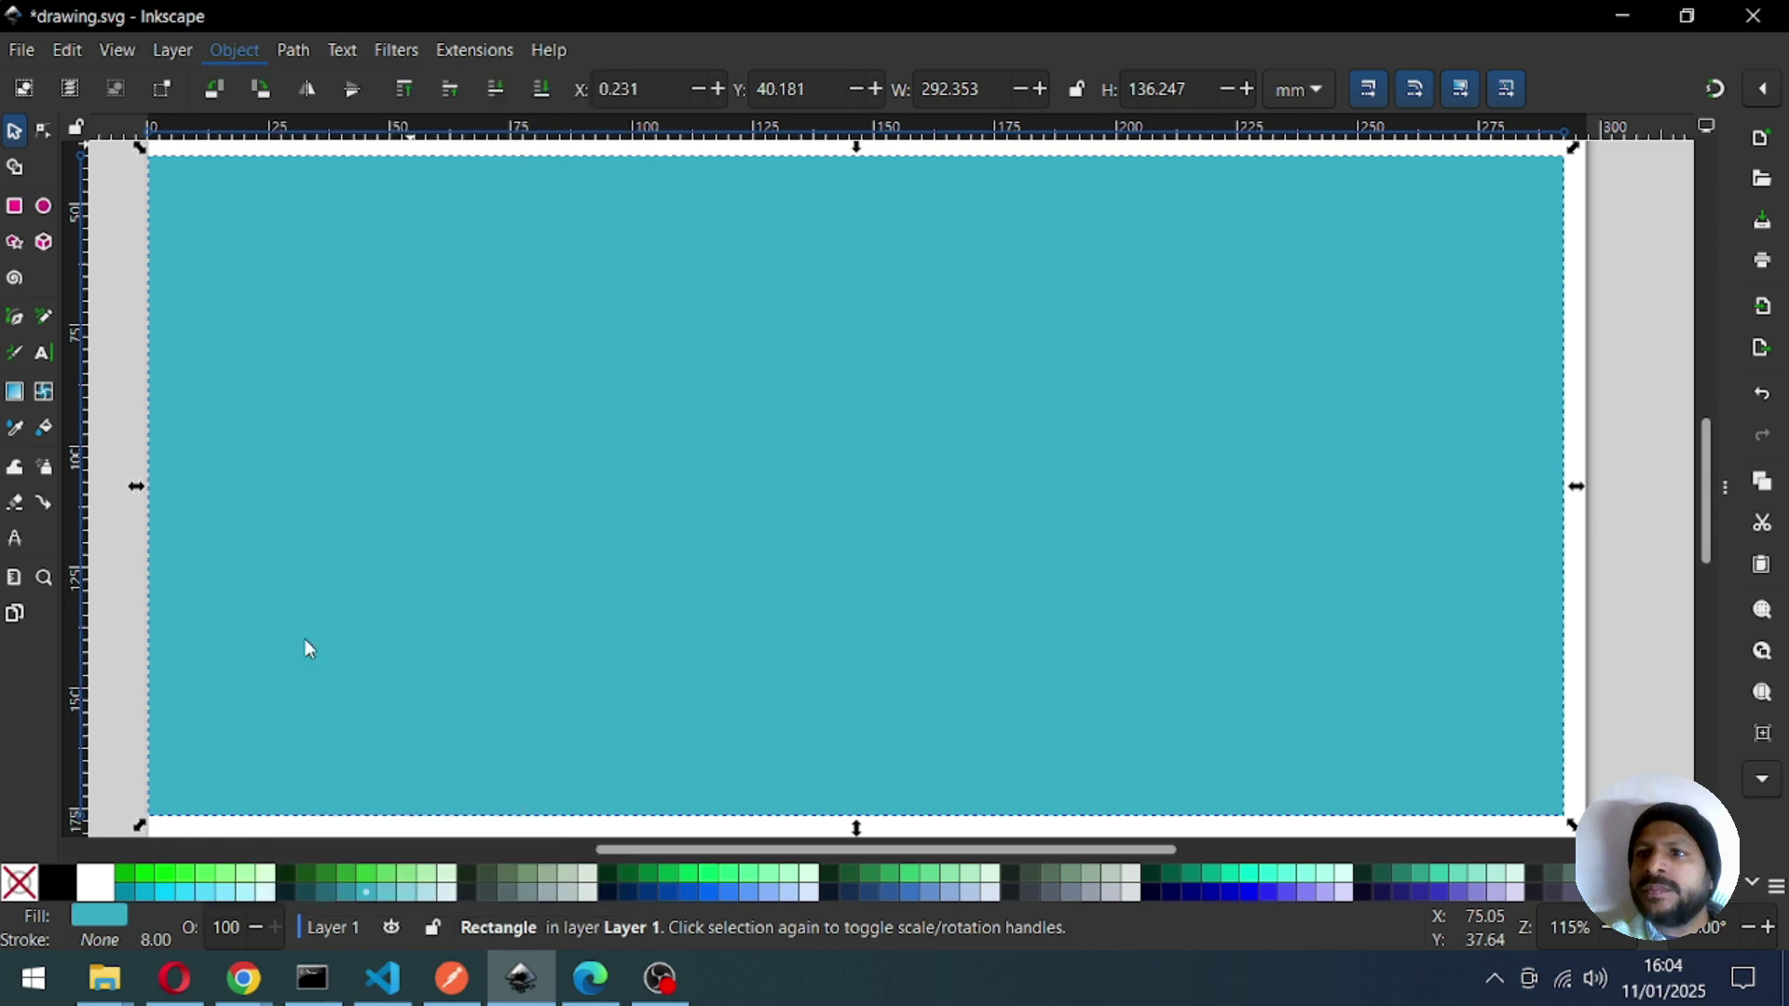
click(1626, 487)
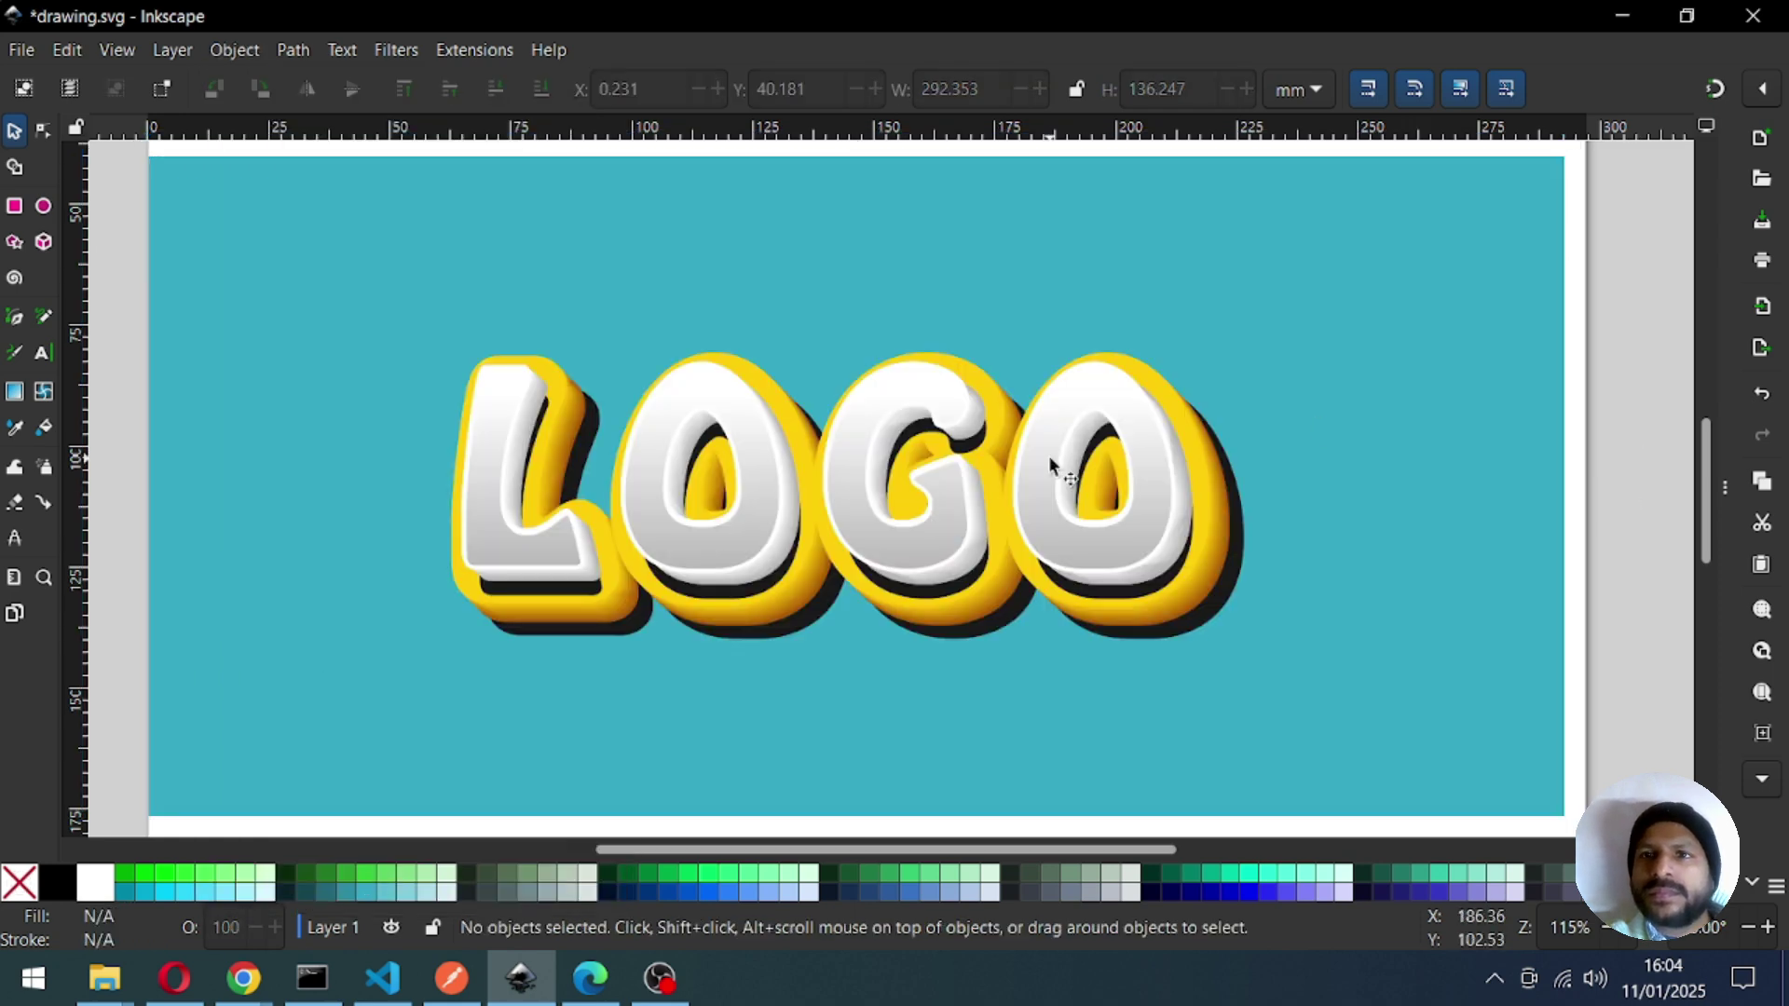
key(z)
drag(399, 281, 1403, 729)
key(ctrl+s)
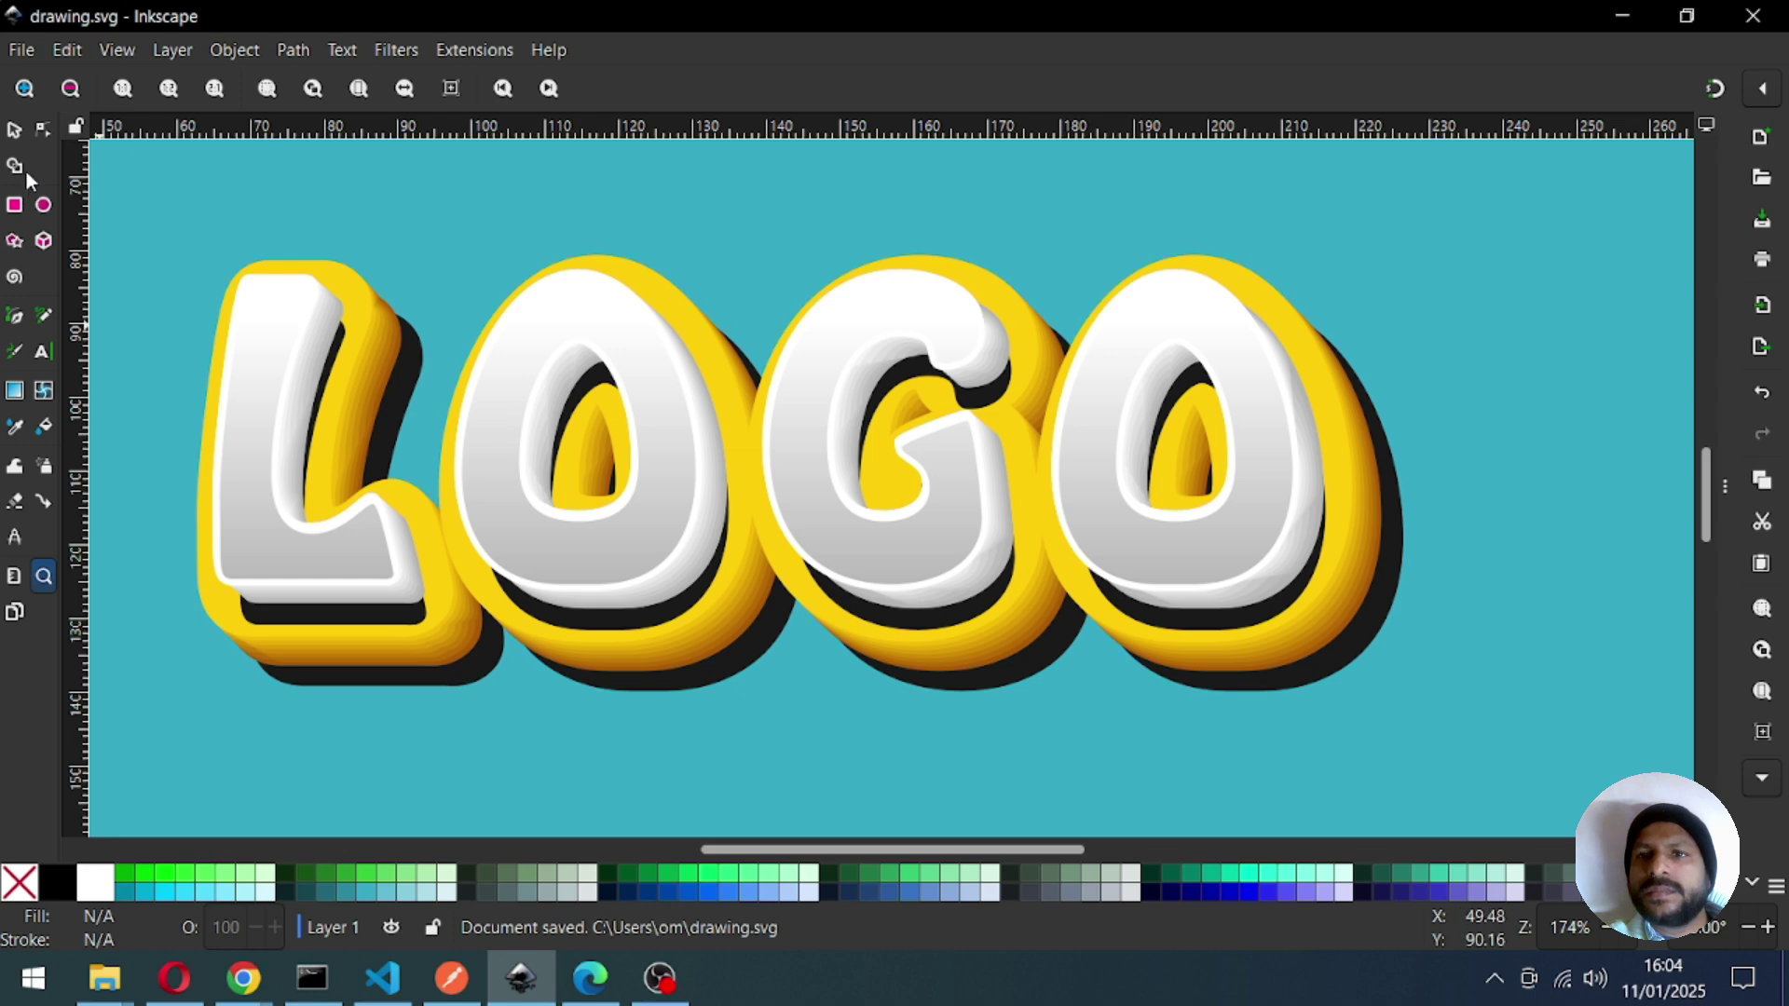
Nudge the near-black shadow directly behind the white letters to about X 68.7 mm, Y 87.1 mm.
click(15, 132)
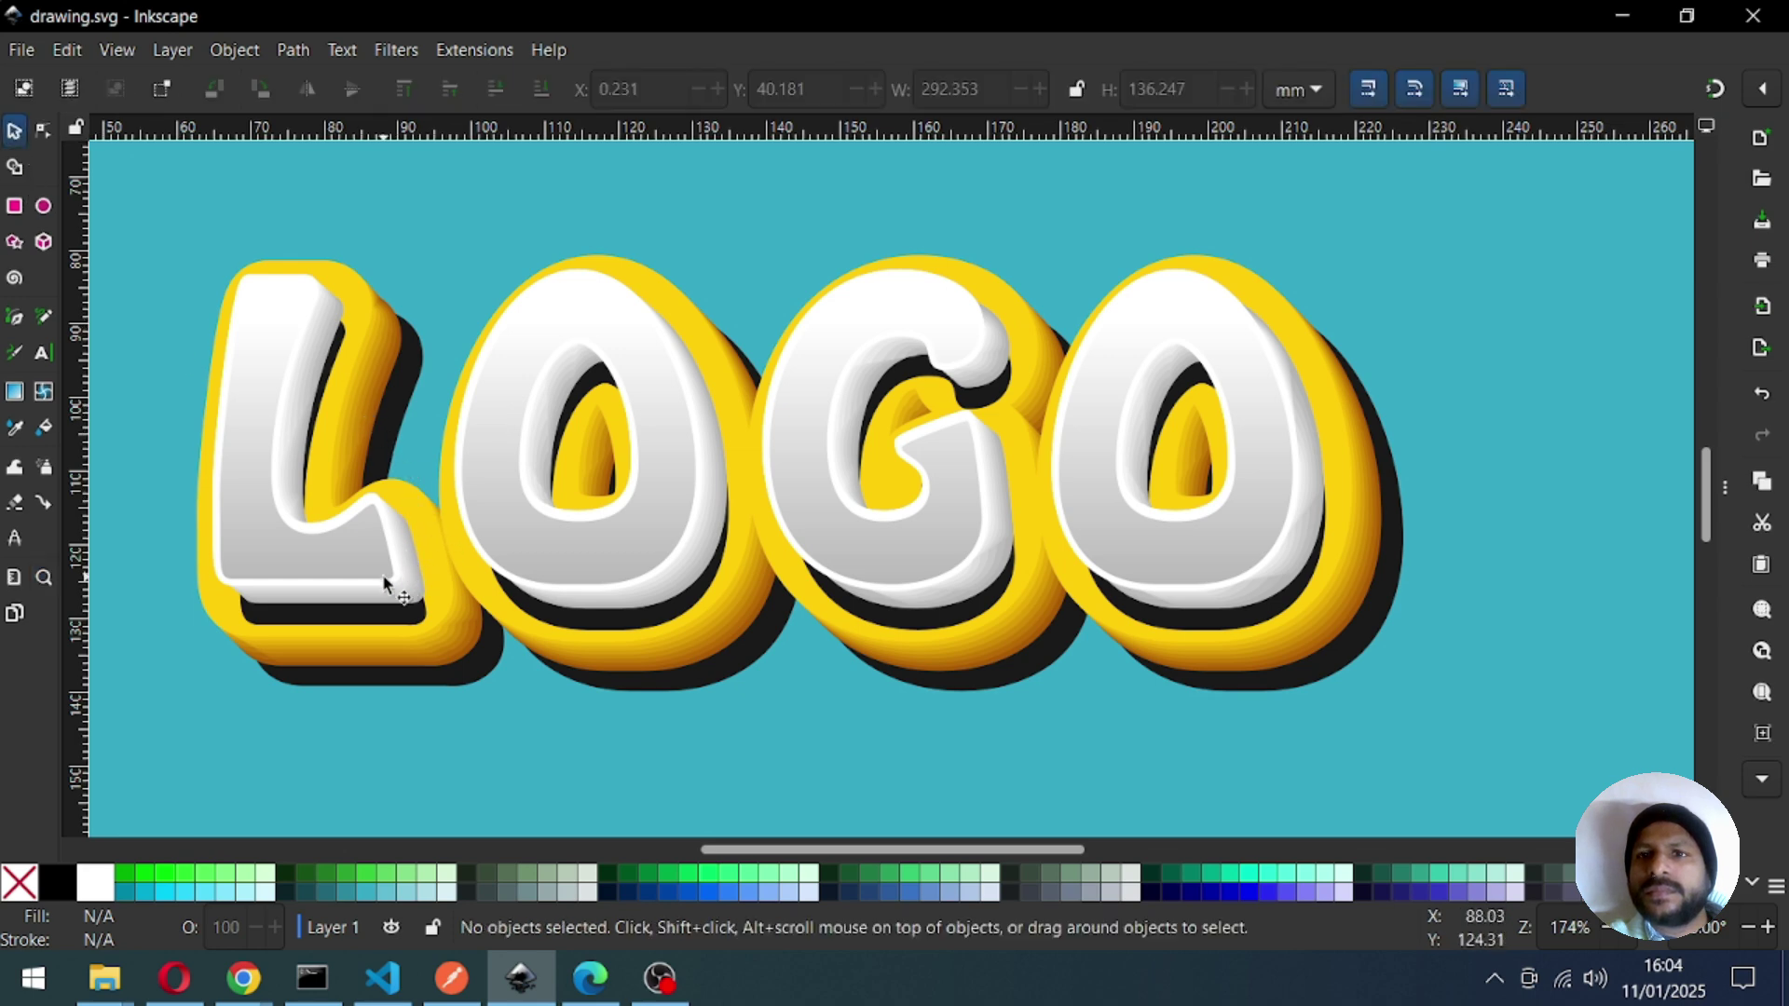
click(370, 612)
drag(370, 613, 380, 611)
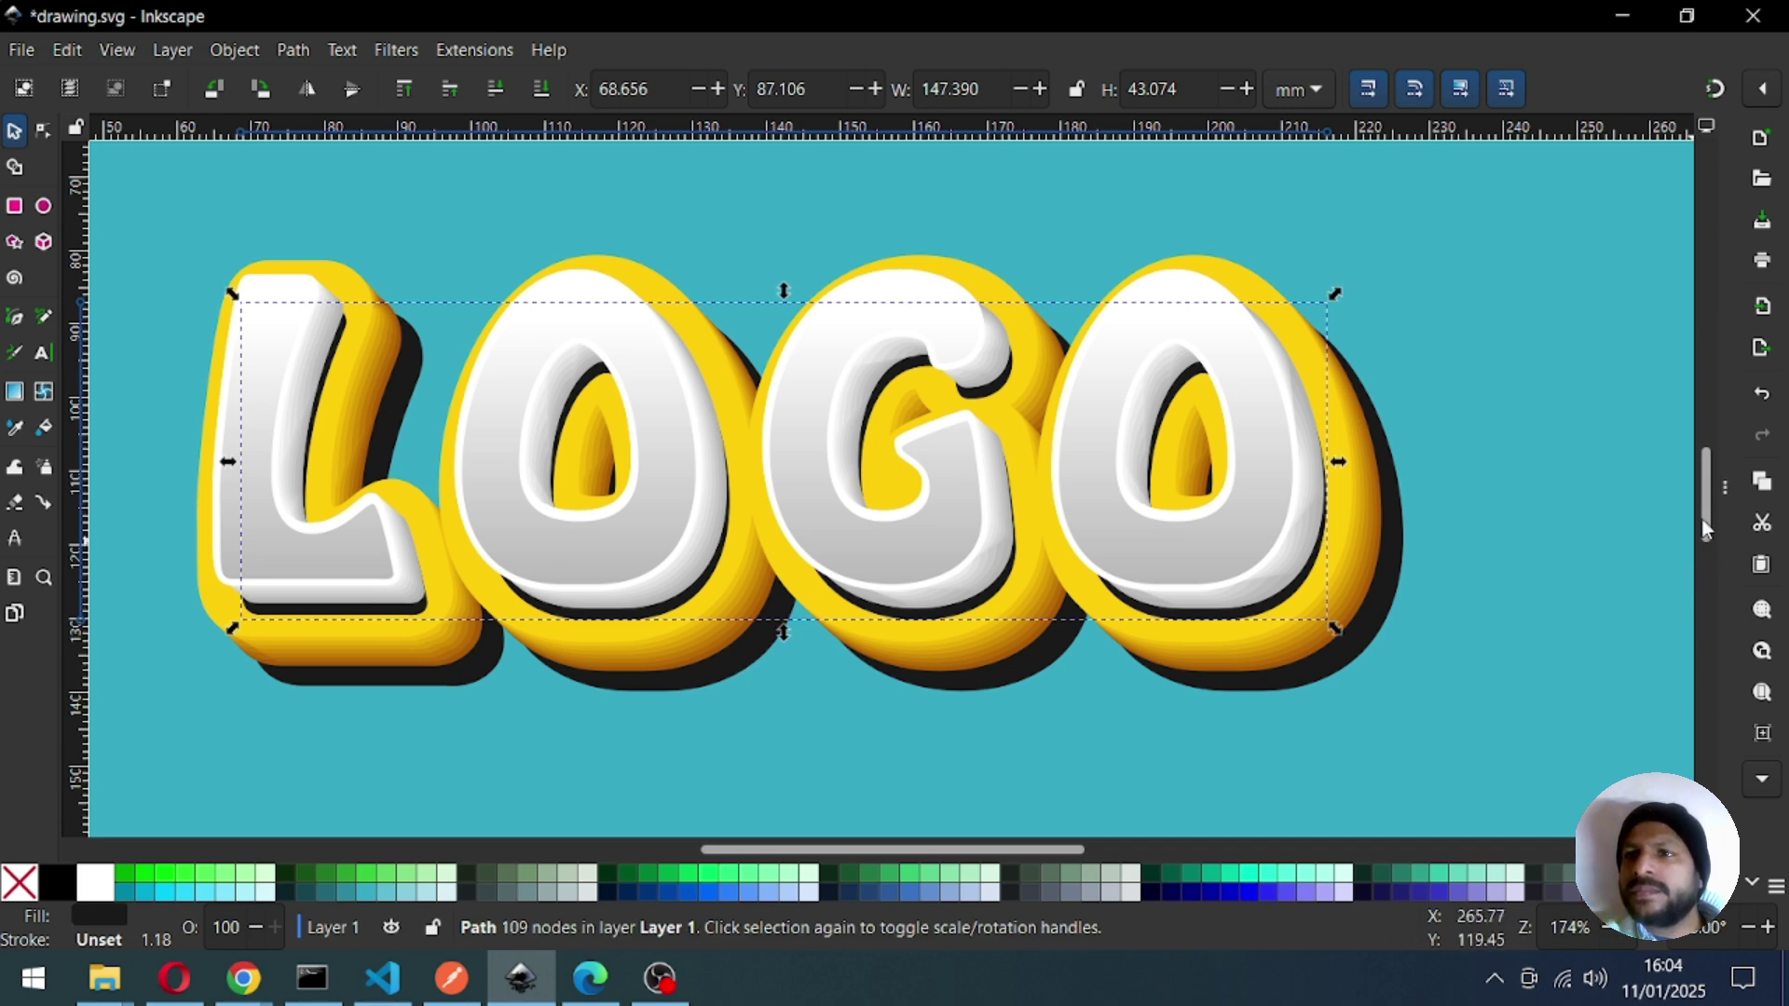
Blur the inner letter shadow slightly and fill it with dark yellow-brown 806600.
key(ctrl+shift+f)
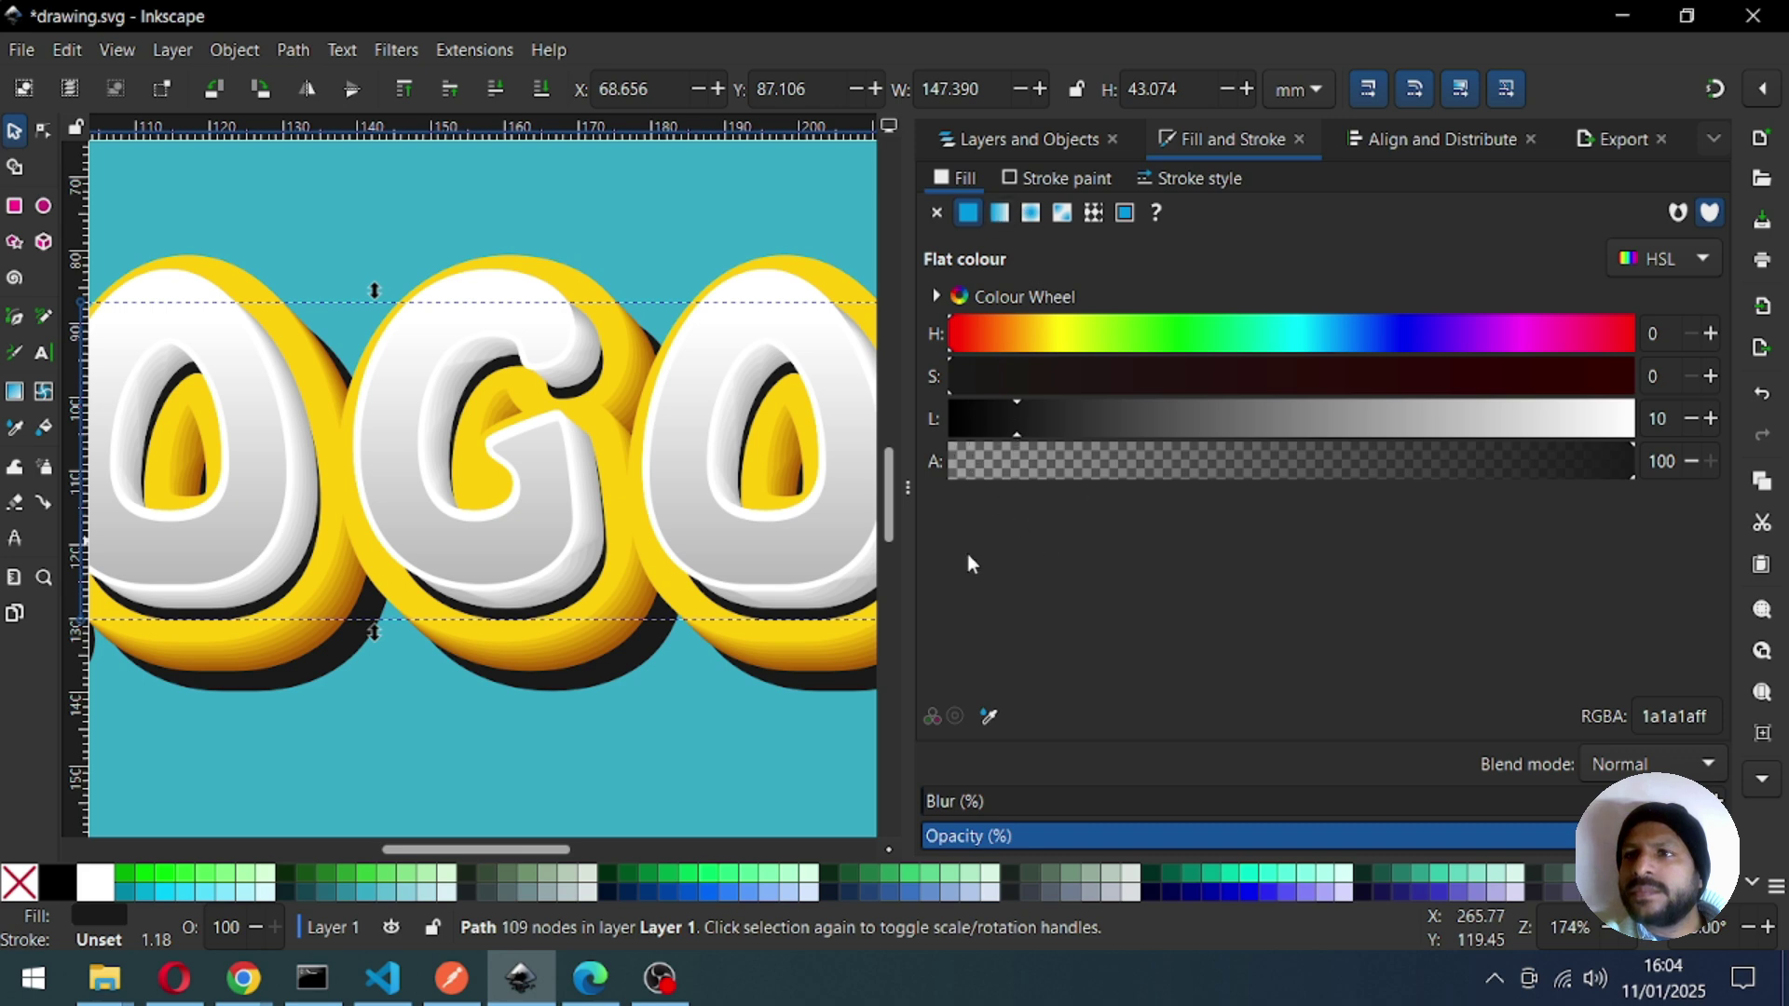
drag(939, 807, 1004, 802)
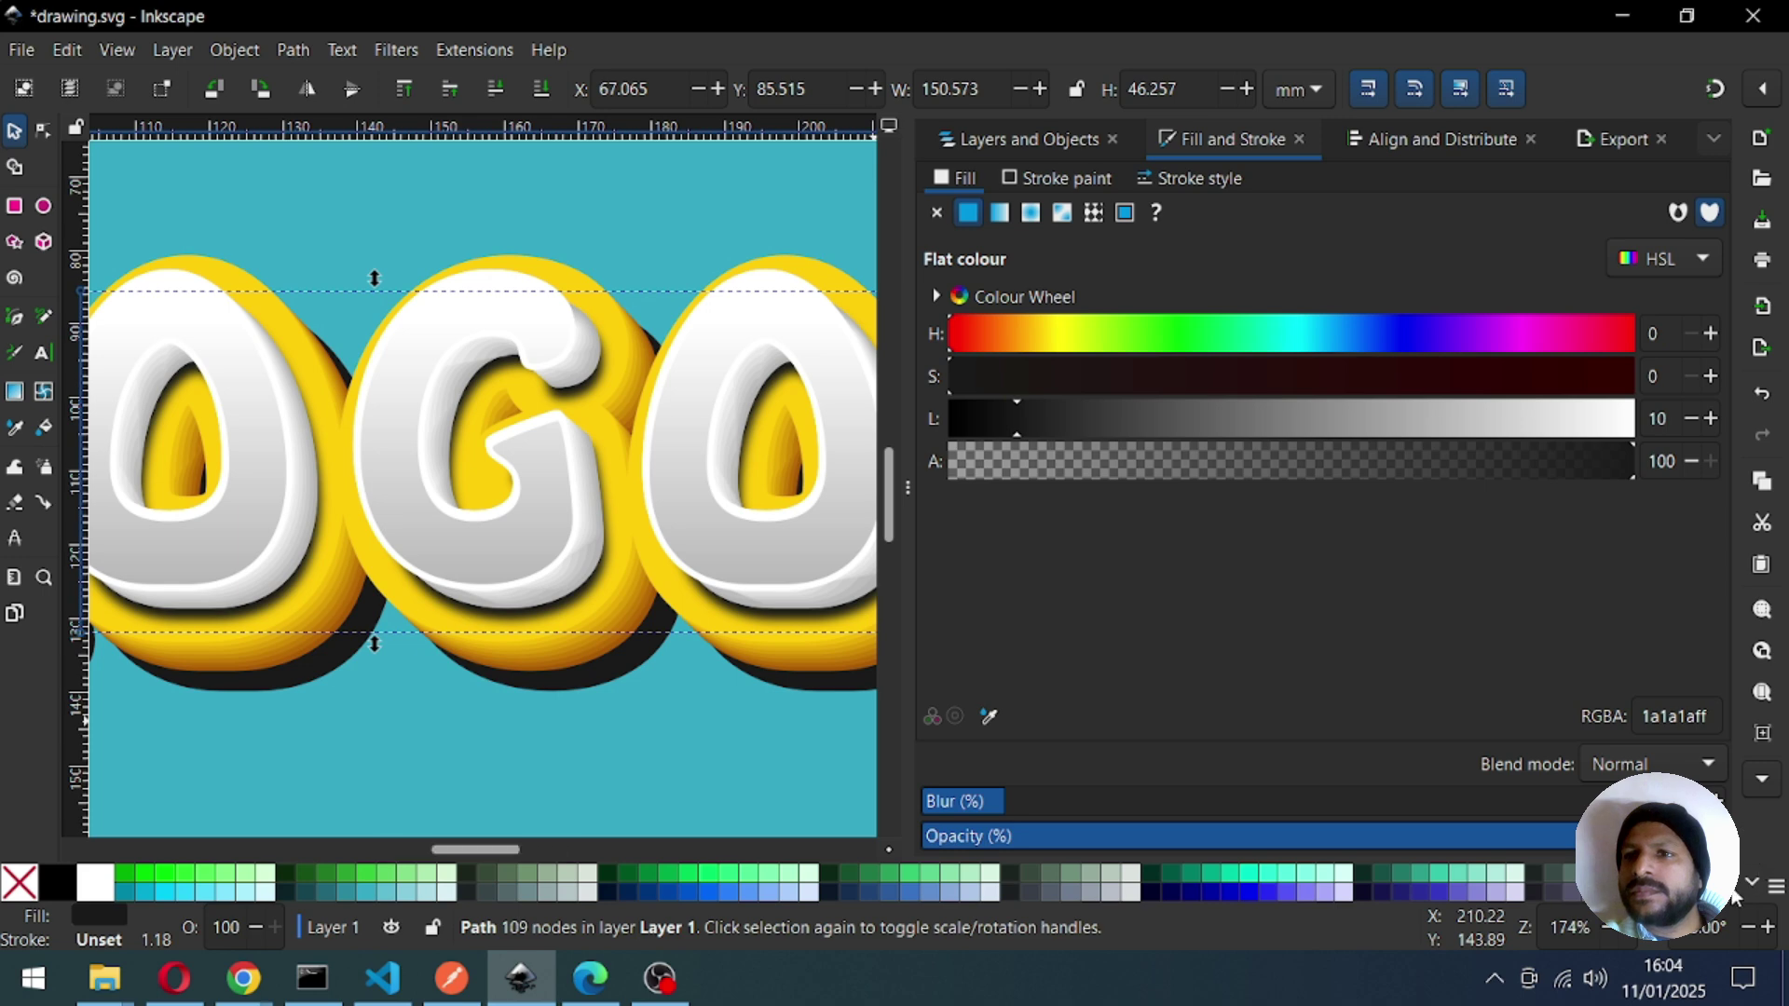
scroll(1732, 900, down, 1)
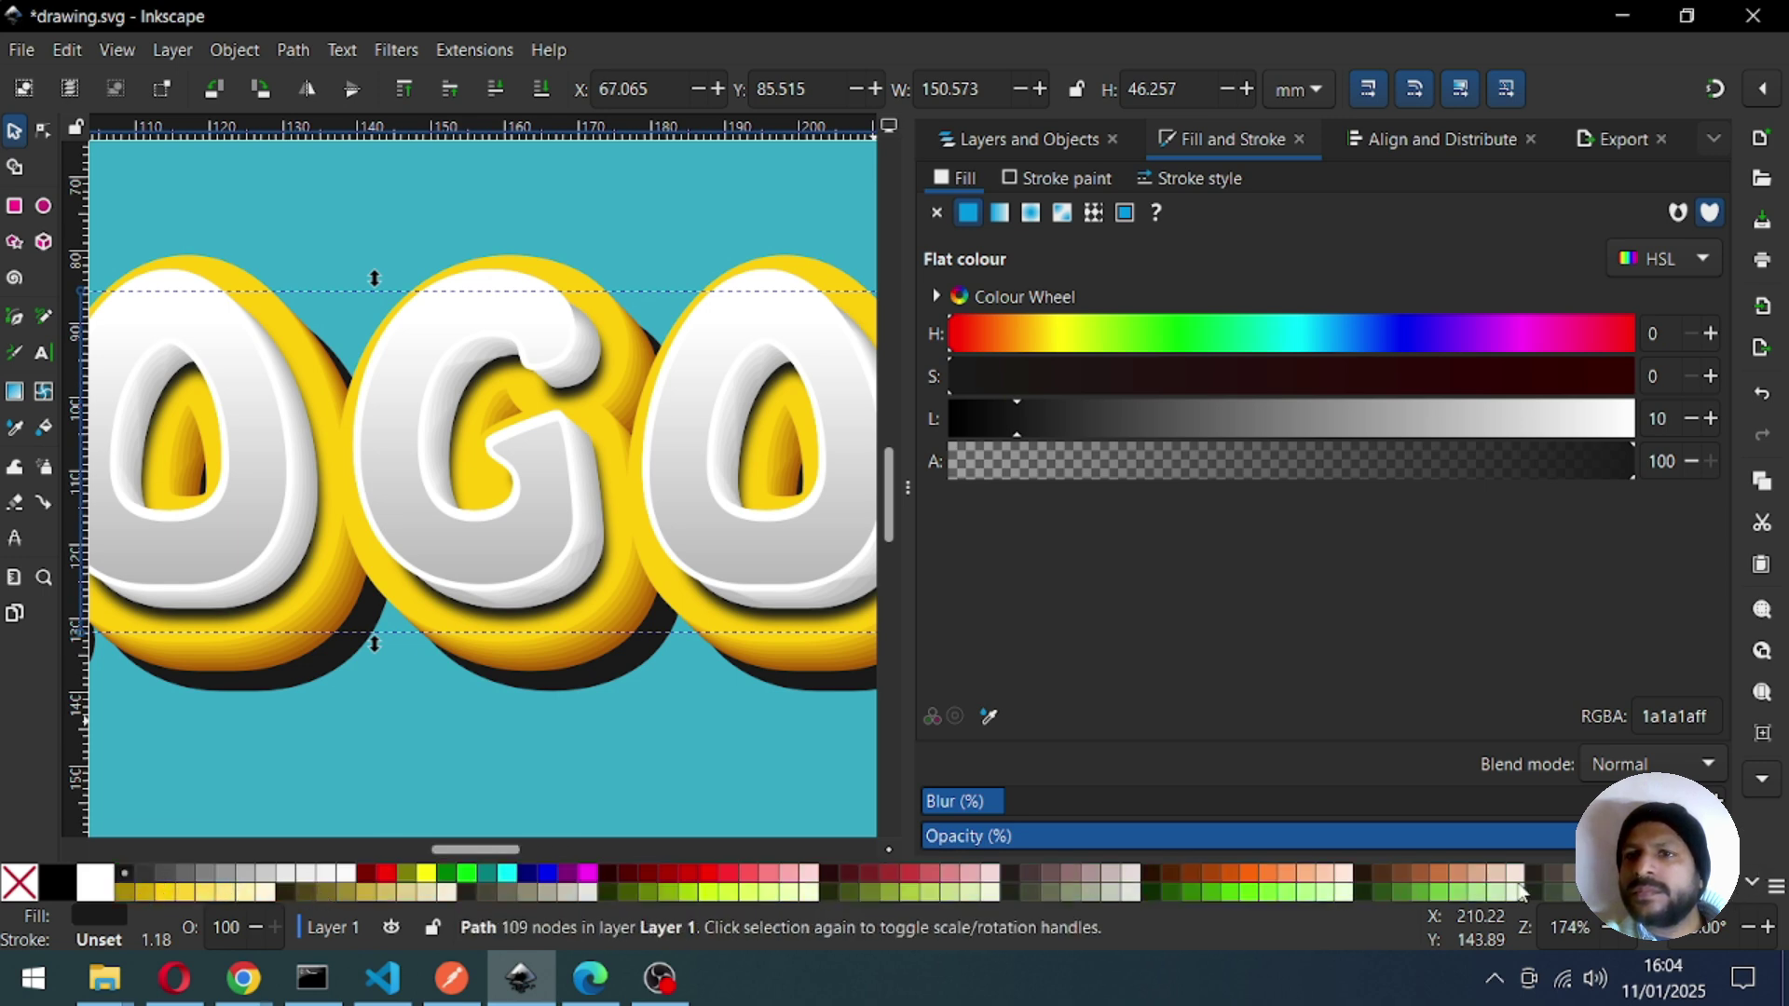
click(1636, 897)
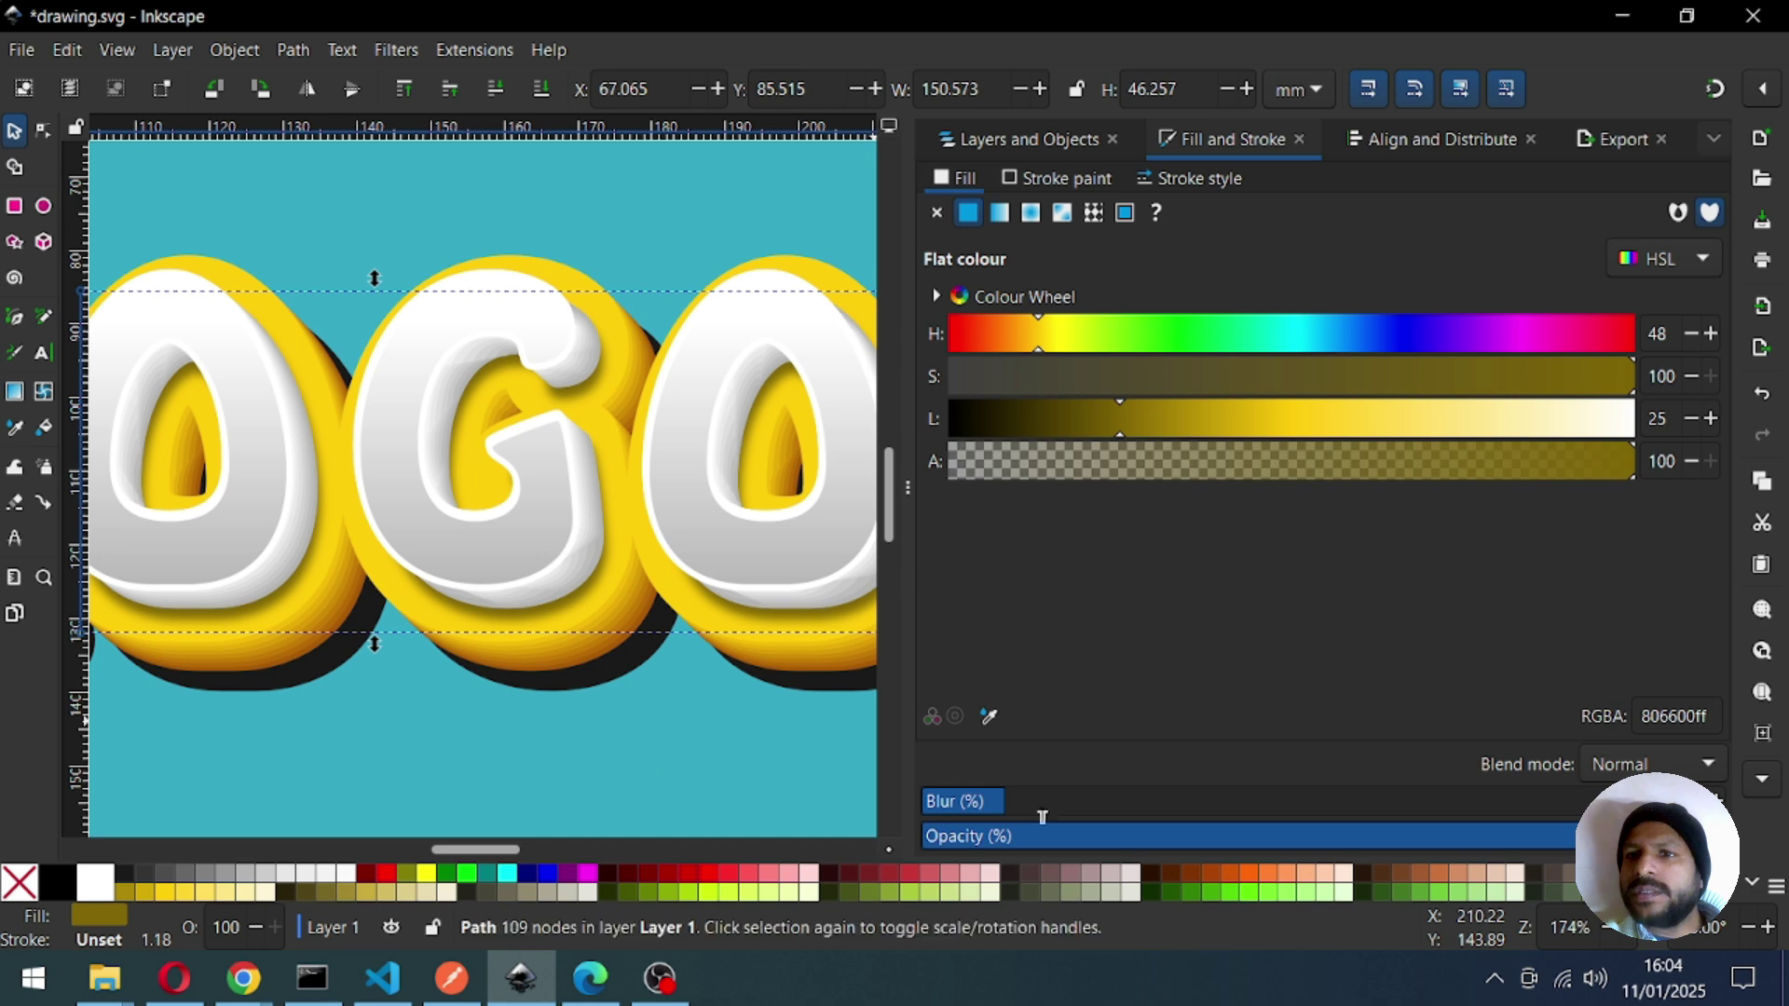
Recolour the rear shadow group with the teal sampled from the background and lower its lightness to 21.
click(586, 690)
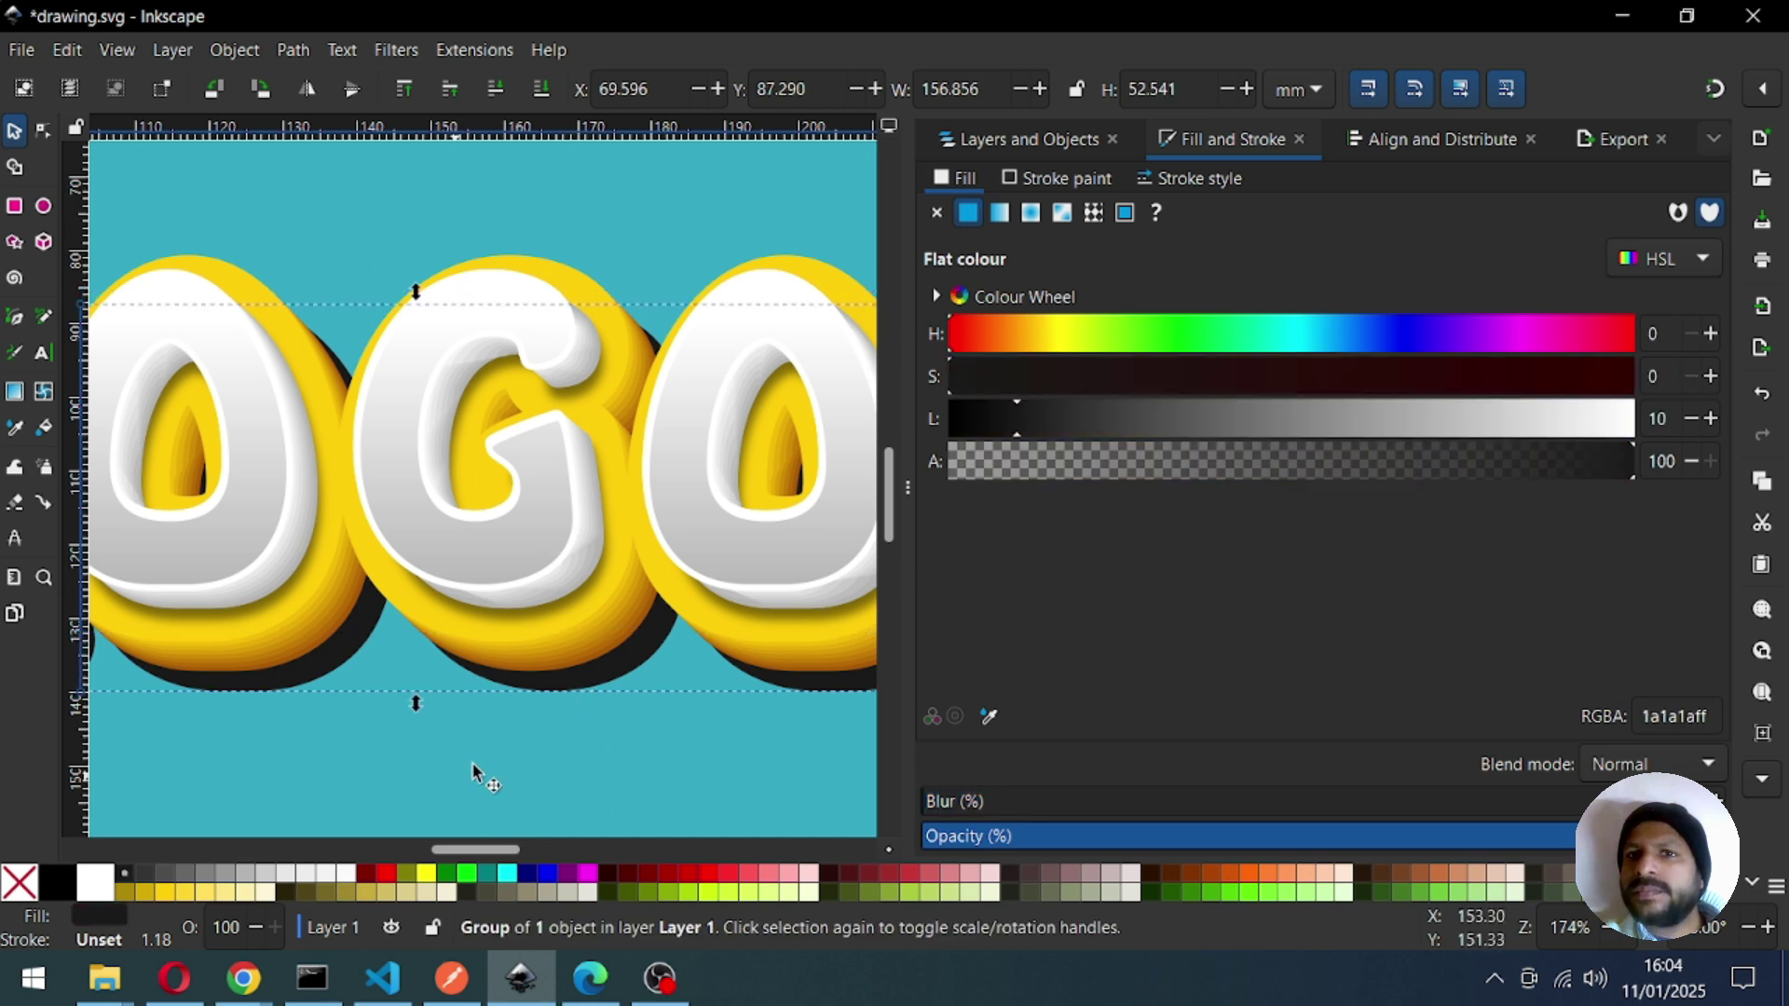
click(16, 430)
click(528, 739)
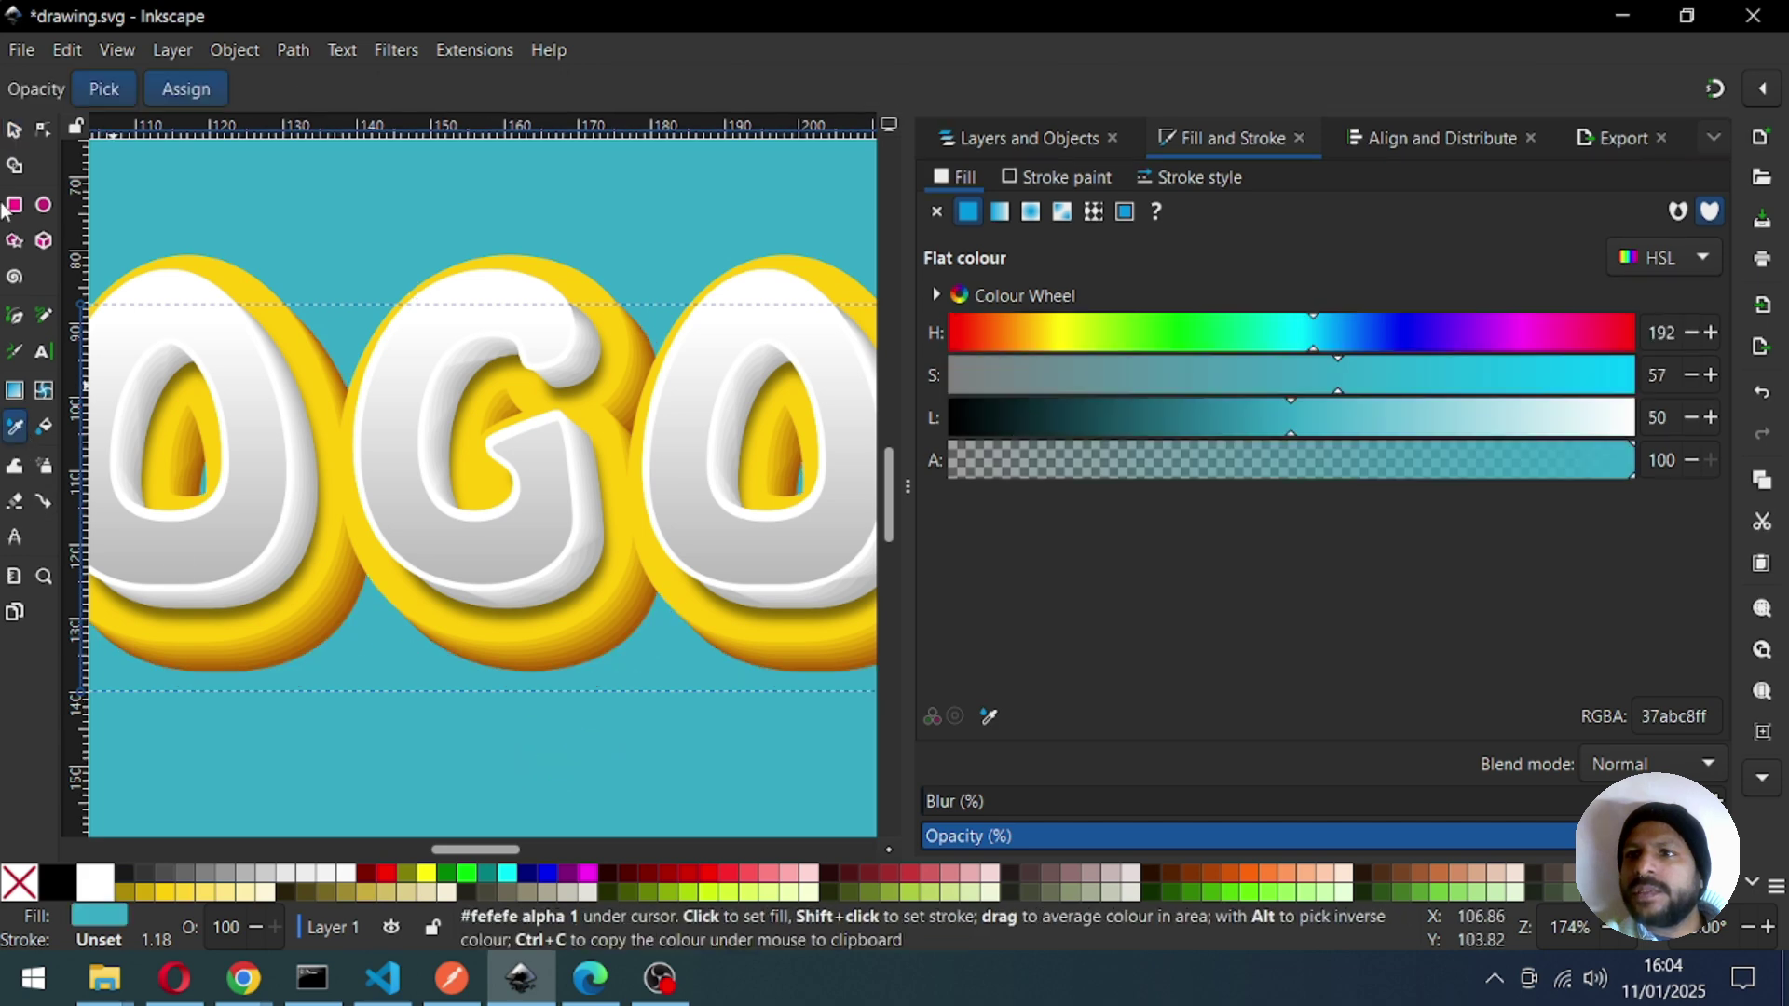
click(13, 132)
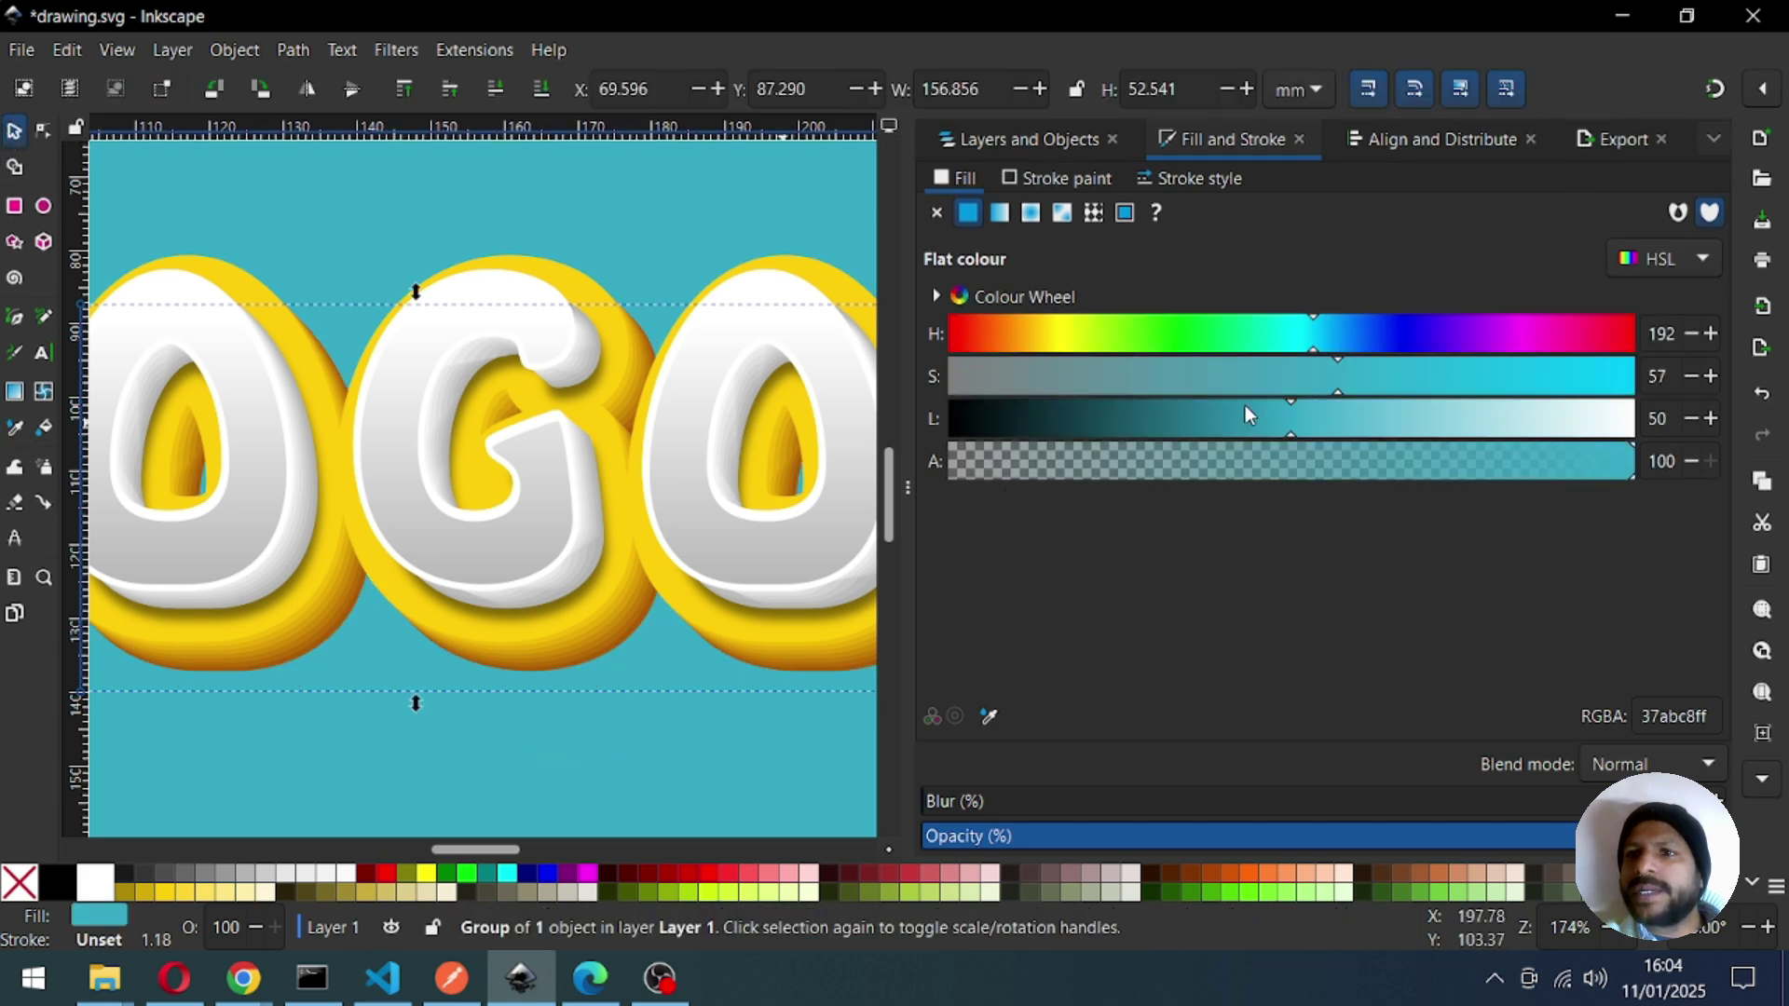
drag(1249, 415, 1092, 418)
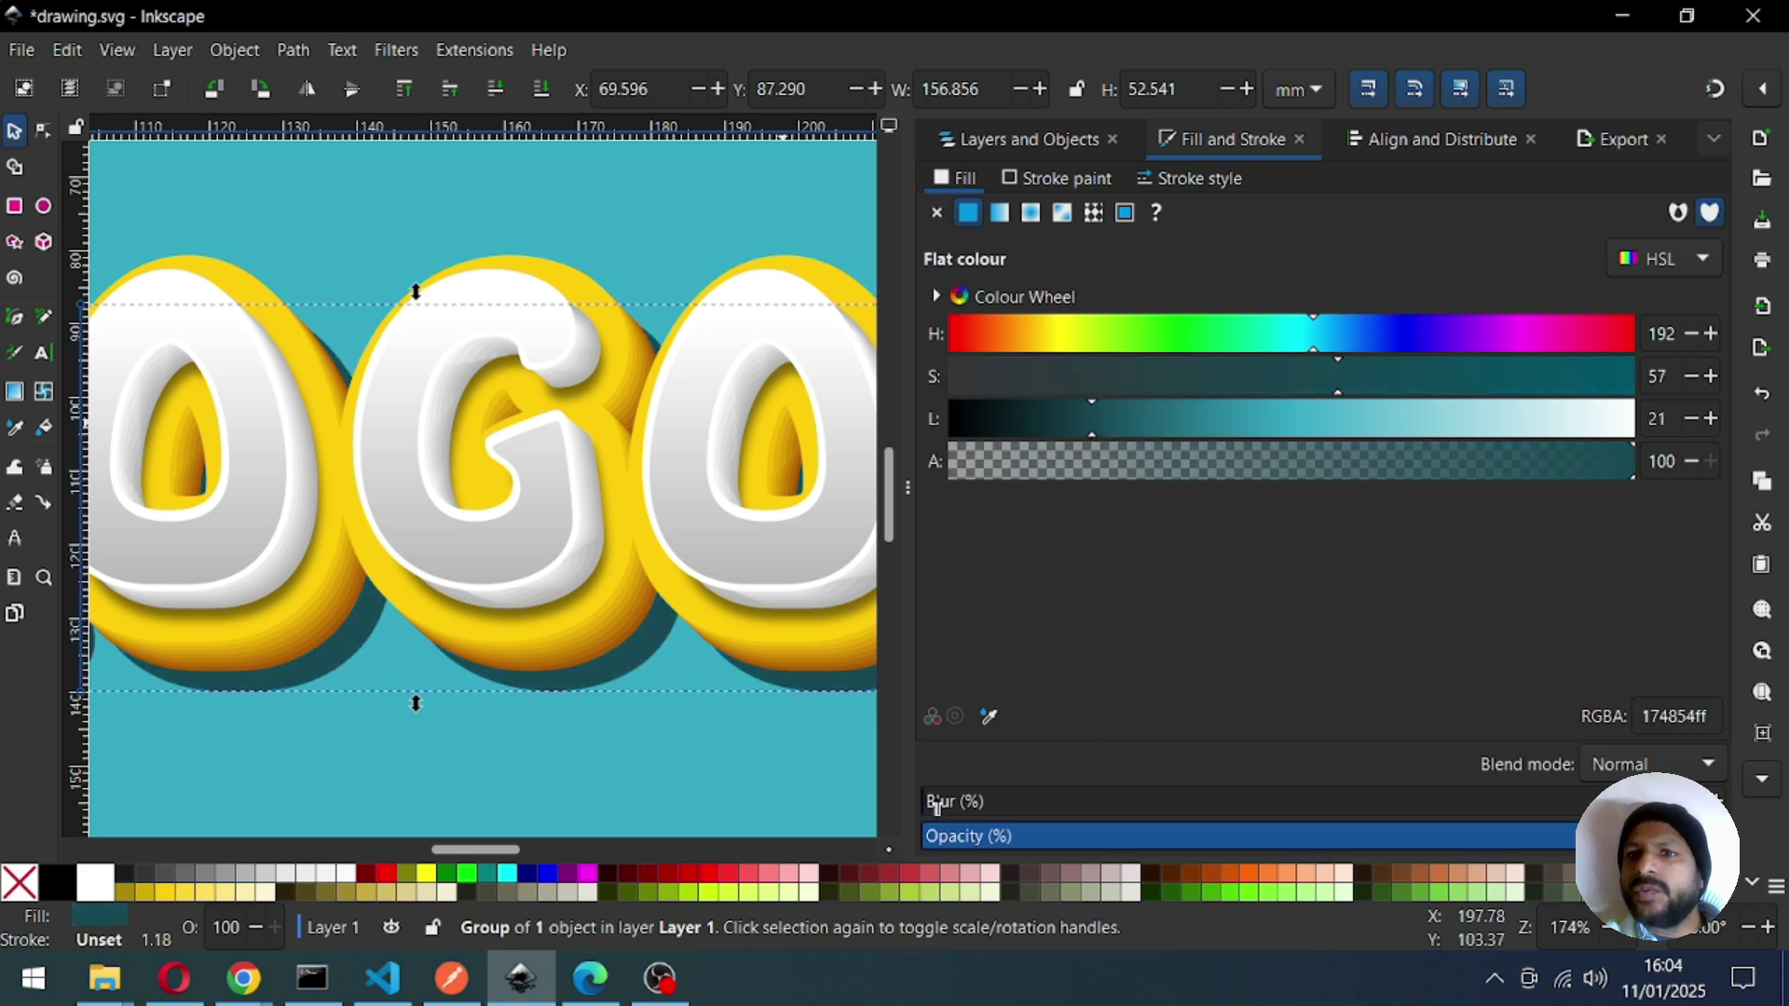
Blur the dark teal rear shadow into a soft drop shadow and show the whole logo on its background.
drag(937, 806, 1051, 809)
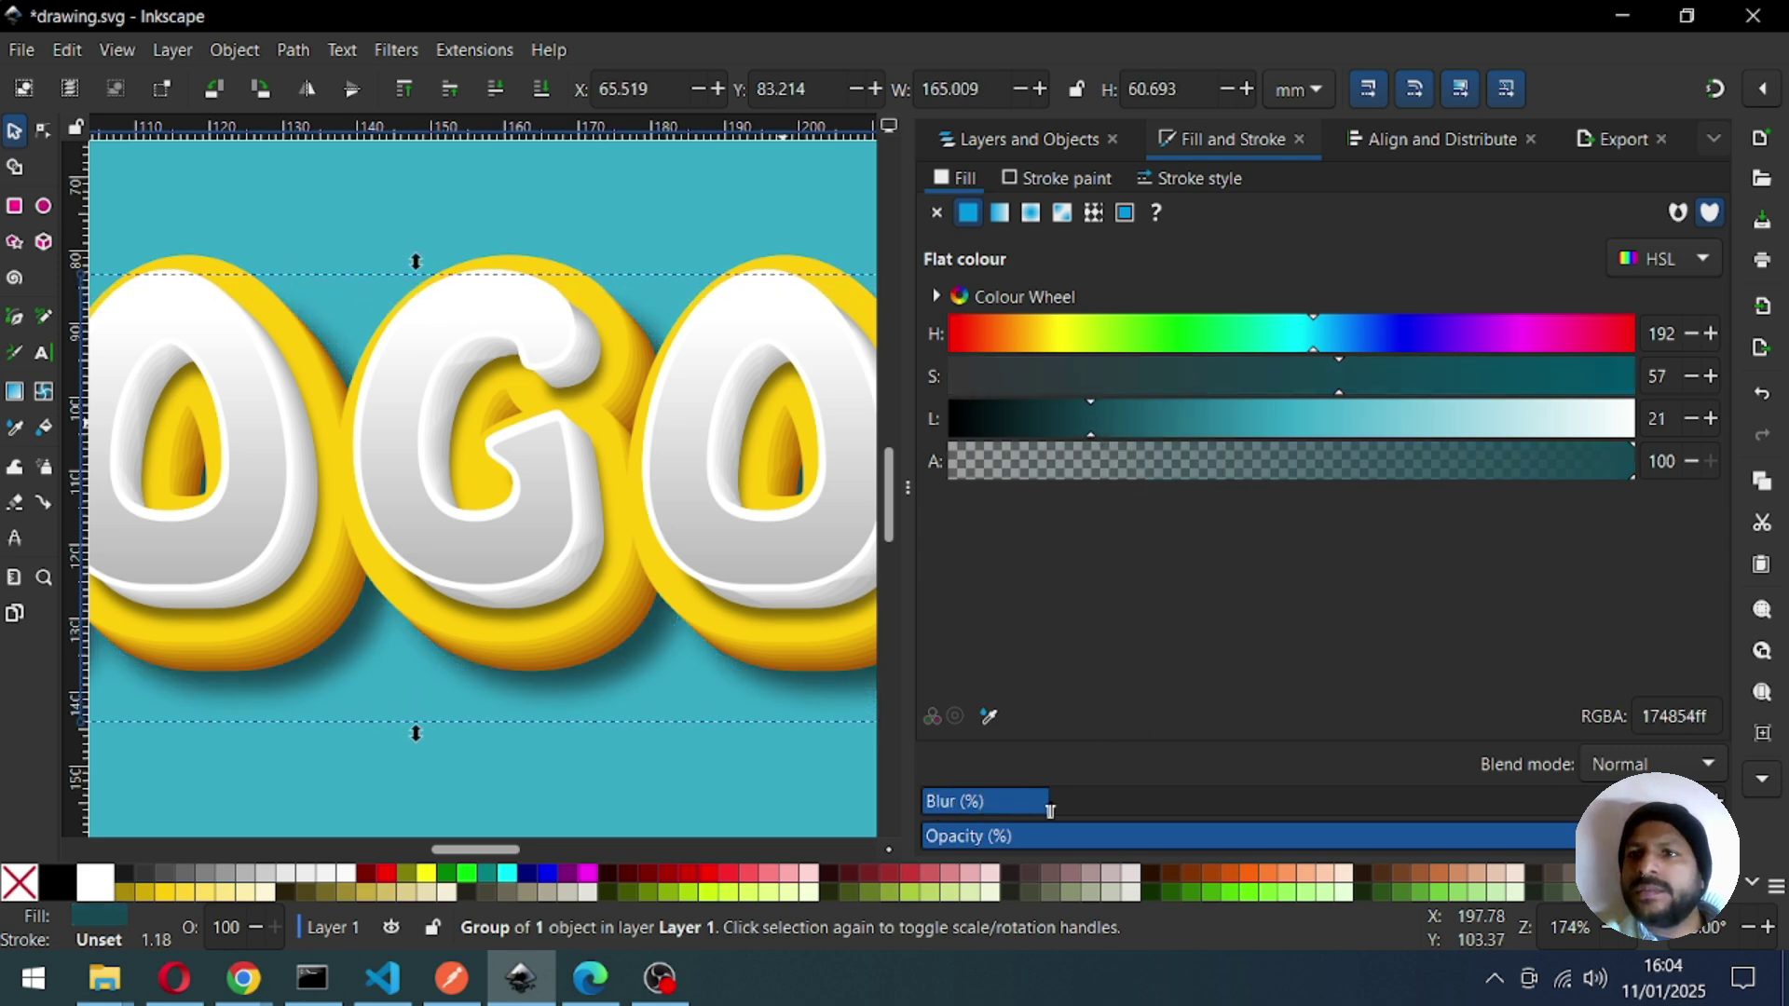
click(702, 791)
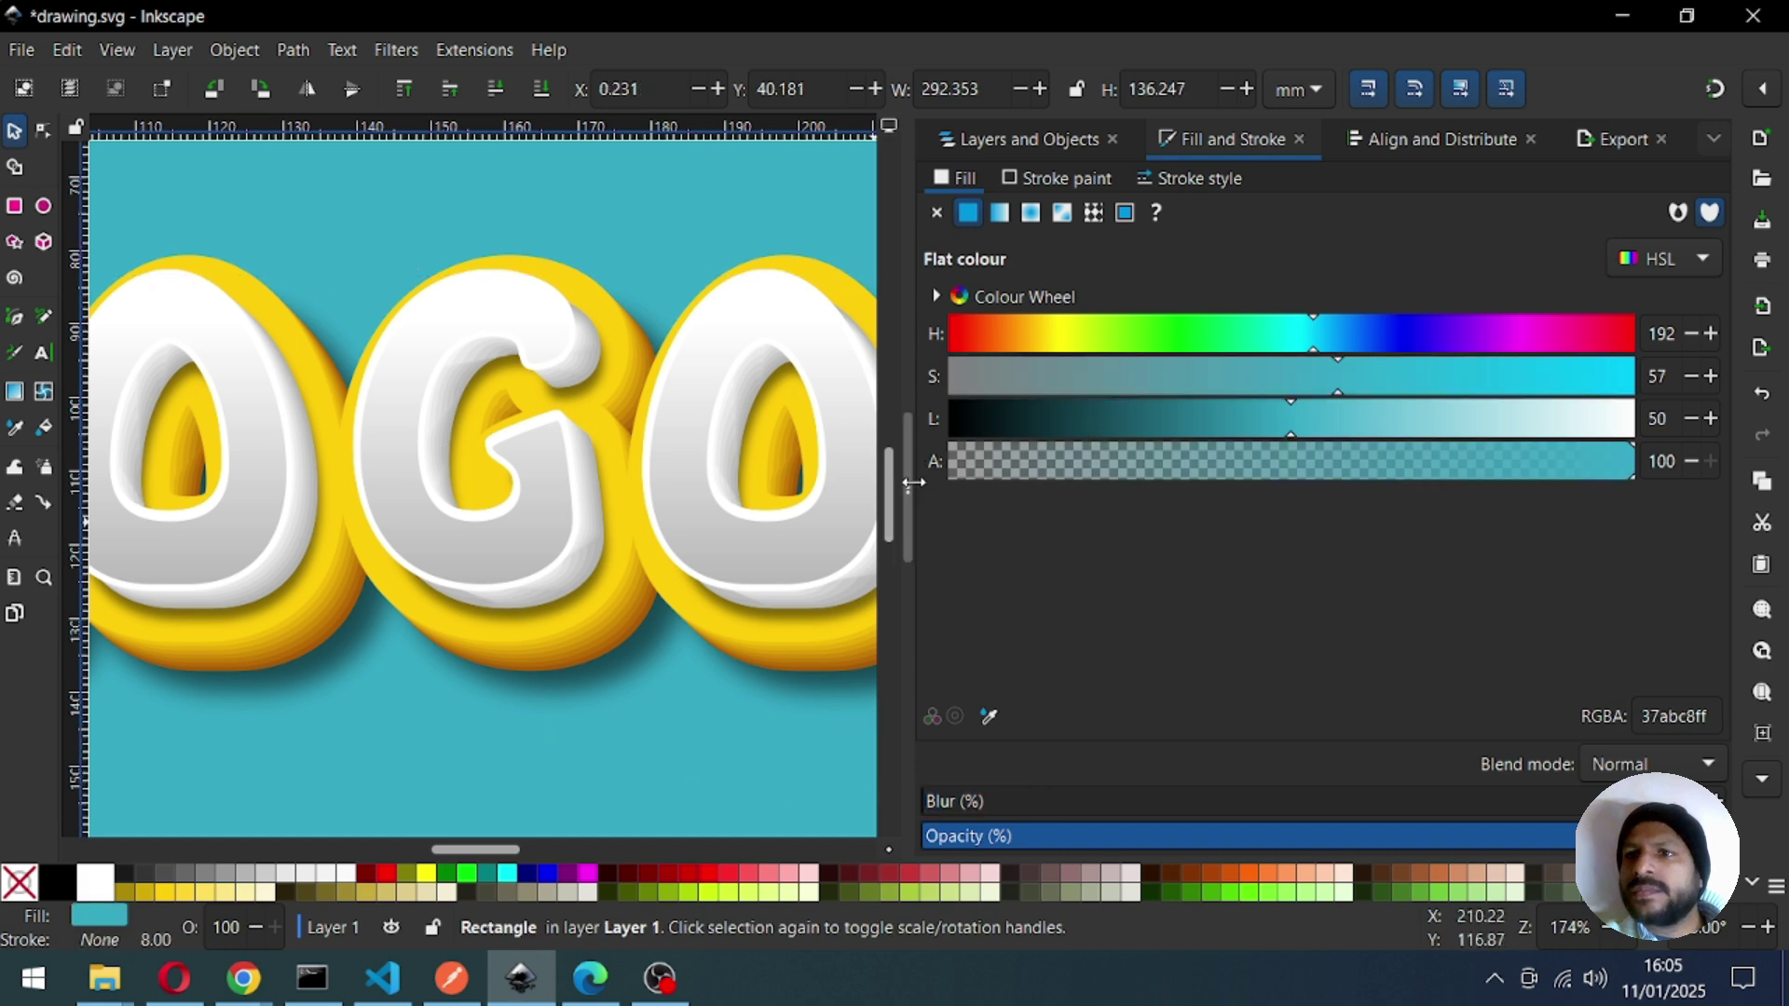
drag(928, 479, 1358, 488)
key(minus)
key(minus)
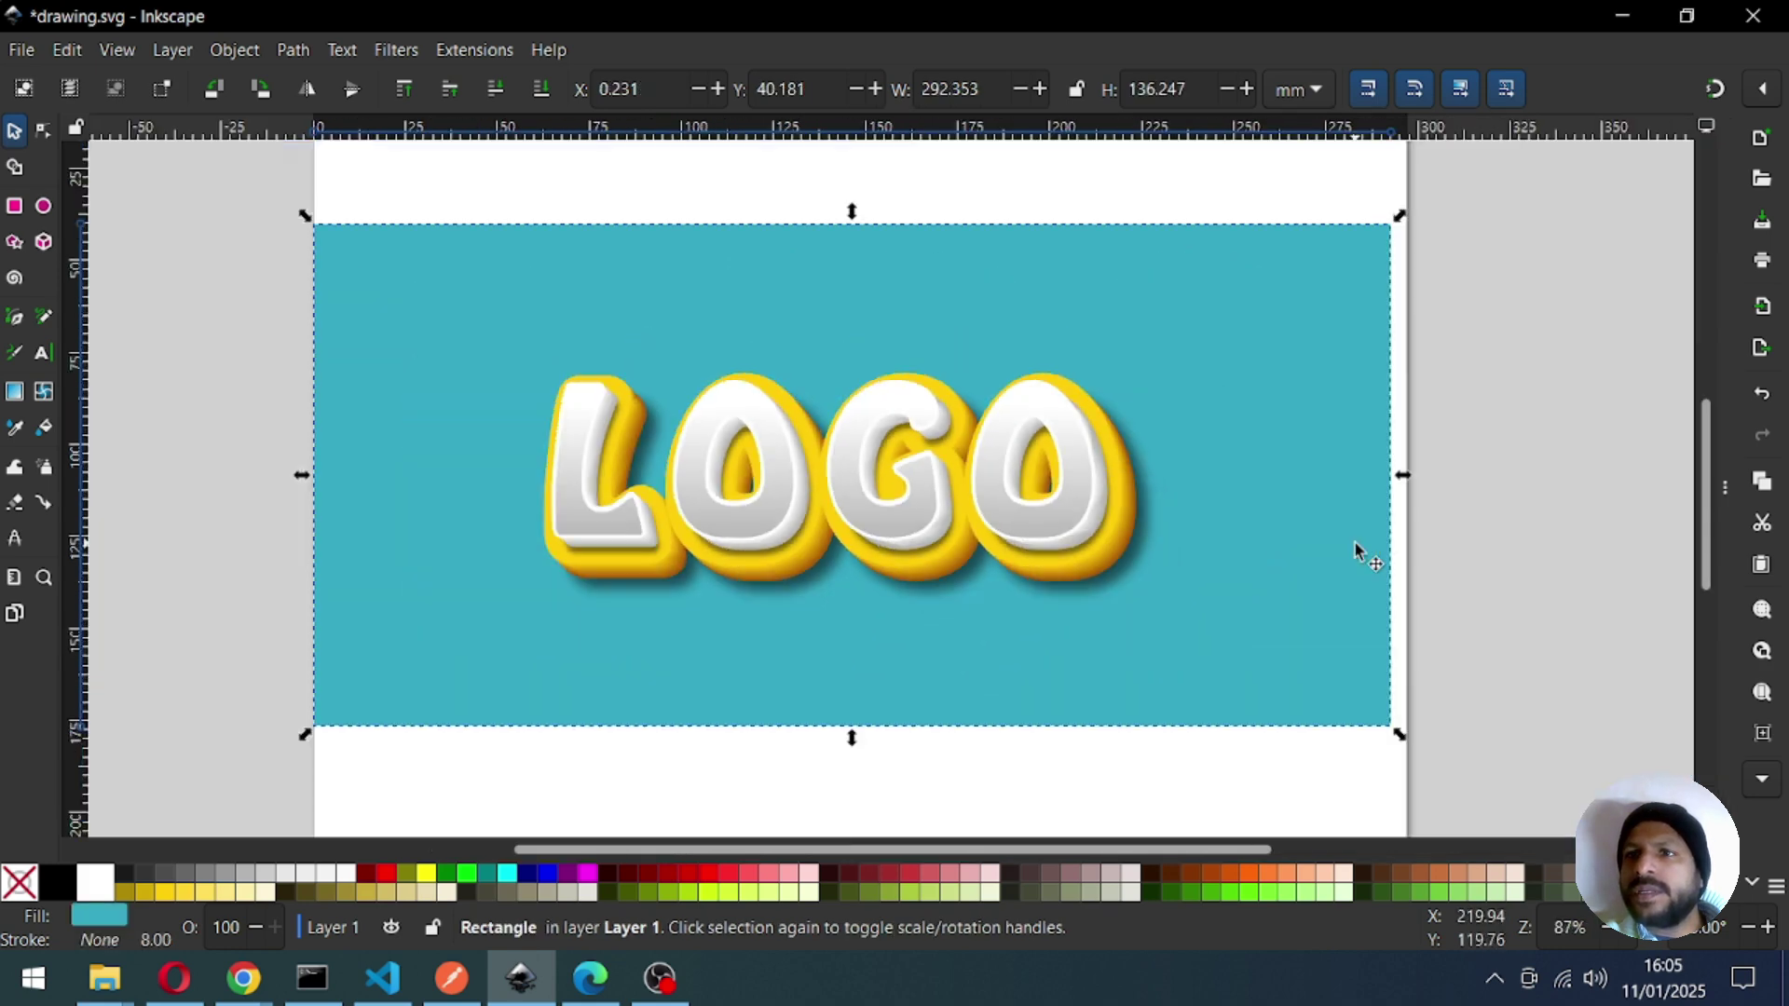
Deselect the teal background rectangle and save the finished logo drawing.
click(1539, 600)
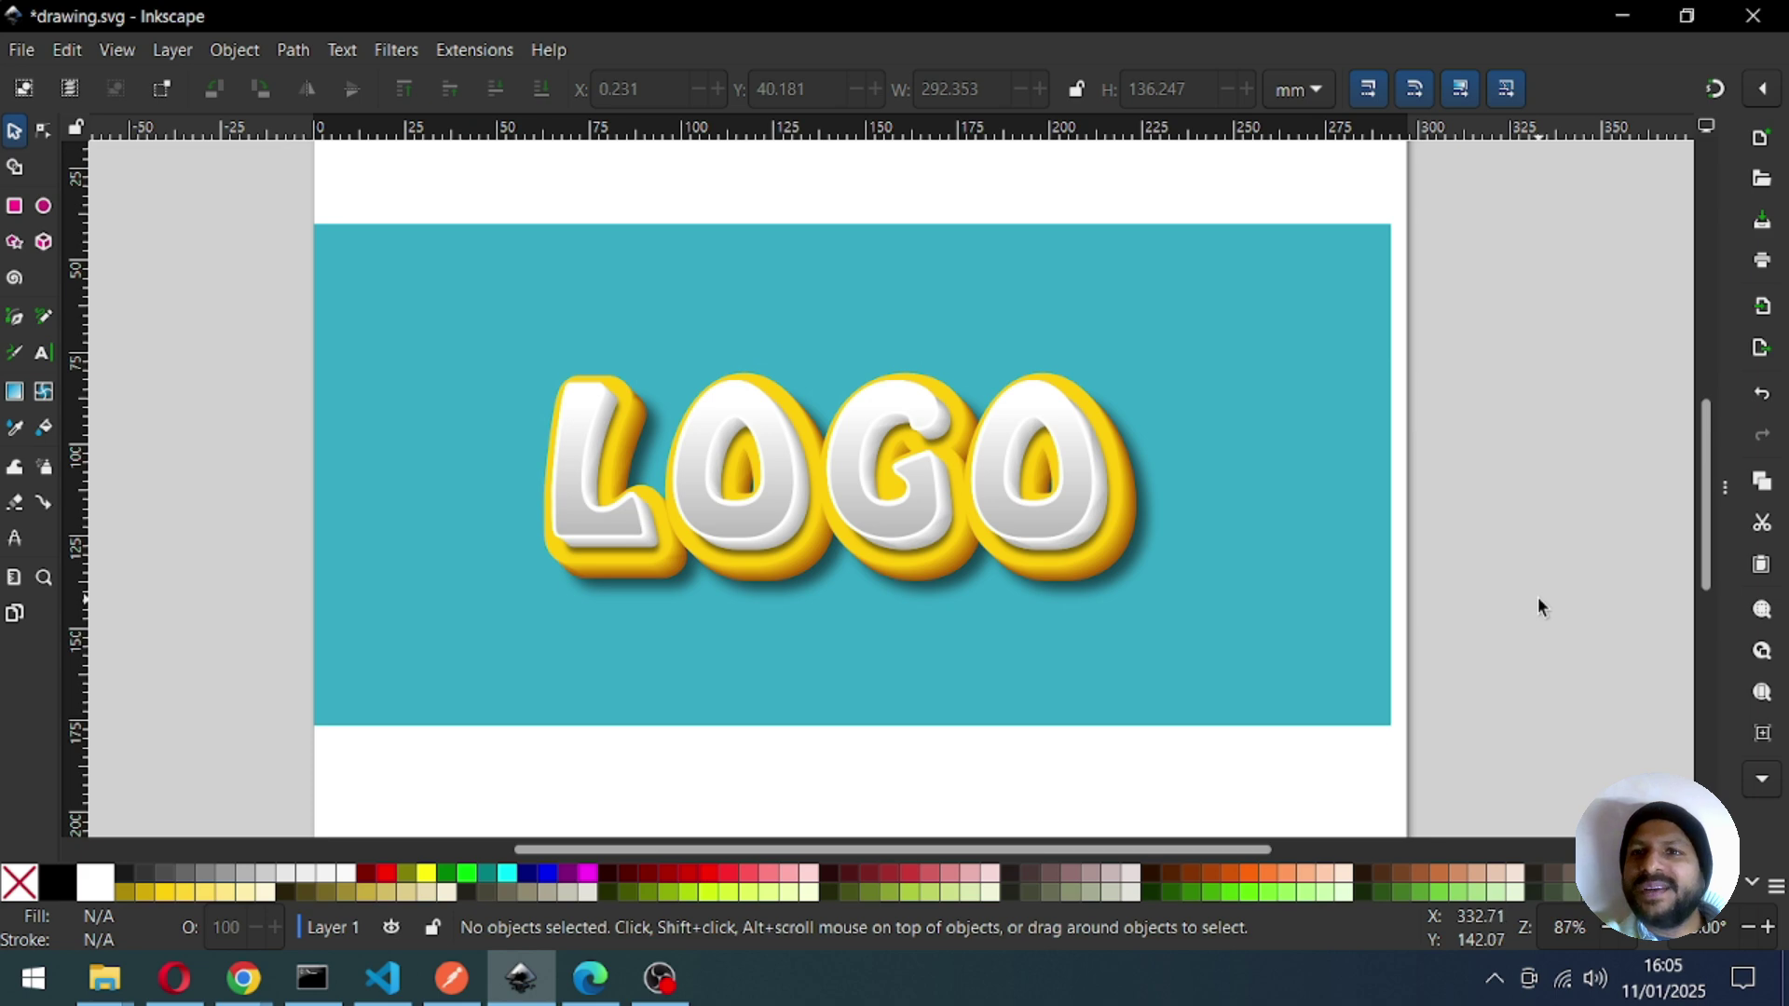
key(z)
key(ctrl+s)
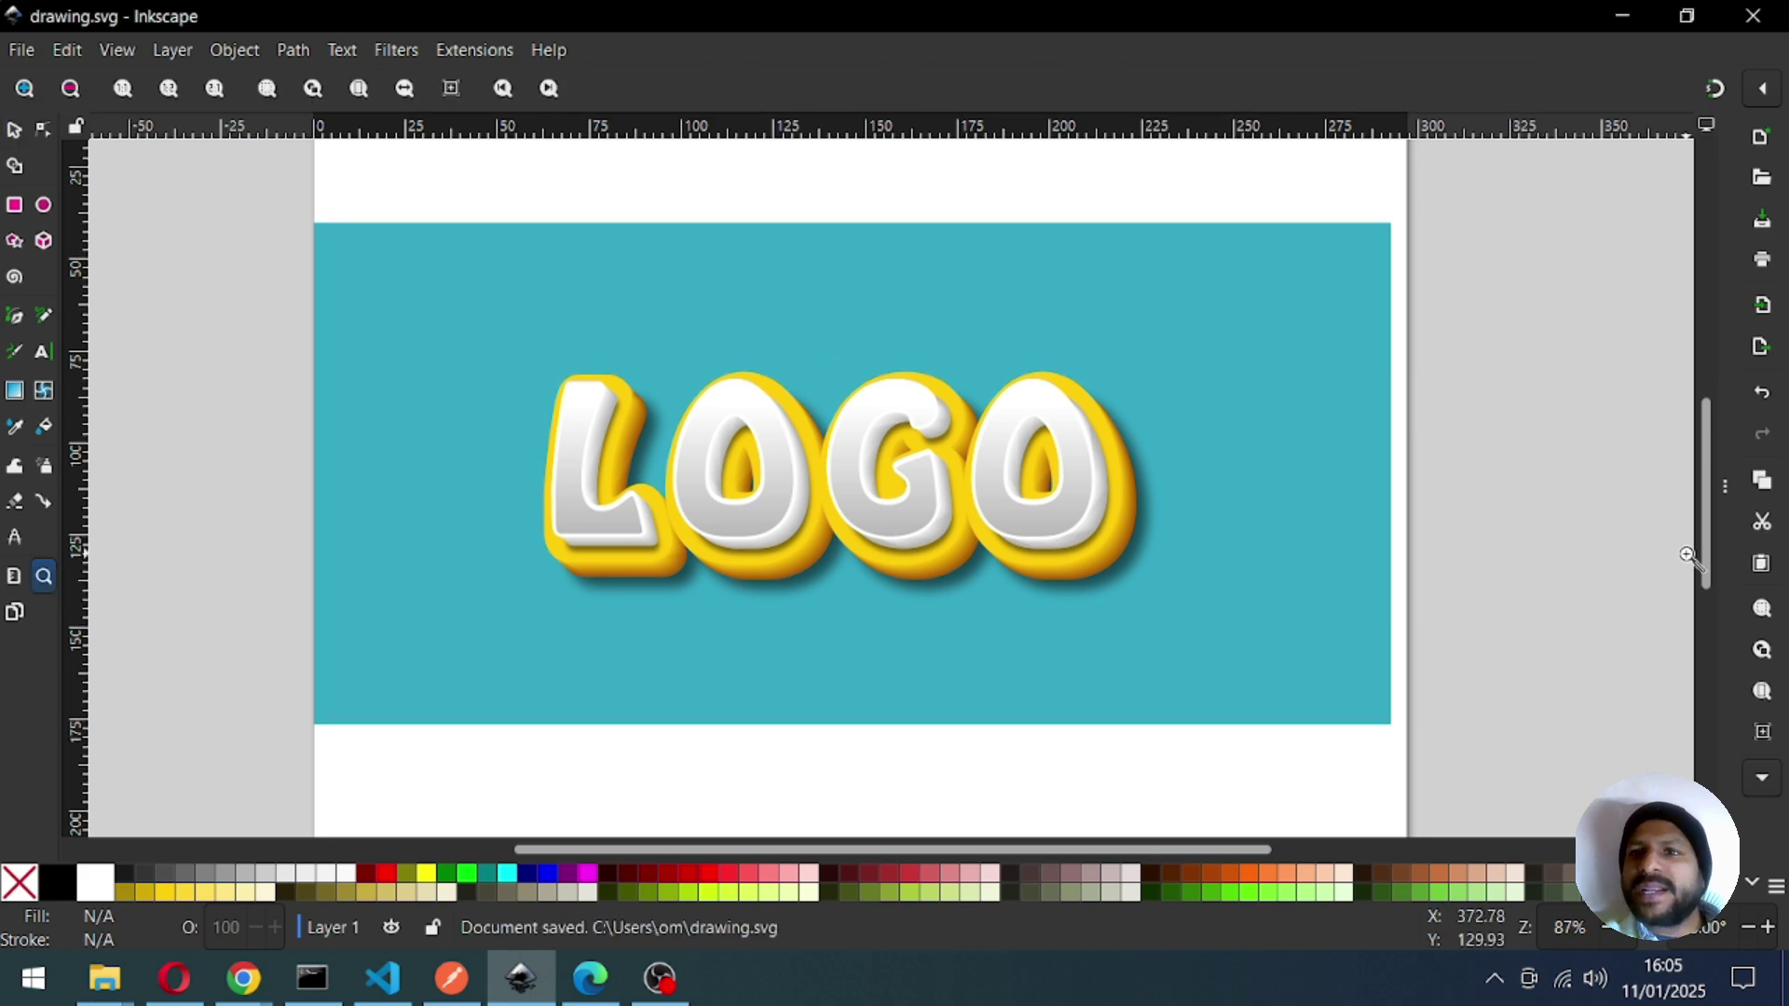
drag(292, 260, 1447, 682)
key(ctrl+s)
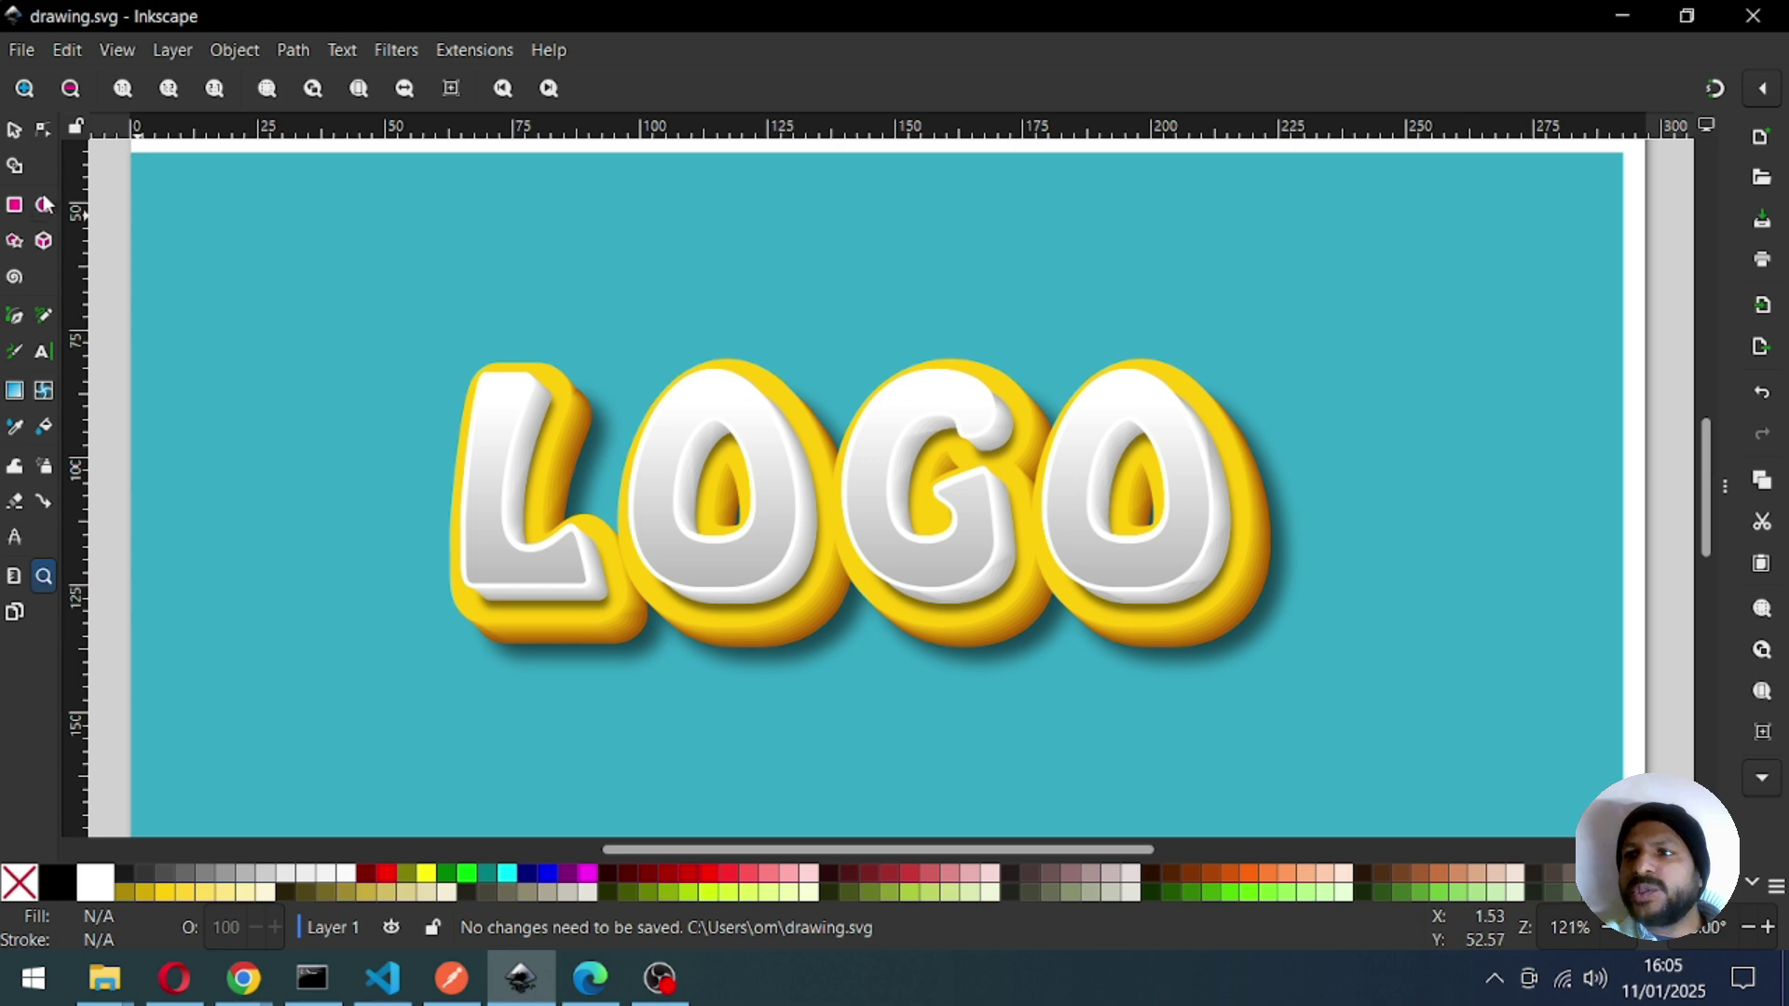
Inspect the finished LOGO lettering and its soft shadows up close.
click(15, 131)
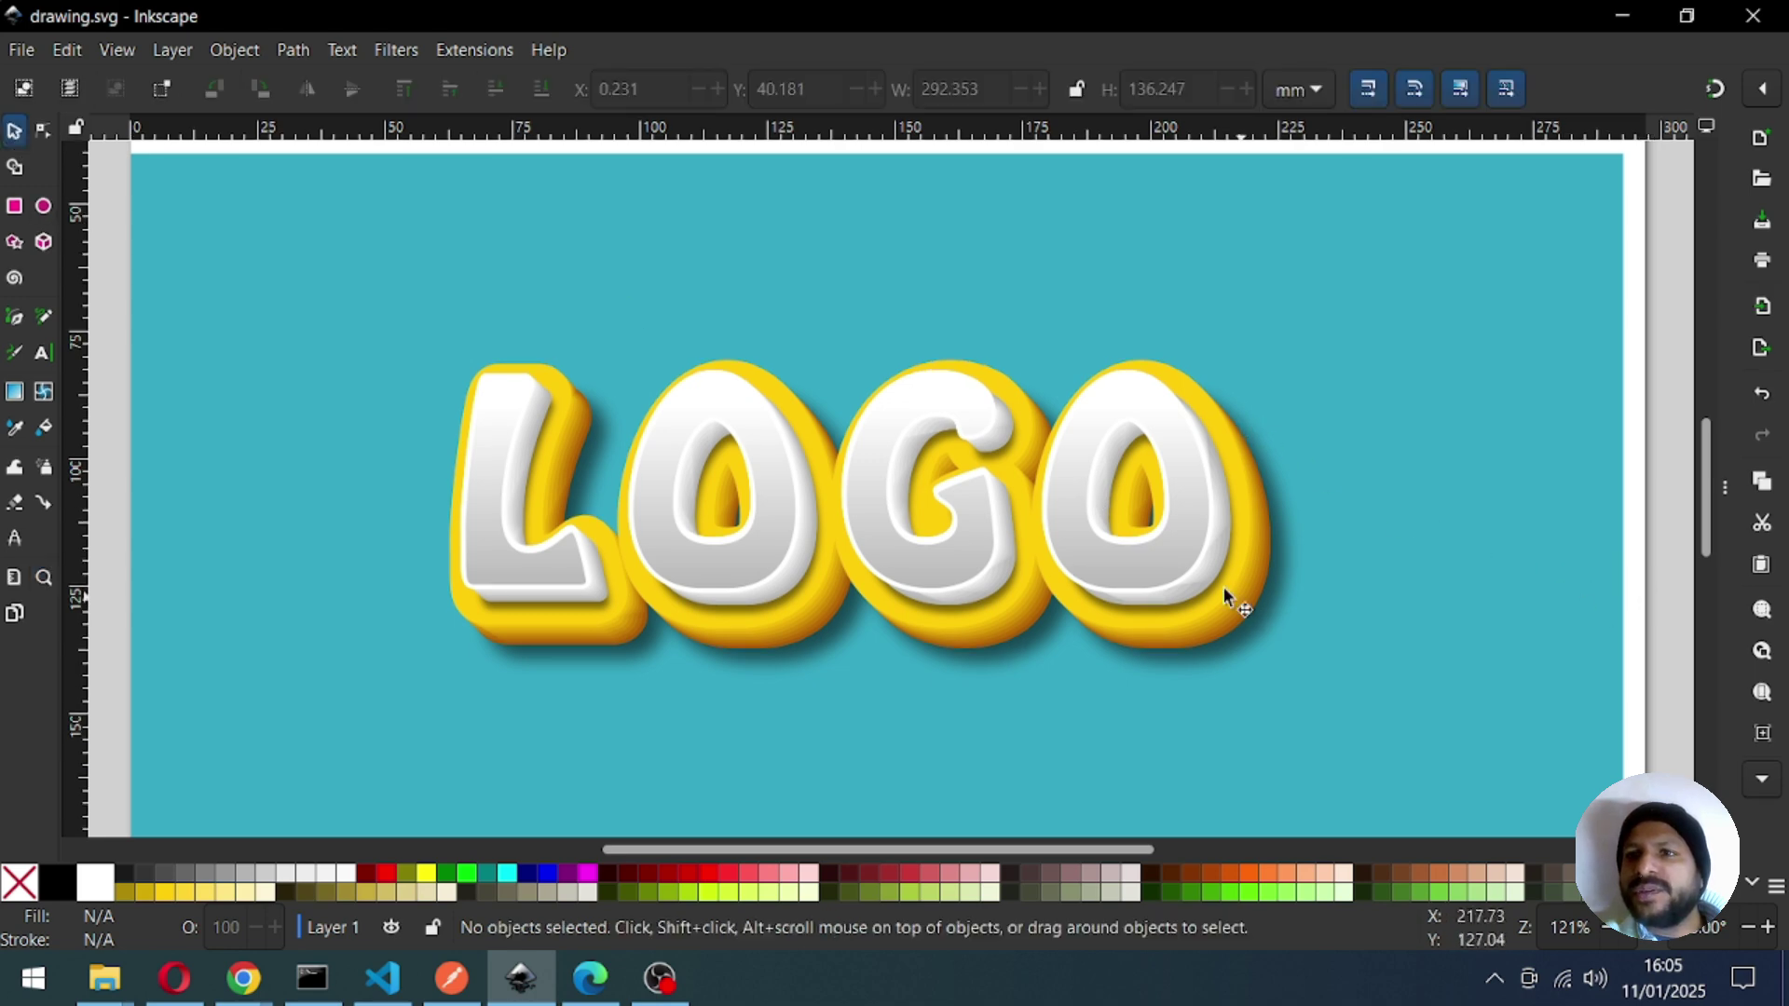
key(z)
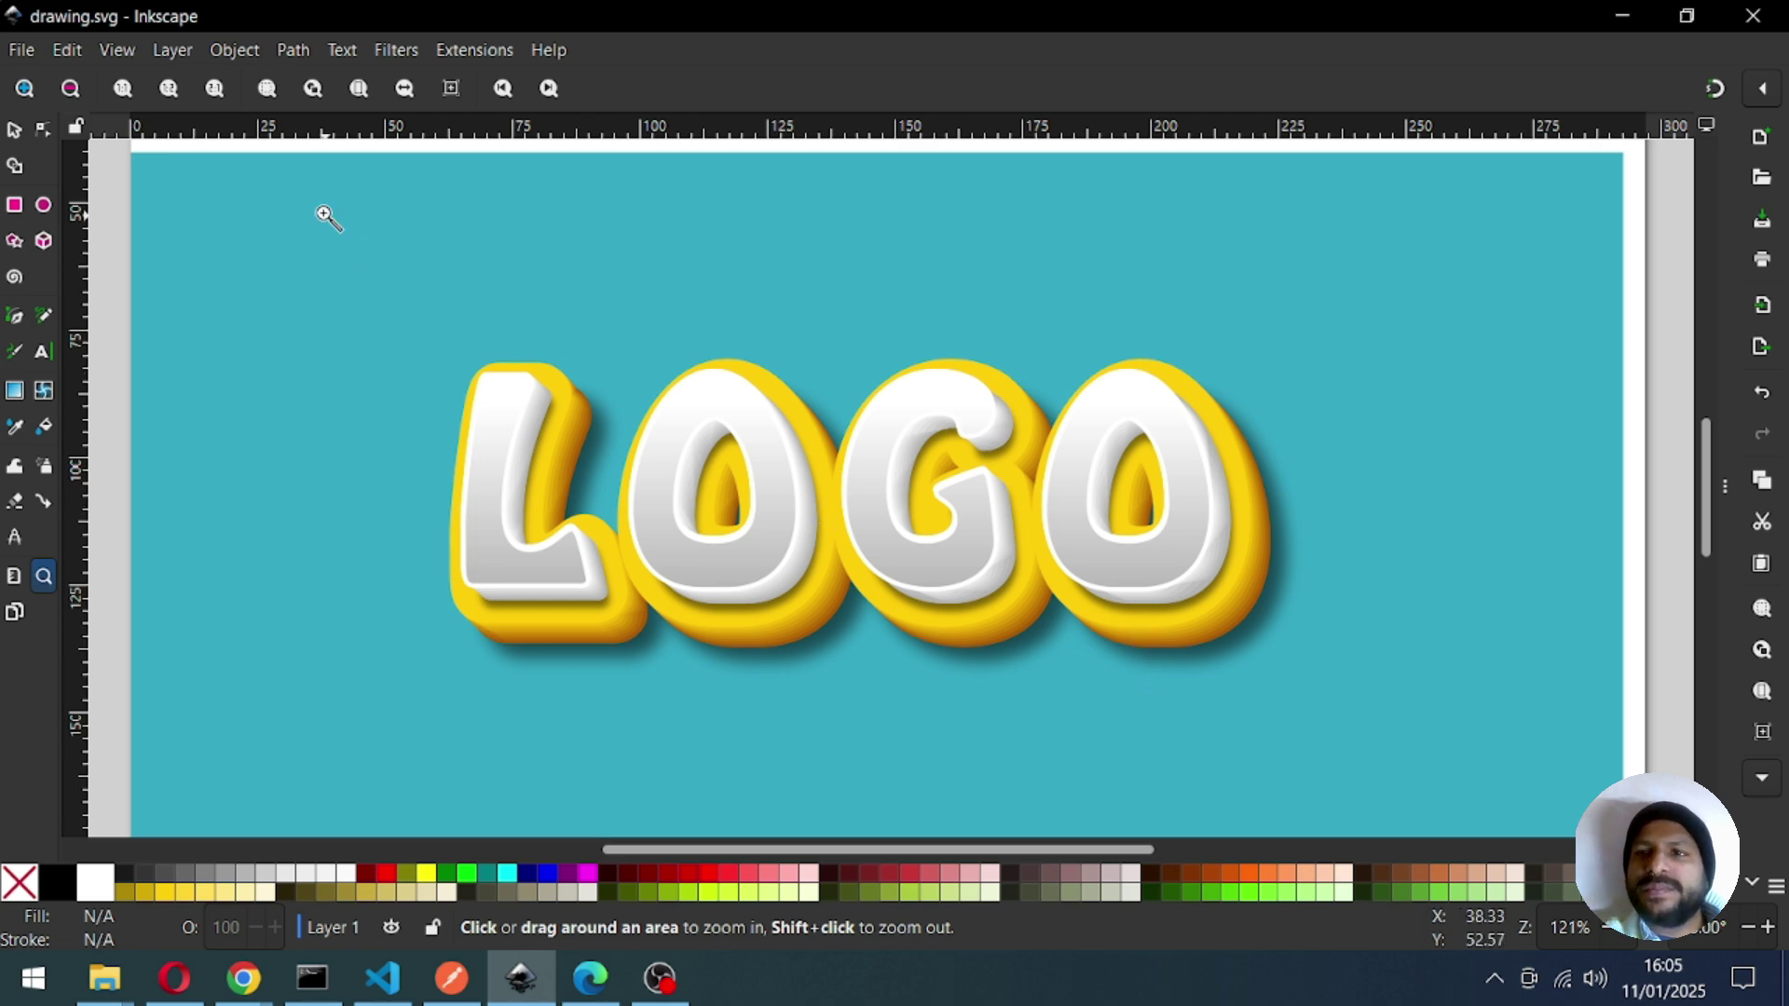
drag(324, 211, 1435, 763)
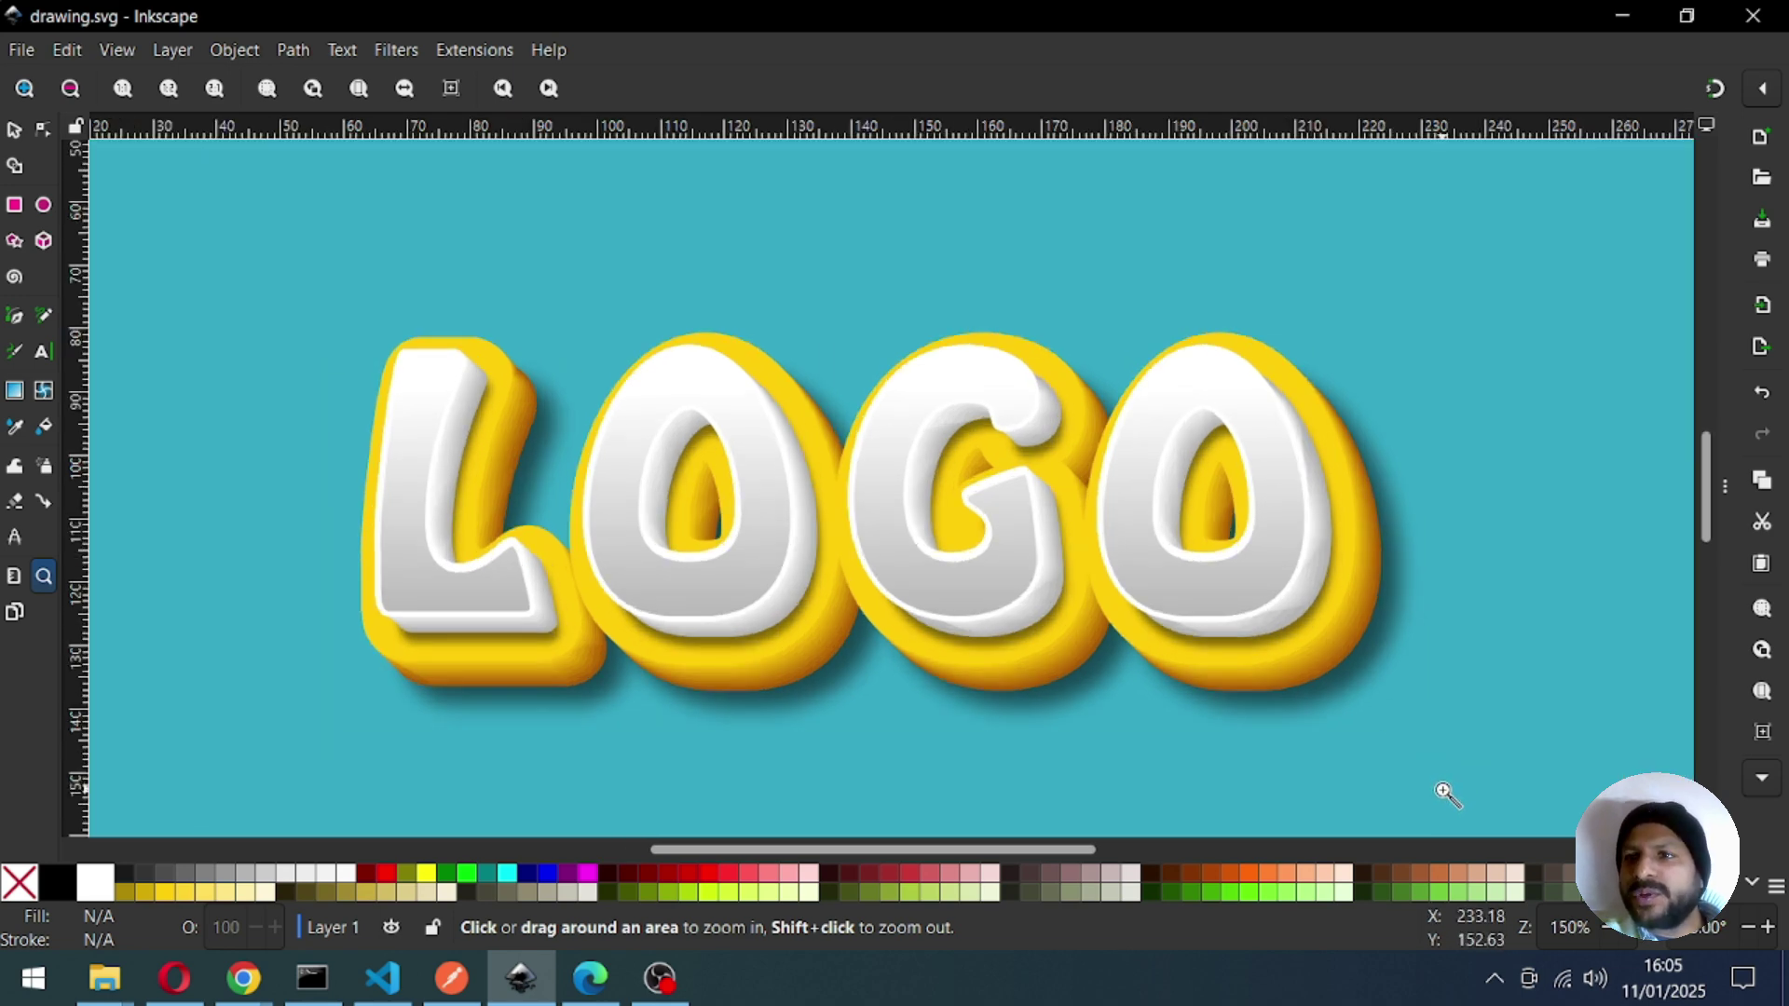